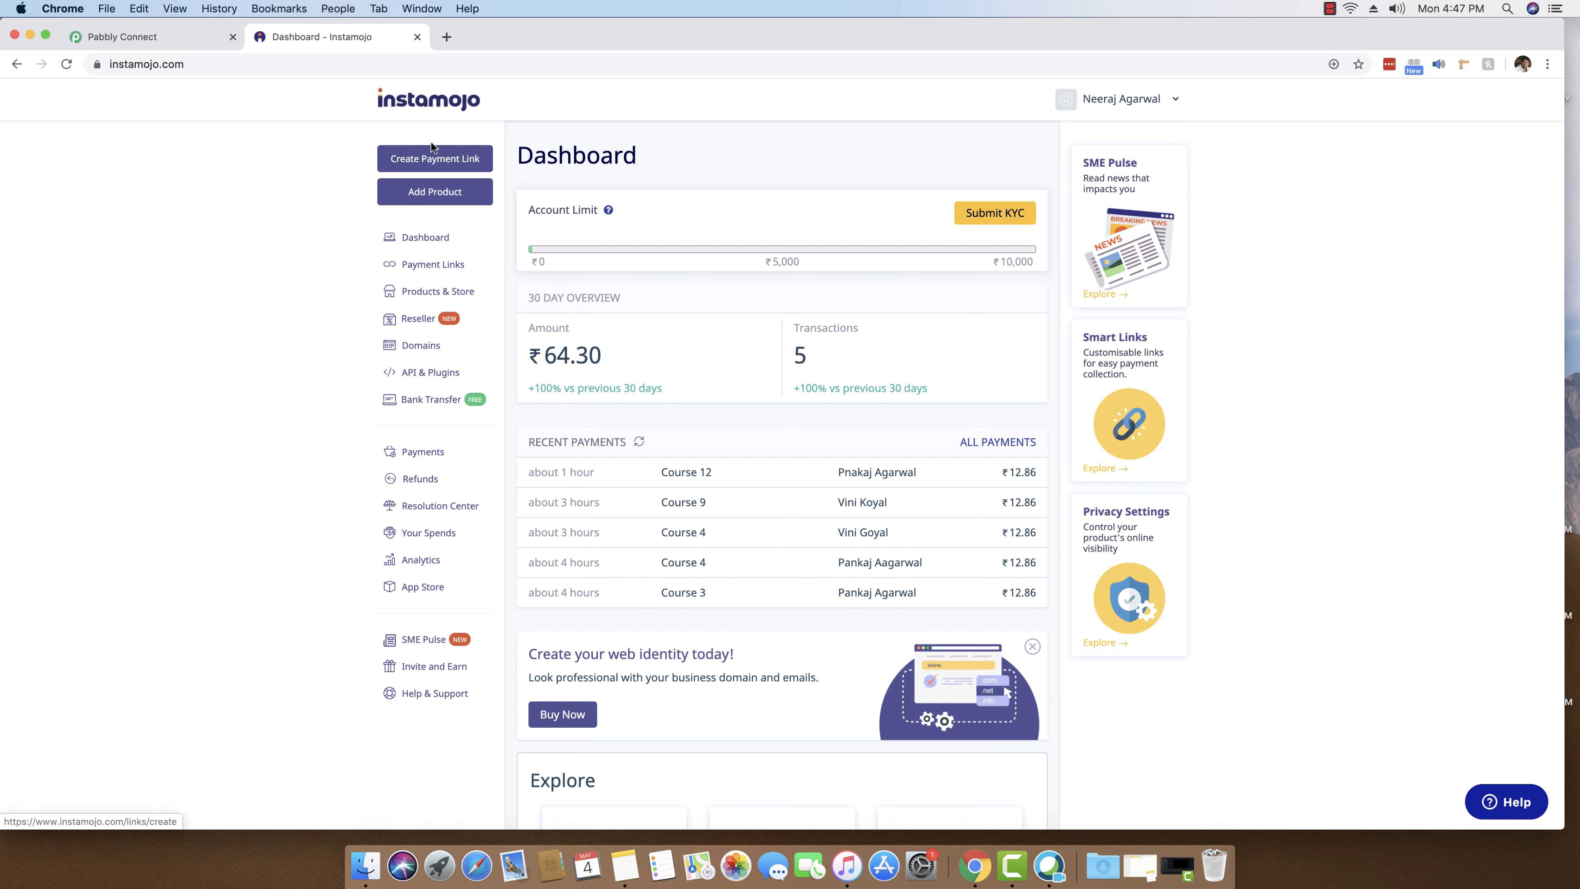
- Create an Instamojo payment link with purpose 'Course 25' and amount 2000
left_click(410, 160)
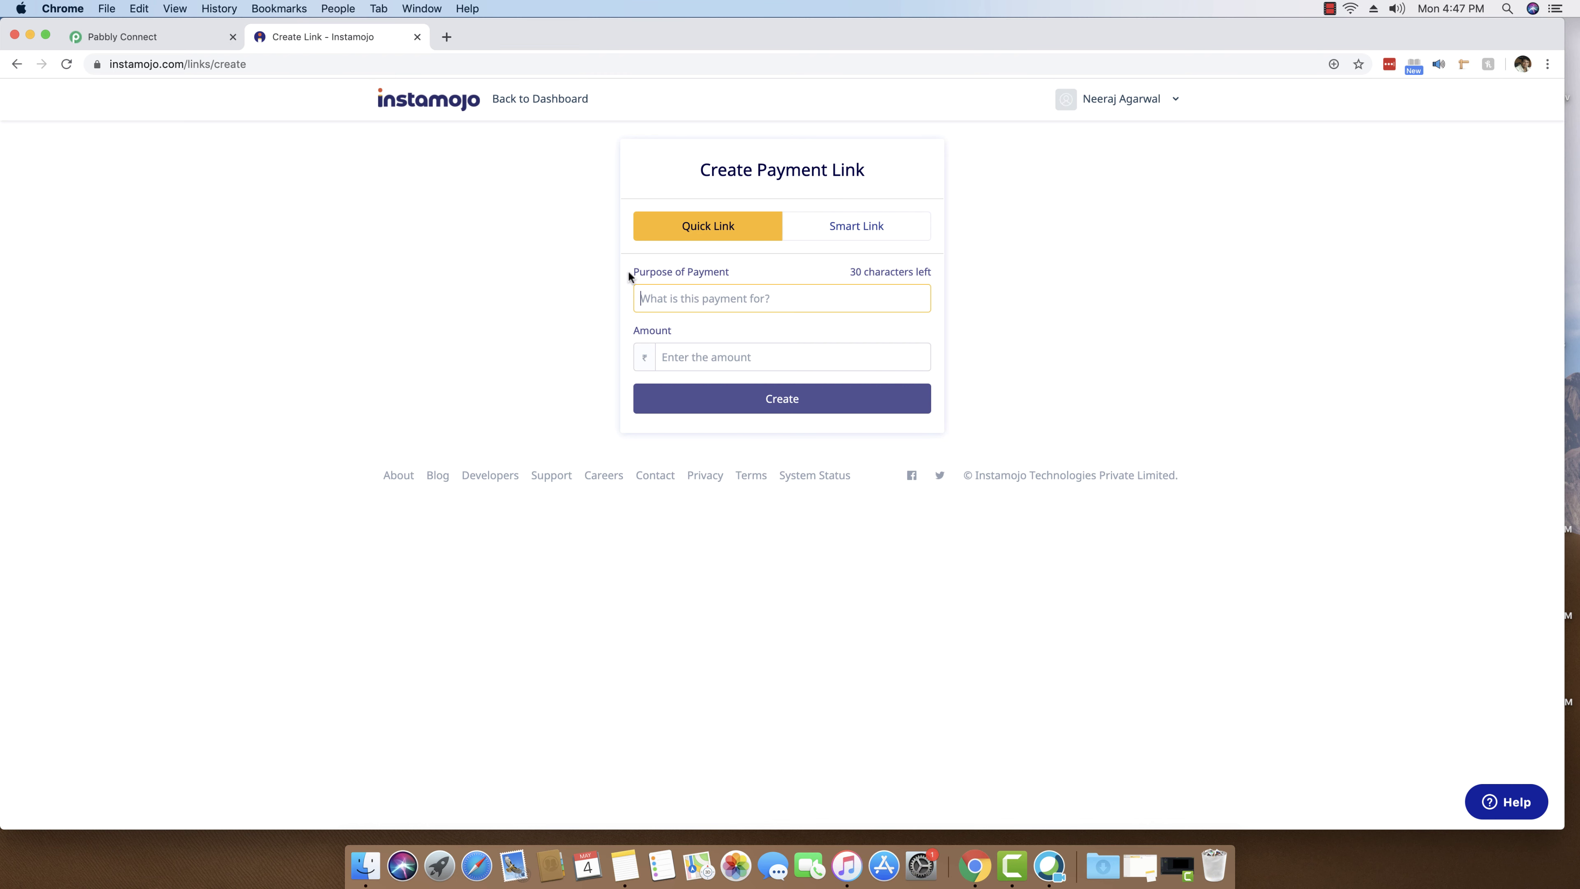
type("Course 25")
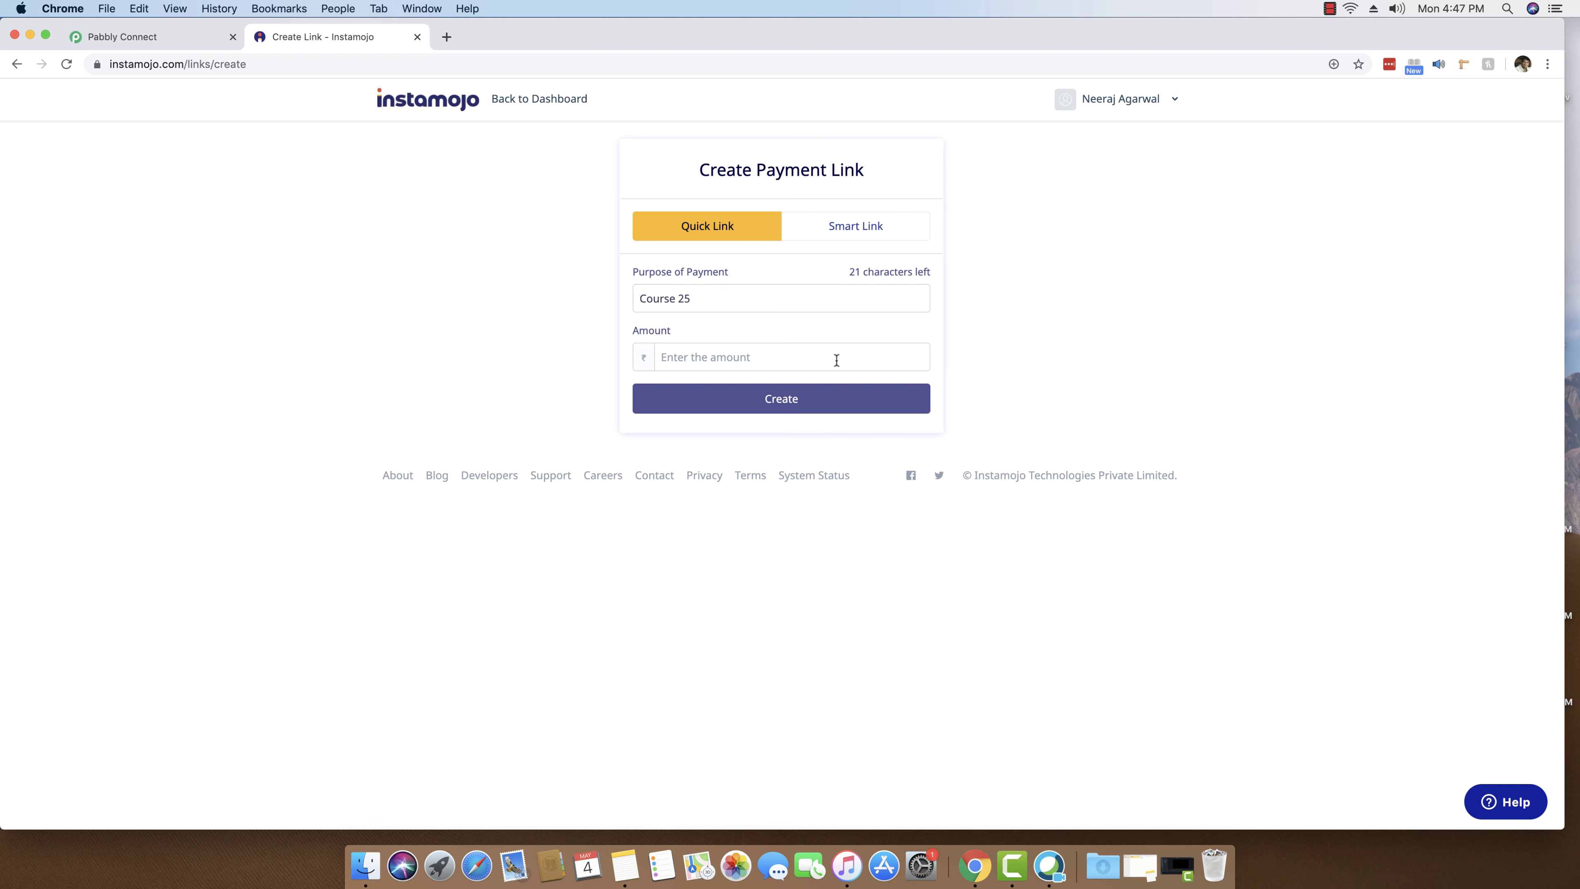
left_click(823, 358)
type("200")
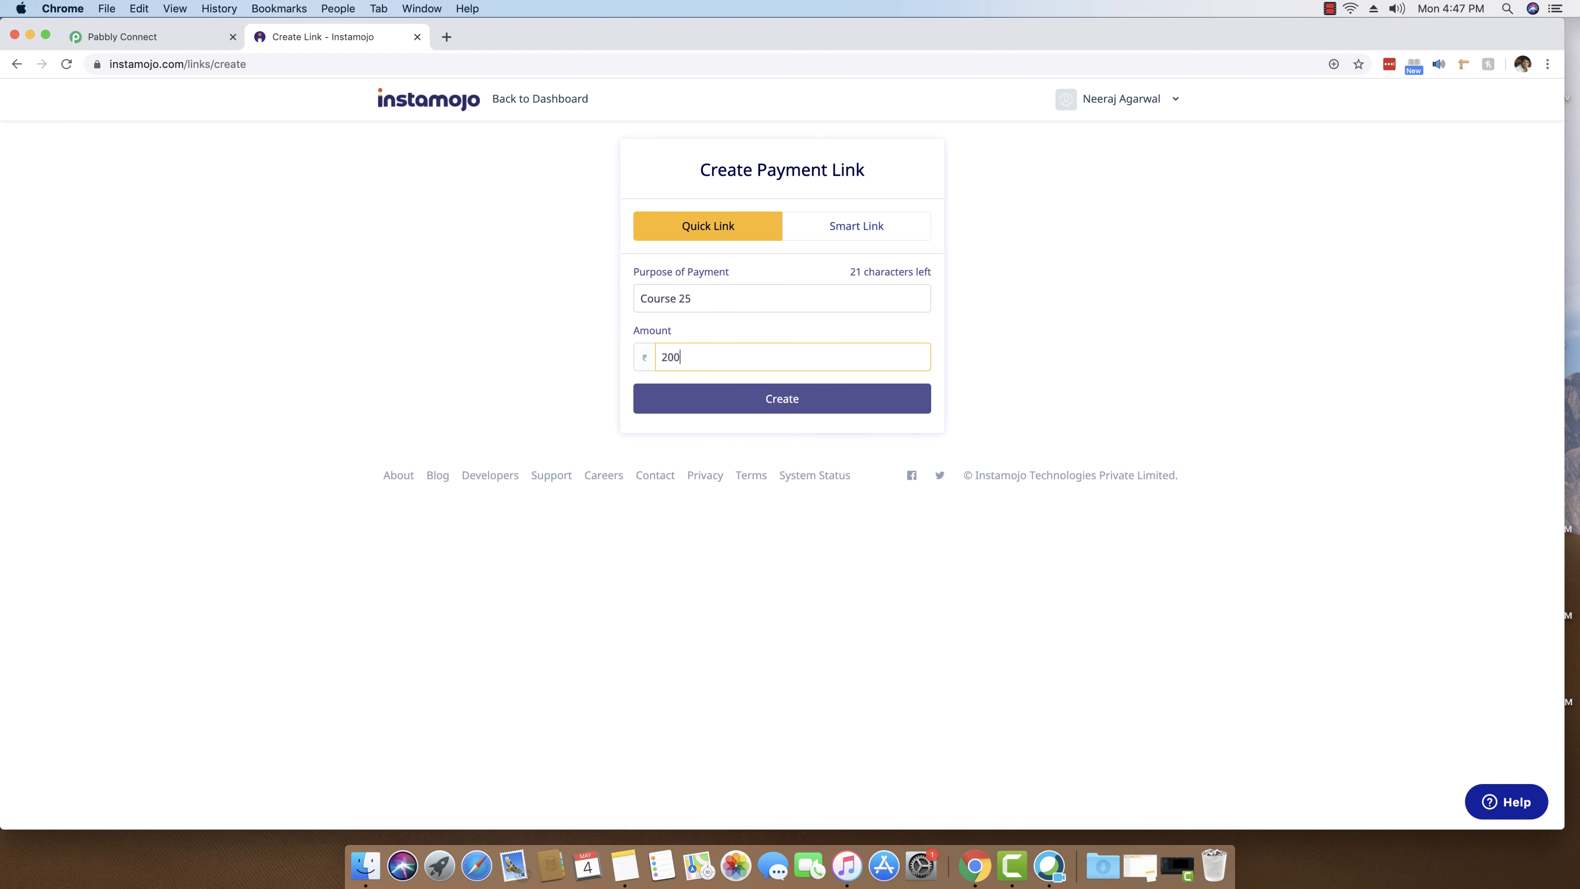
type("0")
left_click_drag(713, 301, 651, 302)
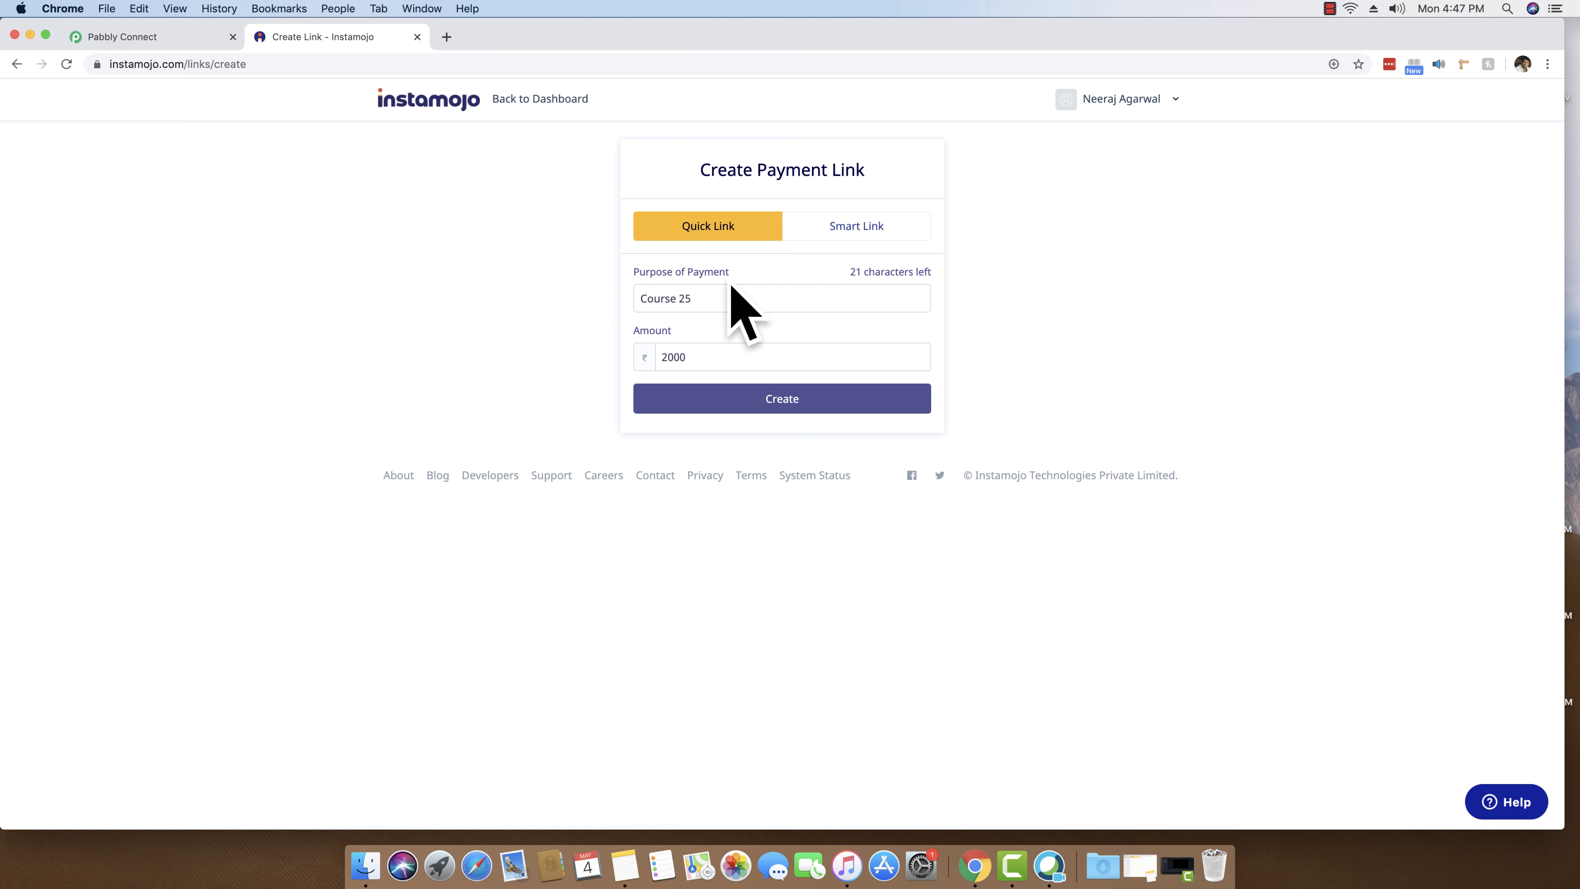
left_click(731, 355)
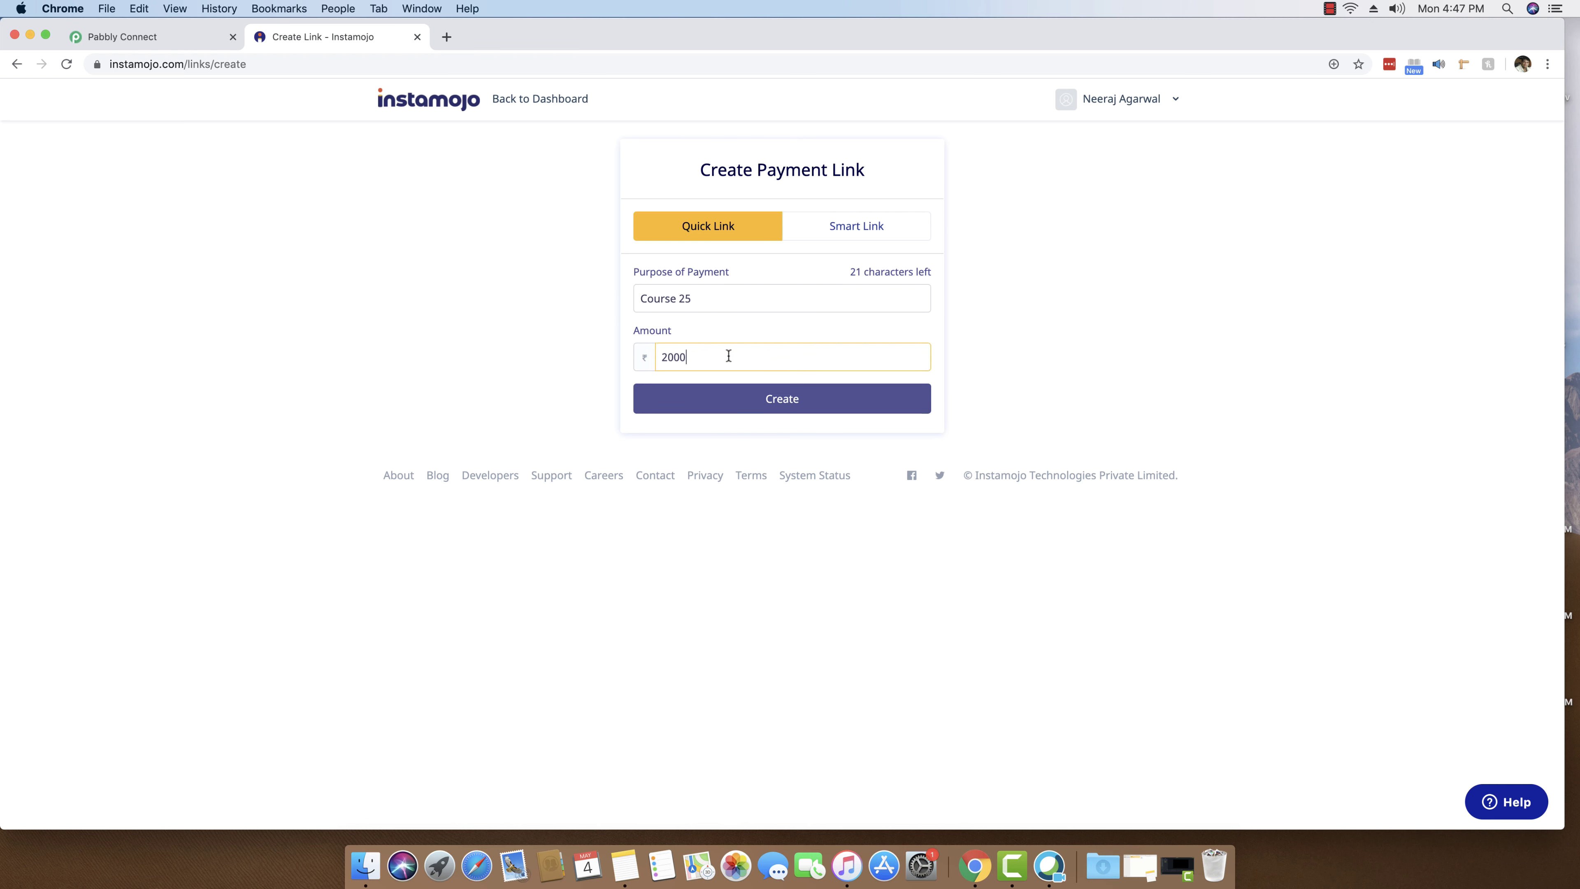
left_click(767, 405)
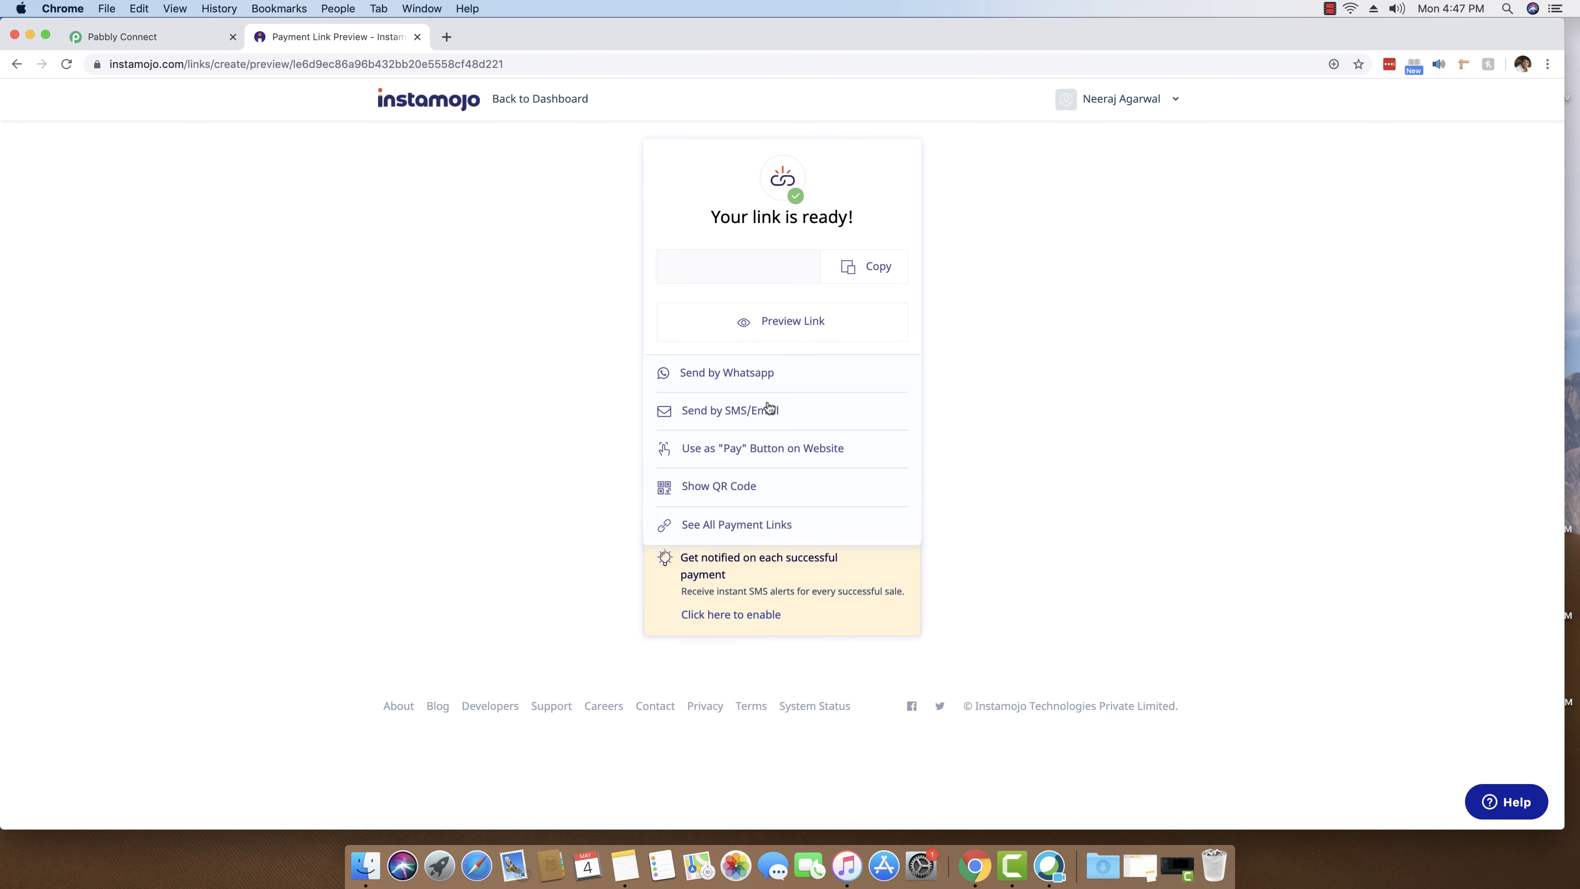
- Load the copied Course 25 payment link in a new tab, then return to the Instamojo dashboard
left_click(891, 275)
left_click(447, 36)
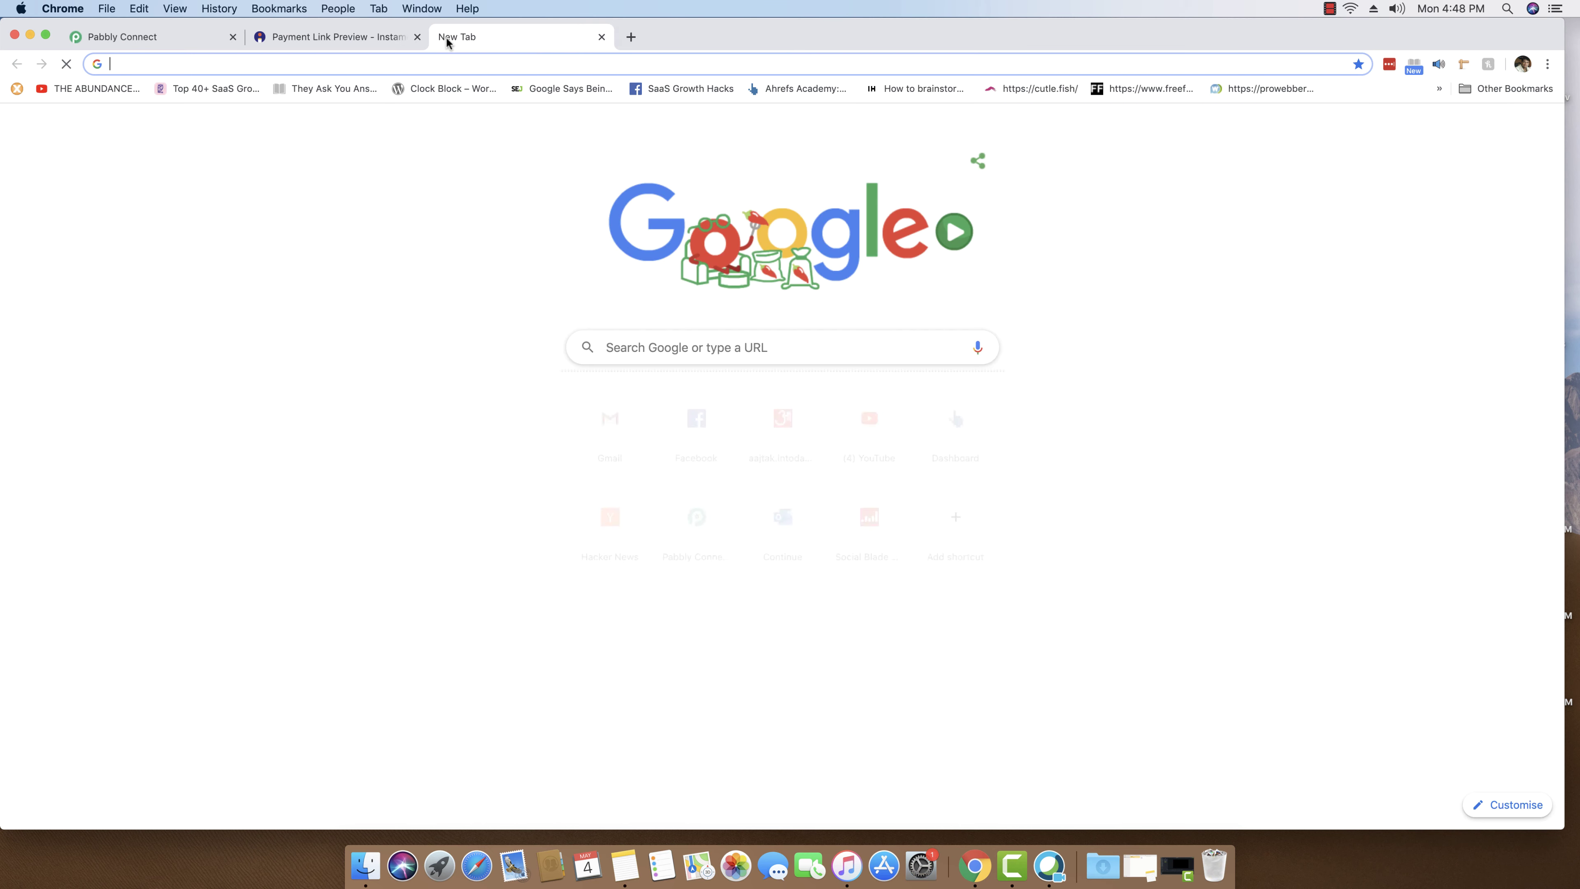
key("super+v")
key("Return")
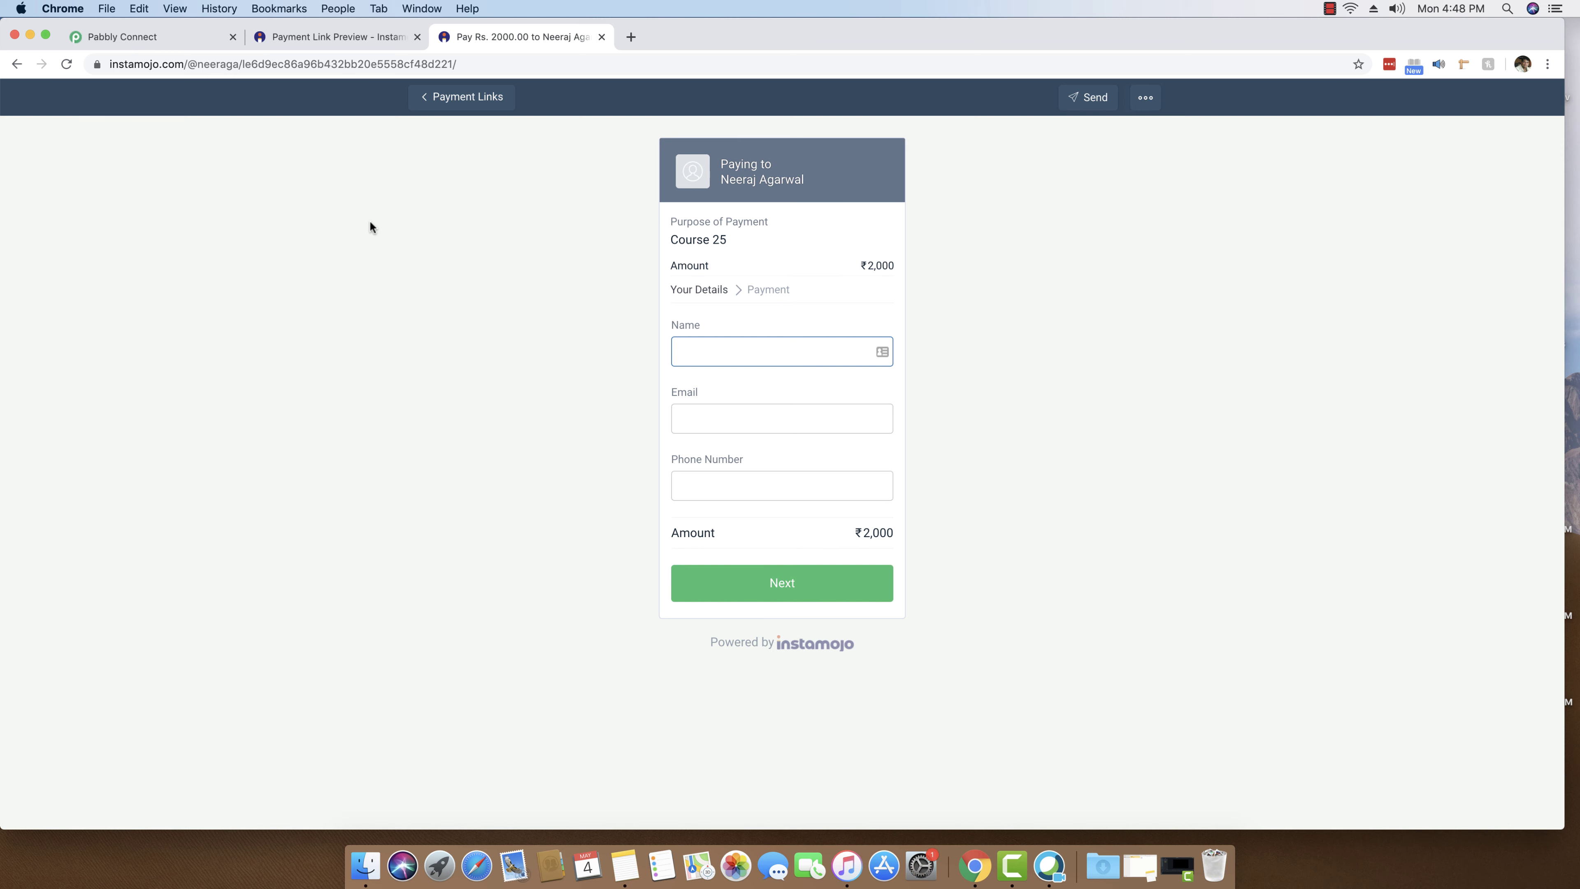
left_click(333, 37)
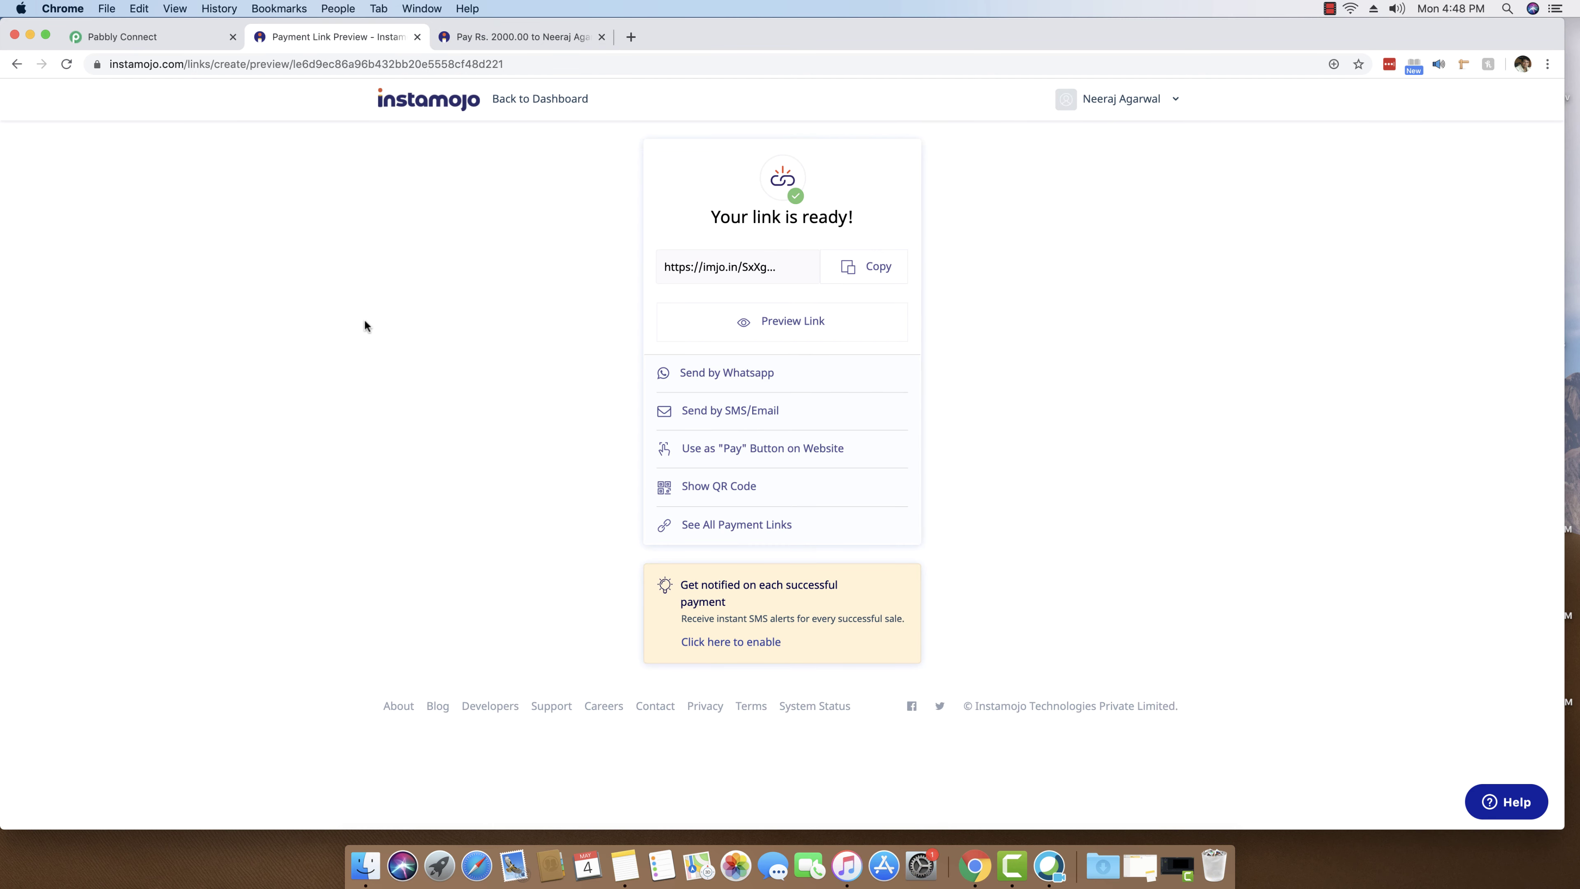
left_click(540, 99)
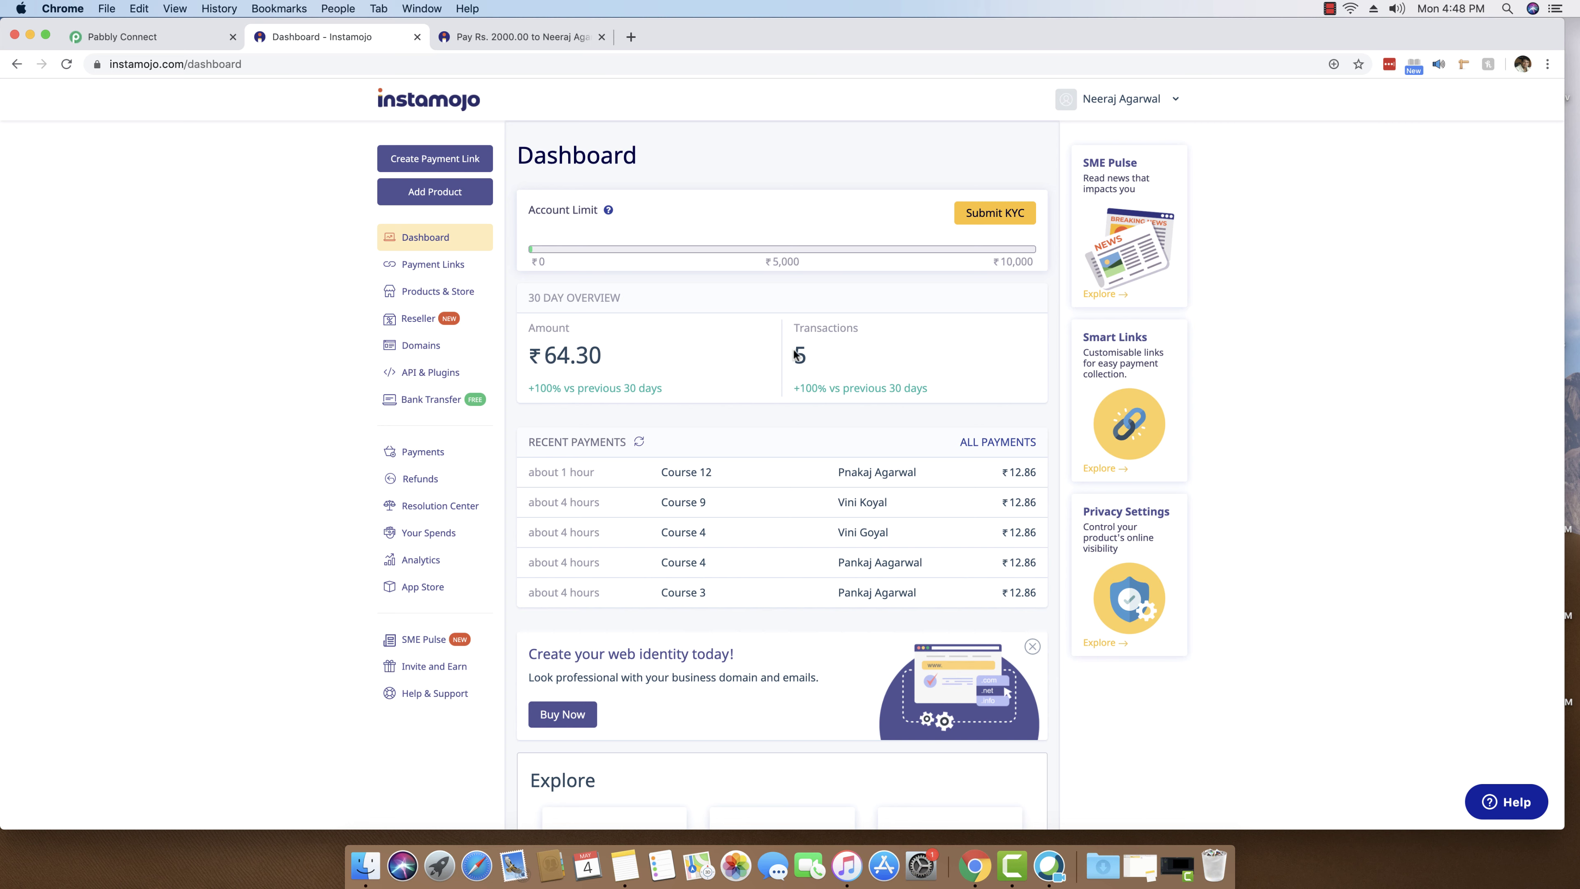
- Open the Payment Links list from the Instamojo sidebar
left_click(420, 271)
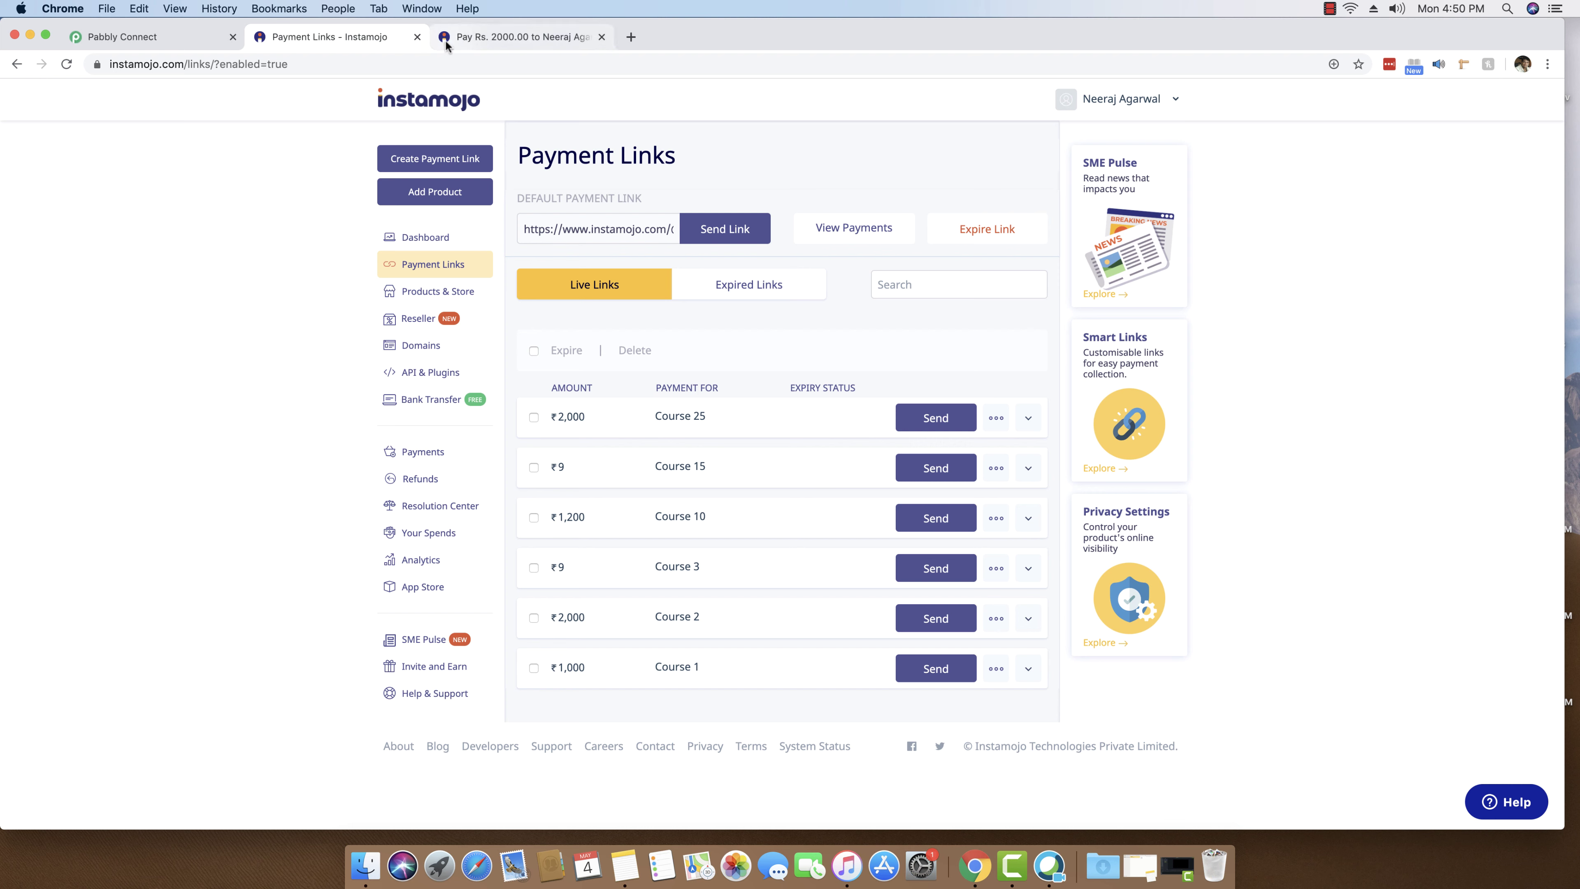
- Close the Pay Rs. 2000 tab and load pabbly.com/connect in a new tab
left_click(593, 40)
key("super+w")
left_click(453, 38)
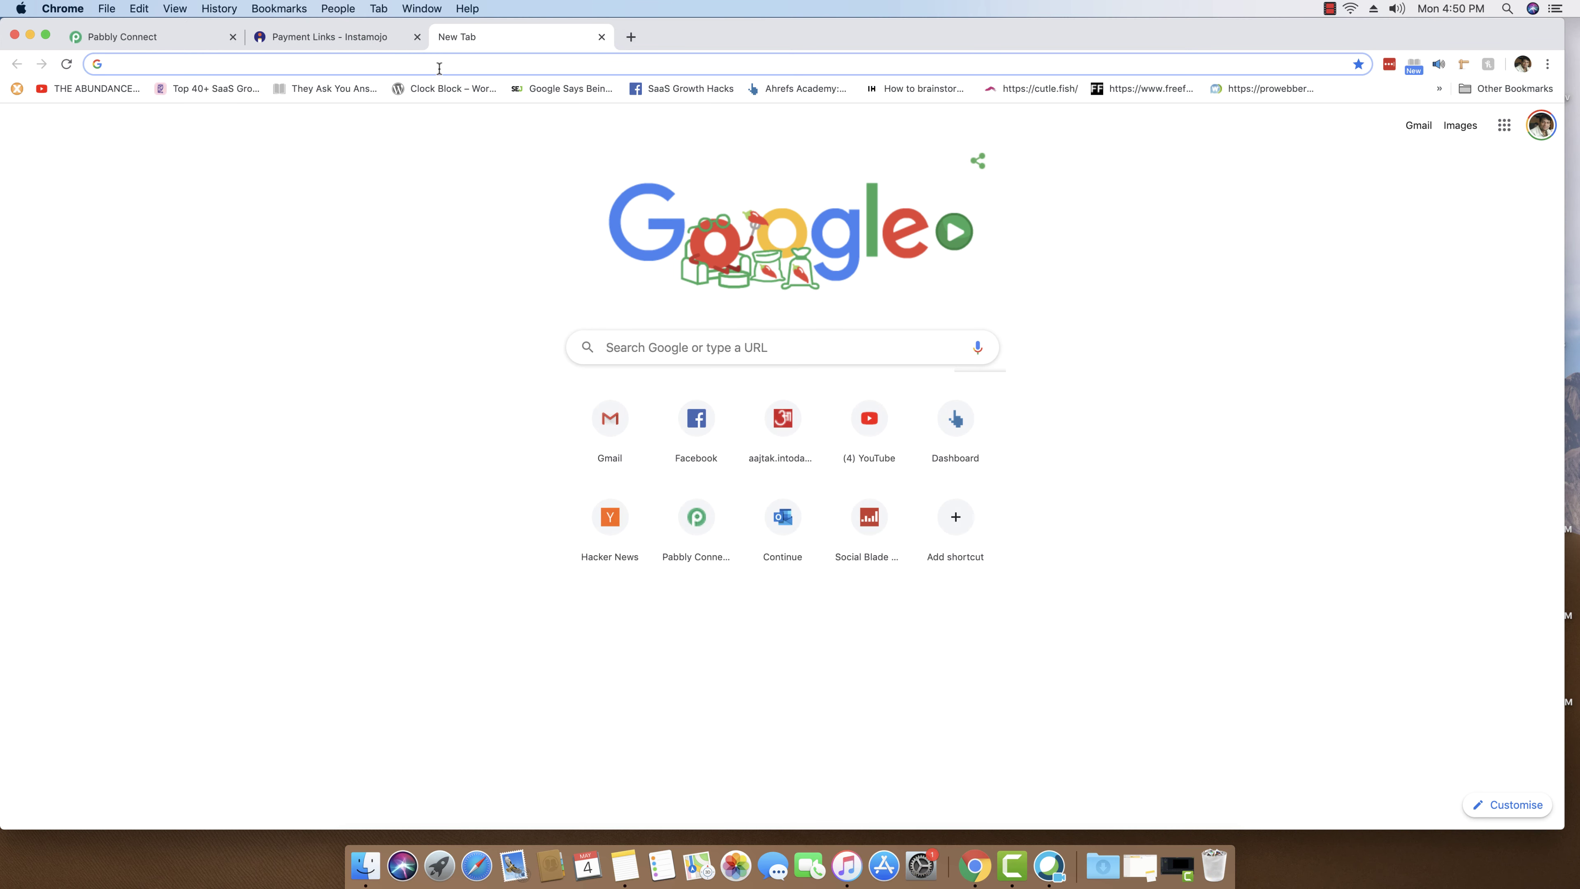
type("pabbly")
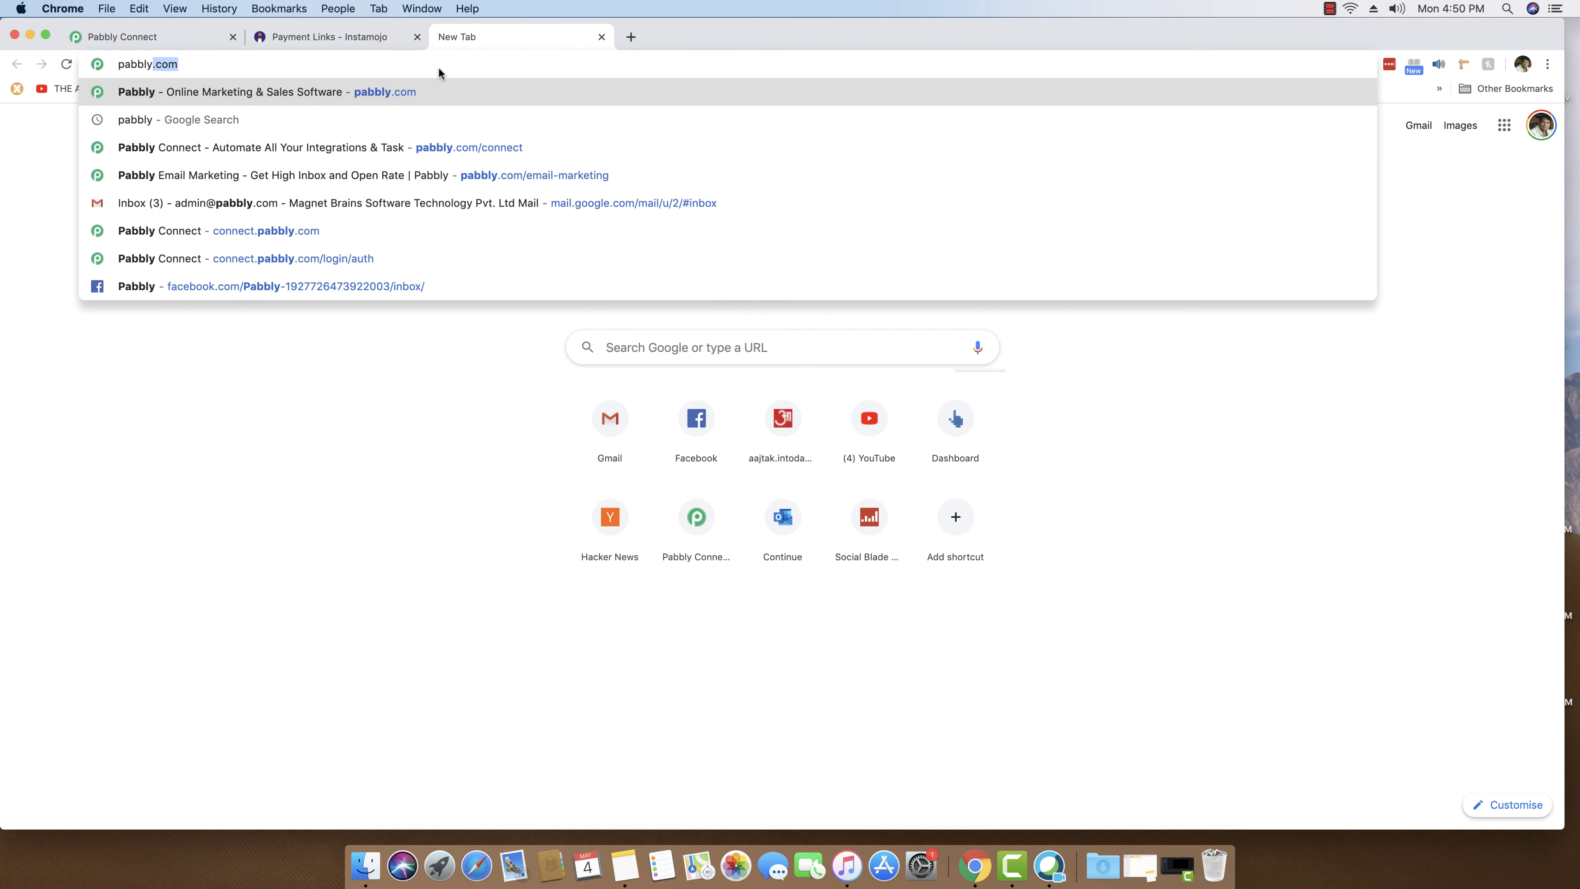
type(".com/connect")
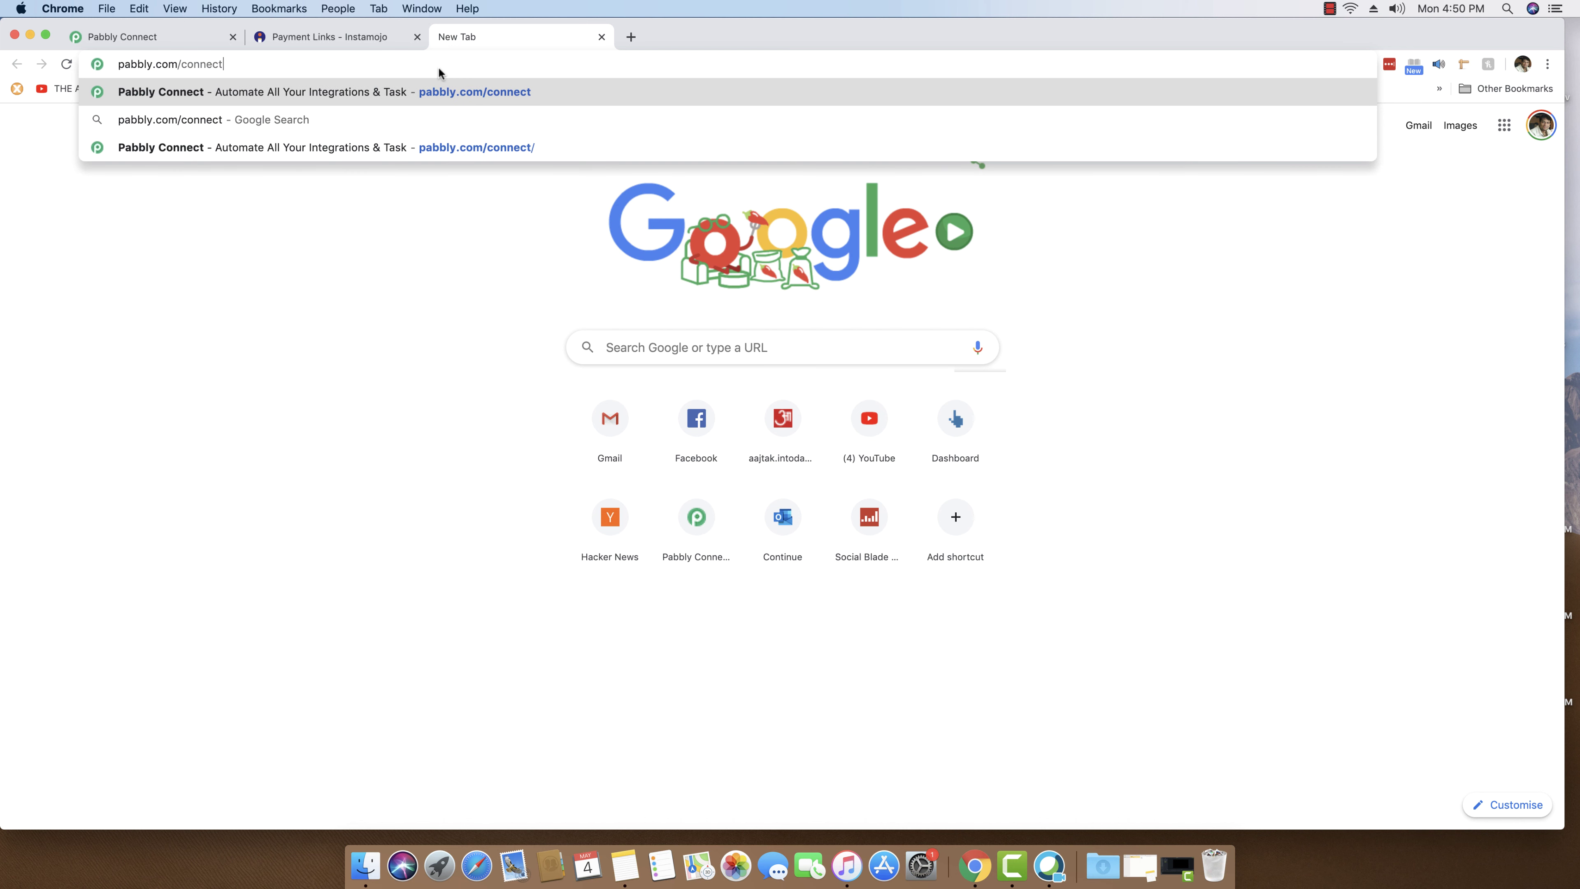
key("Return")
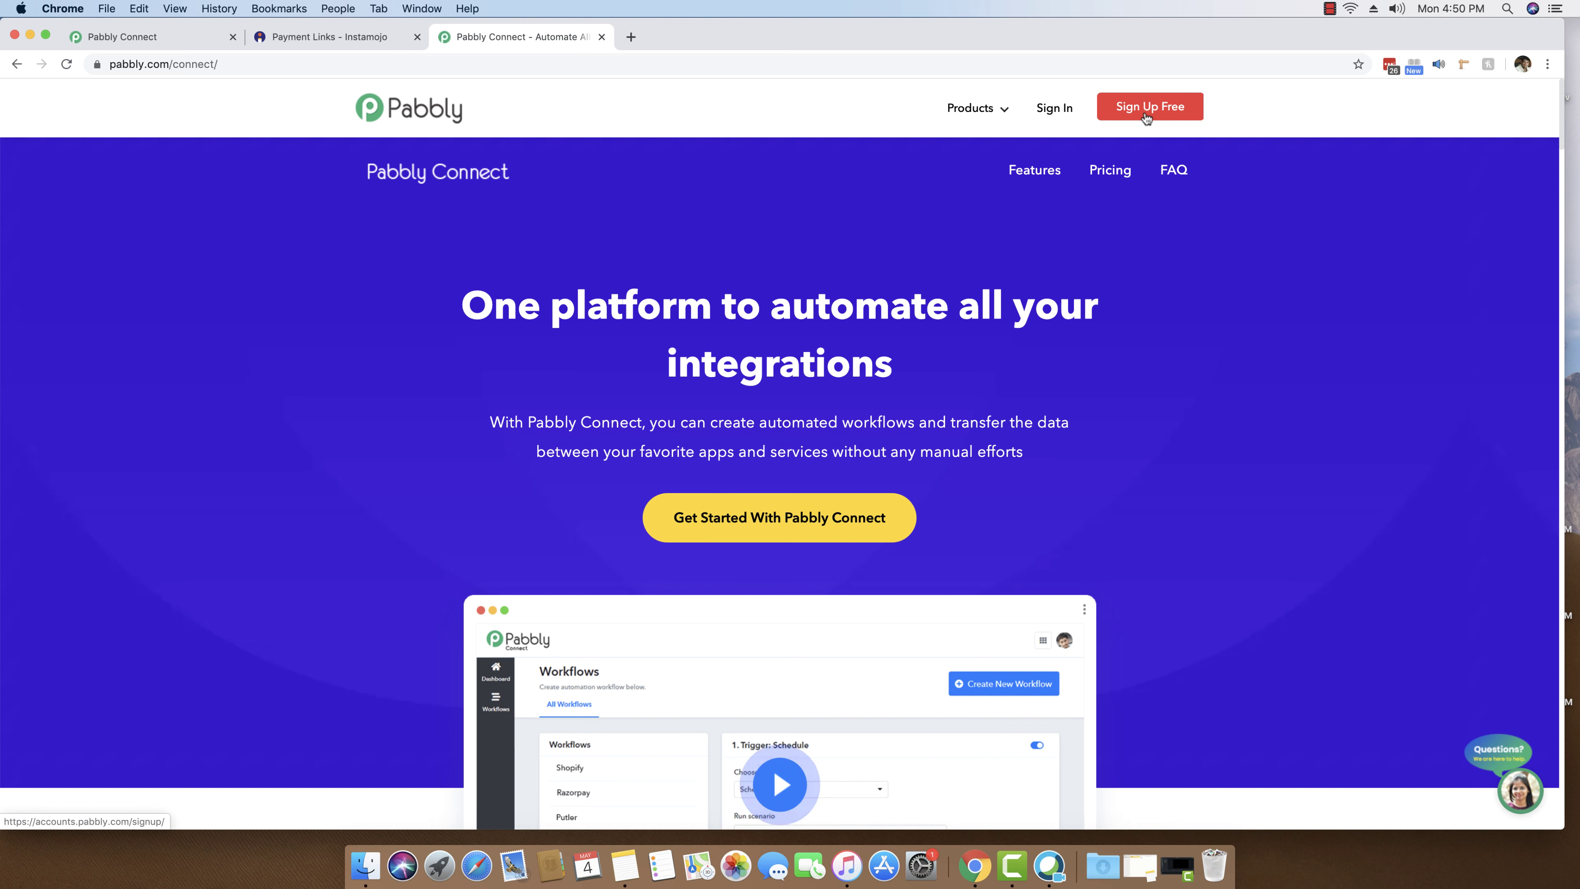
- Sign in to Pabbly, launch Connect with Access Now, and close the Accounts - Apps tab
left_click(1057, 112)
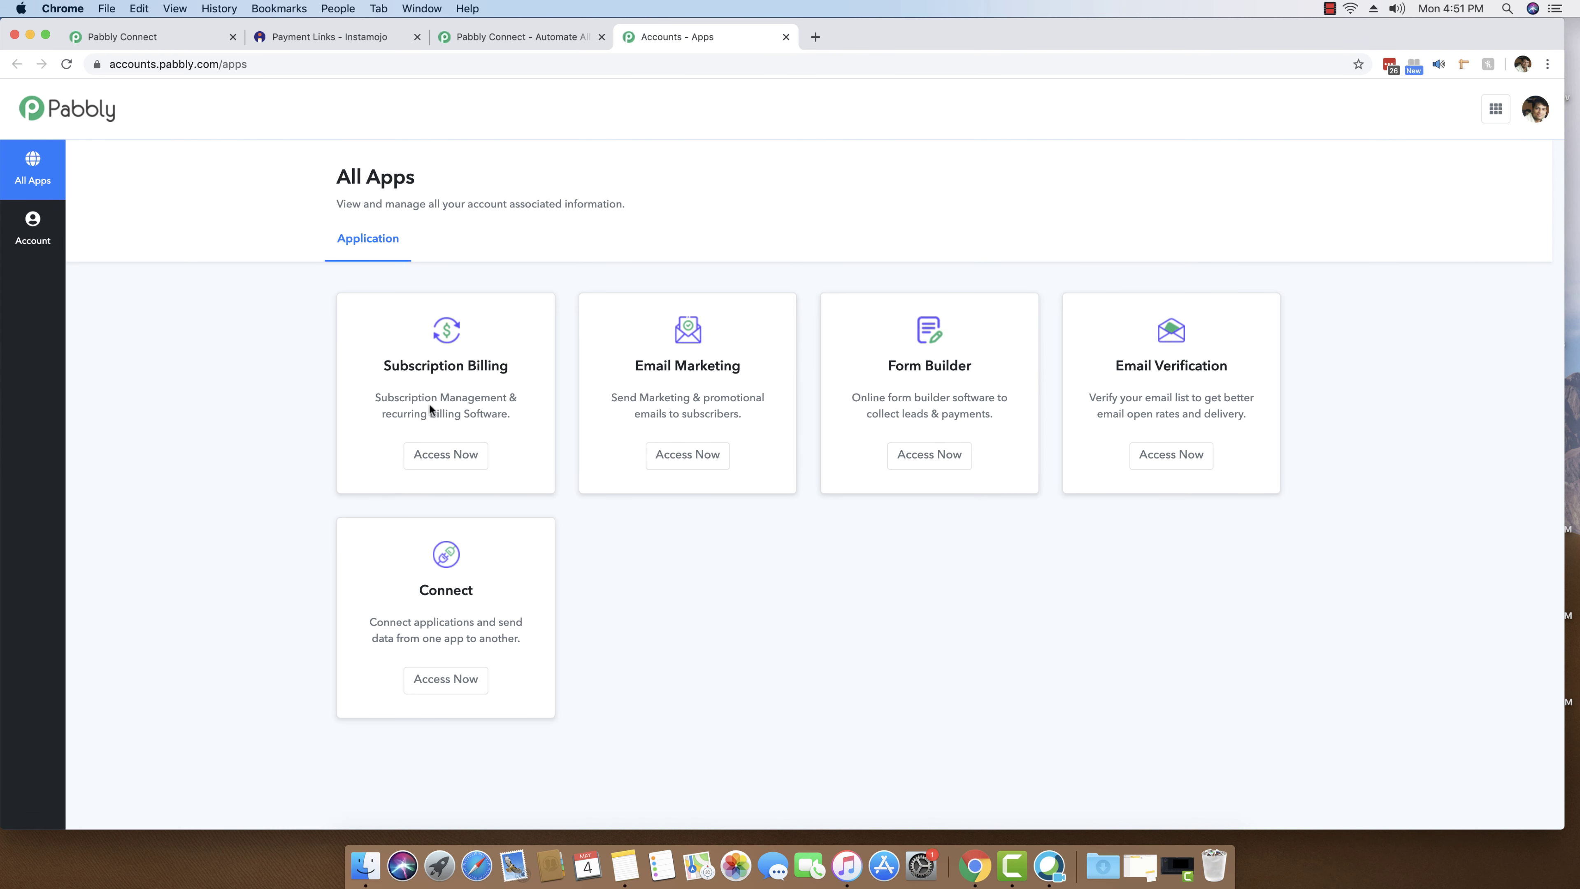
scroll(535, 409, "down", 1)
scroll(1229, 399, "up", 1)
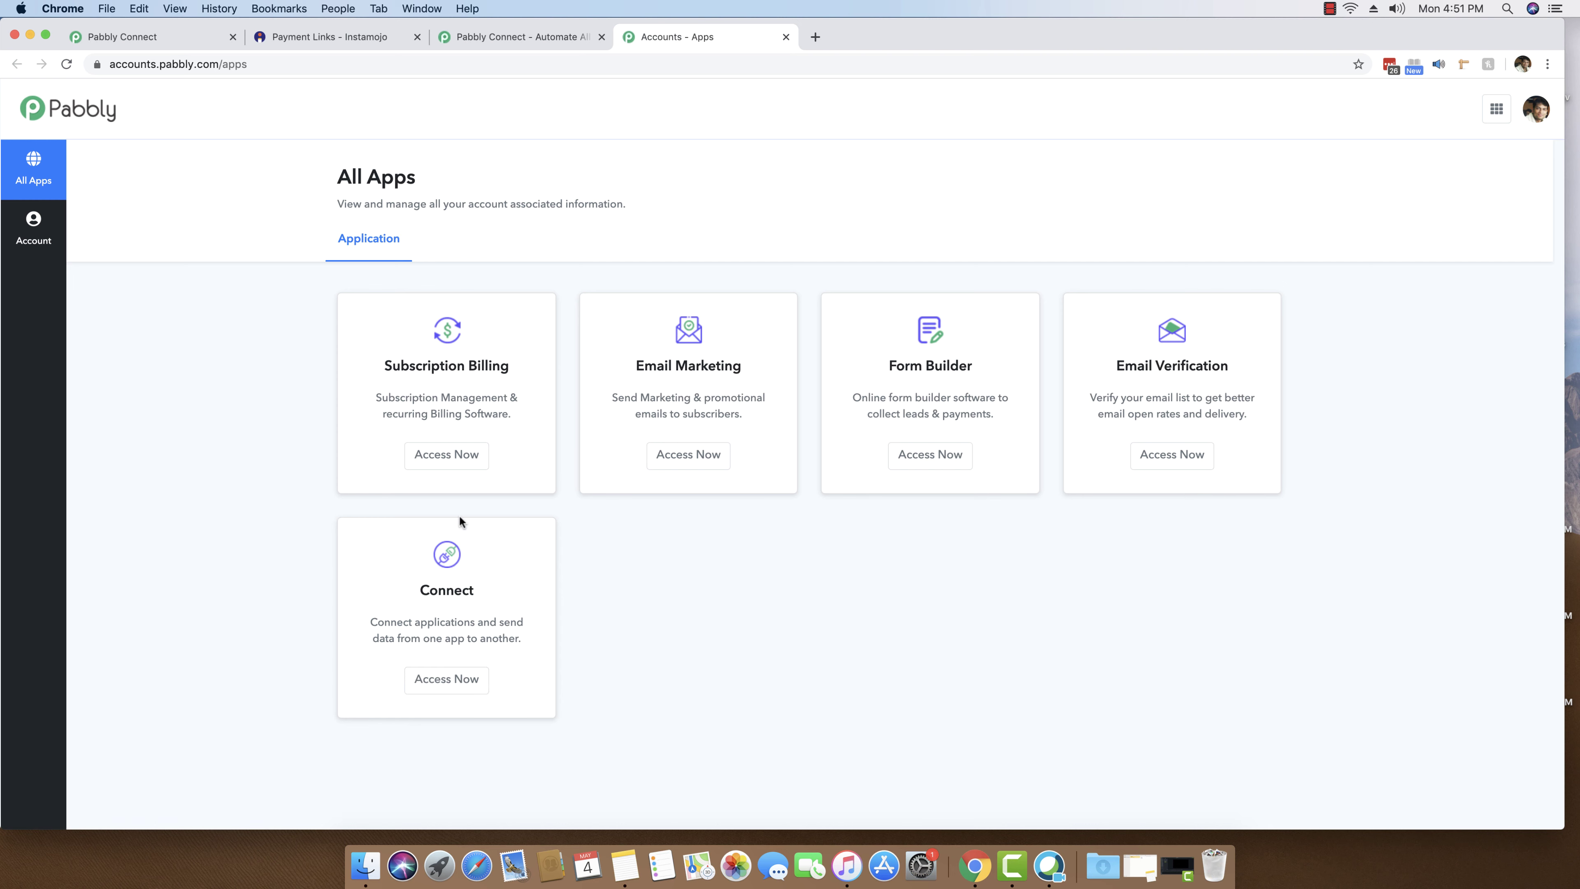
left_click(445, 677)
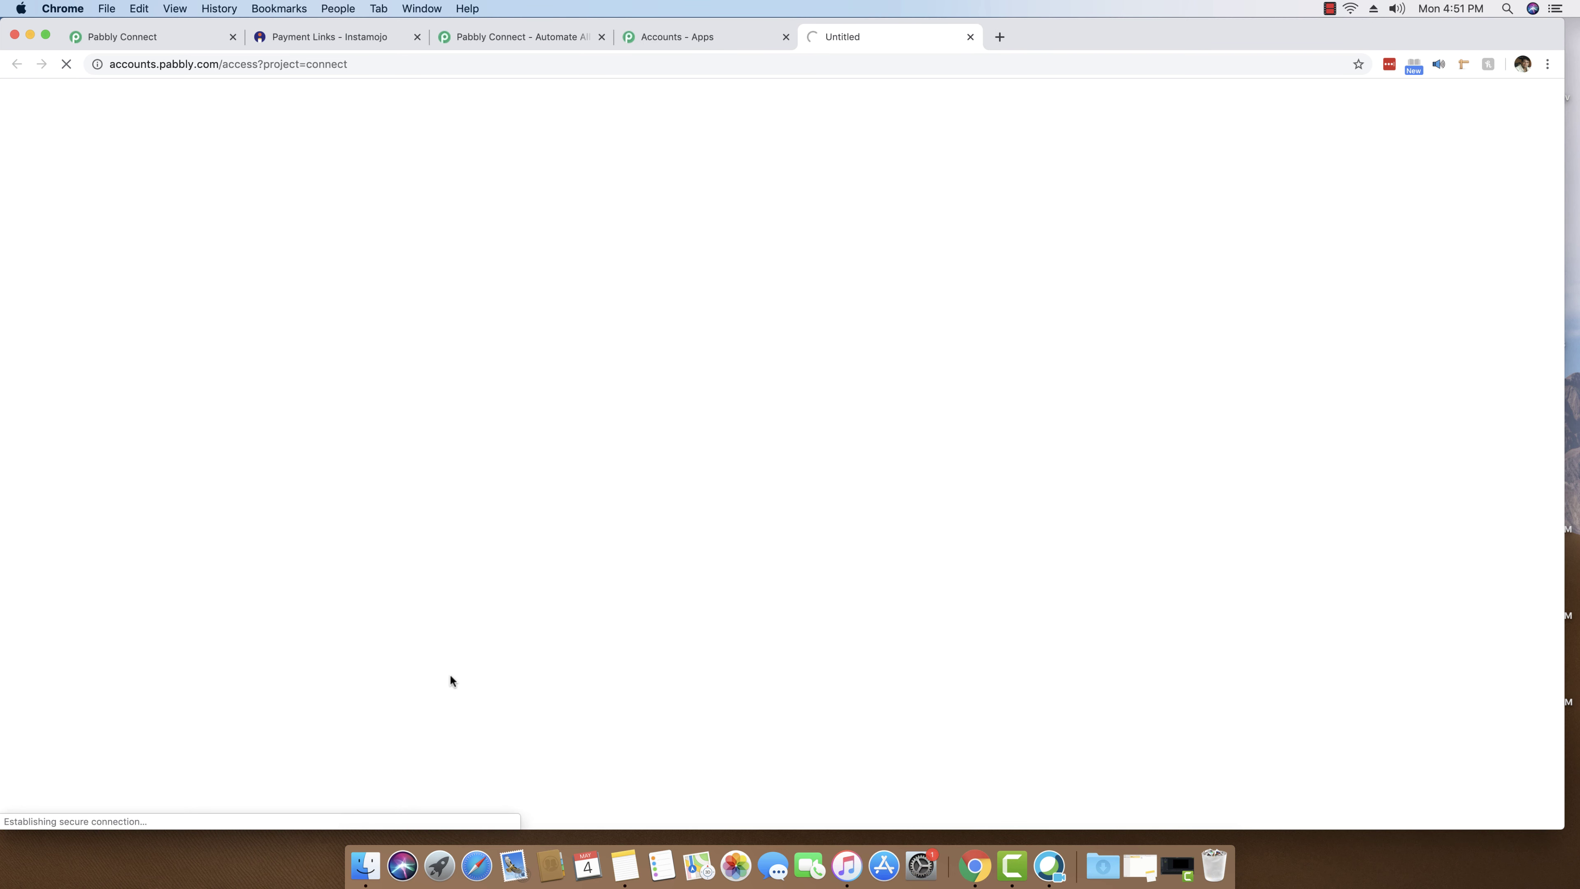
left_click(785, 36)
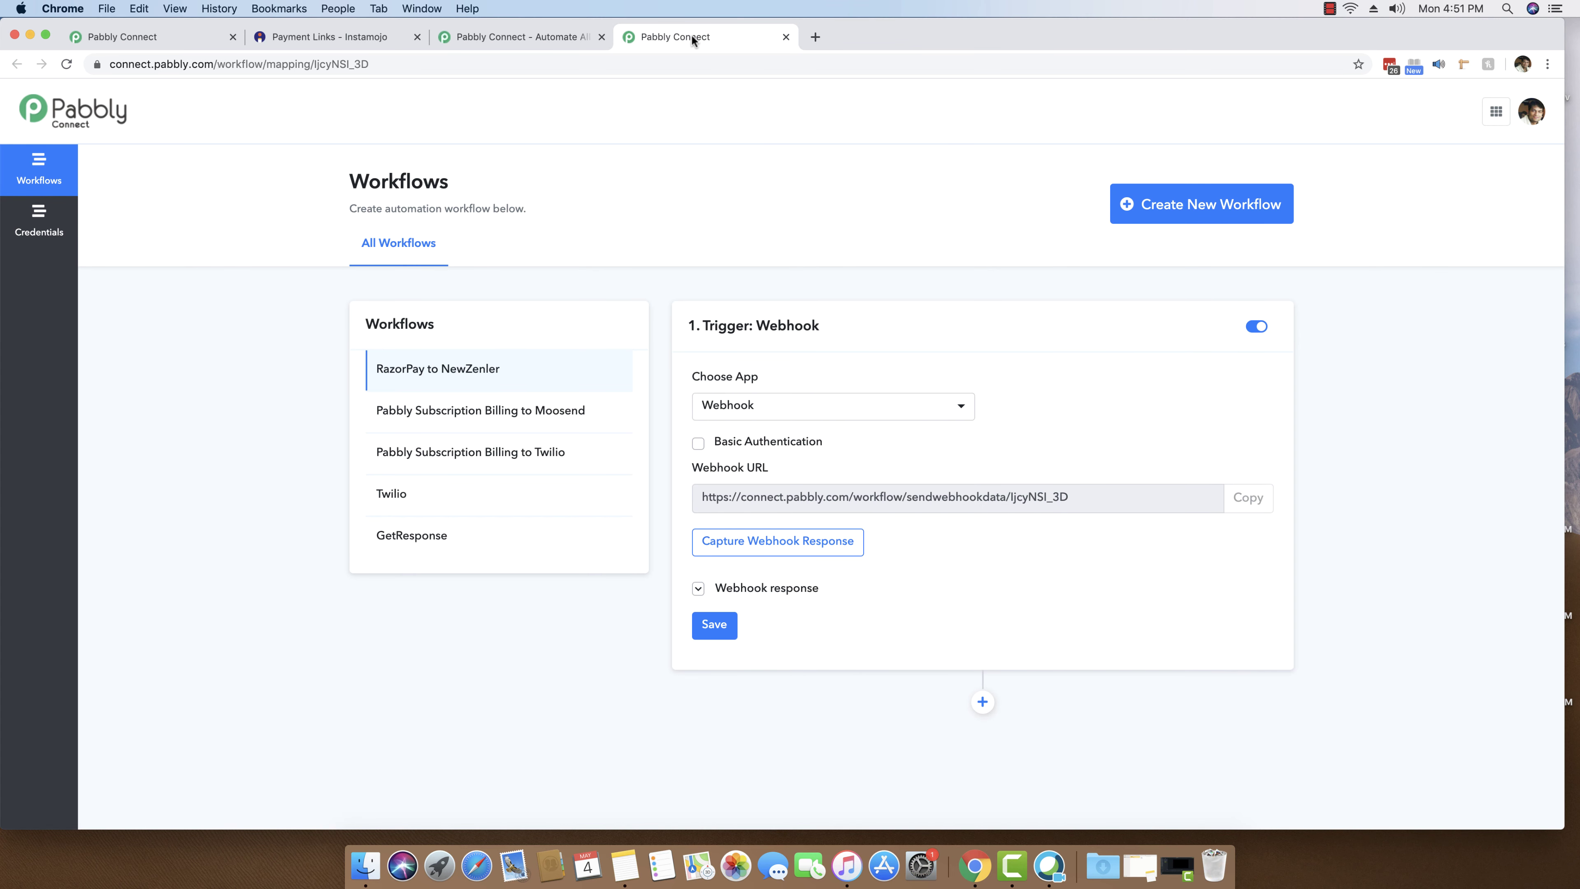
- Create and save a new workflow named 'InstaMojo to New Zenler'
left_click(1225, 206)
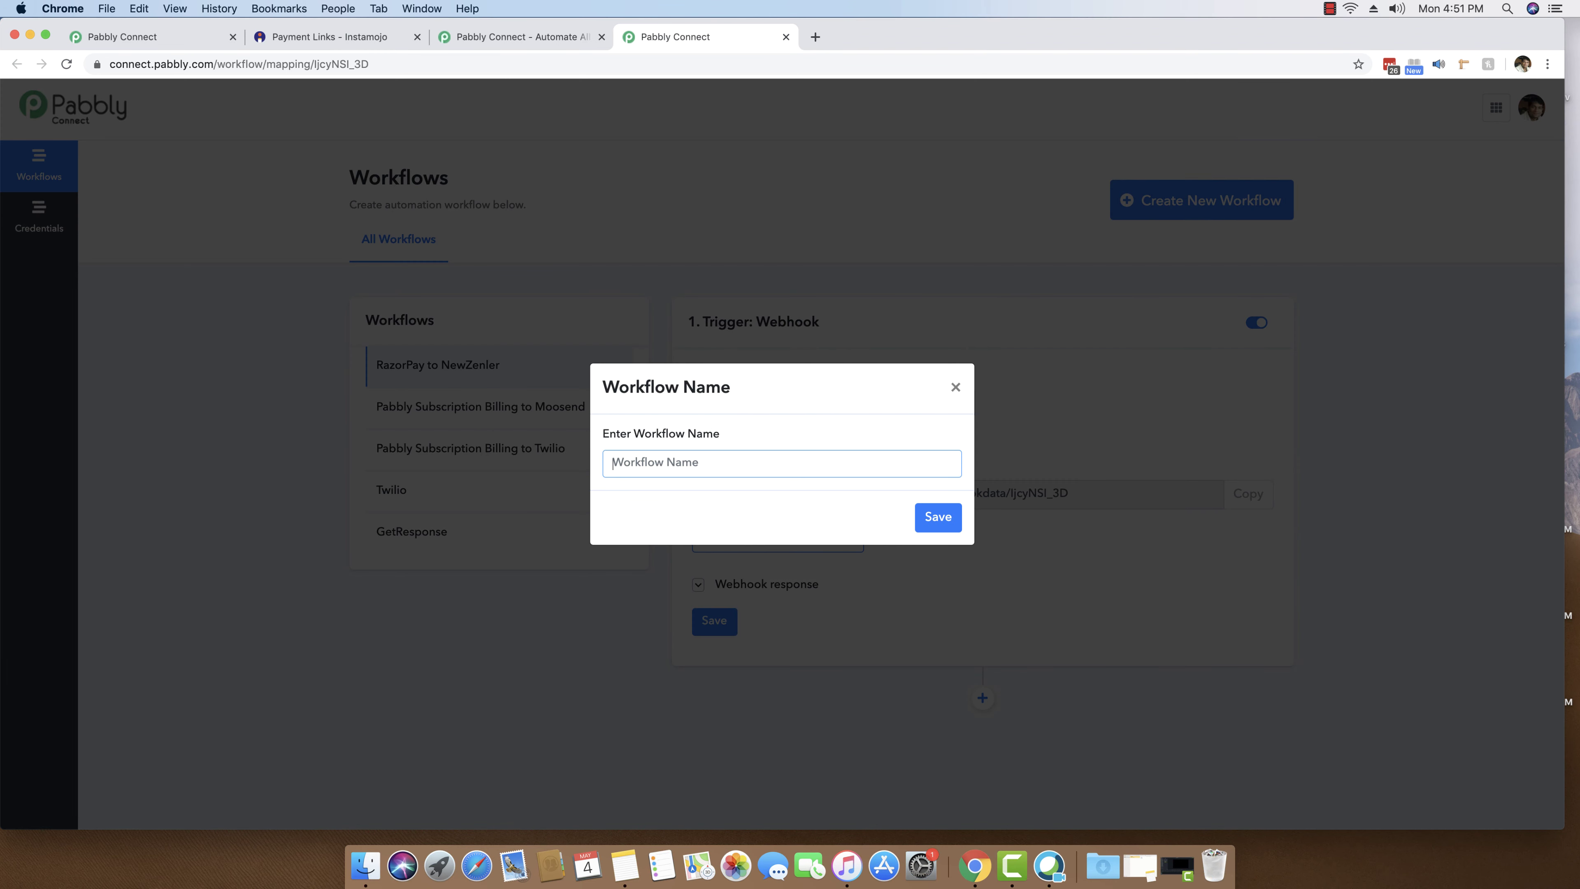
type("InstaMojo to New Zenler")
double_click(631, 461)
left_click(680, 464)
left_click(766, 464)
left_click_drag(667, 466, 606, 464)
left_click(632, 463)
left_click(935, 518)
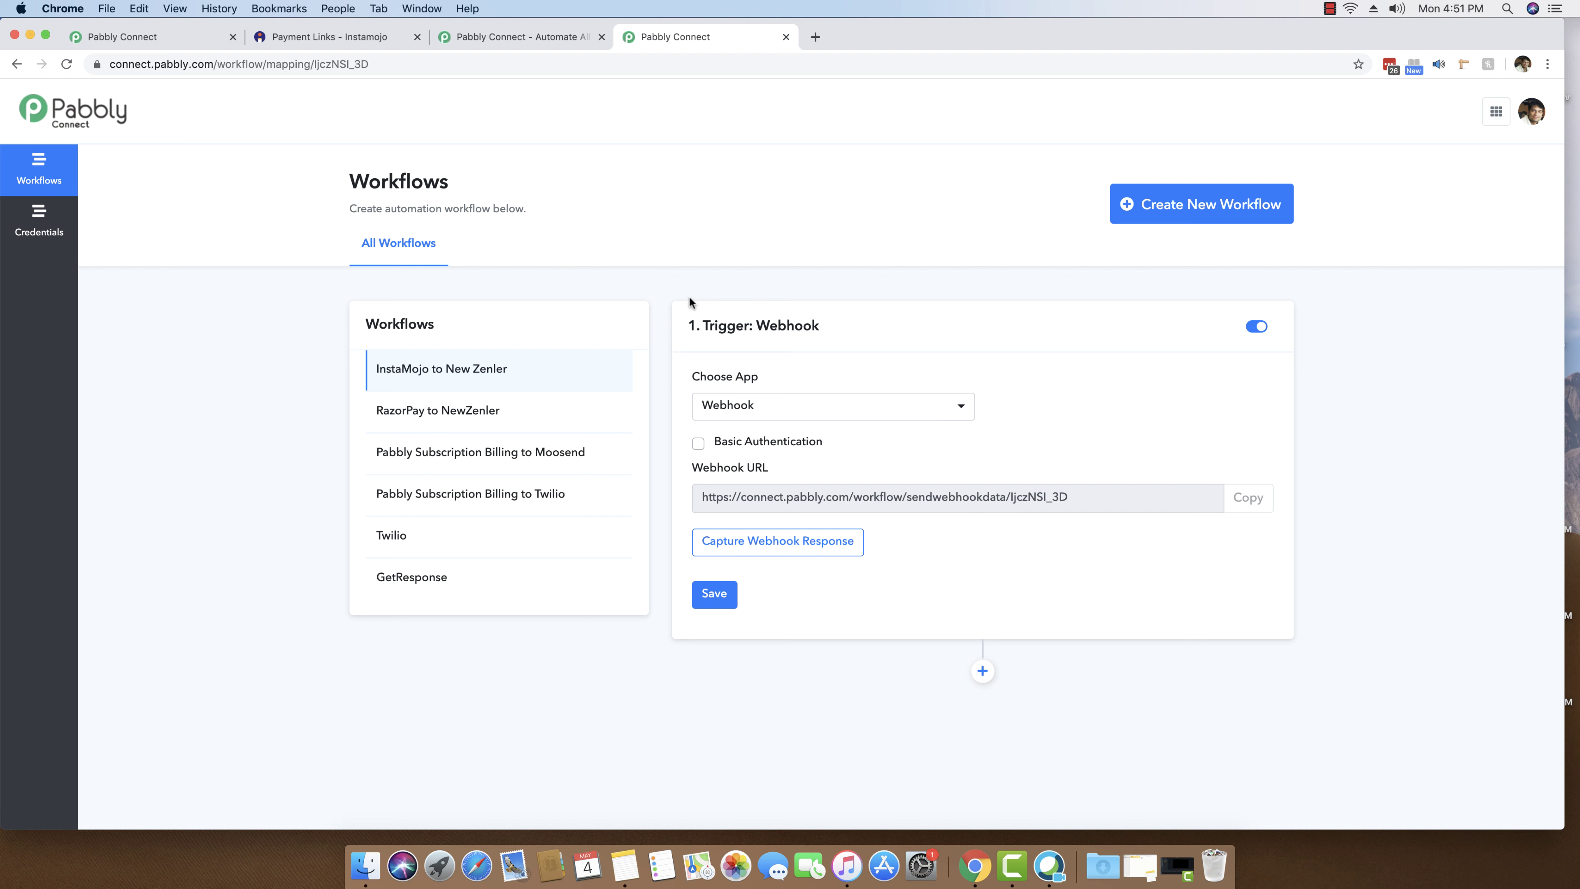
- Select the full webhook URL, then switch to the Payment Links - Instamojo tab
left_click_drag(1070, 496, 849, 498)
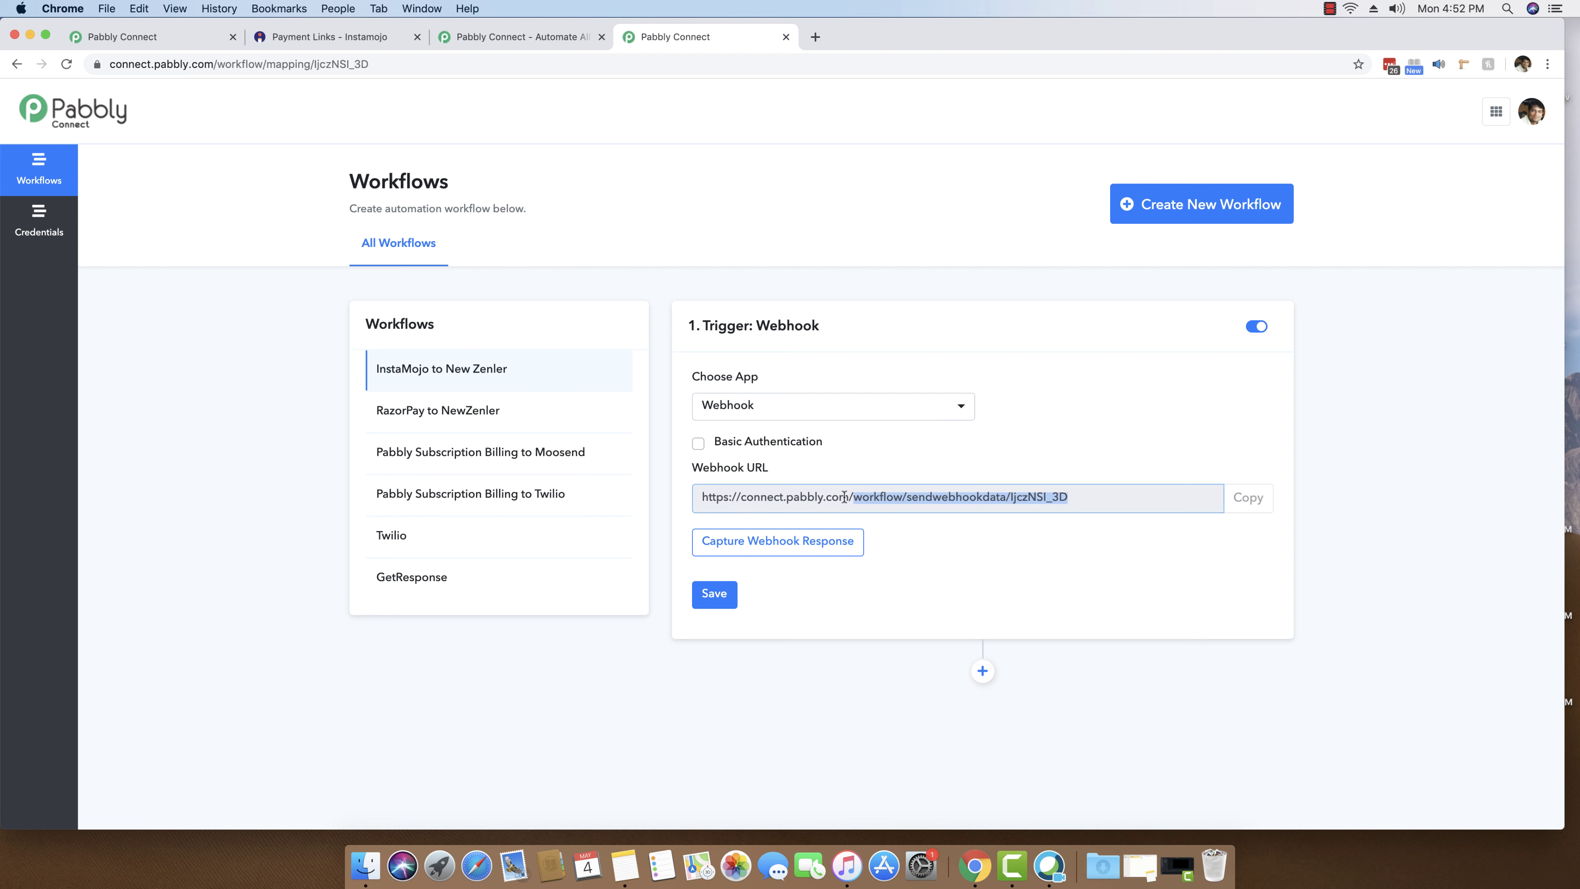
left_click_drag(701, 497, 1068, 499)
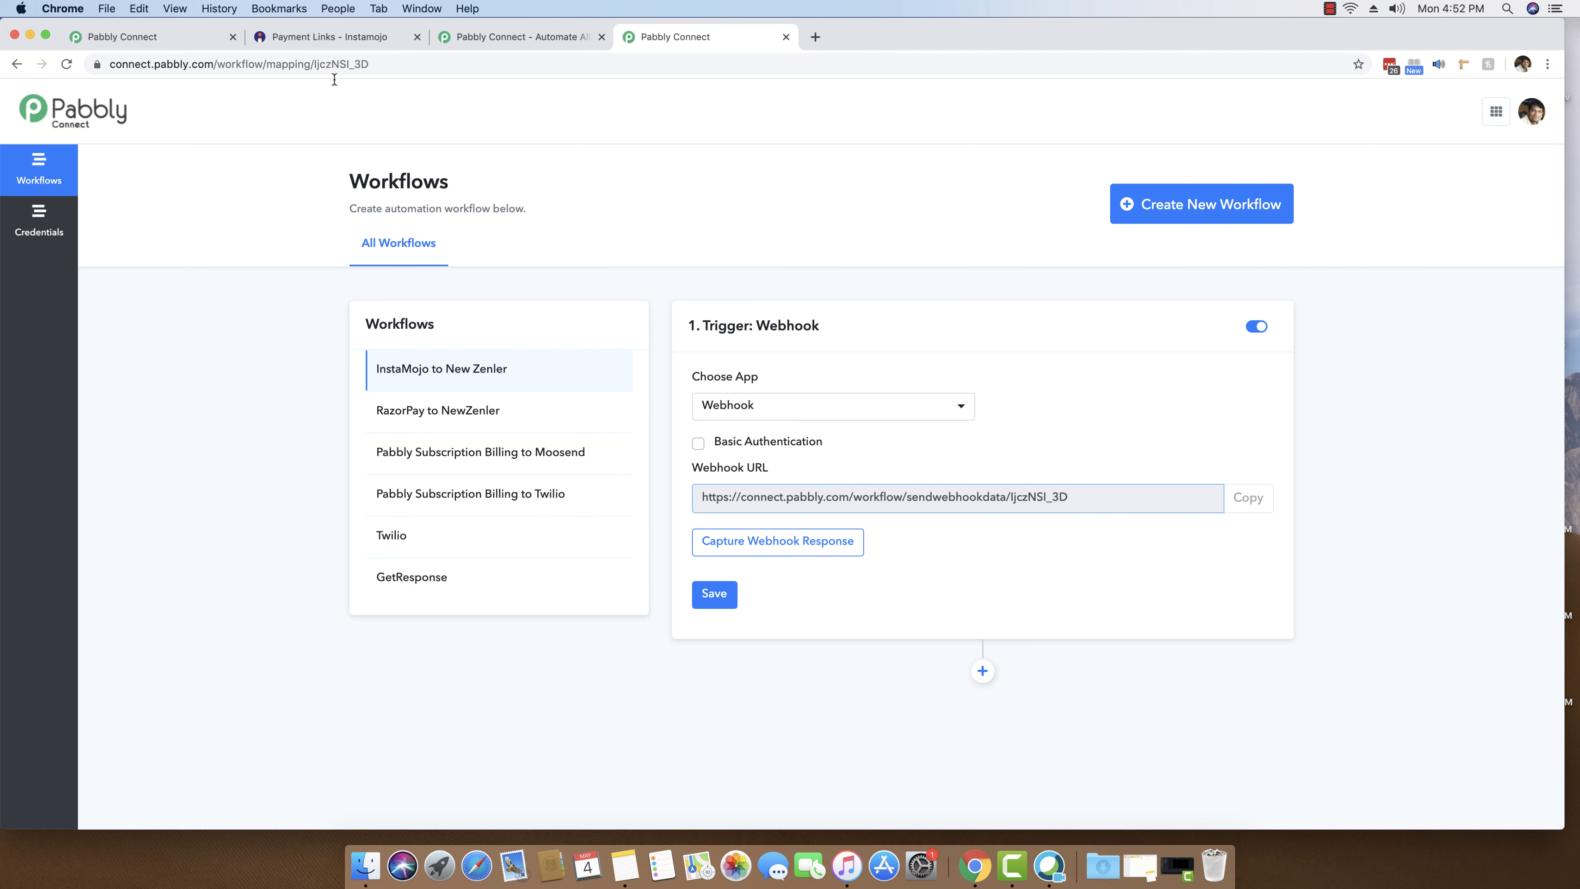
left_click(330, 38)
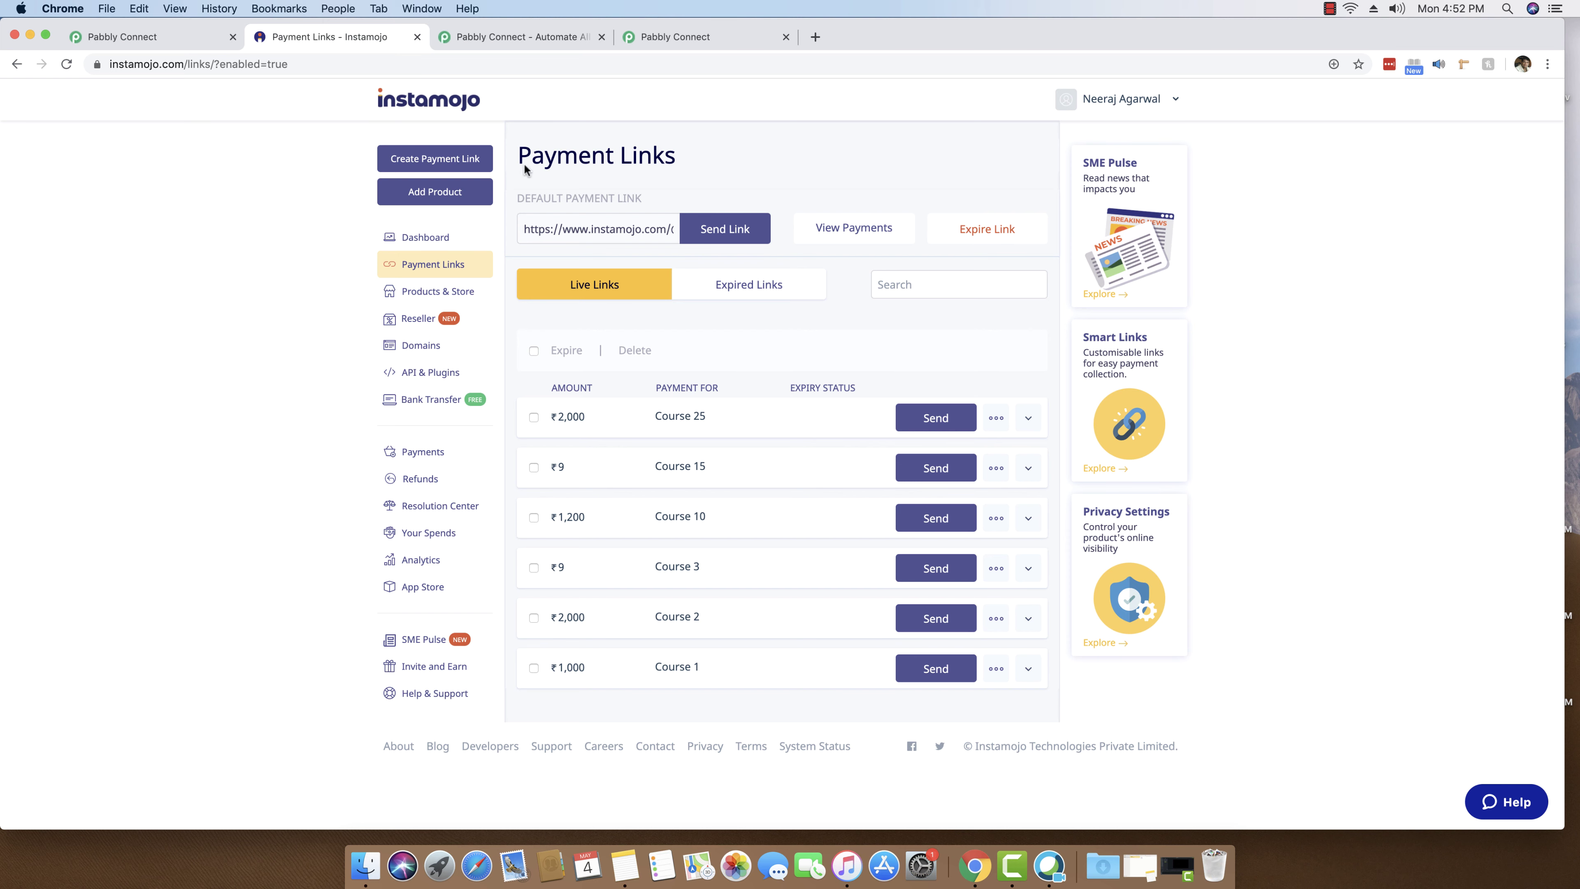
- From the Pabbly Connect sidebar, open Workflows in a new tab and switch to it
left_click(666, 36)
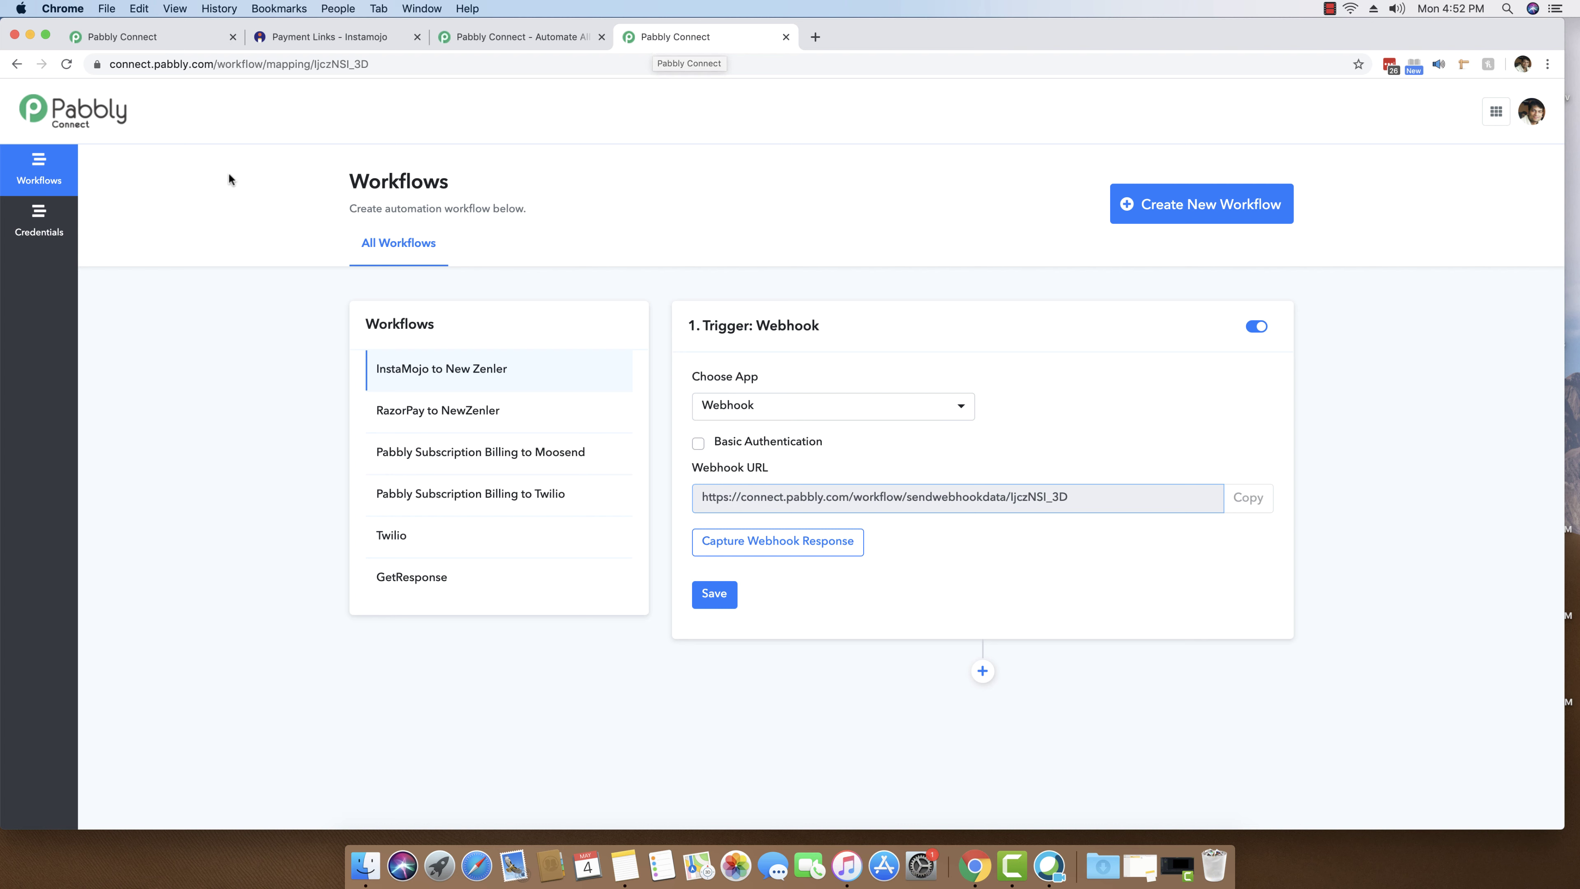
right_click(38, 167)
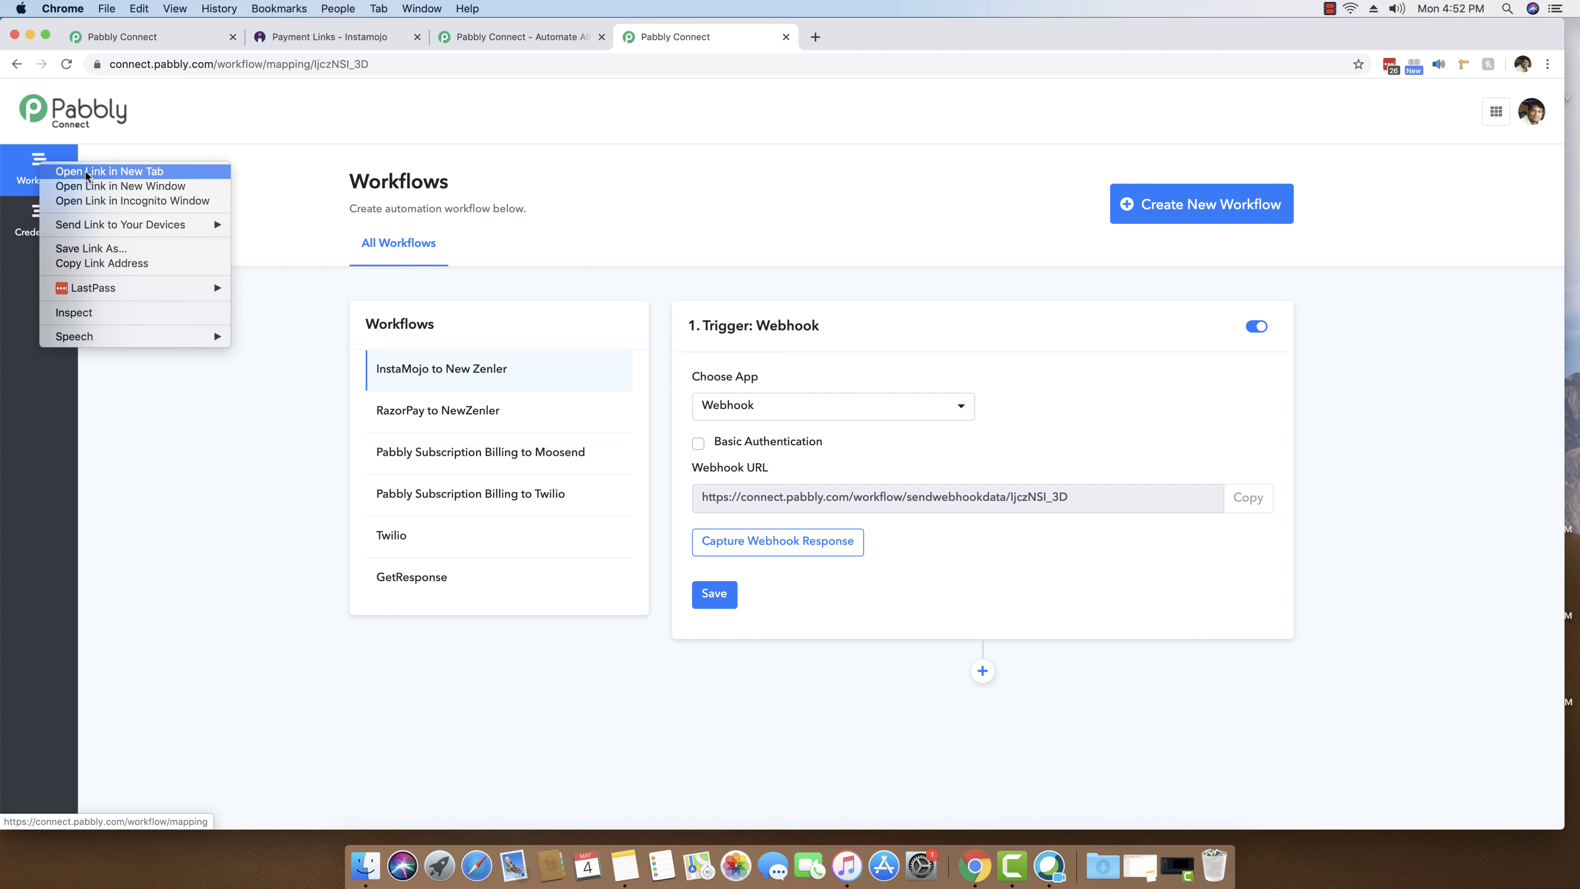
left_click(110, 173)
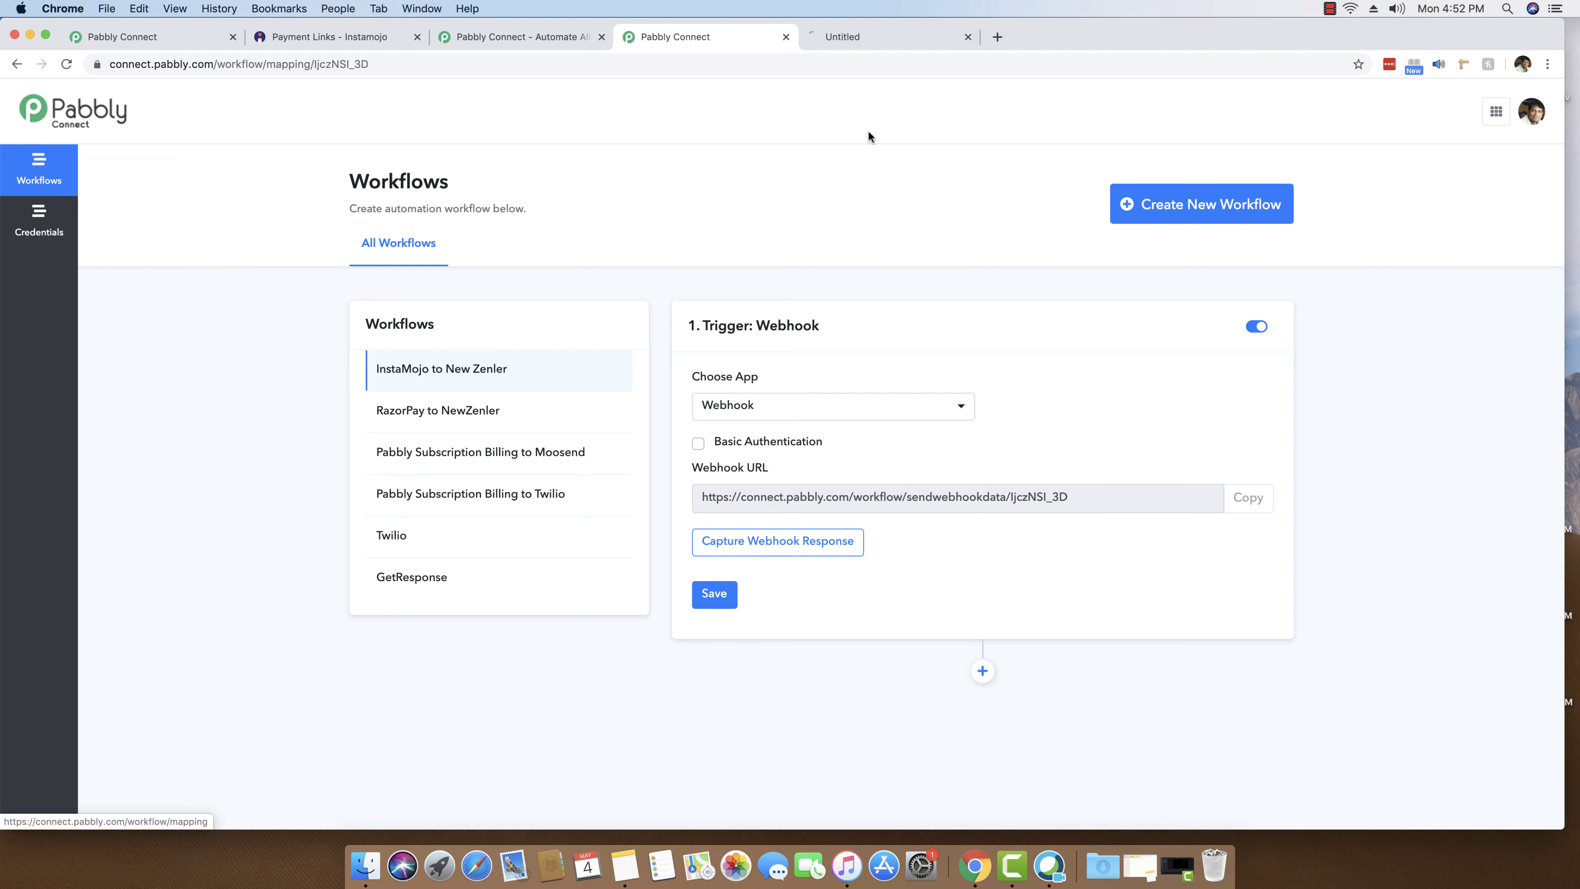
left_click(866, 36)
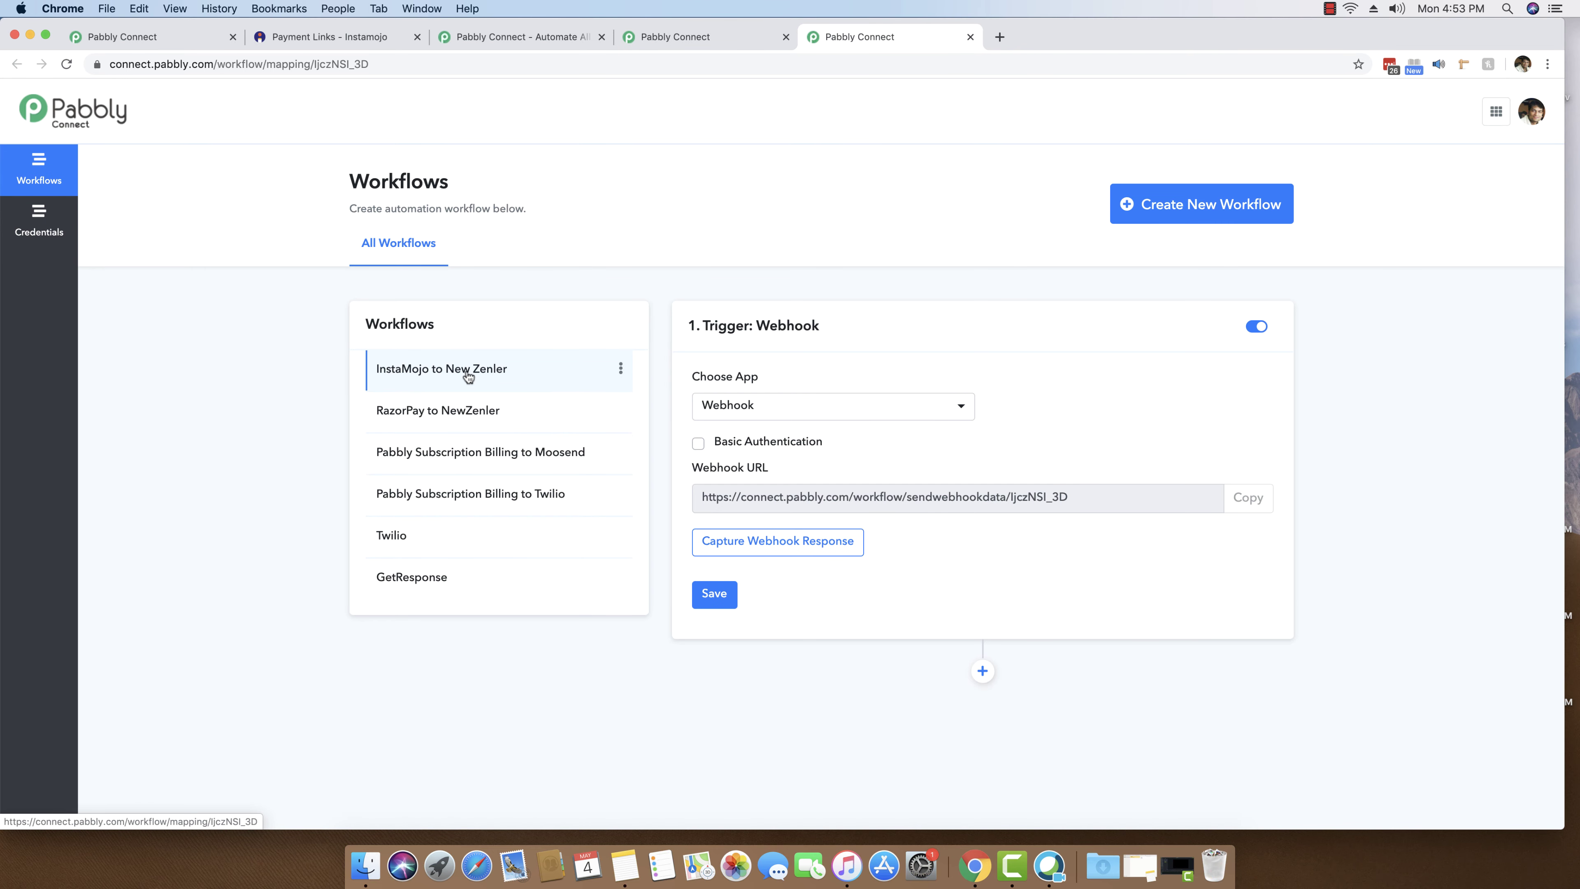
- Create and save another workflow named 'Add New Product inside InstaMojo'
left_click(1178, 211)
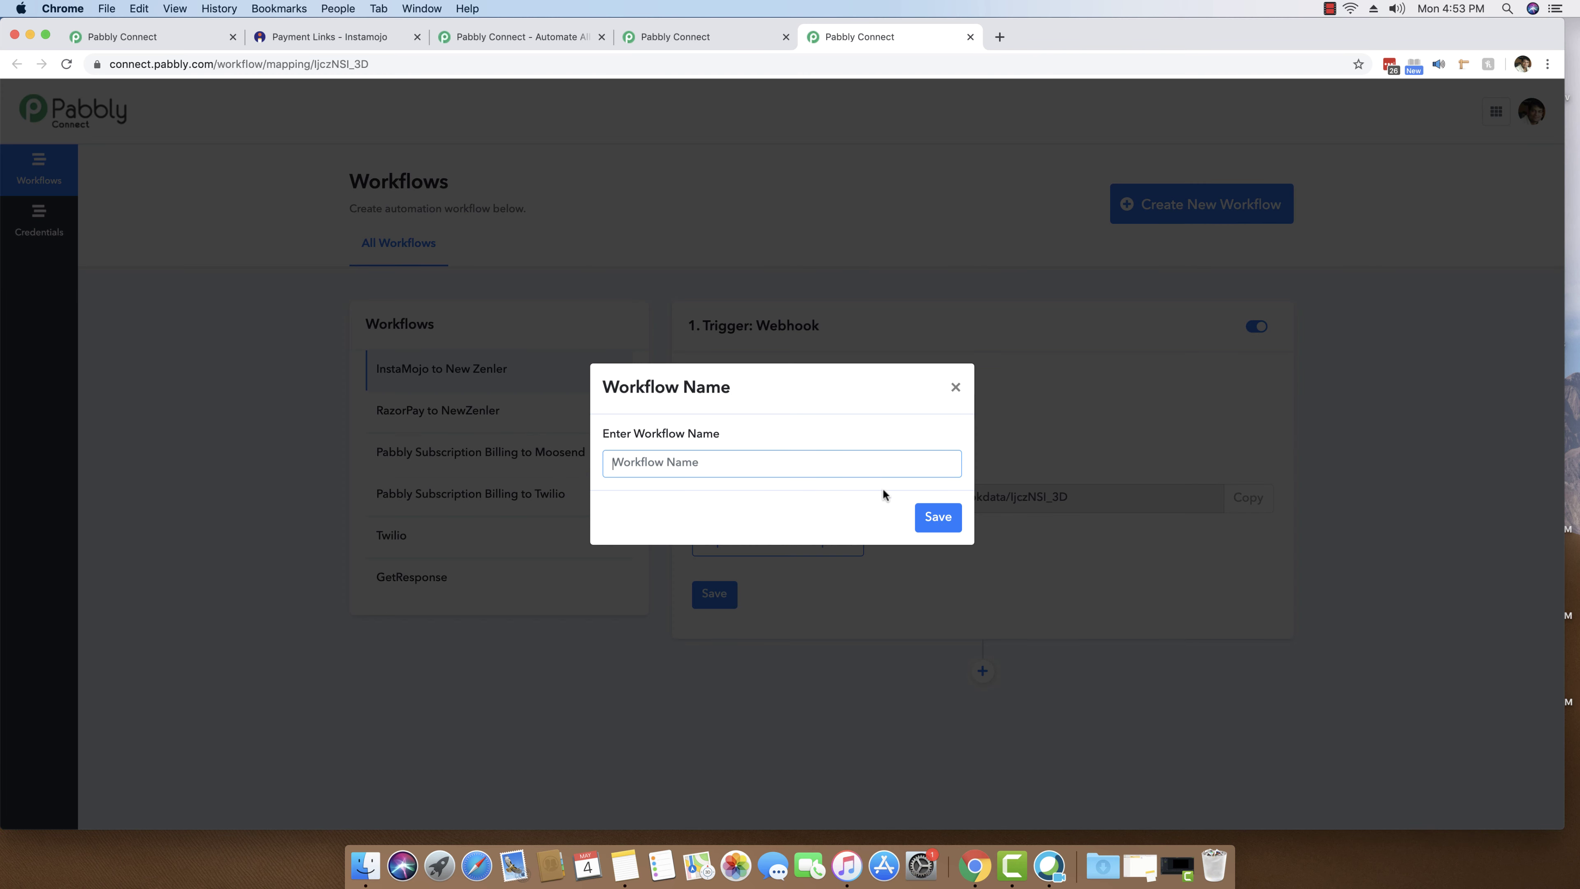
type("Add New Product inside InstaMoj")
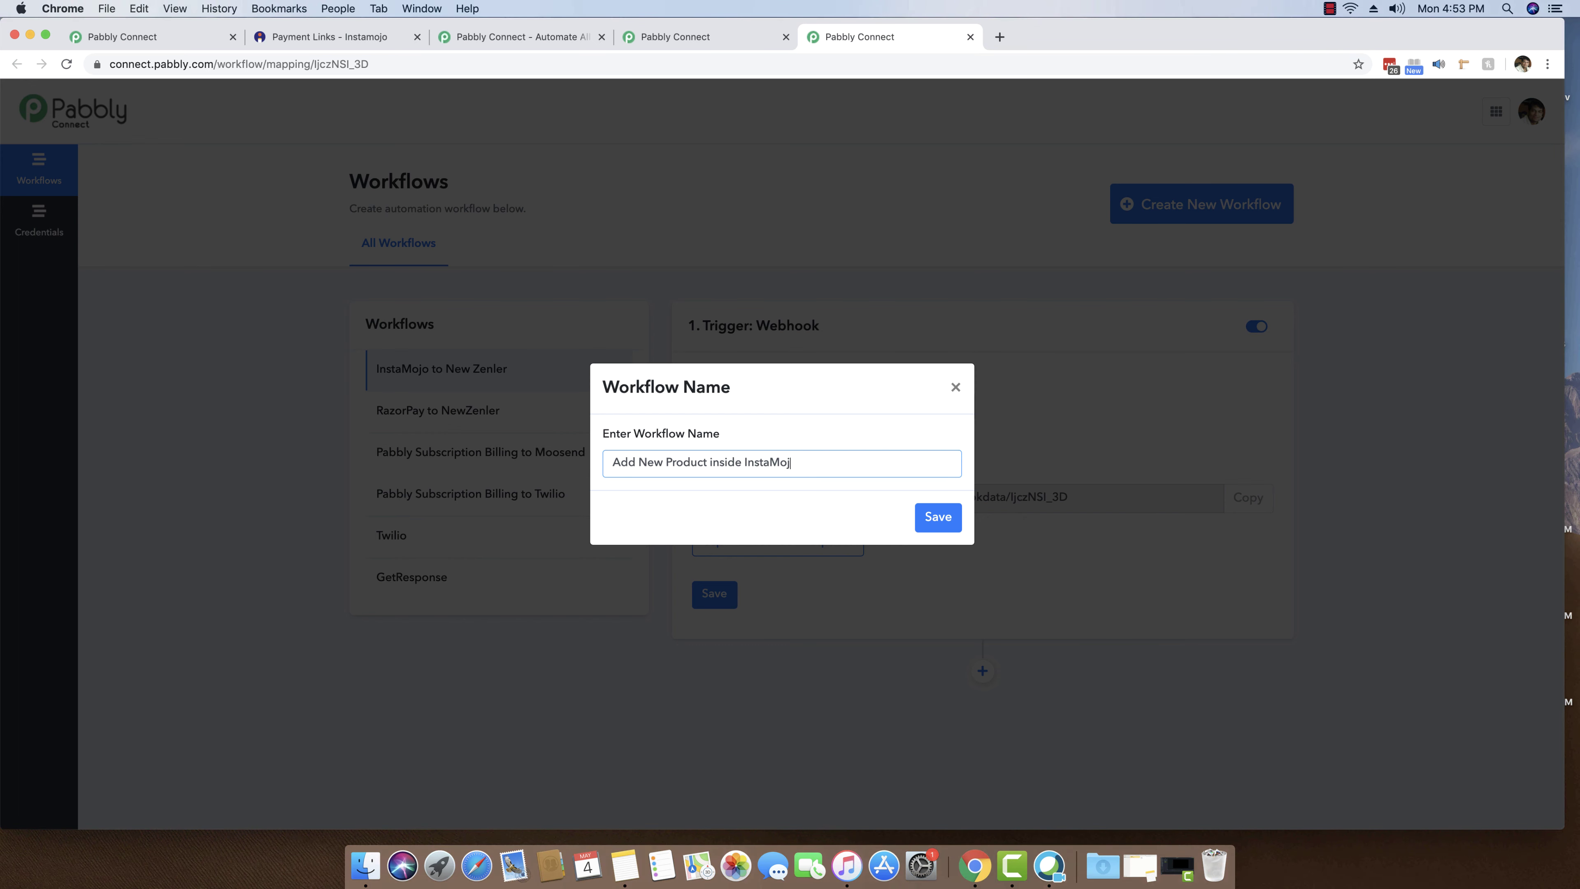
type("o")
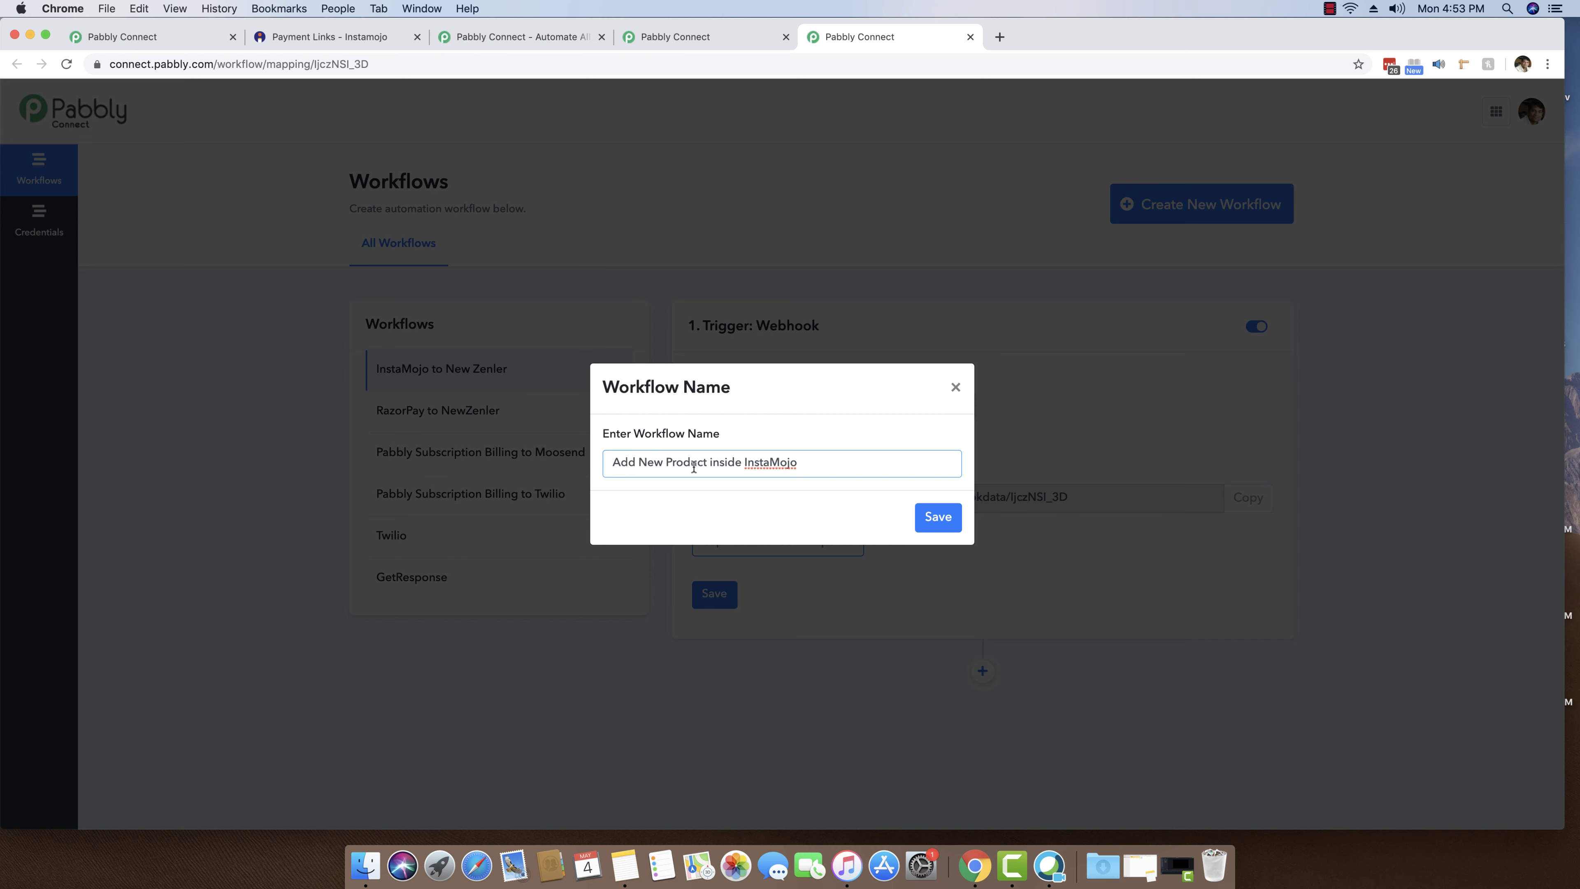
left_click(931, 520)
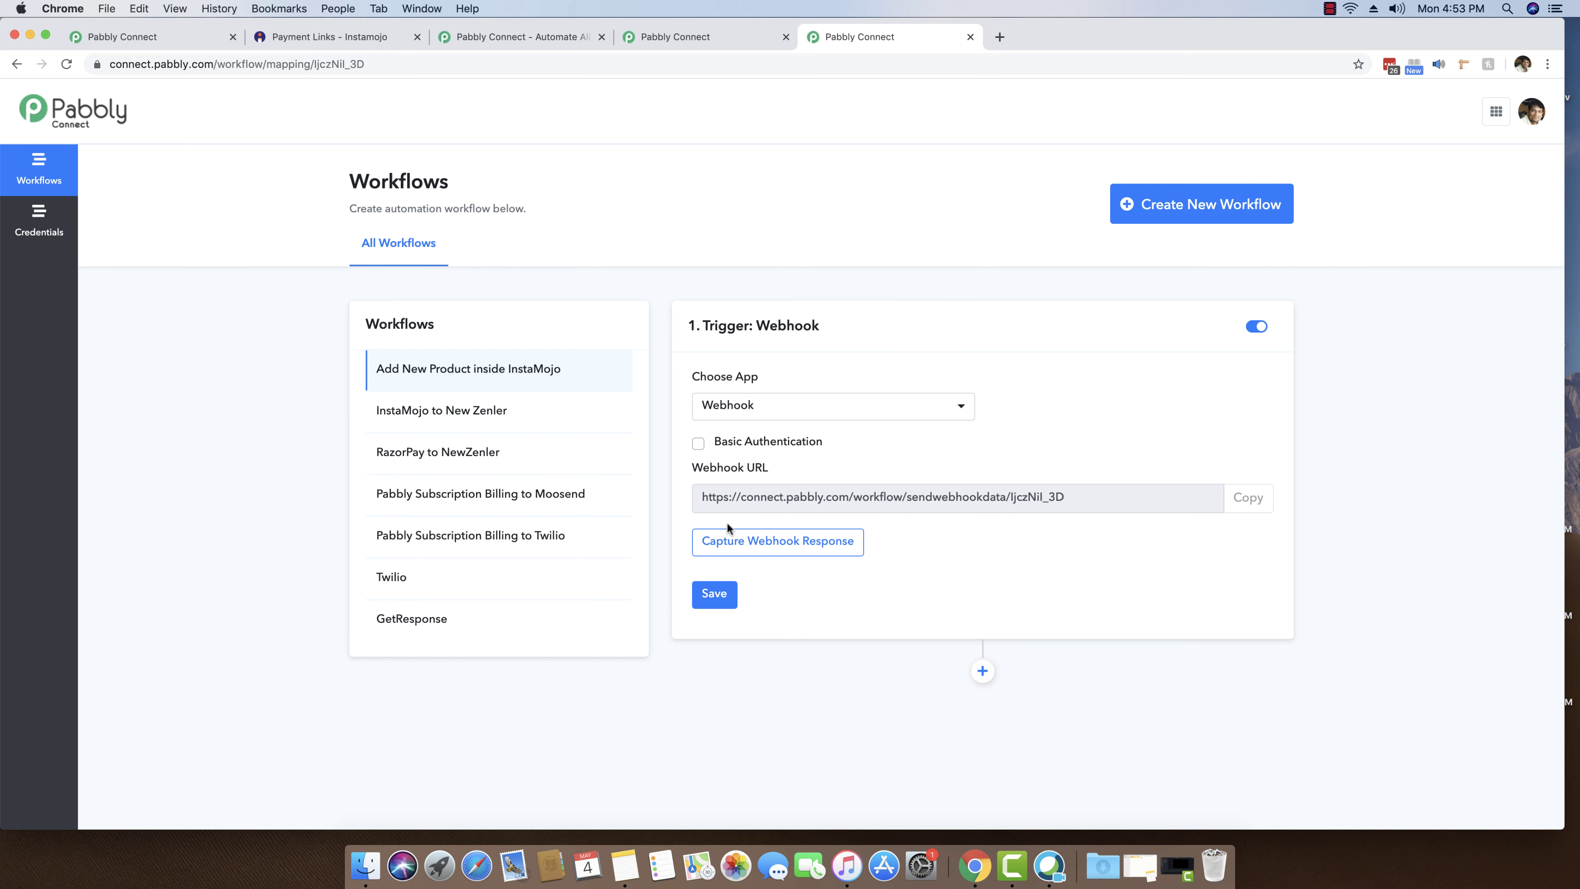
scroll(1117, 444, "down", 1)
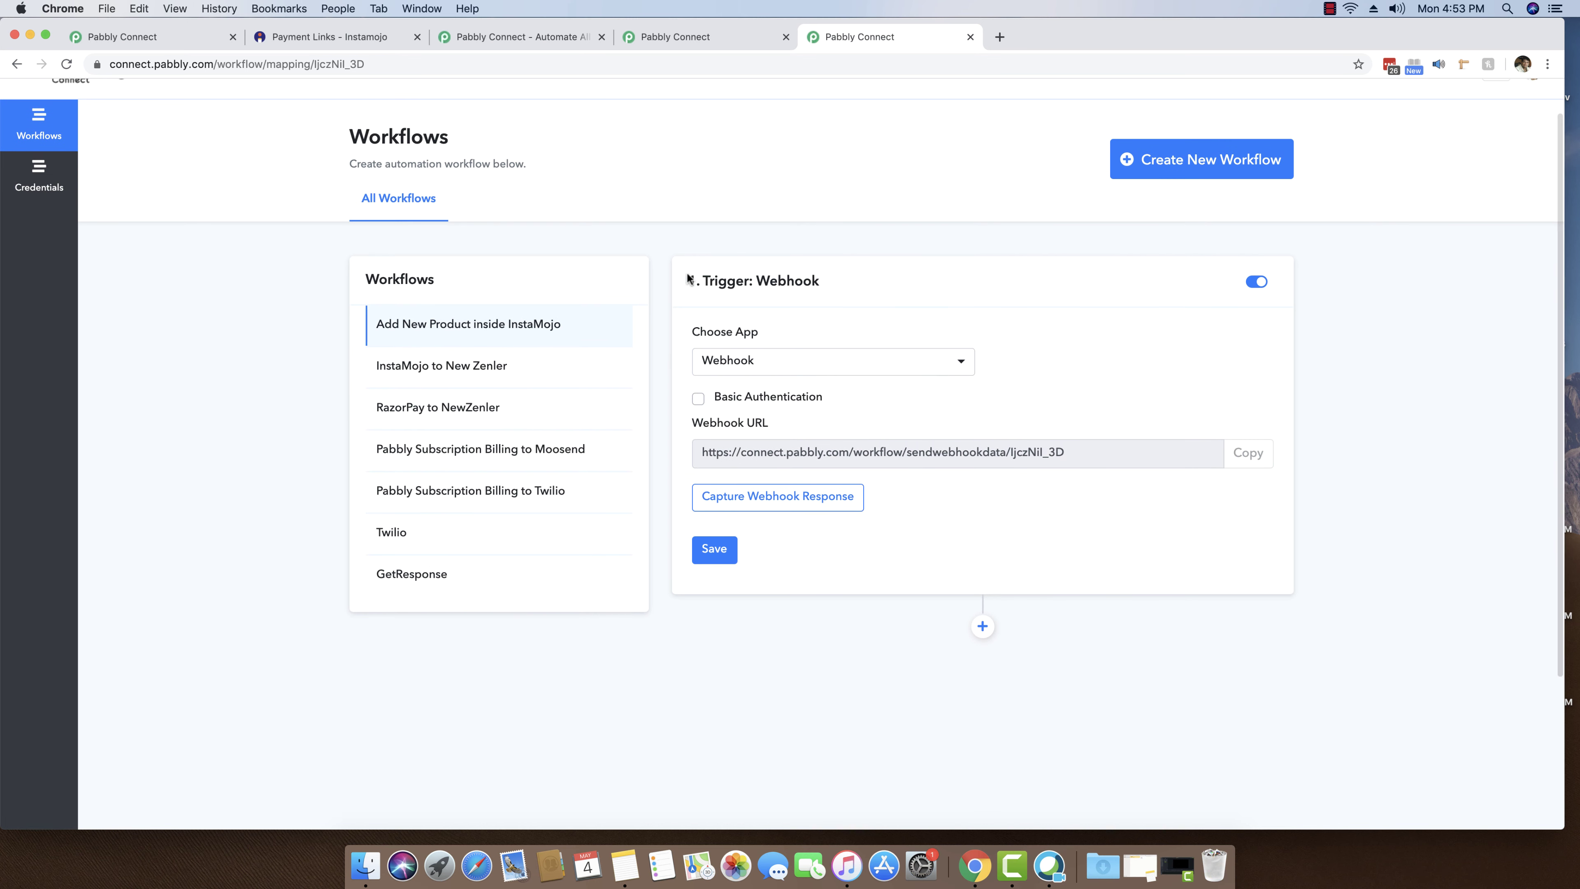
- Add an Instamojo action step below the trigger, found by searching 'insta', using Create Payment Link
scroll(1281, 528, "down", 3)
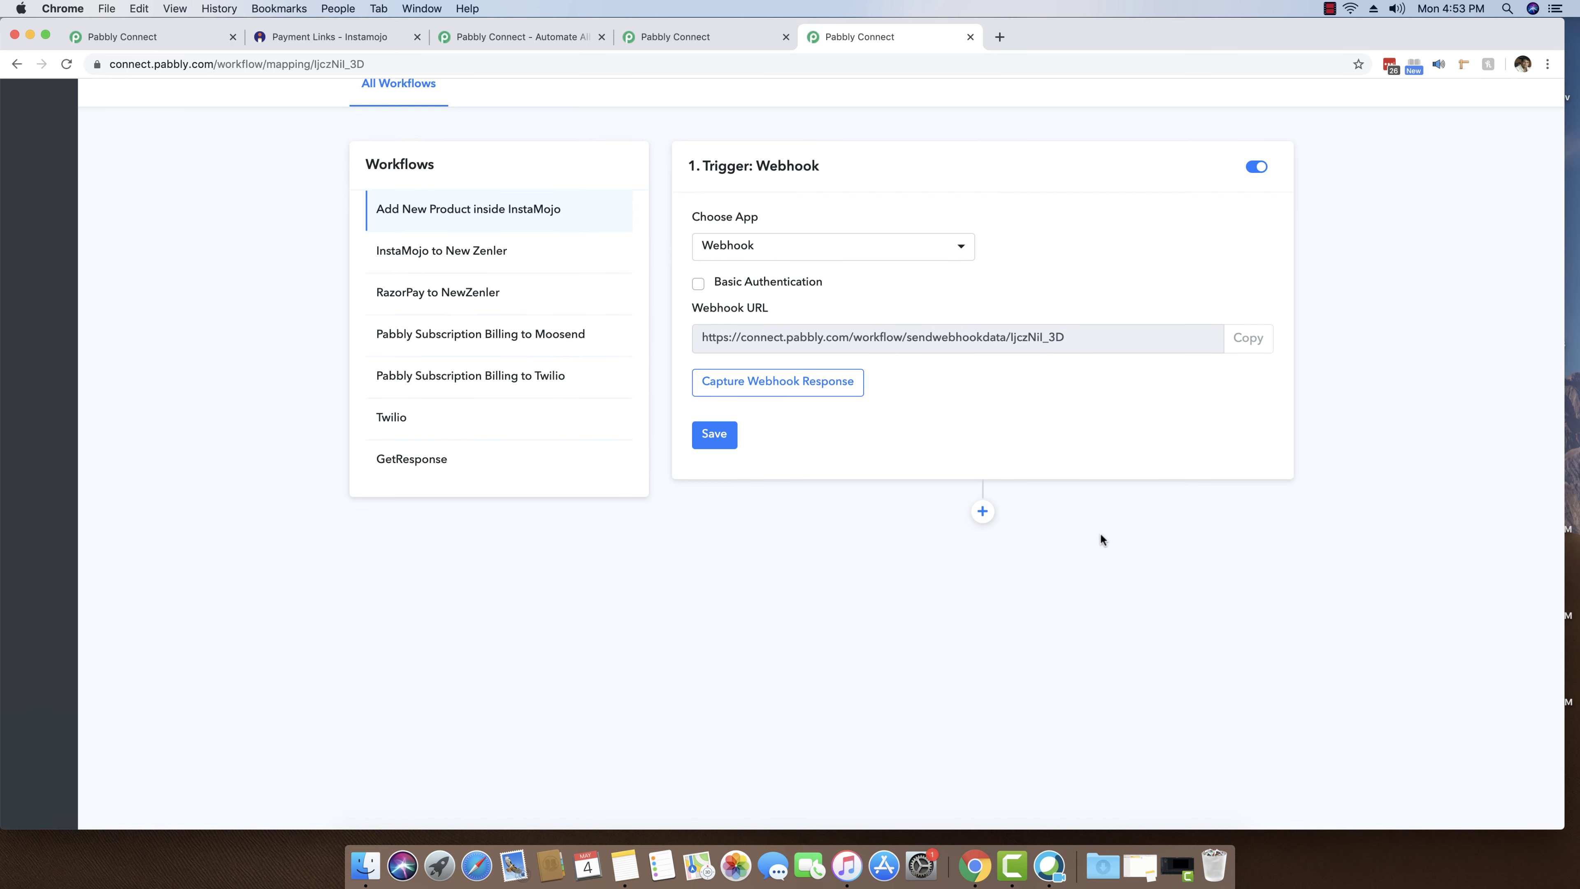
left_click(983, 514)
scroll(1085, 540, "down", 4)
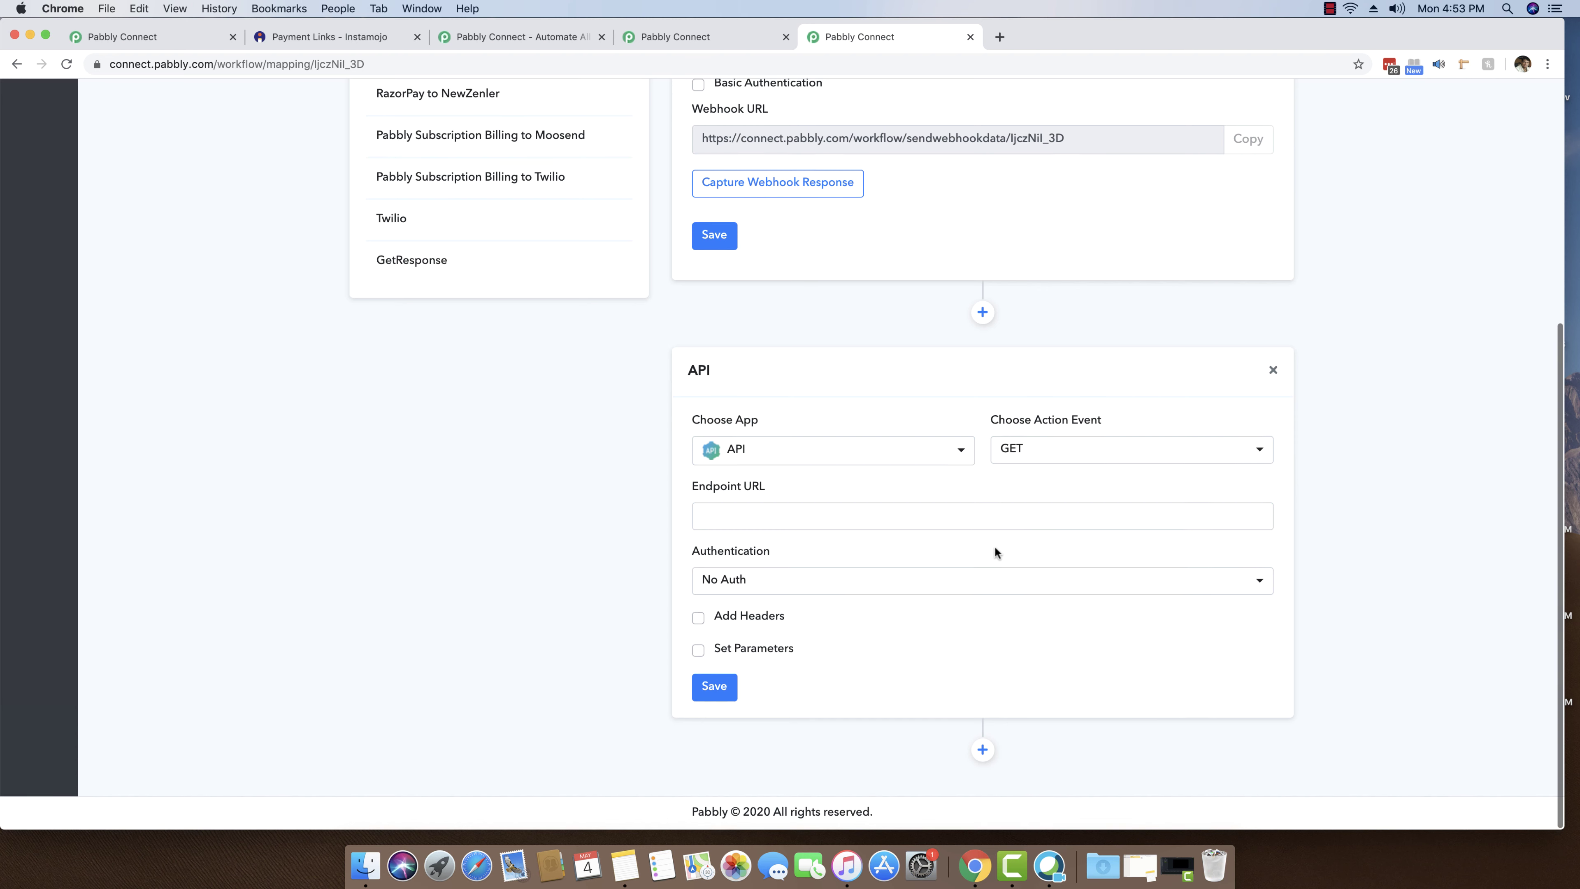
left_click(812, 461)
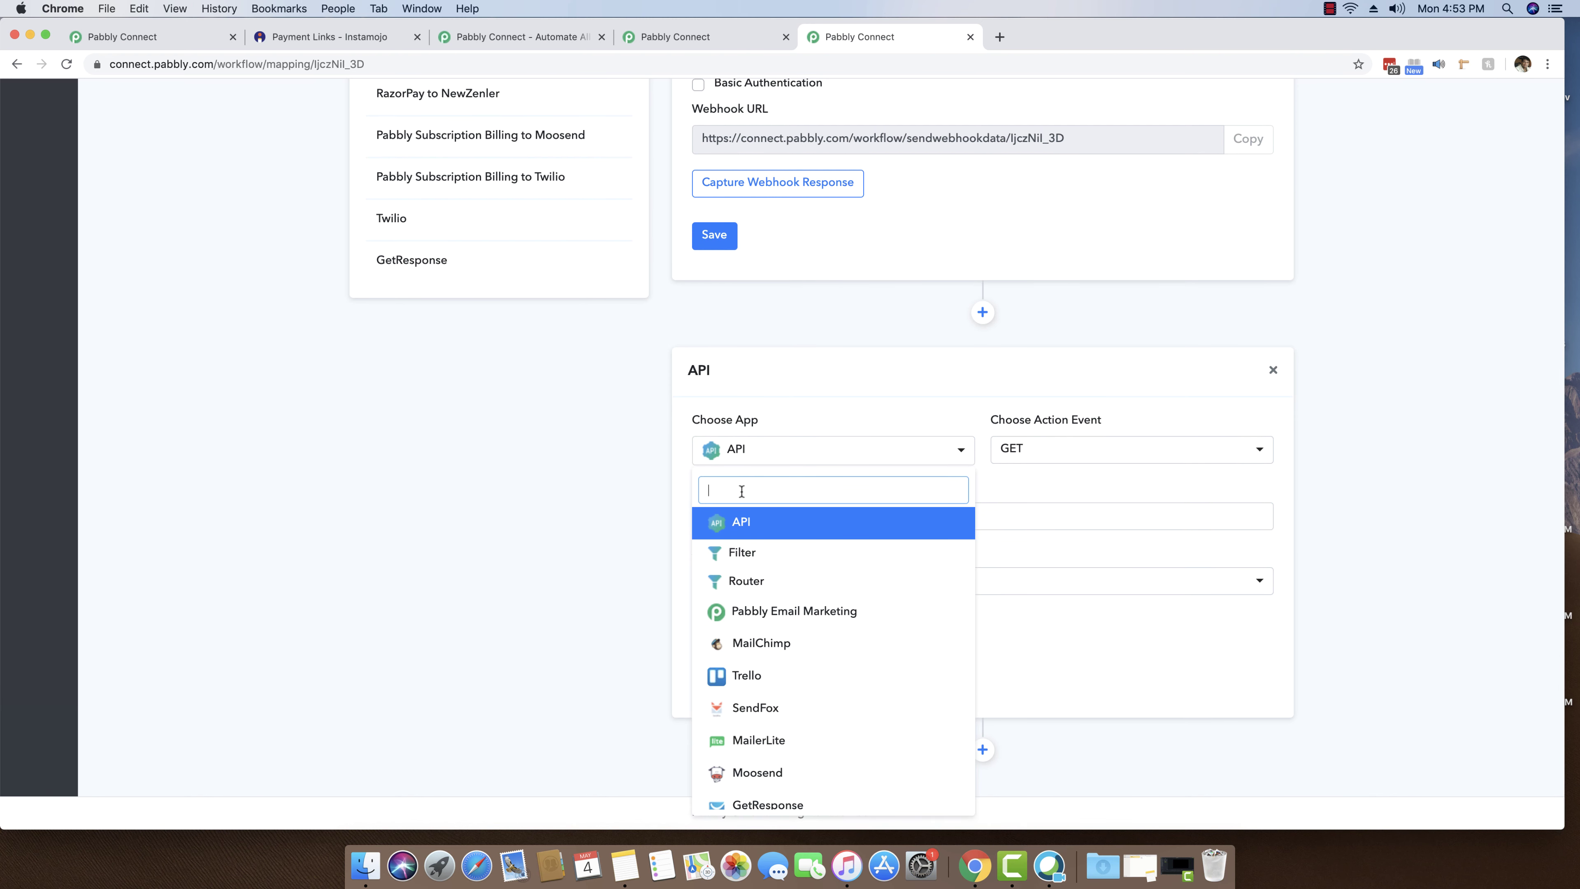
type("insta")
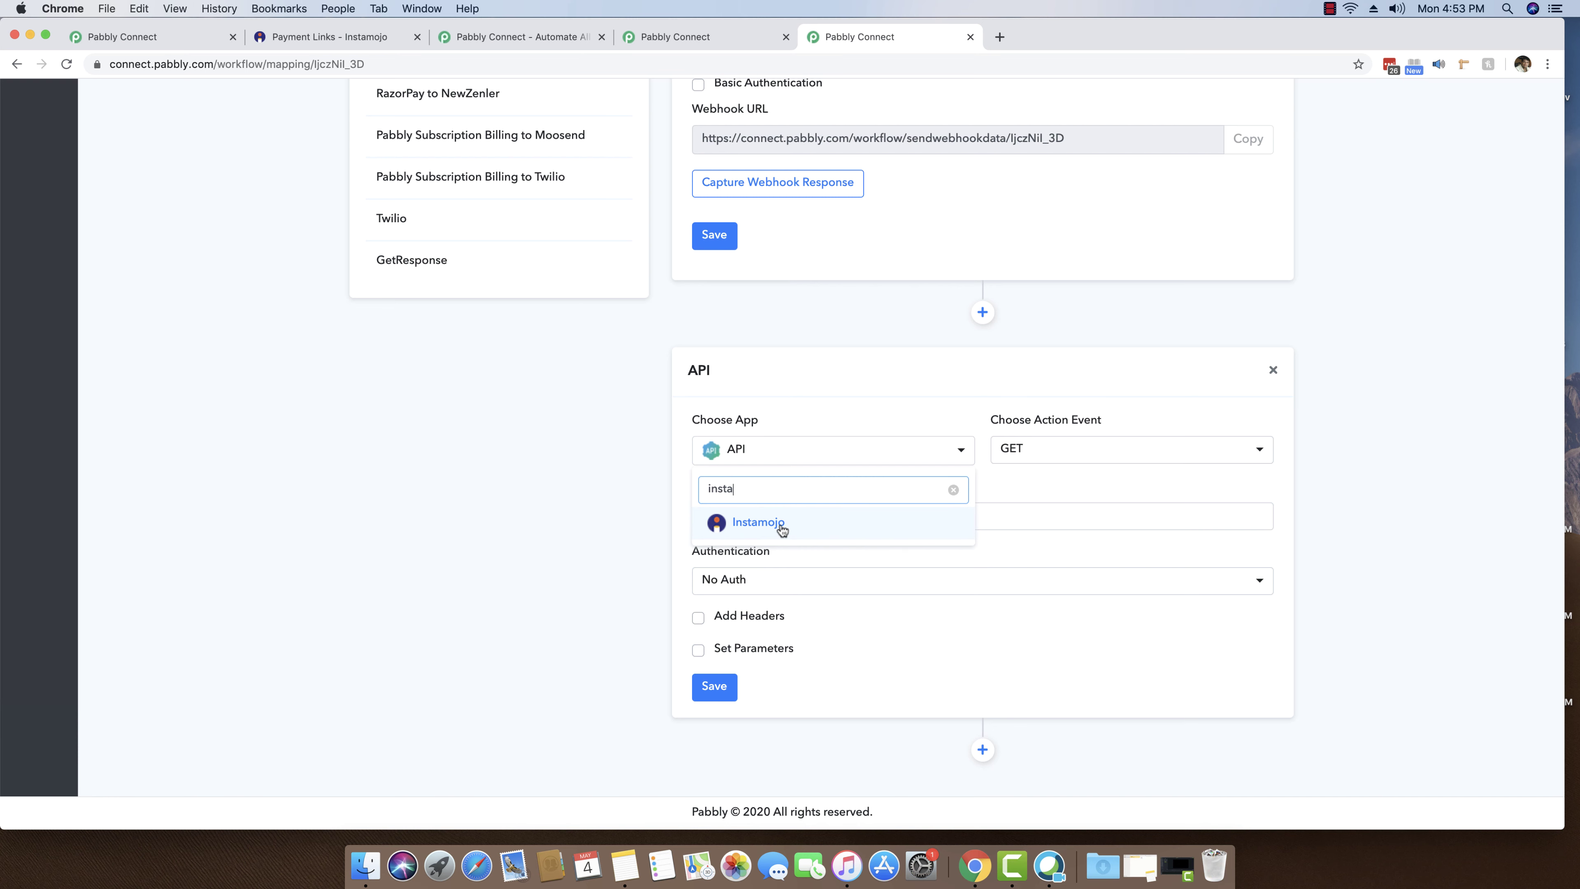
left_click(759, 524)
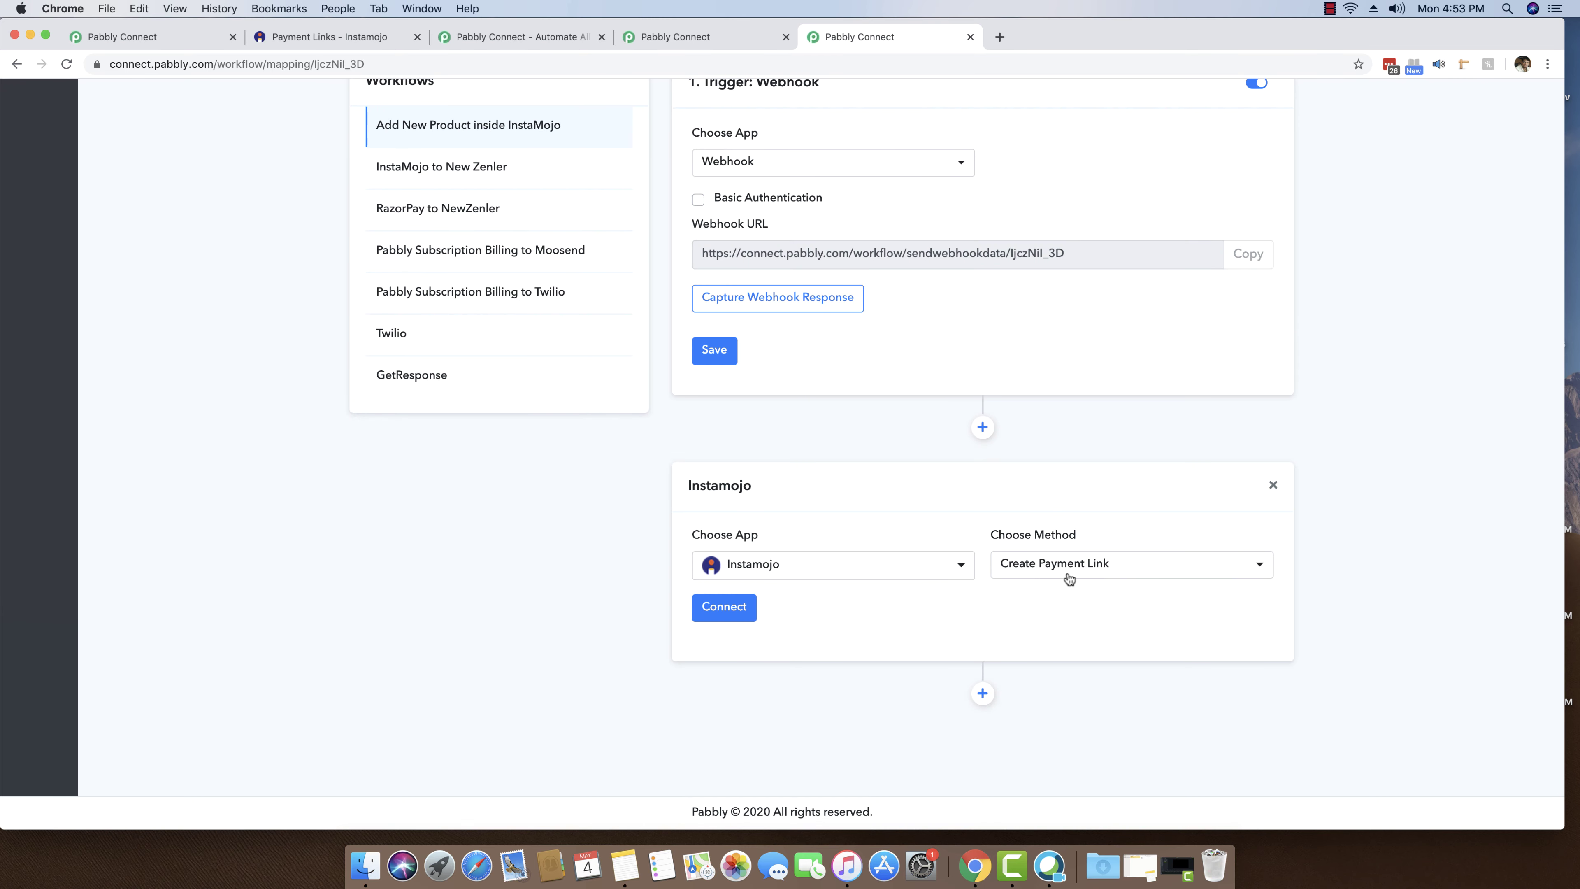
left_click(1009, 573)
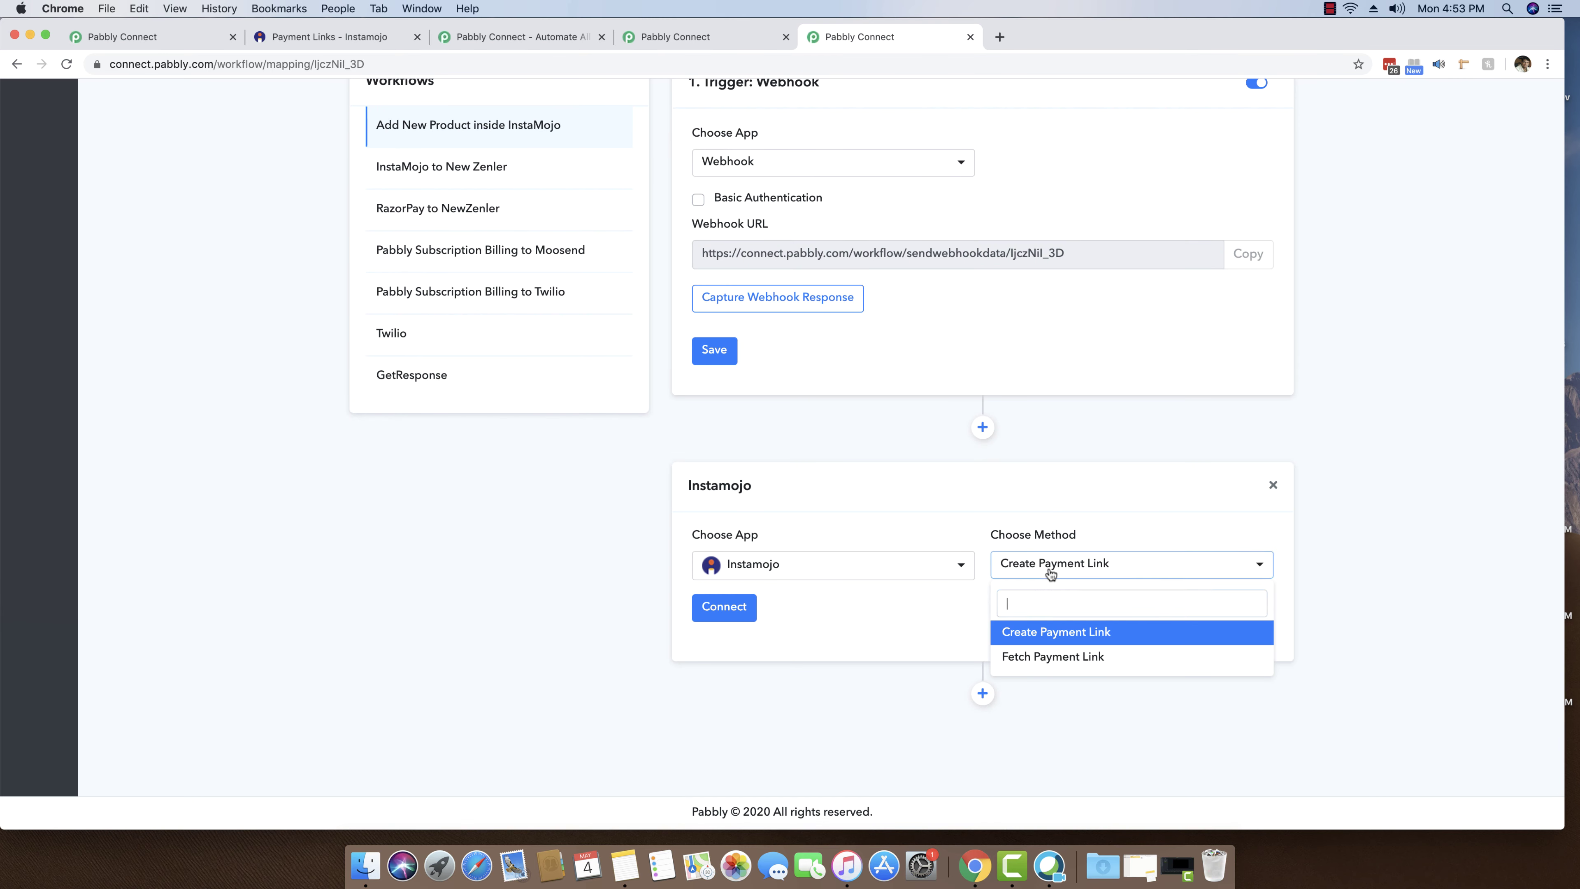
left_click(1051, 570)
left_click(1050, 570)
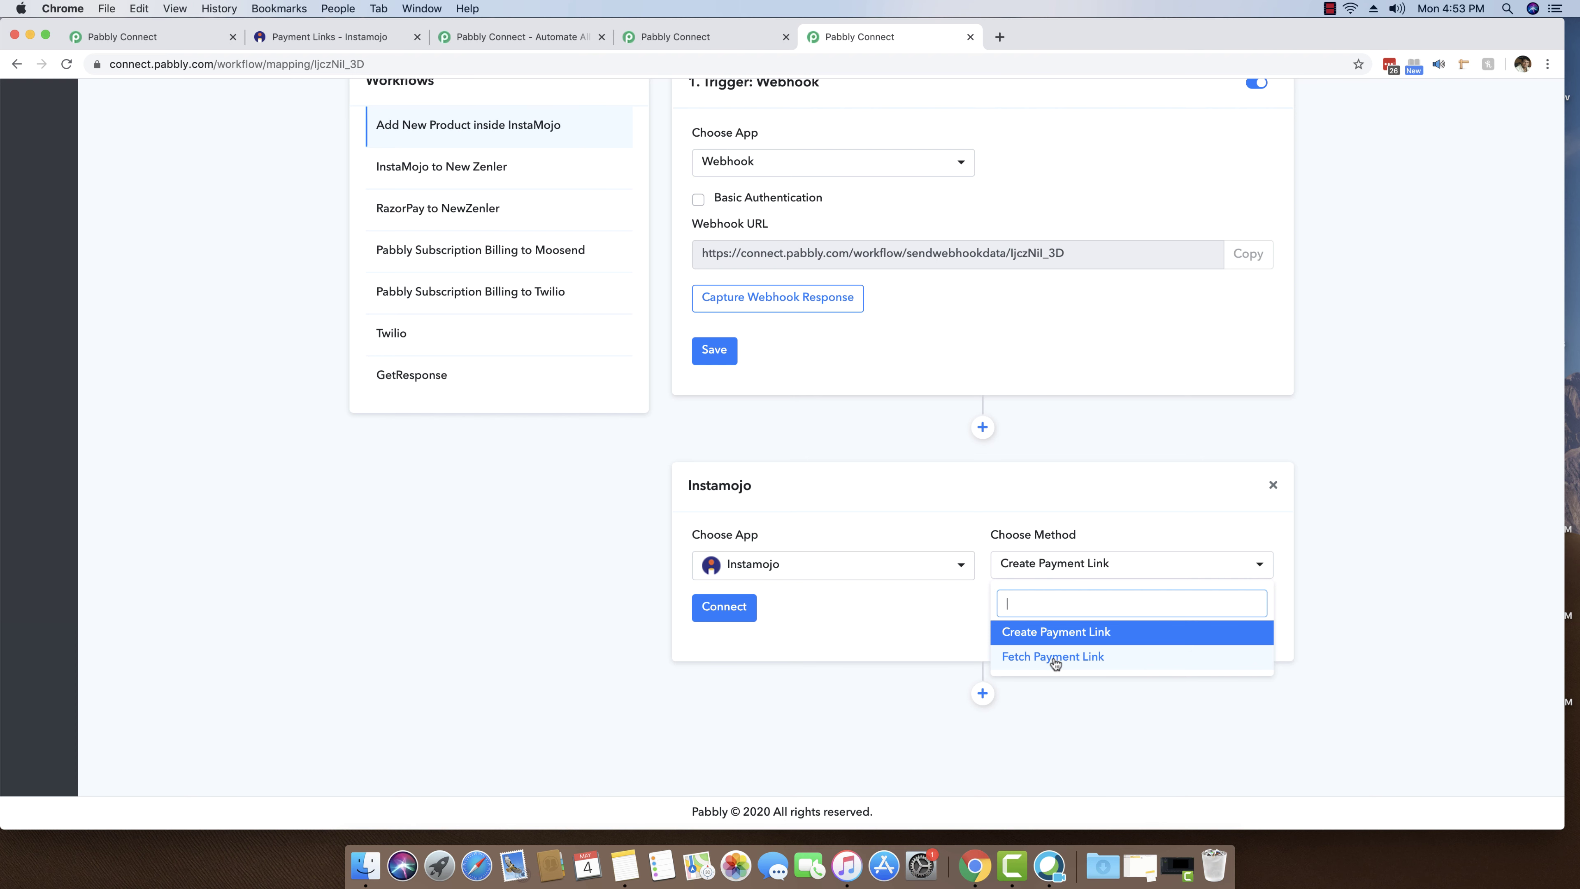
left_click(1029, 634)
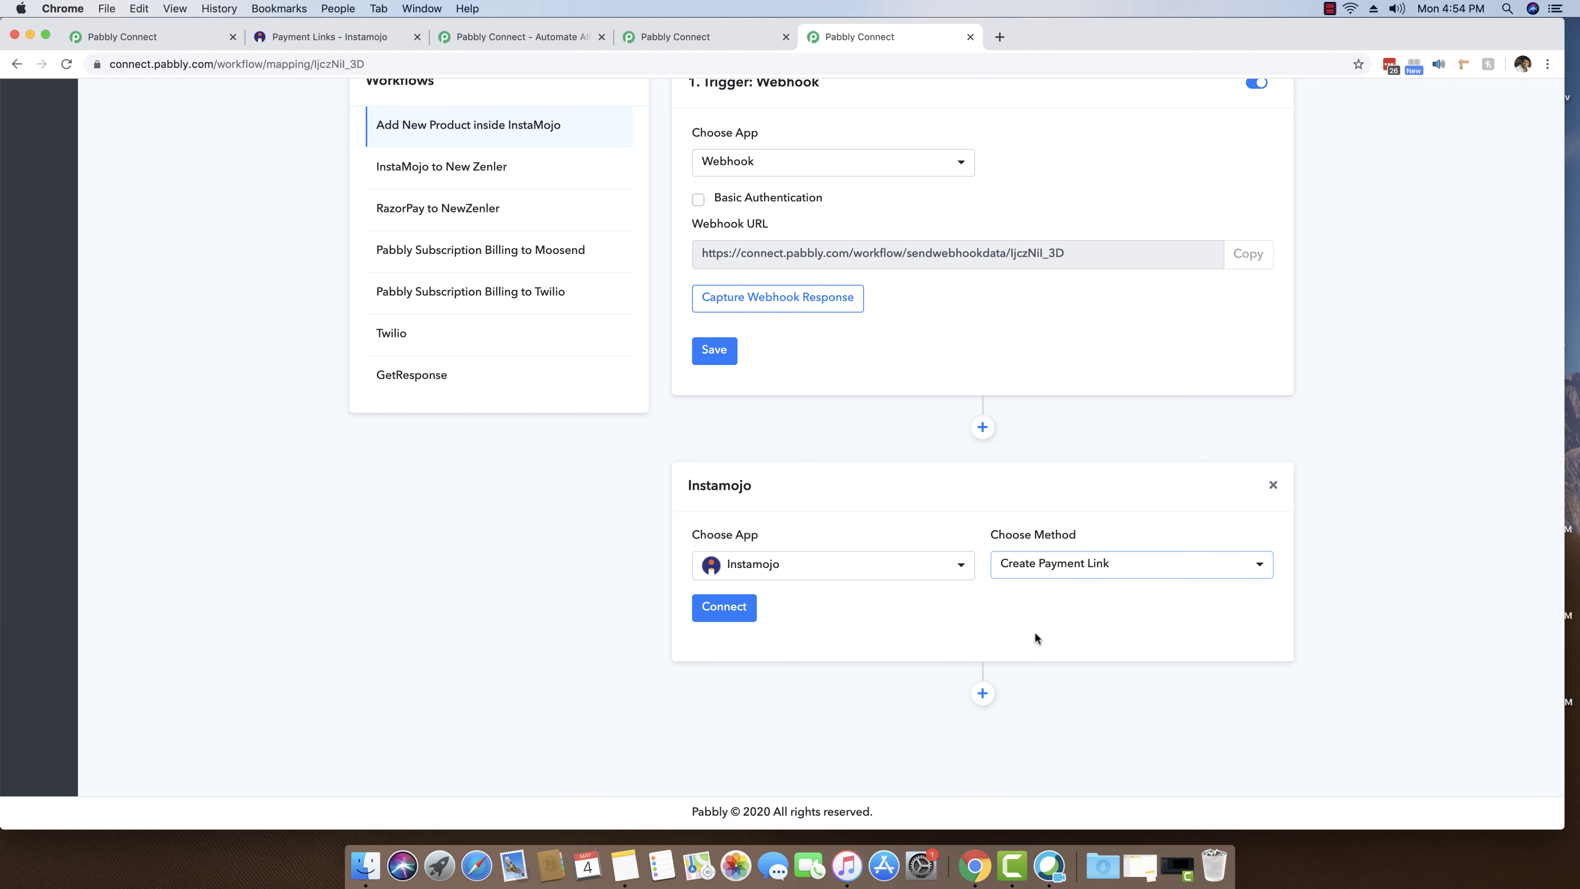
- Open the Instamojo connection panel with New Credentials and empty API Key and Auth Token fields
left_click(728, 610)
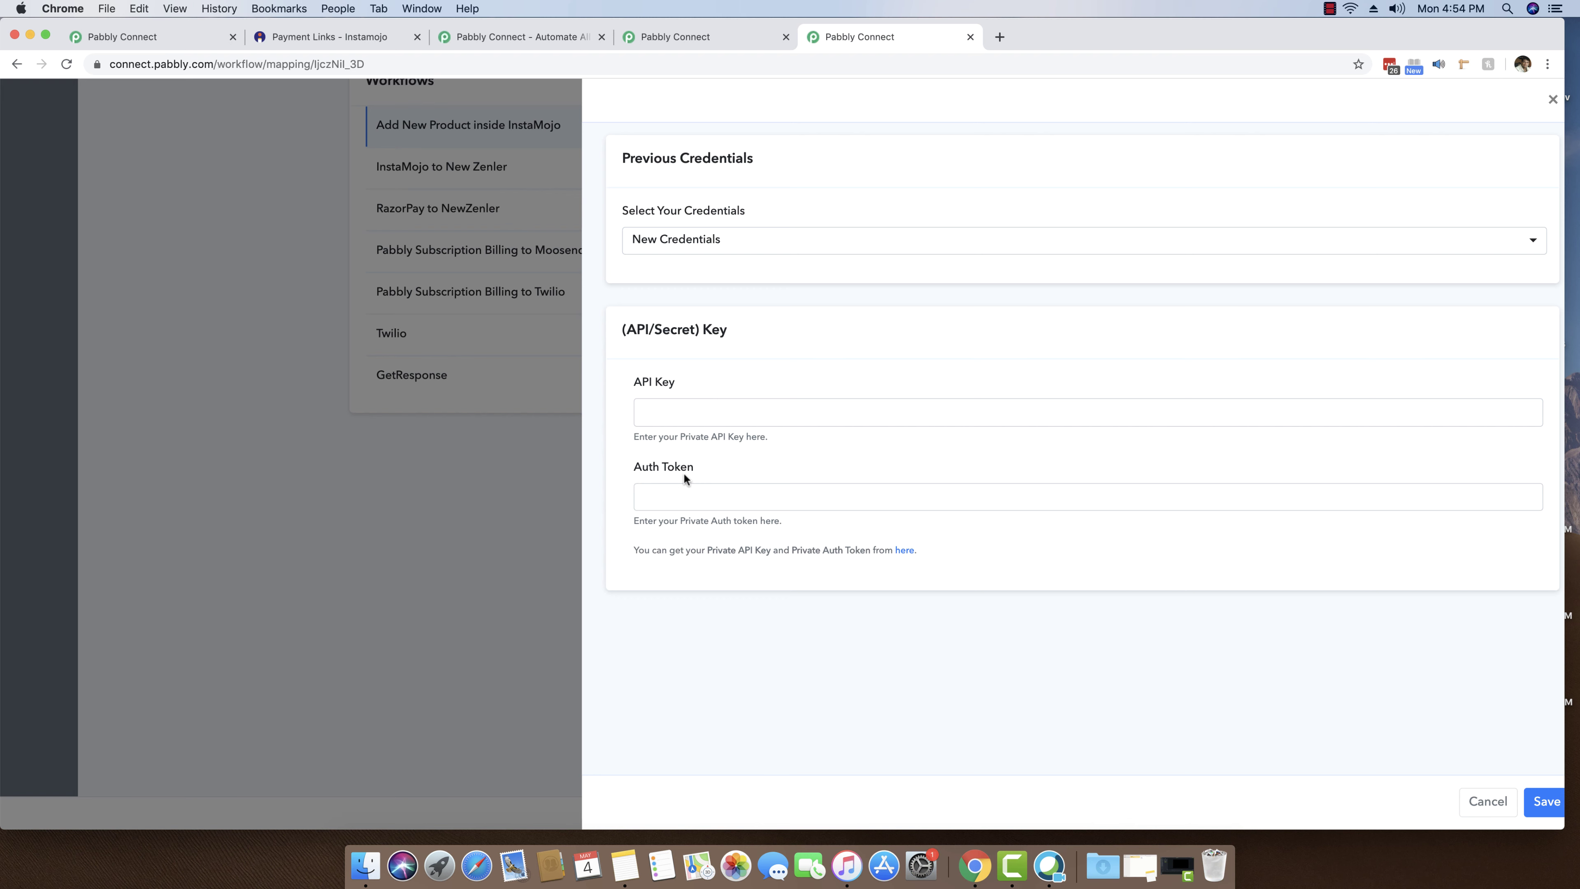
- Copy Instamojo's private API key into Pabbly's API Key field
left_click(903, 550)
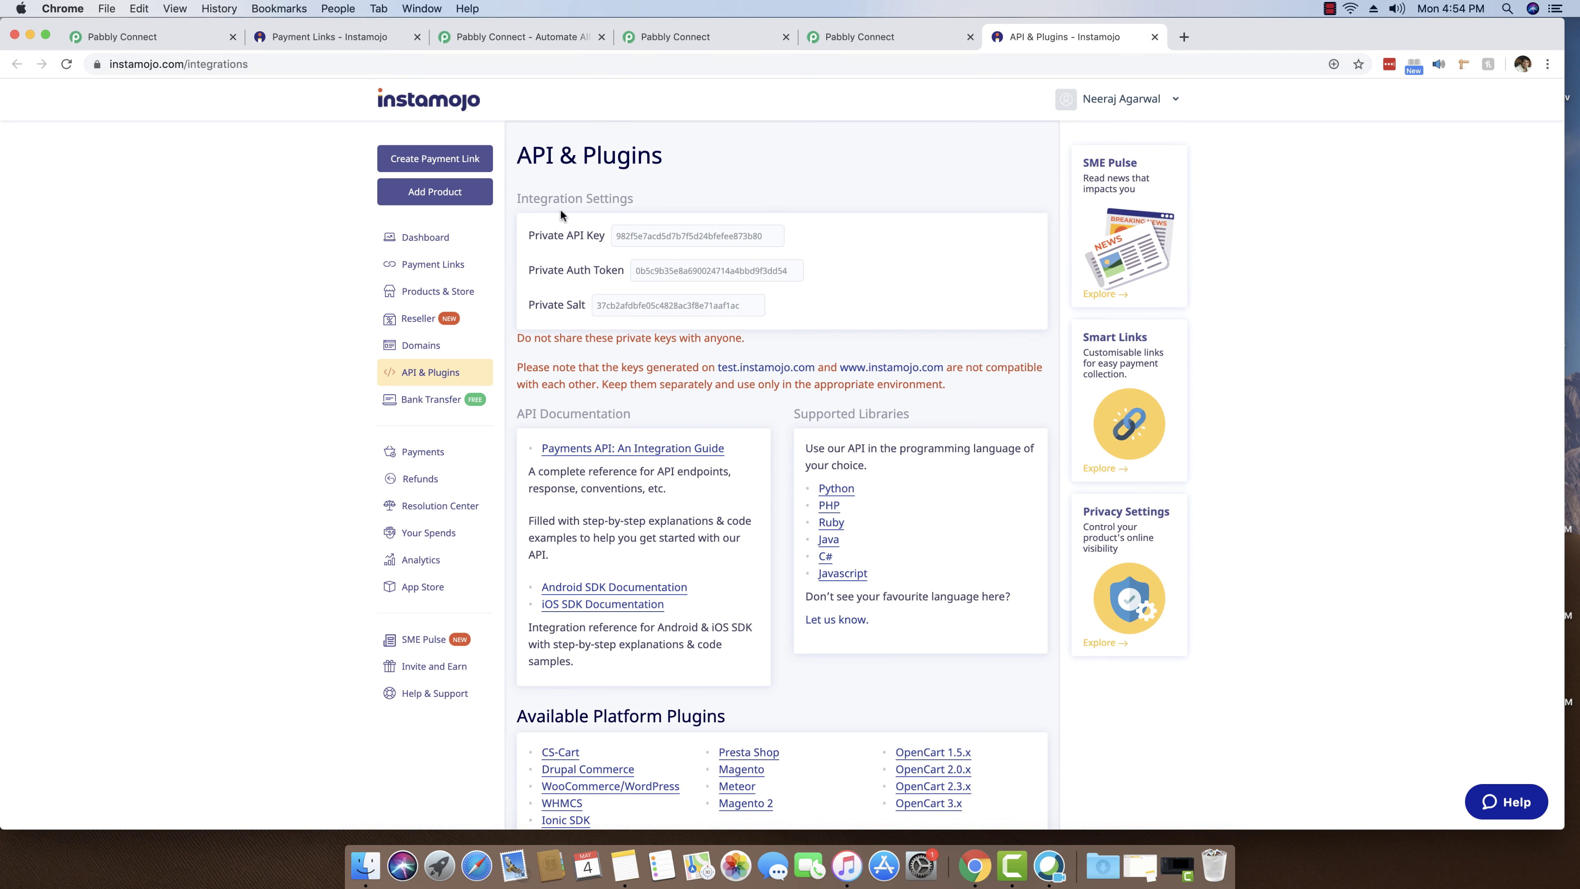
double_click(648, 235)
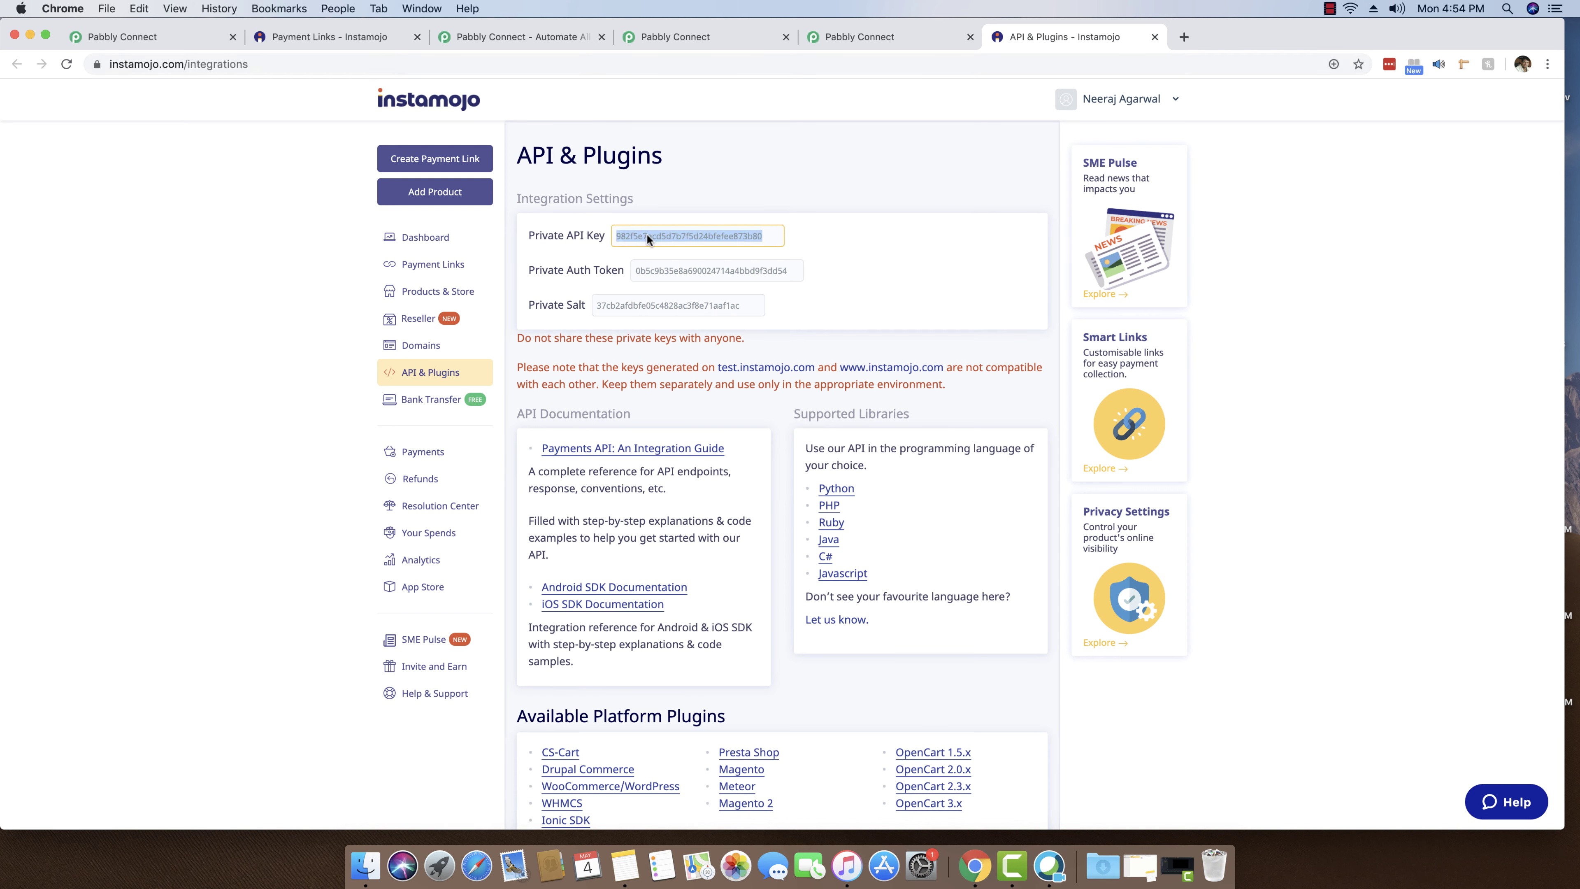
key("super+c")
left_click(872, 37)
left_click(837, 412)
key("super+v")
- Copy Instamojo's private auth token into Pabbly's Auth Token field
left_click(1046, 39)
double_click(684, 270)
key("super+c")
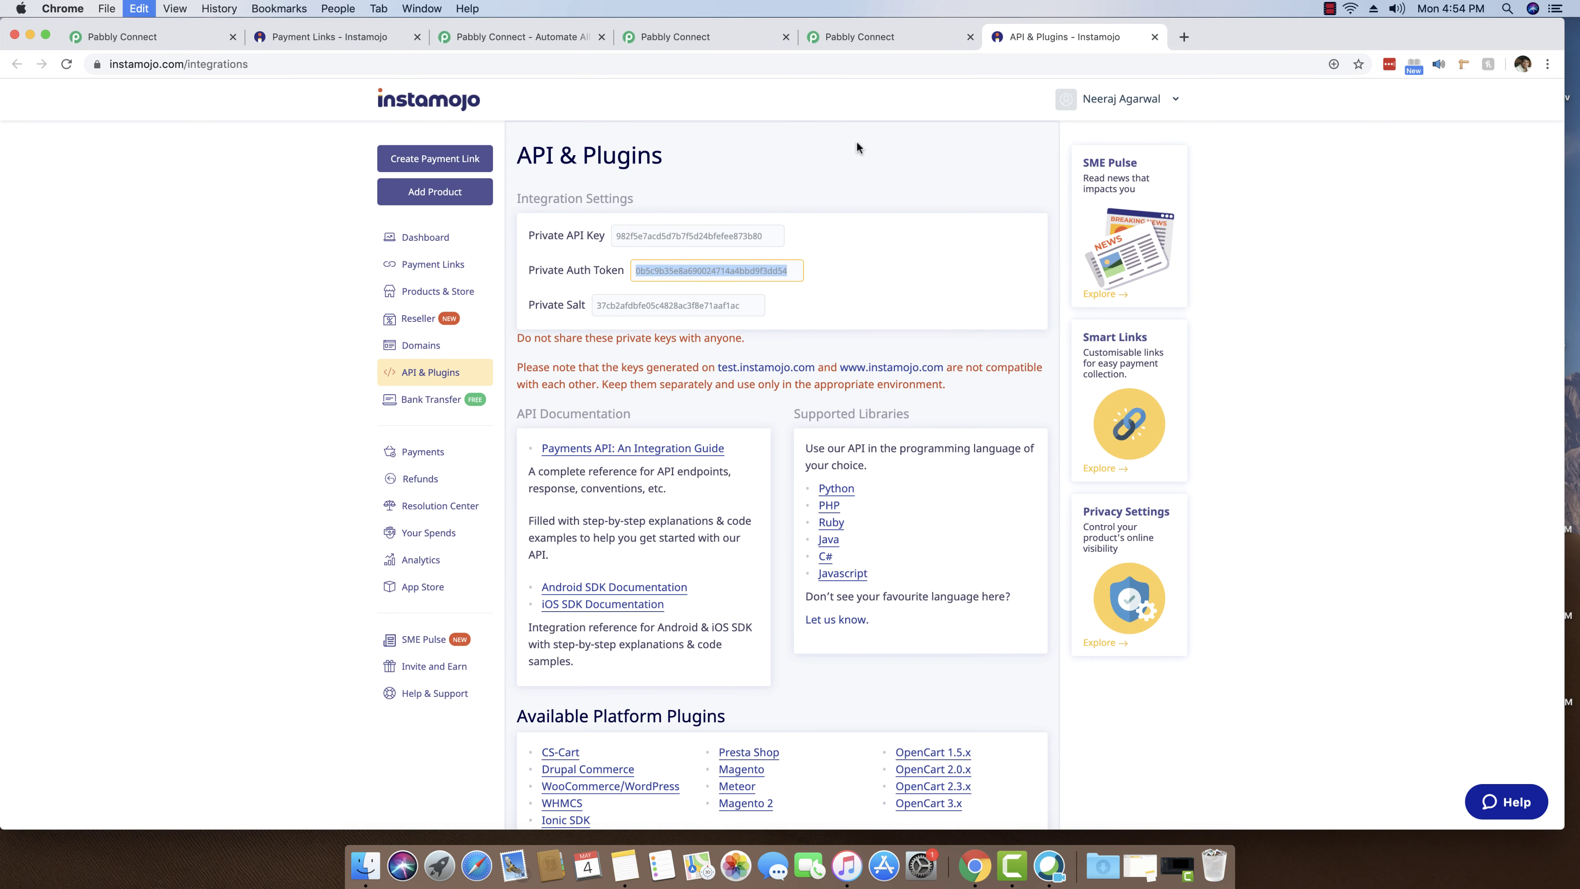
left_click(871, 37)
left_click(707, 498)
key("super+v")
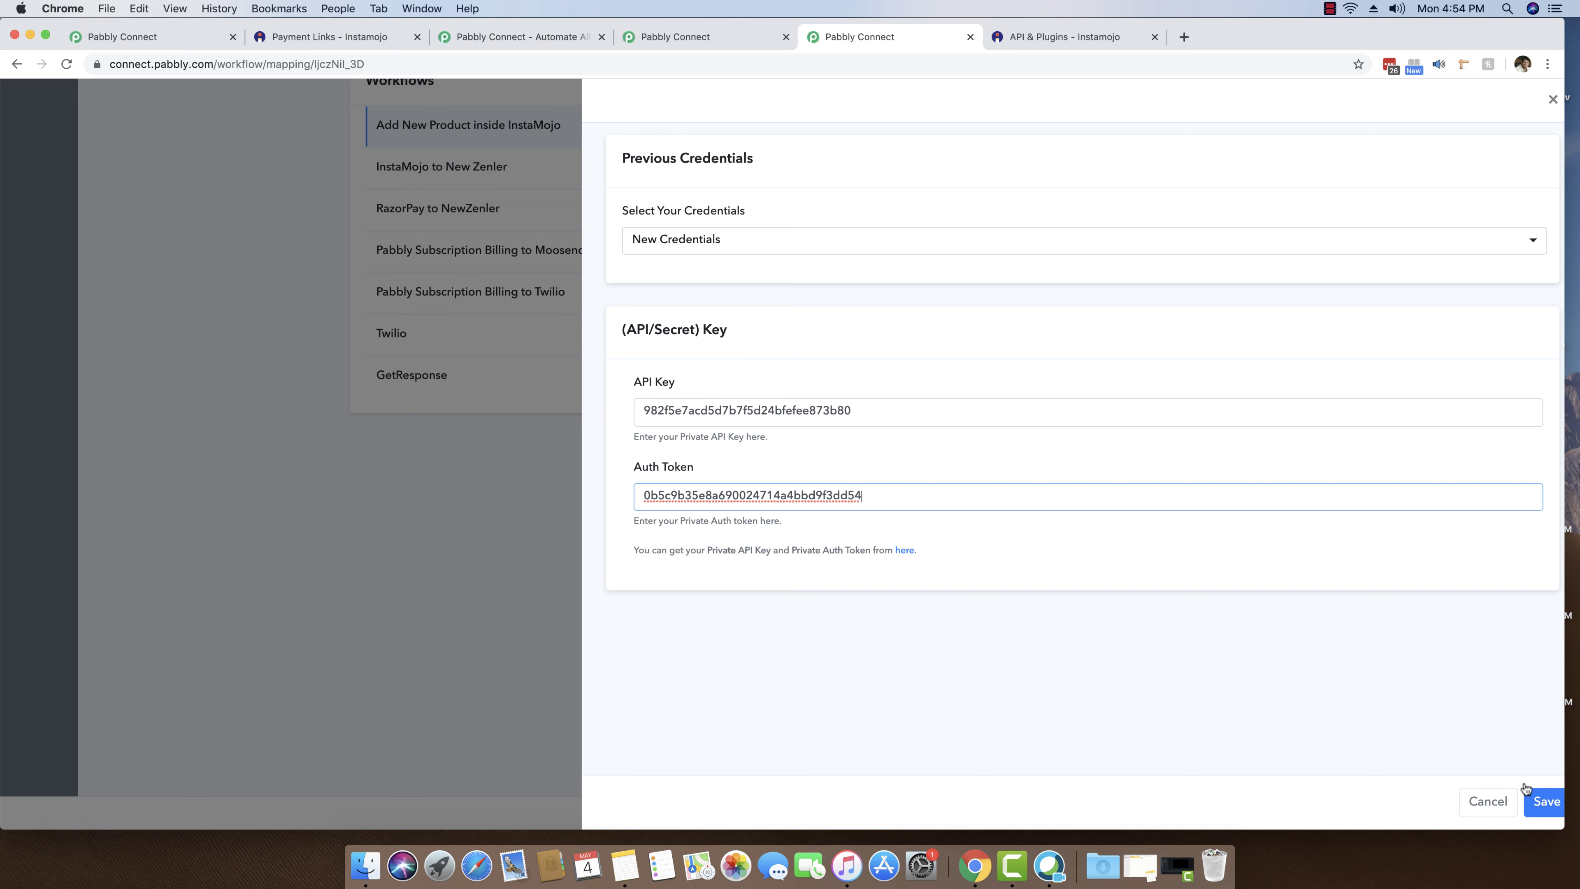
- Save the Instamojo credentials and set purpose 'Course 99' with amount 99
left_click(1548, 803)
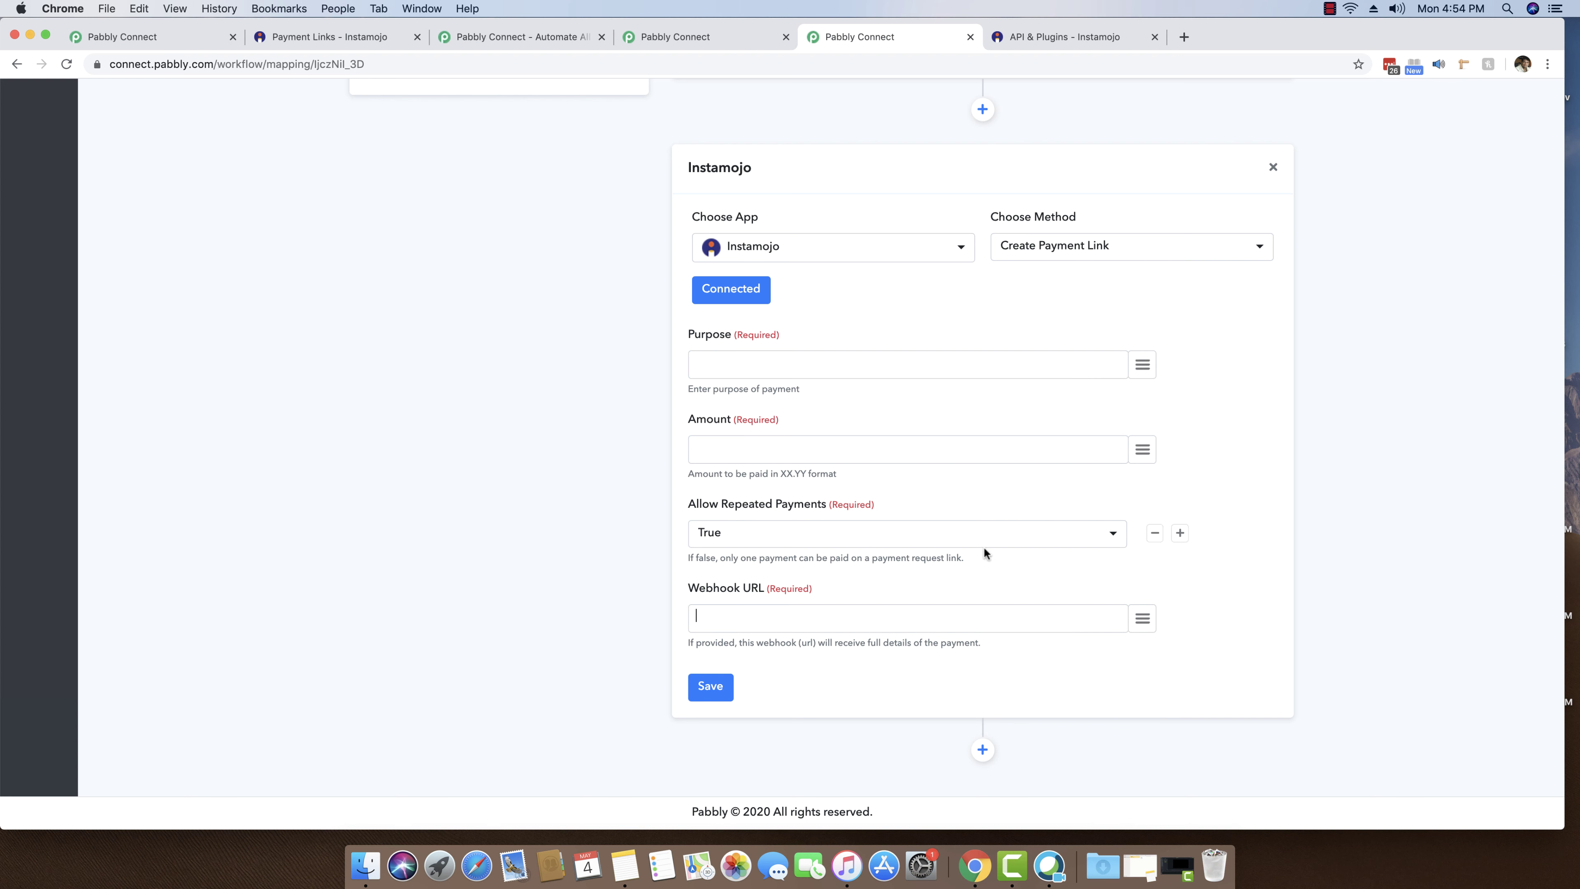
left_click(739, 364)
type("Course 99")
key("Tab")
left_click(918, 460)
type("99")
- Keep Allow Repeated Payments as True and switch to the InstaMojo to New Zenler workflow
left_click(754, 539)
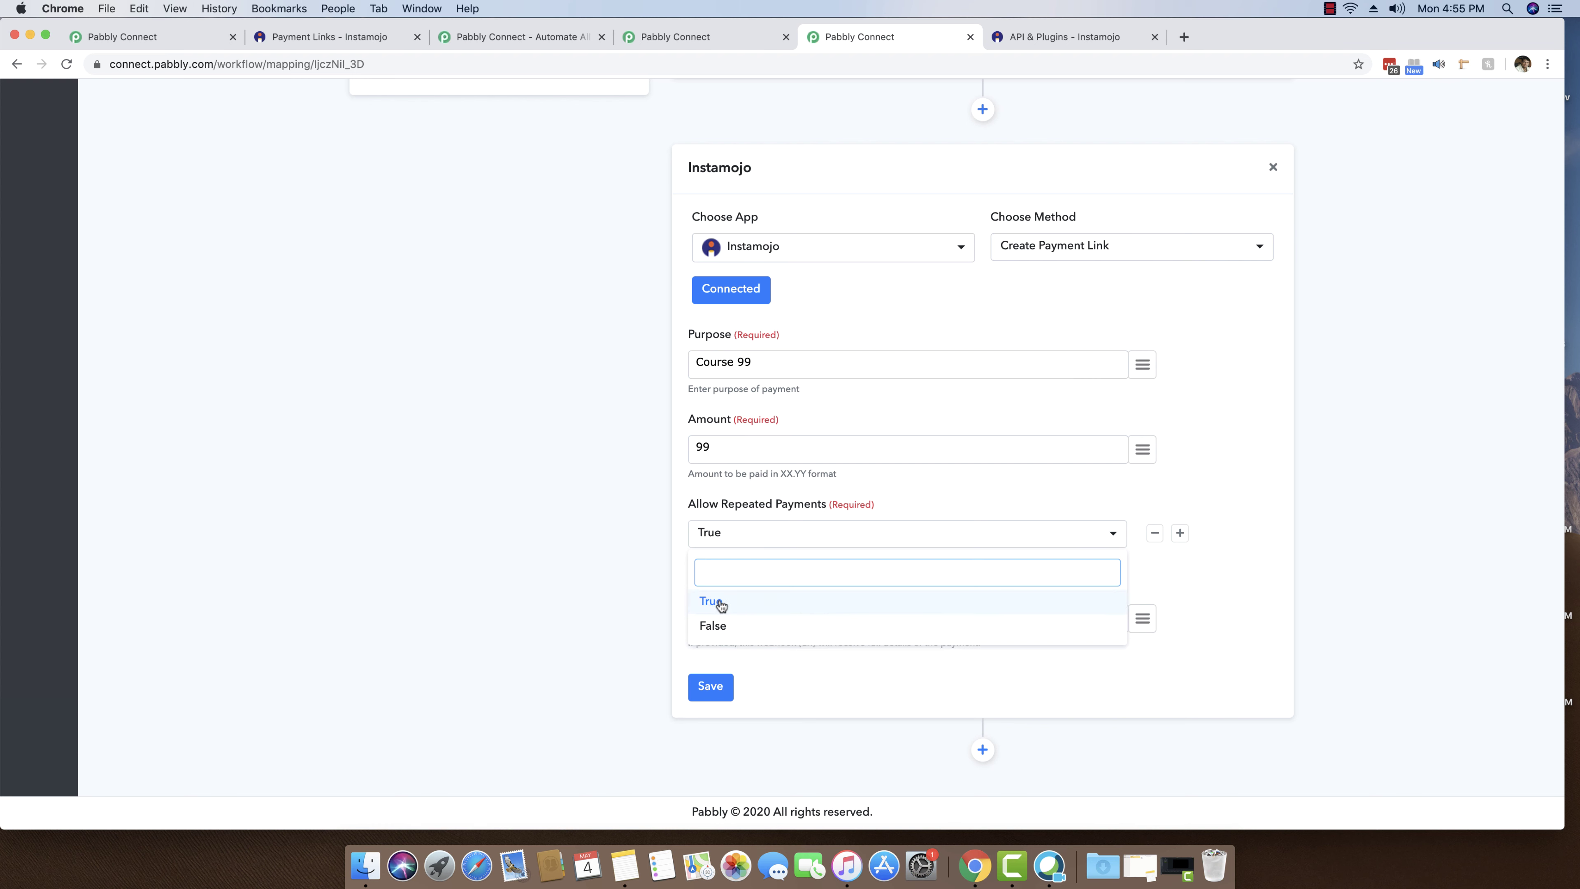
left_click(707, 601)
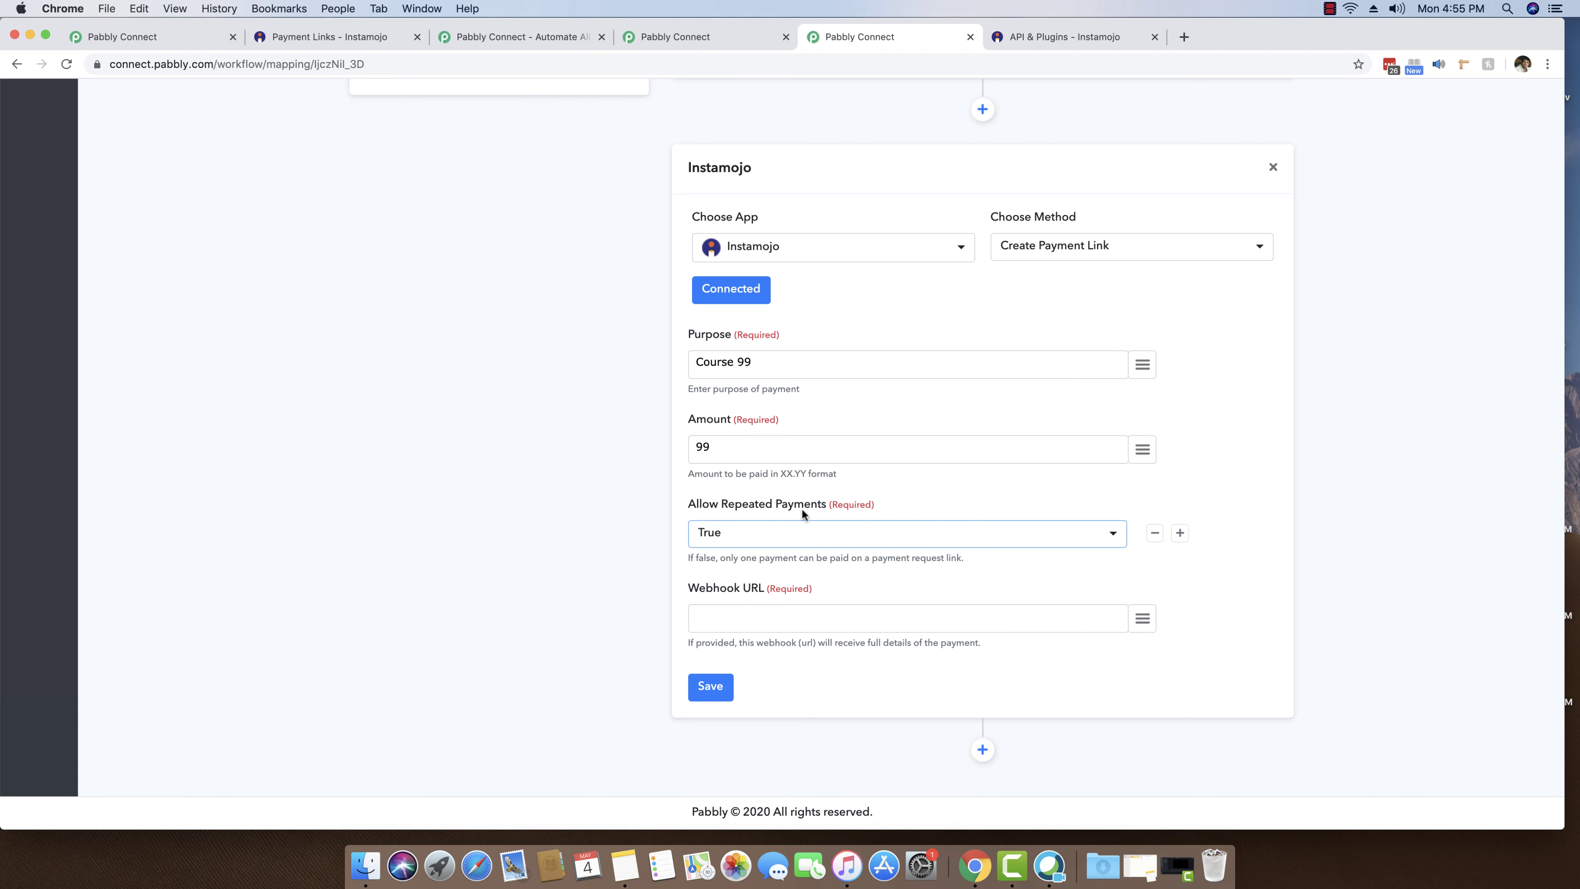
key("Tab")
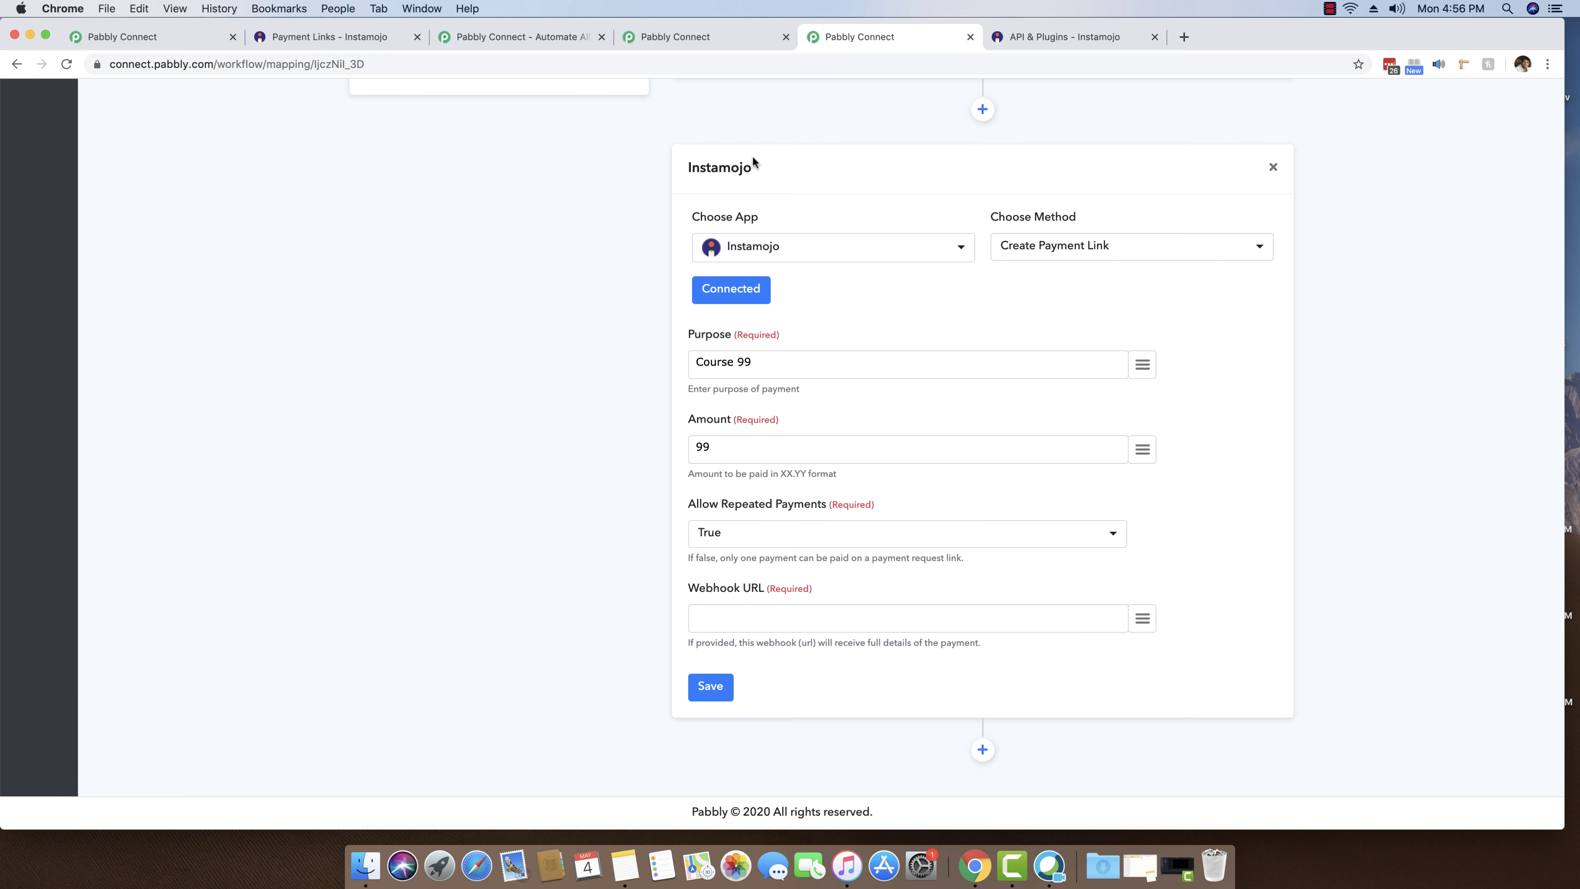
left_click(707, 36)
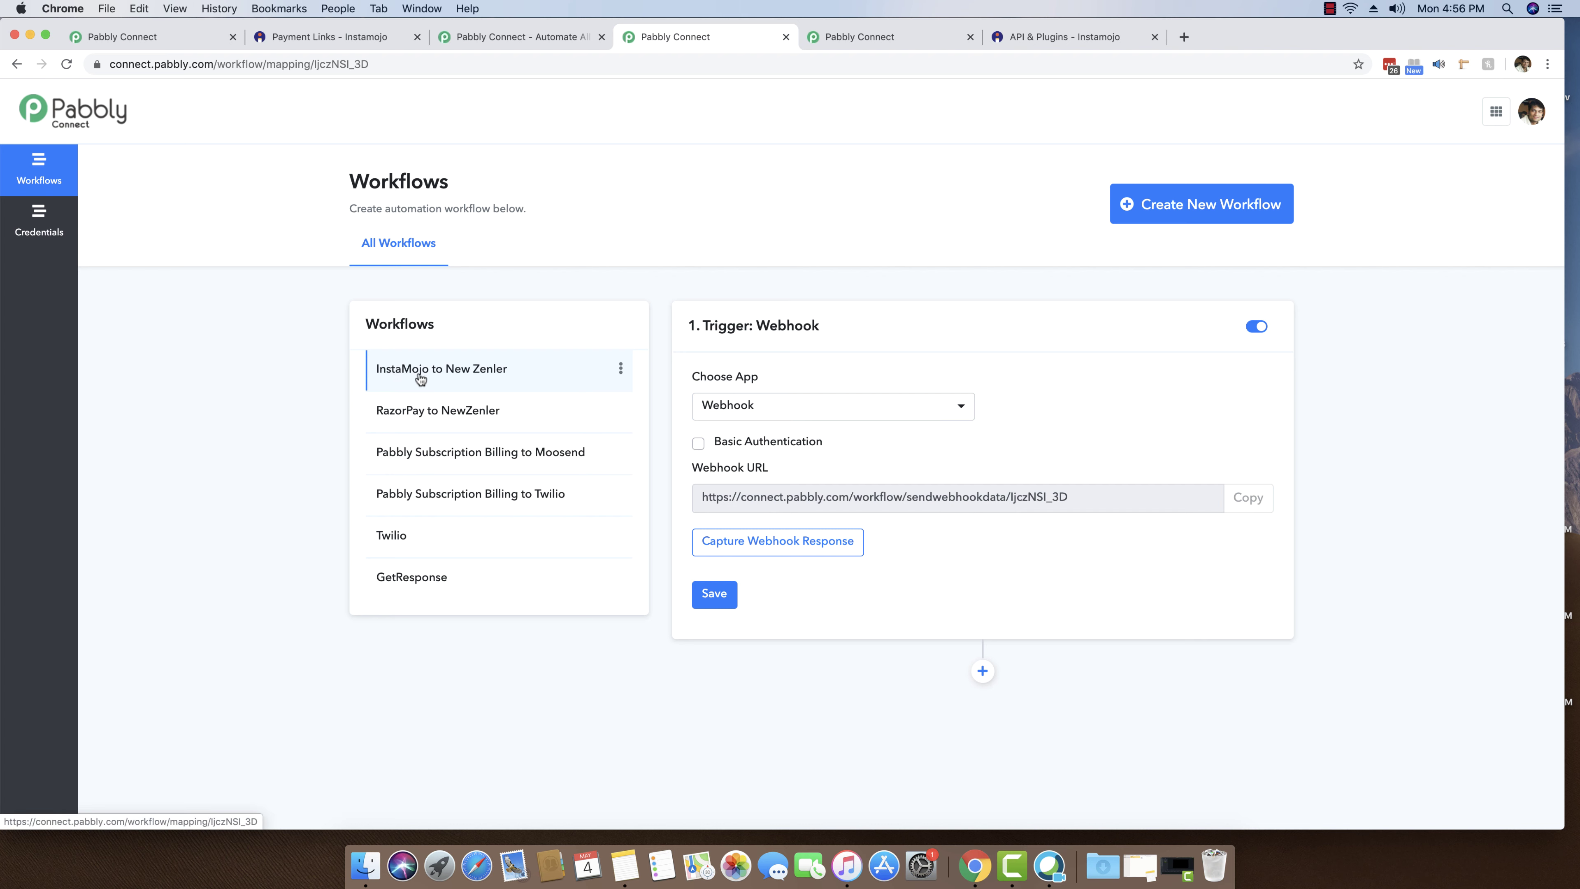
- Paste the InstaMojo to New Zenler trigger's webhook URL into the Instamojo step's Webhook URL
left_click(1247, 500)
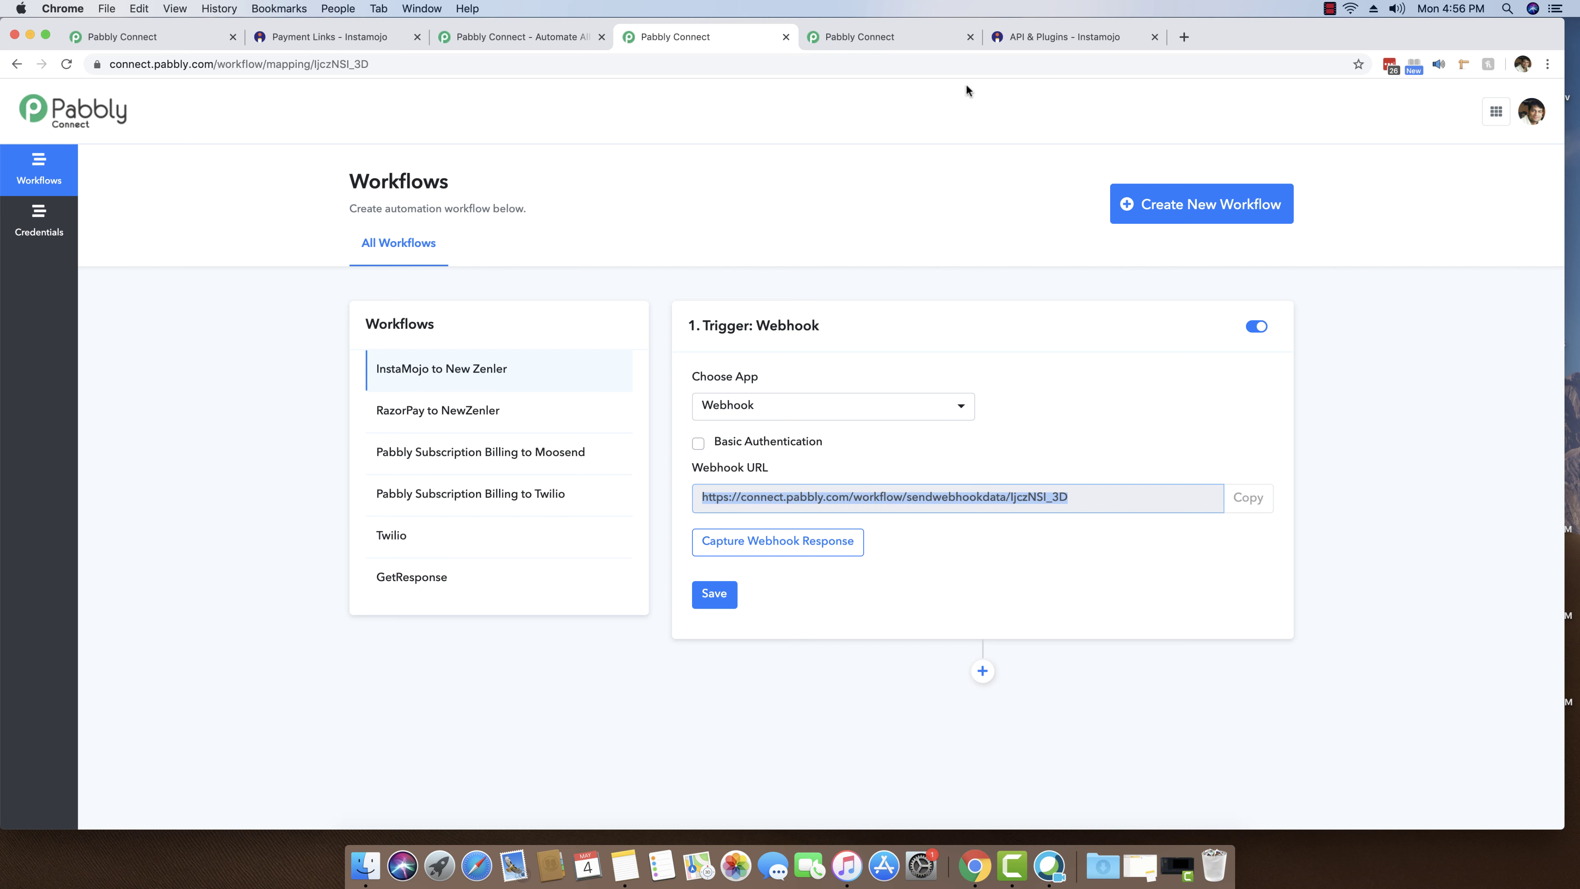
left_click(895, 39)
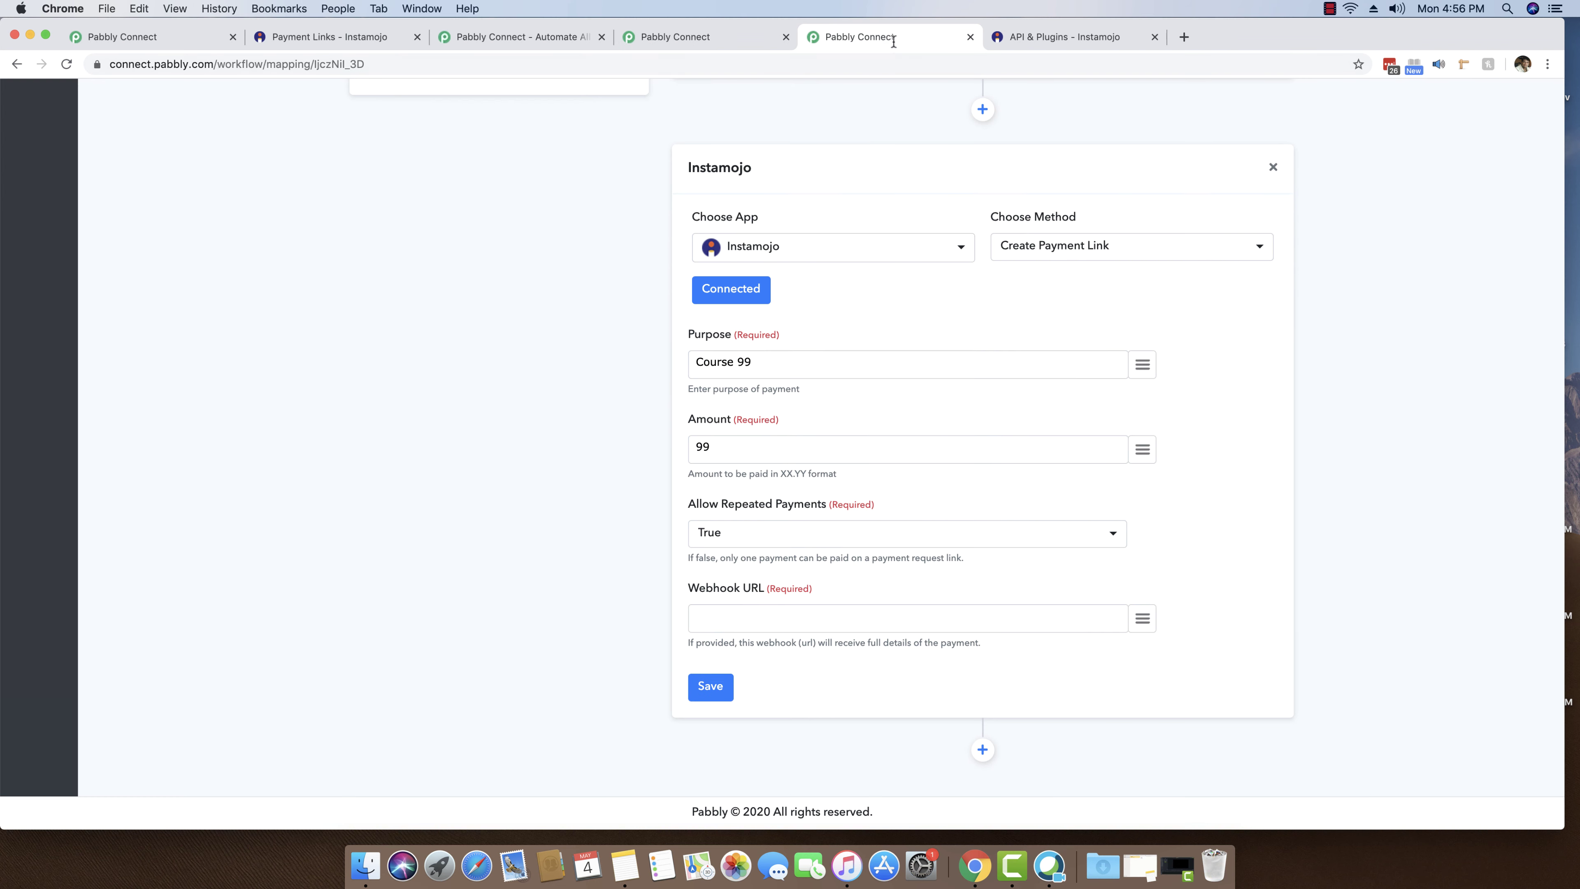
left_click(735, 618)
key("super+v")
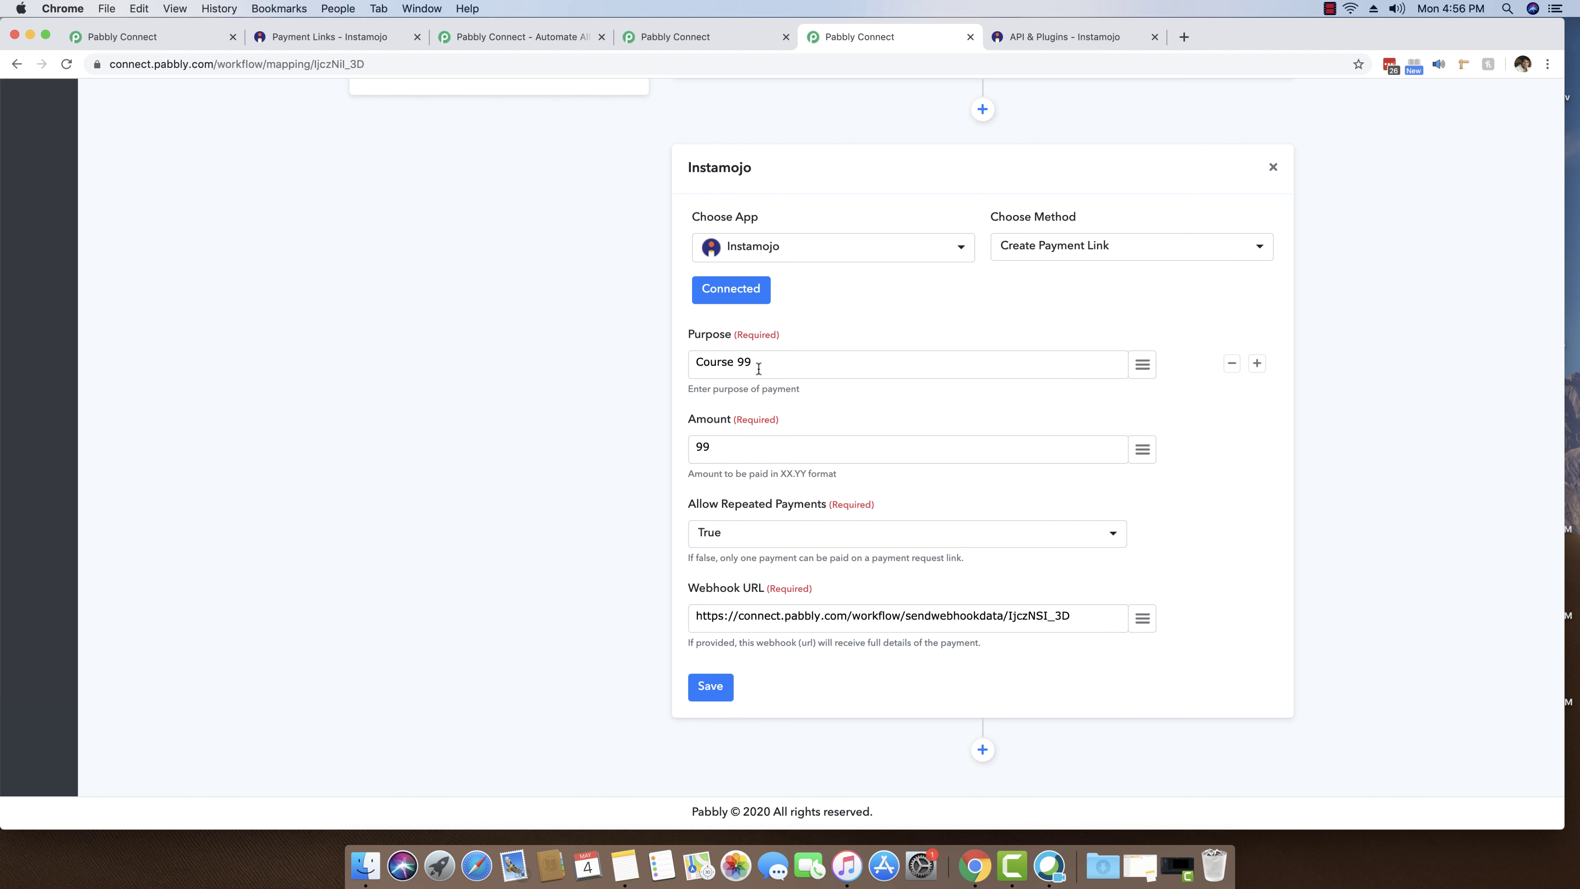
left_click_drag(756, 362, 654, 371)
left_click(783, 364)
- Save the Instamojo step and send a test request that creates the payment link
left_click(709, 687)
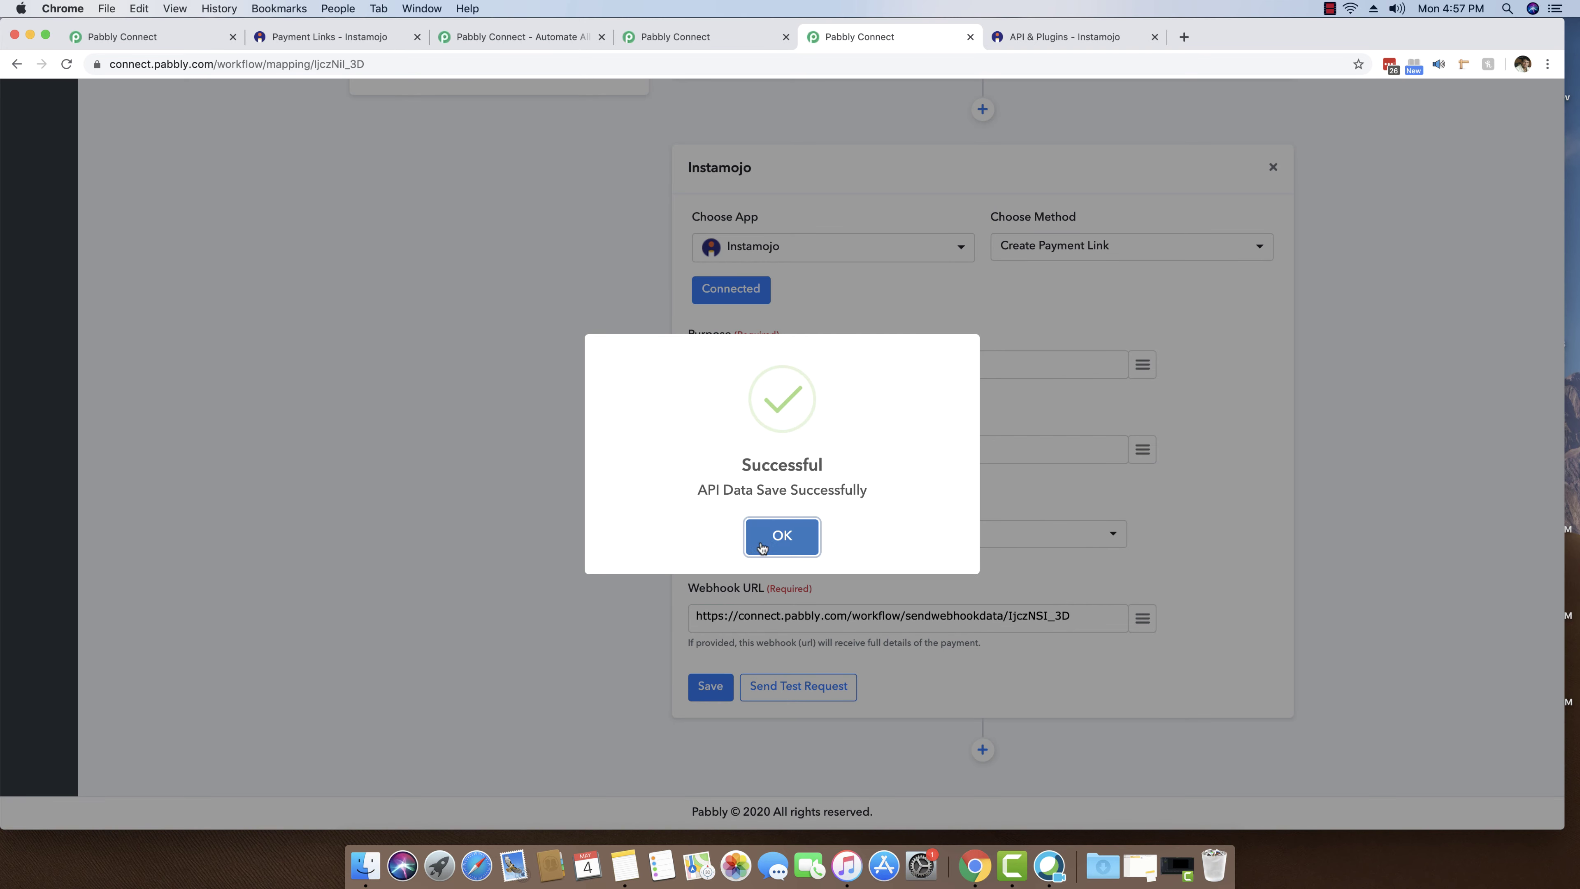
left_click(783, 528)
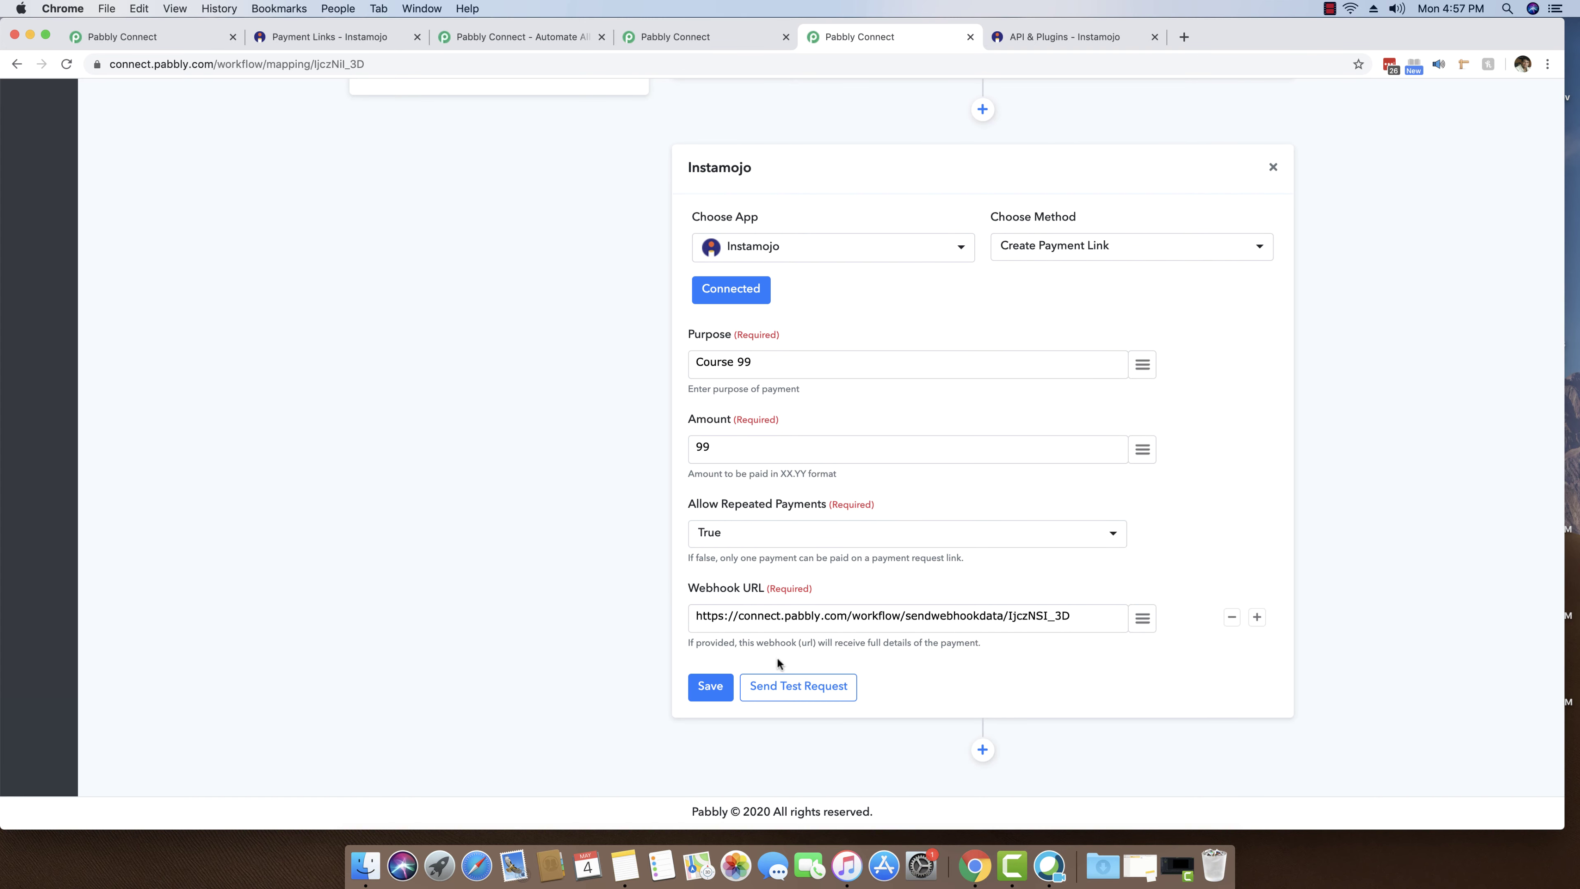
left_click(799, 693)
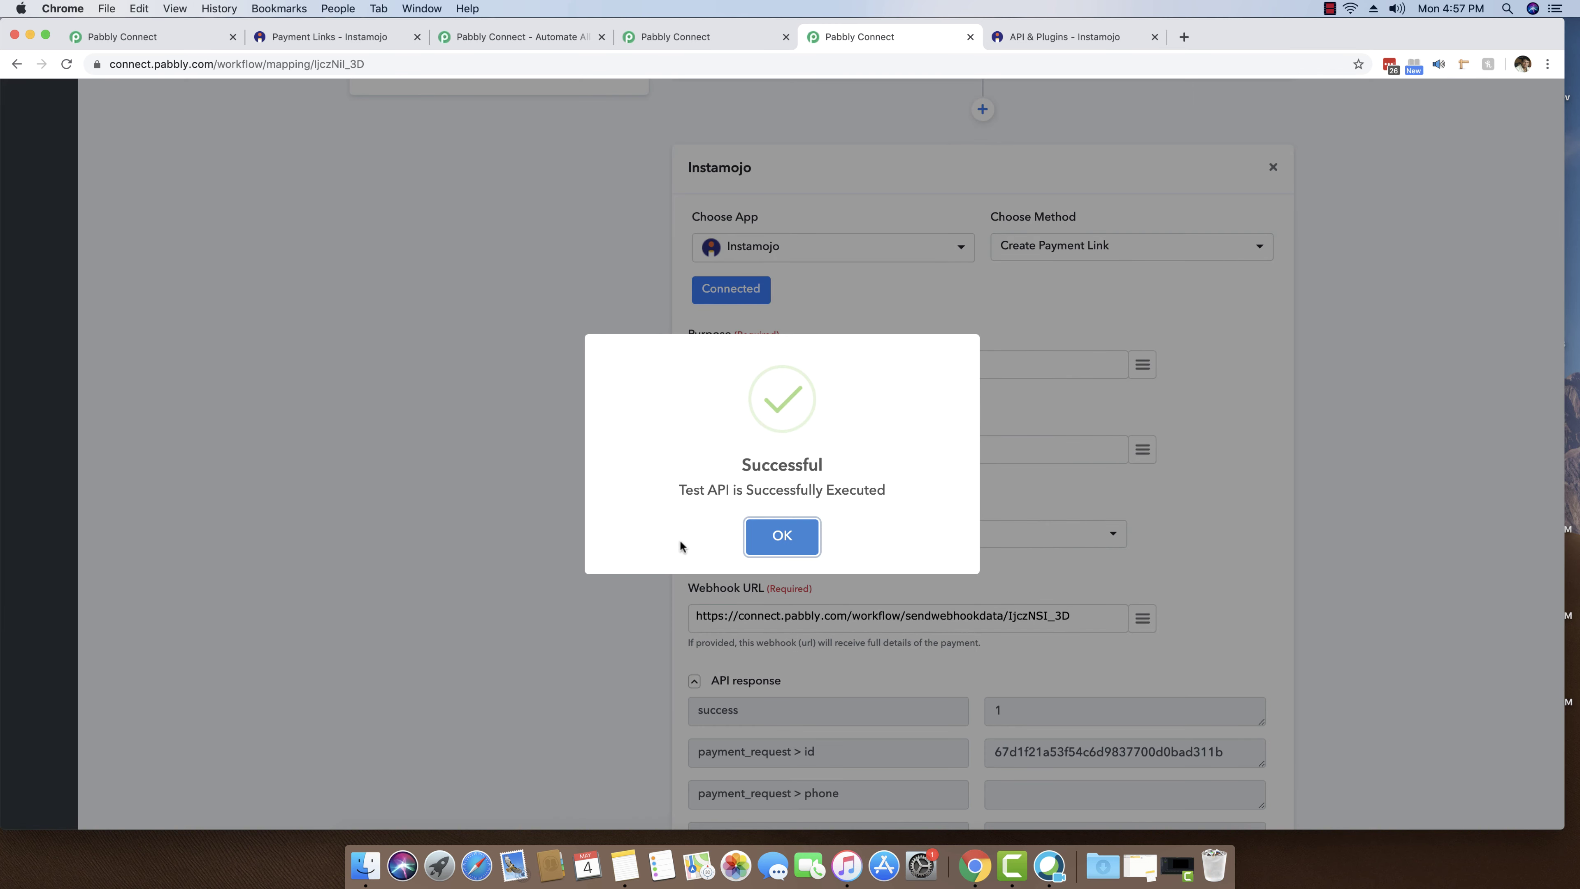
left_click(781, 538)
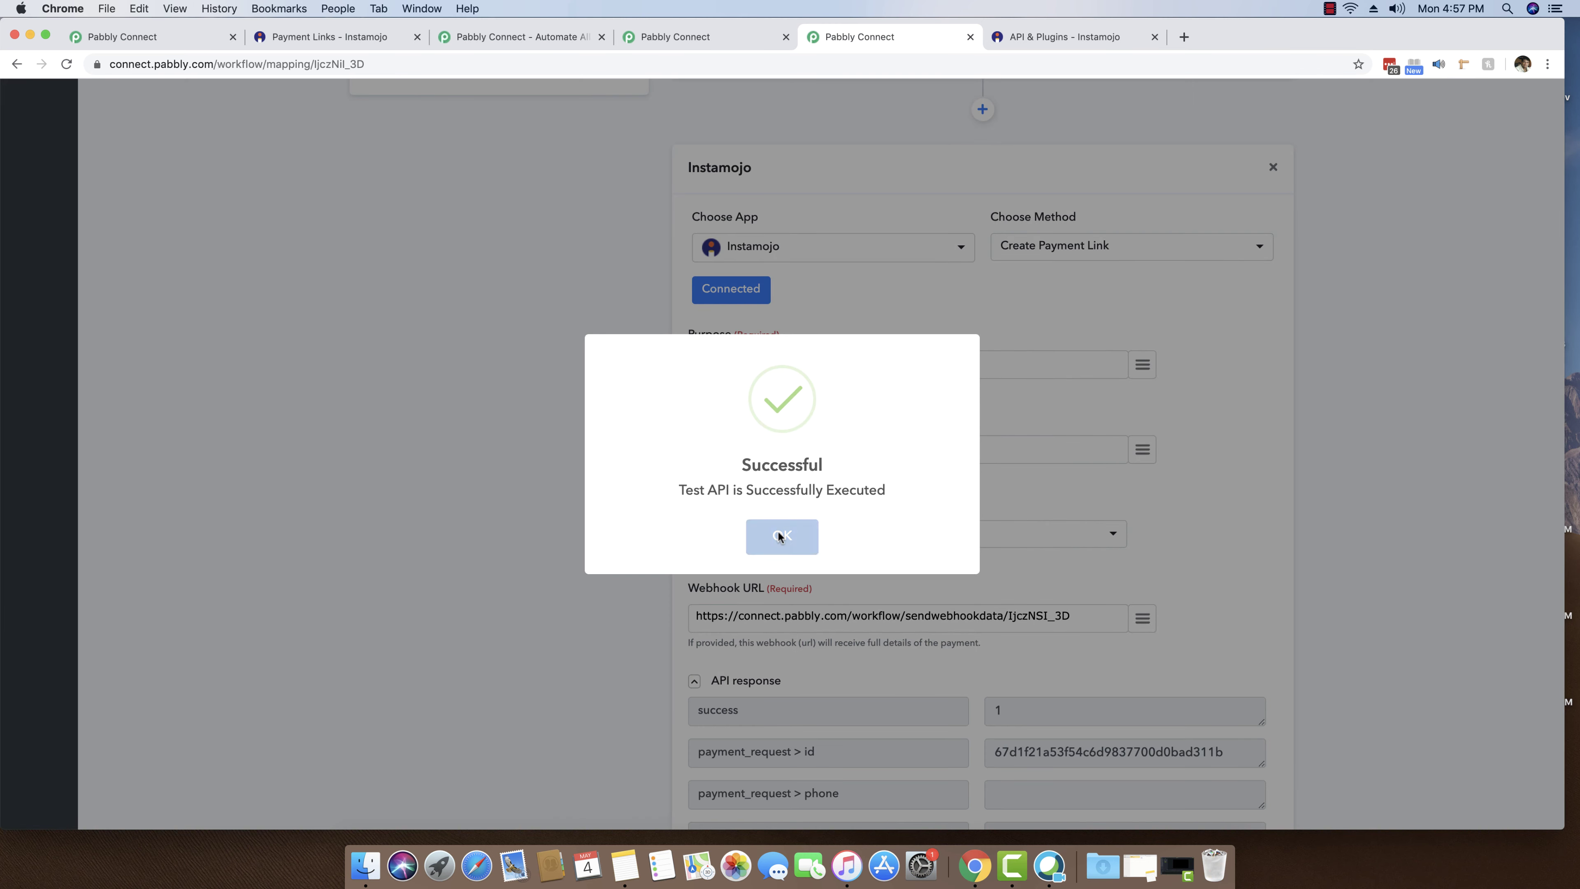
- Copy the longurl payment link URL from the test response
scroll(327, 582, "down", 6)
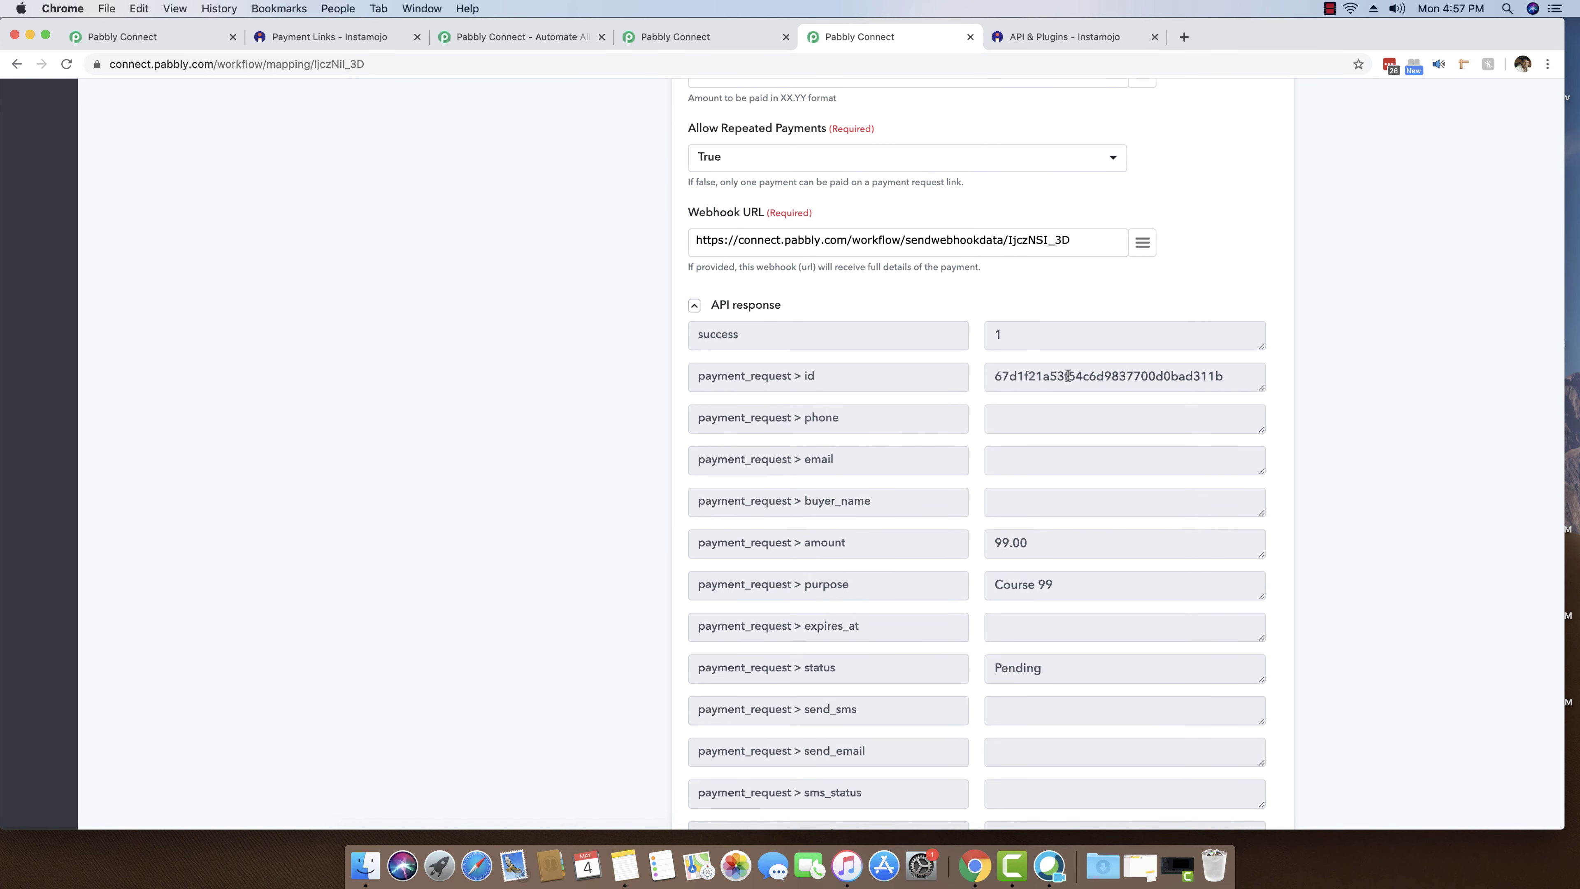
scroll(1076, 398, "down", 2)
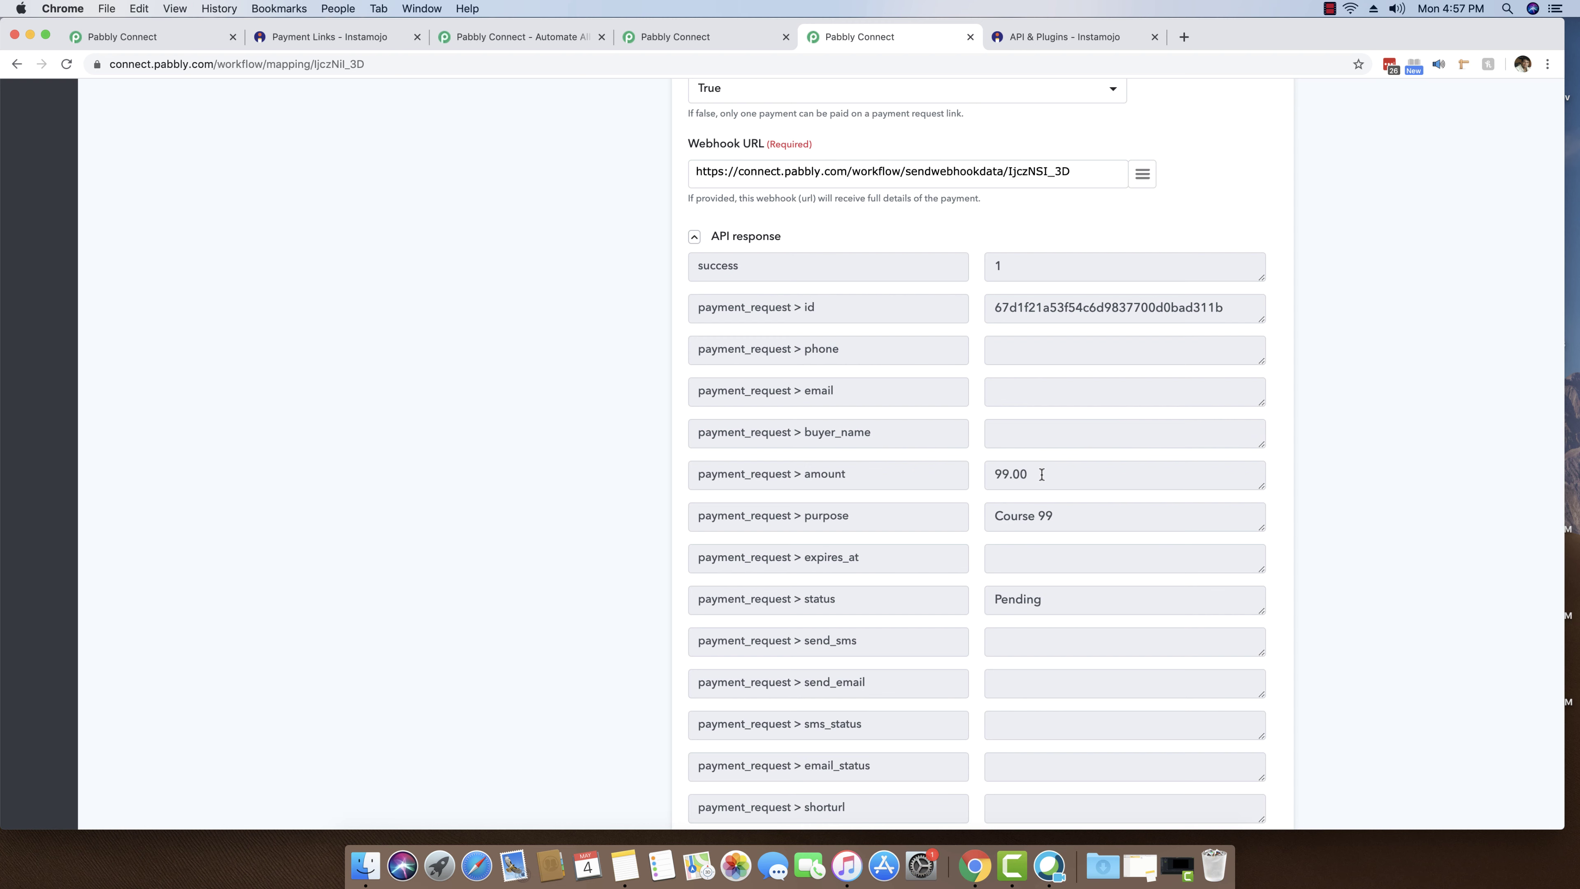
scroll(1042, 475, "down", 1)
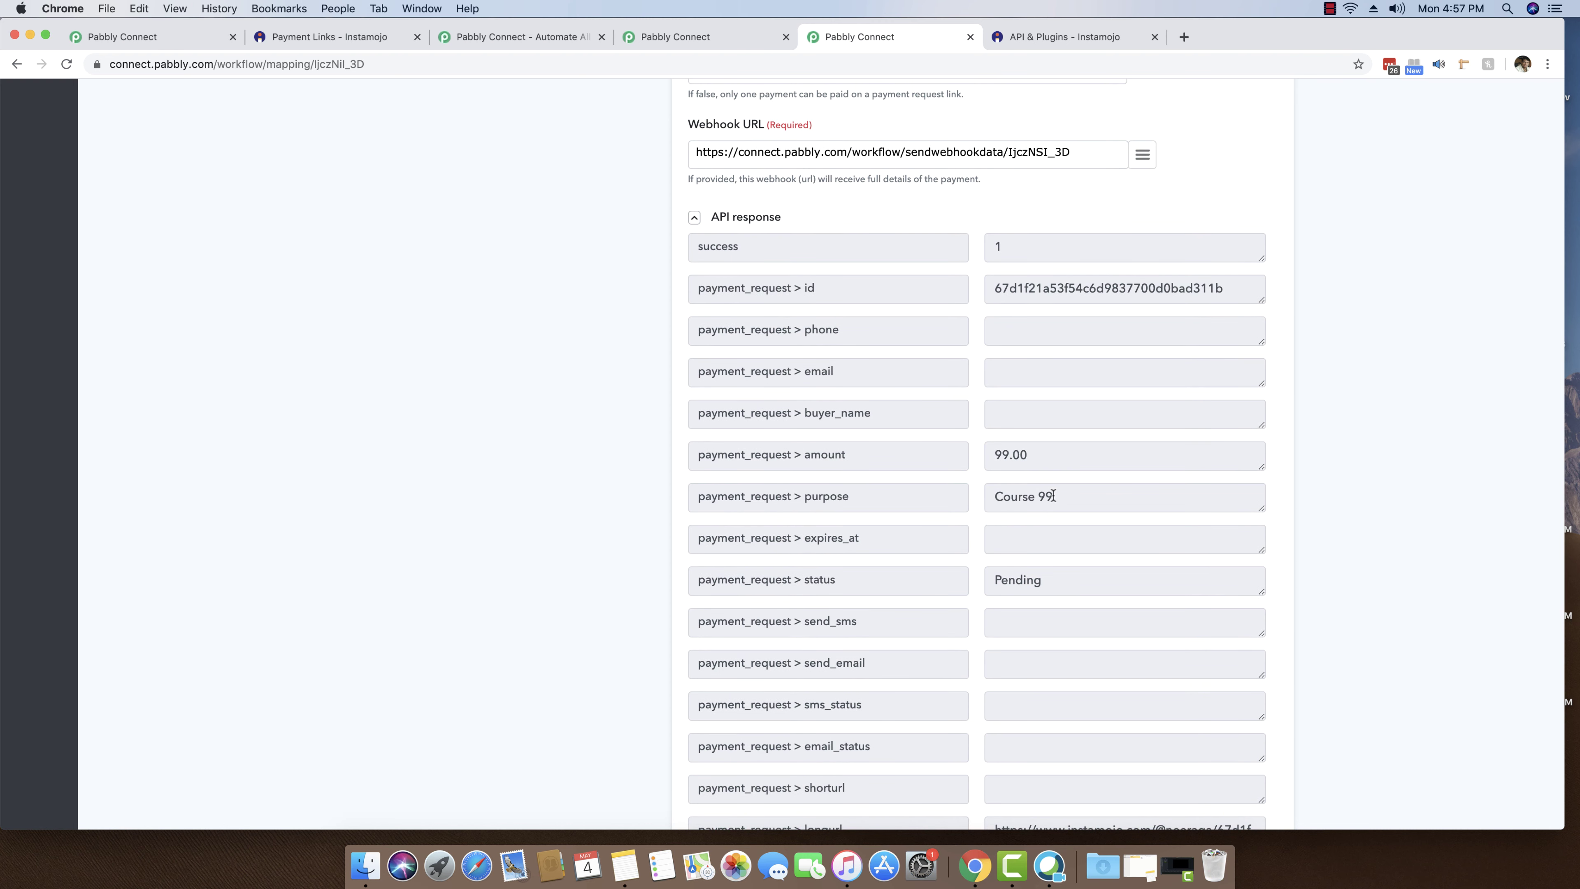
left_click_drag(1053, 496, 989, 500)
left_click(504, 493)
scroll(518, 491, "down", 4)
scroll(519, 493, "down", 3)
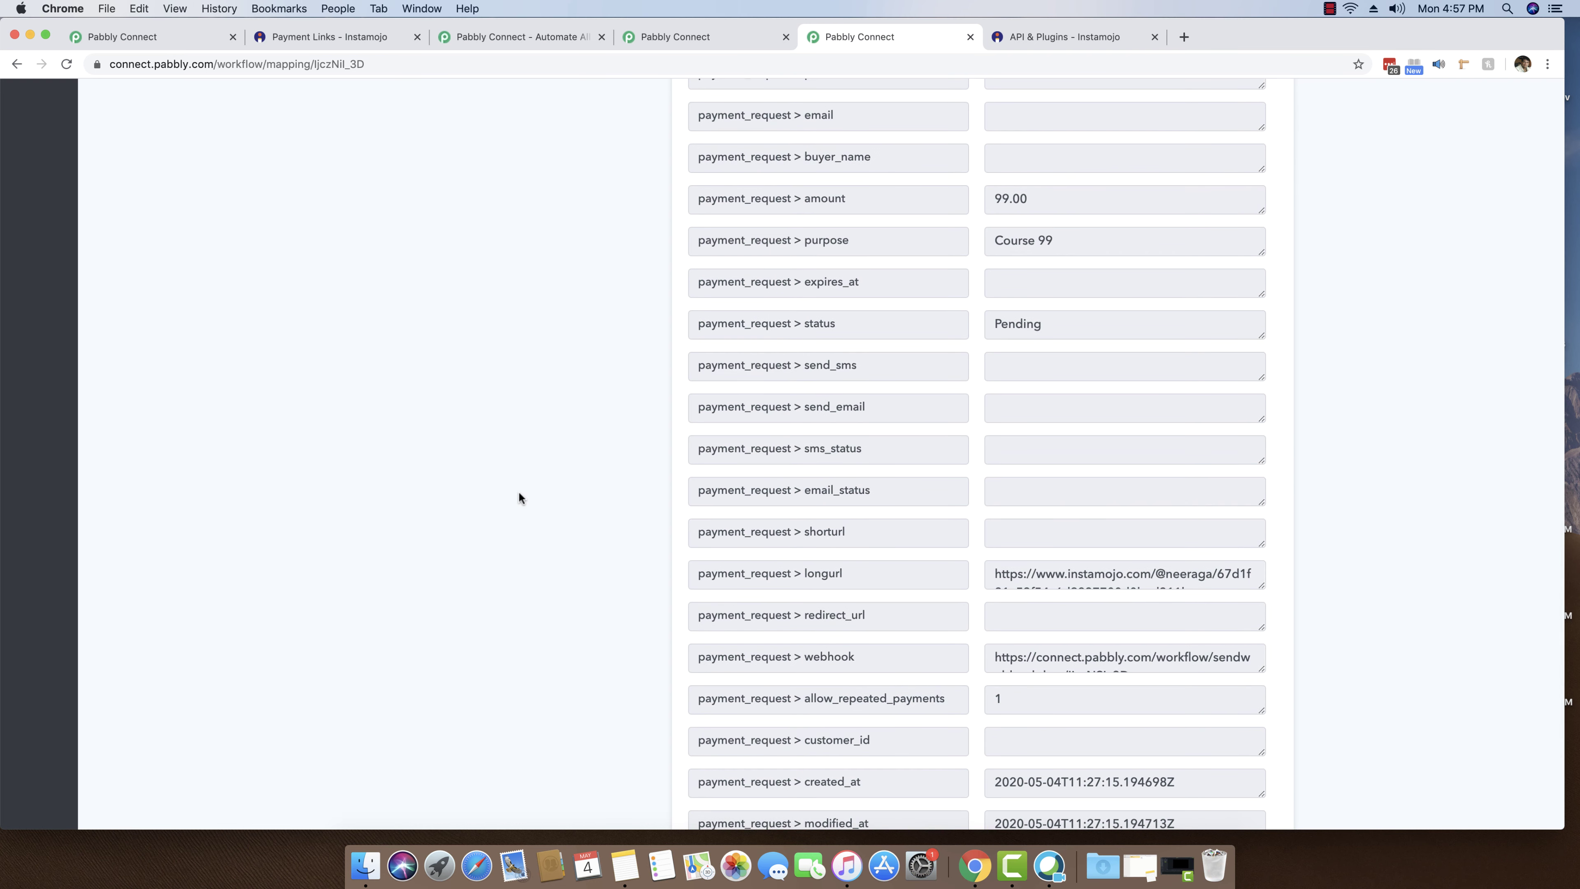
scroll(522, 494, "down", 3)
left_click_drag(994, 501, 1190, 503)
right_click(1096, 503)
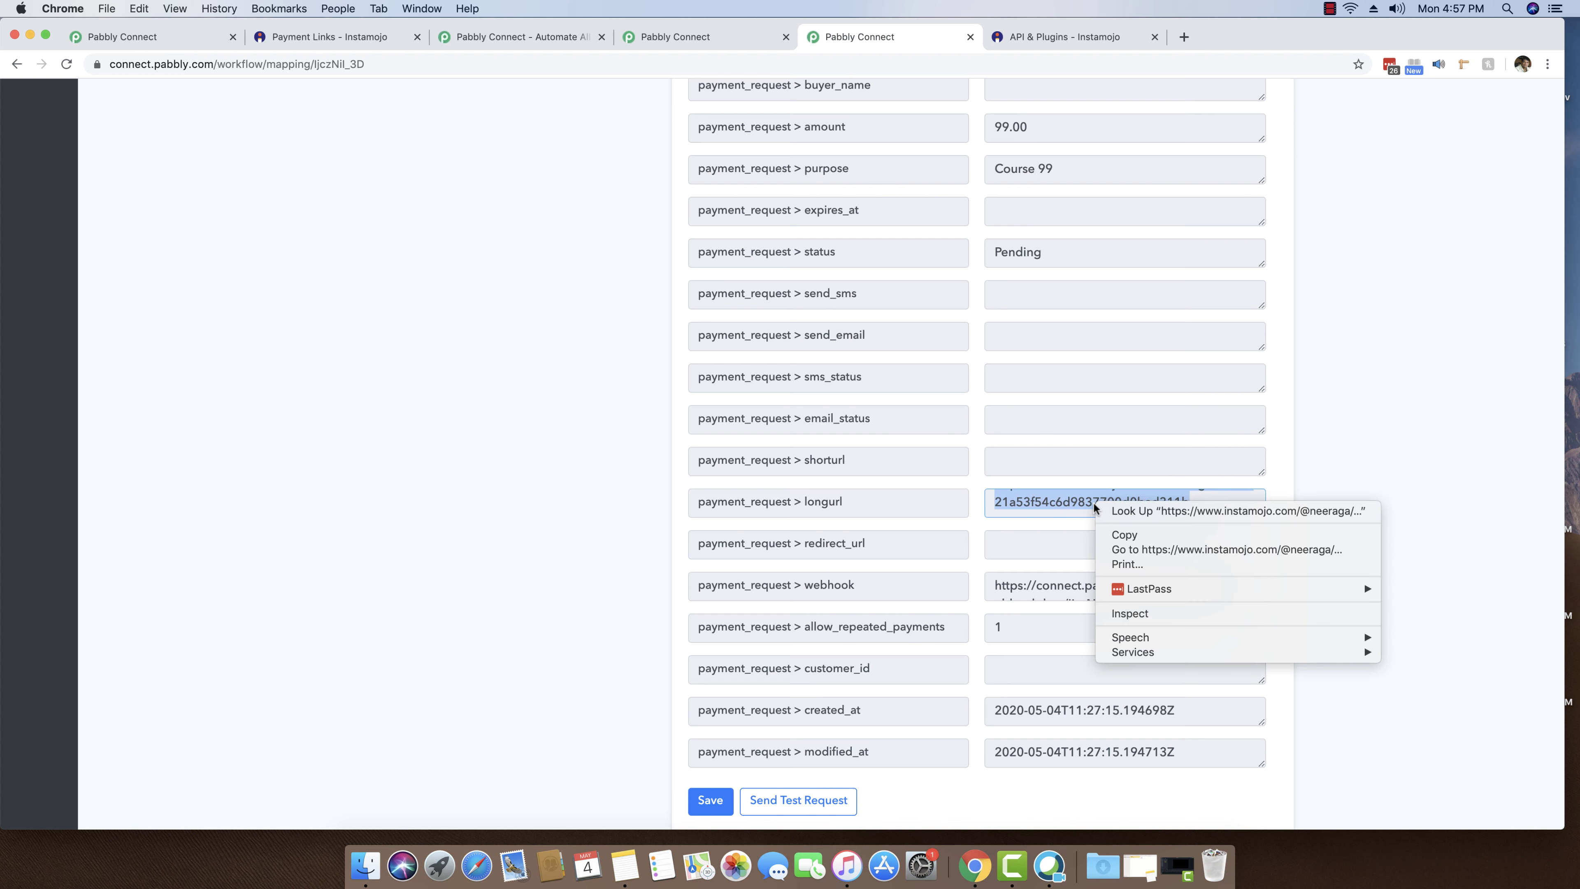
left_click(1111, 534)
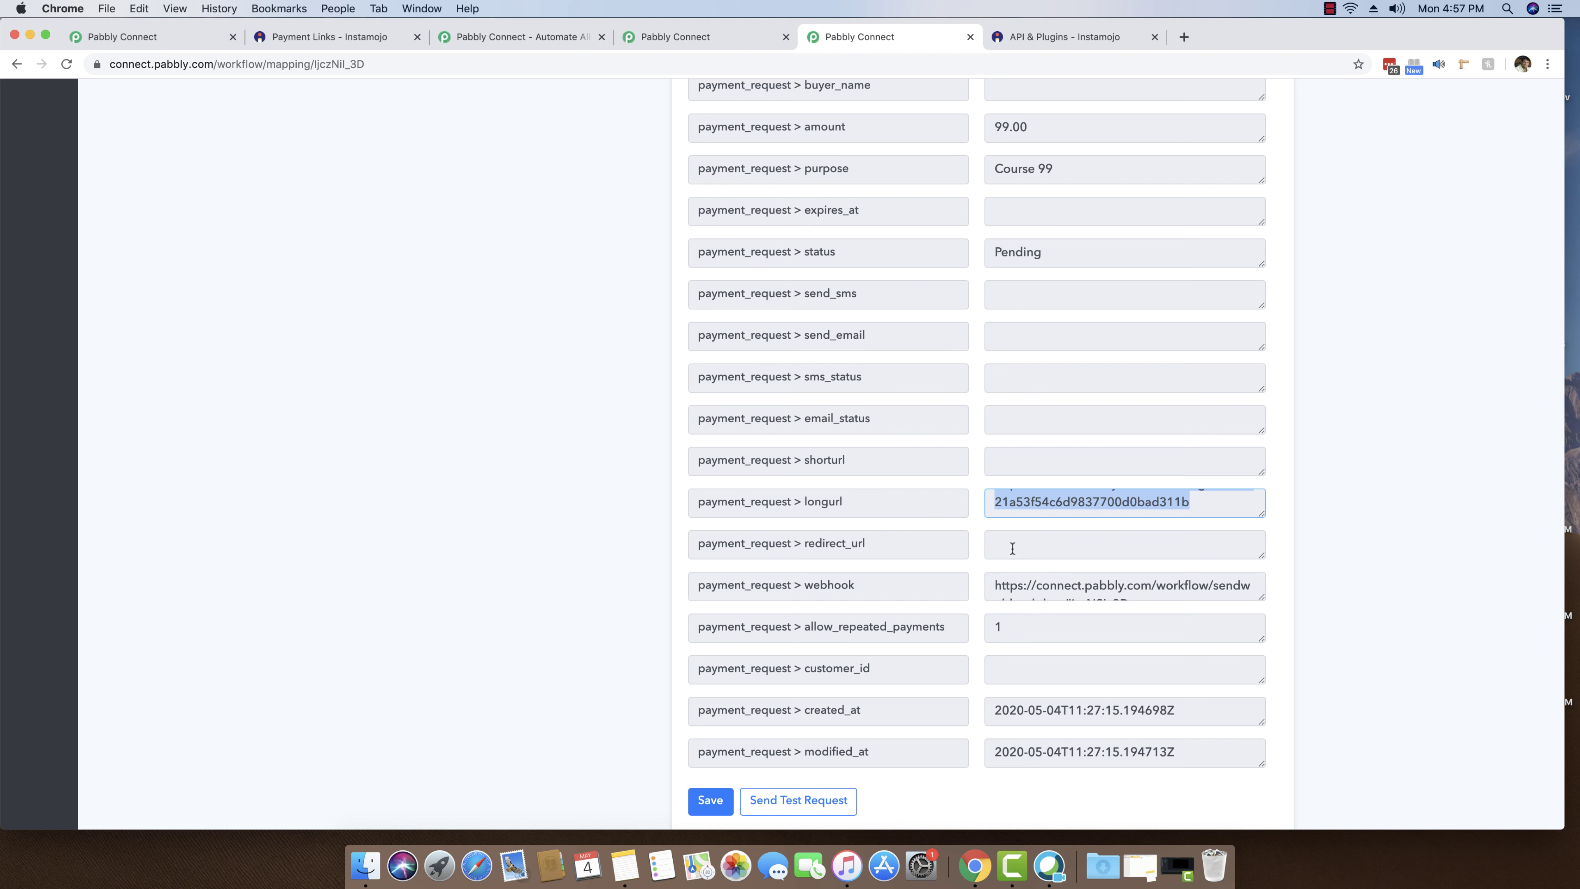
- Check the Course 99 purpose and webhook URL in the response, then recopy the payment link
scroll(998, 558, "up", 1)
left_click_drag(996, 588, 1133, 590)
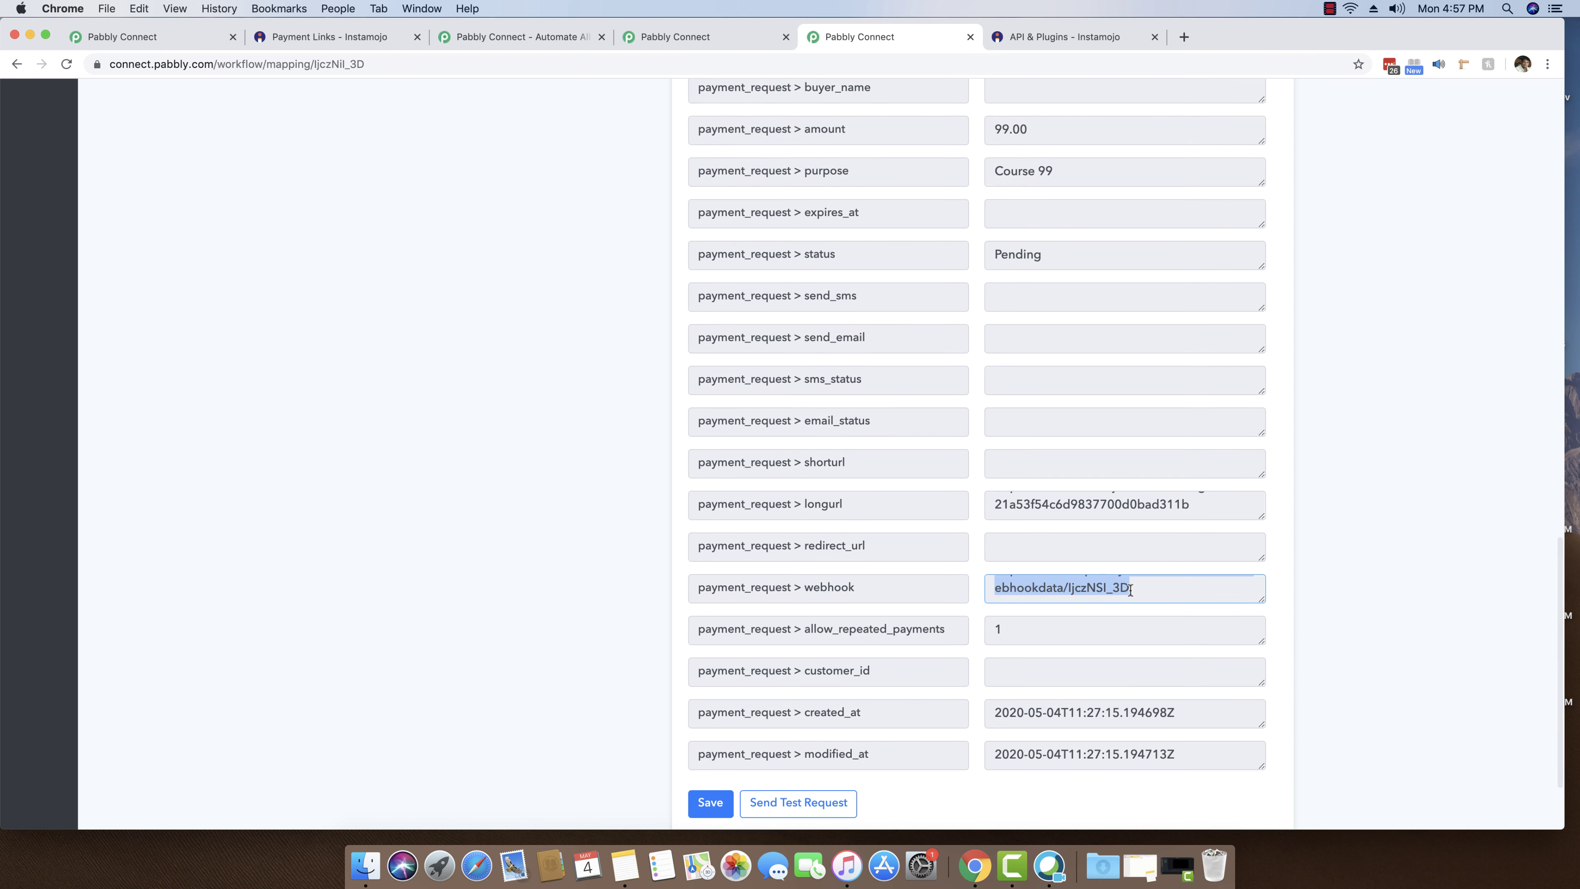
left_click(1133, 590)
scroll(1120, 586, "up", 3)
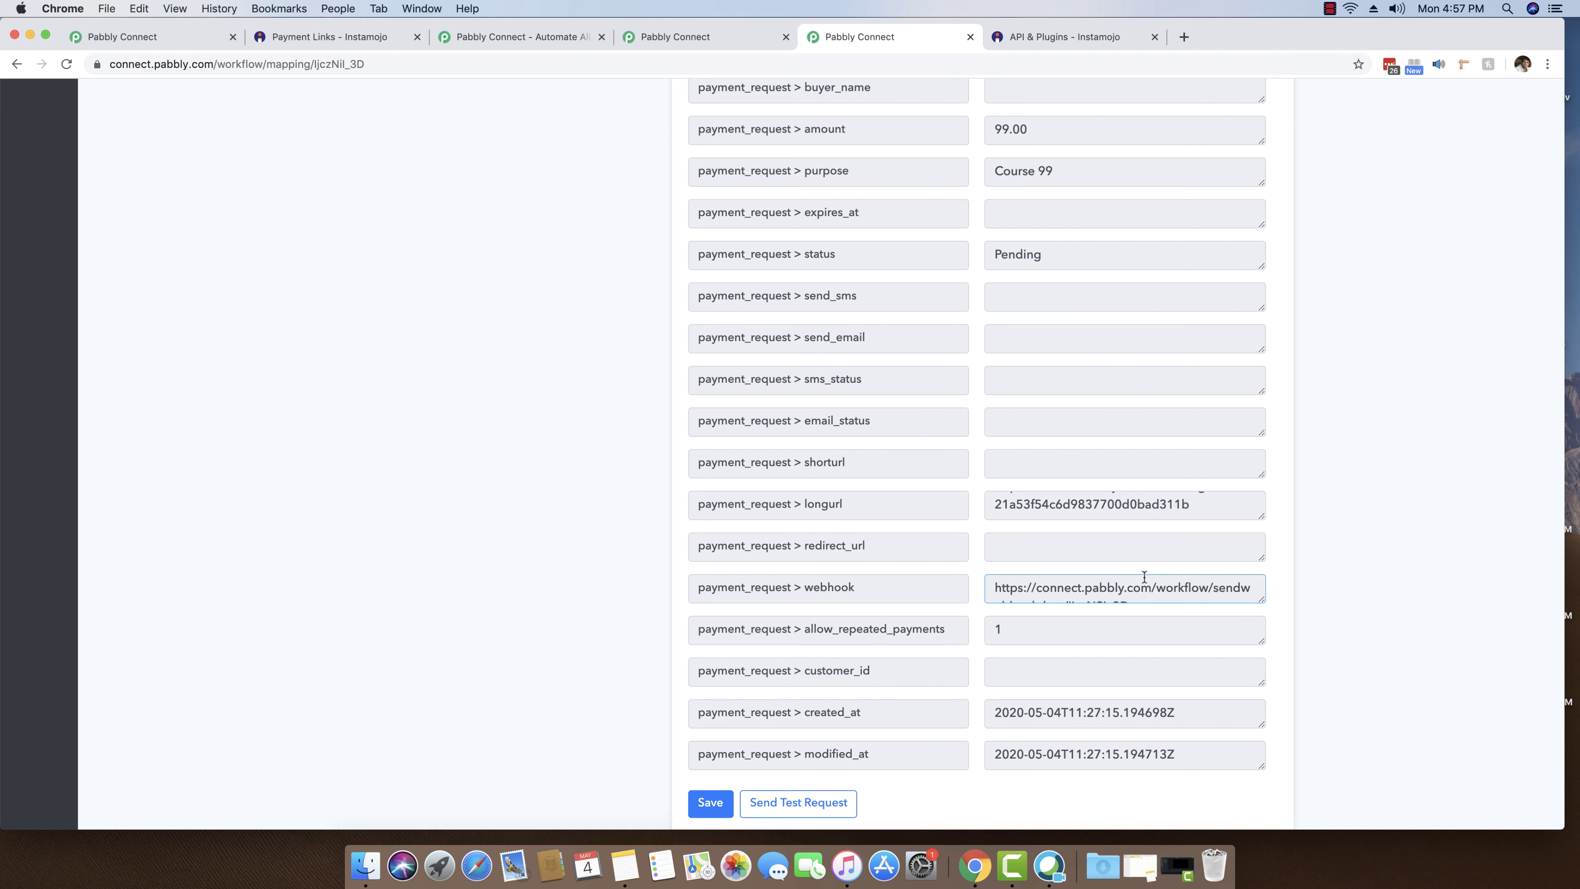
scroll(1085, 576, "down", 2)
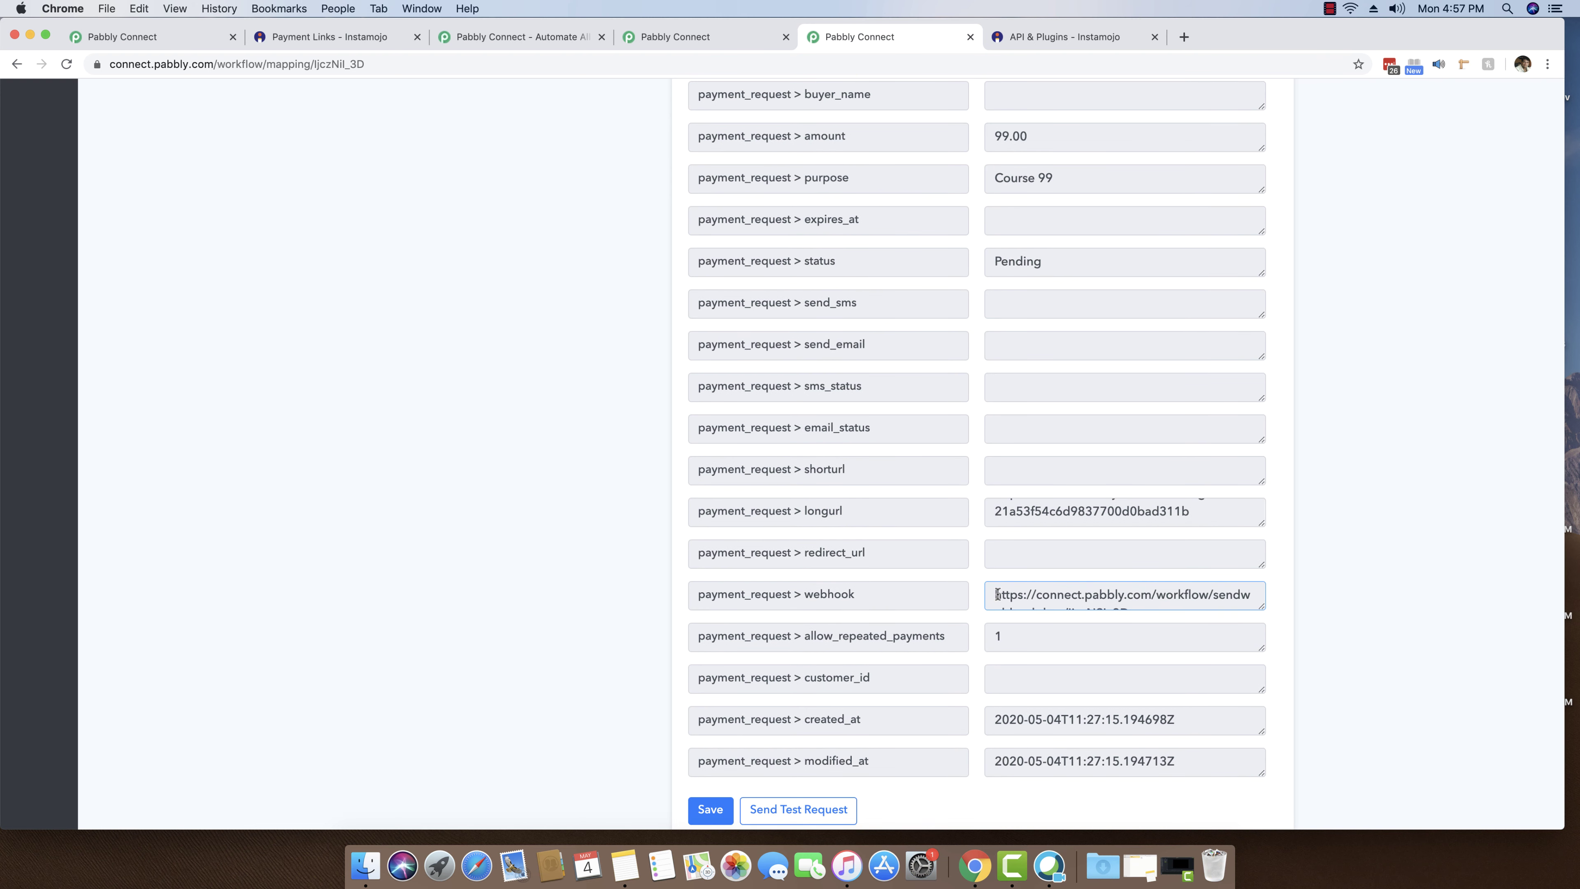
left_click_drag(1057, 179, 1021, 179)
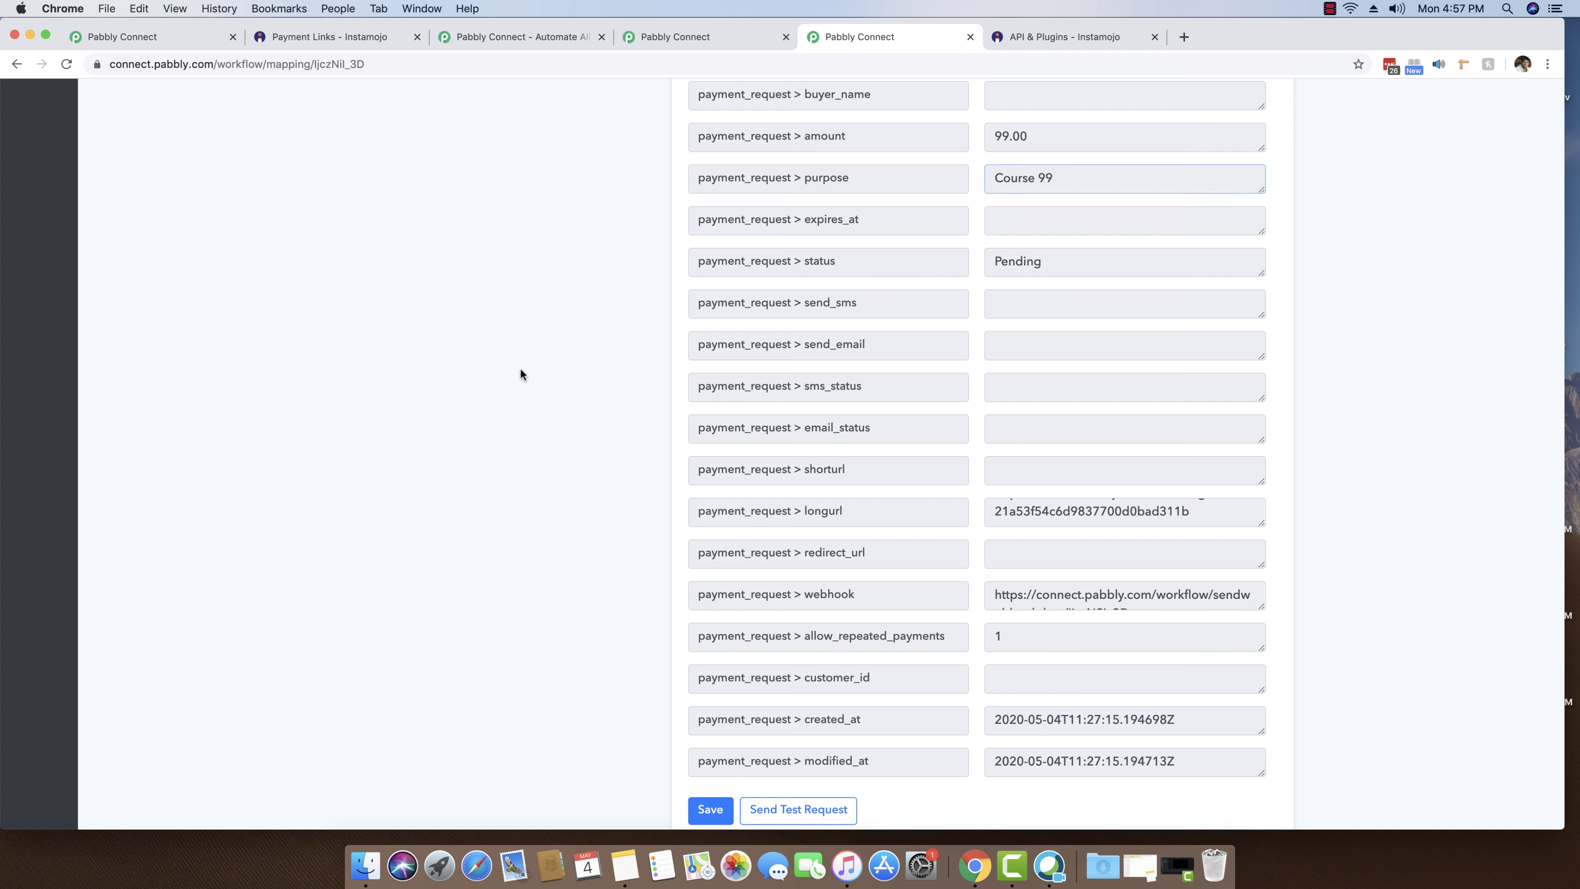
left_click_drag(996, 595, 1134, 597)
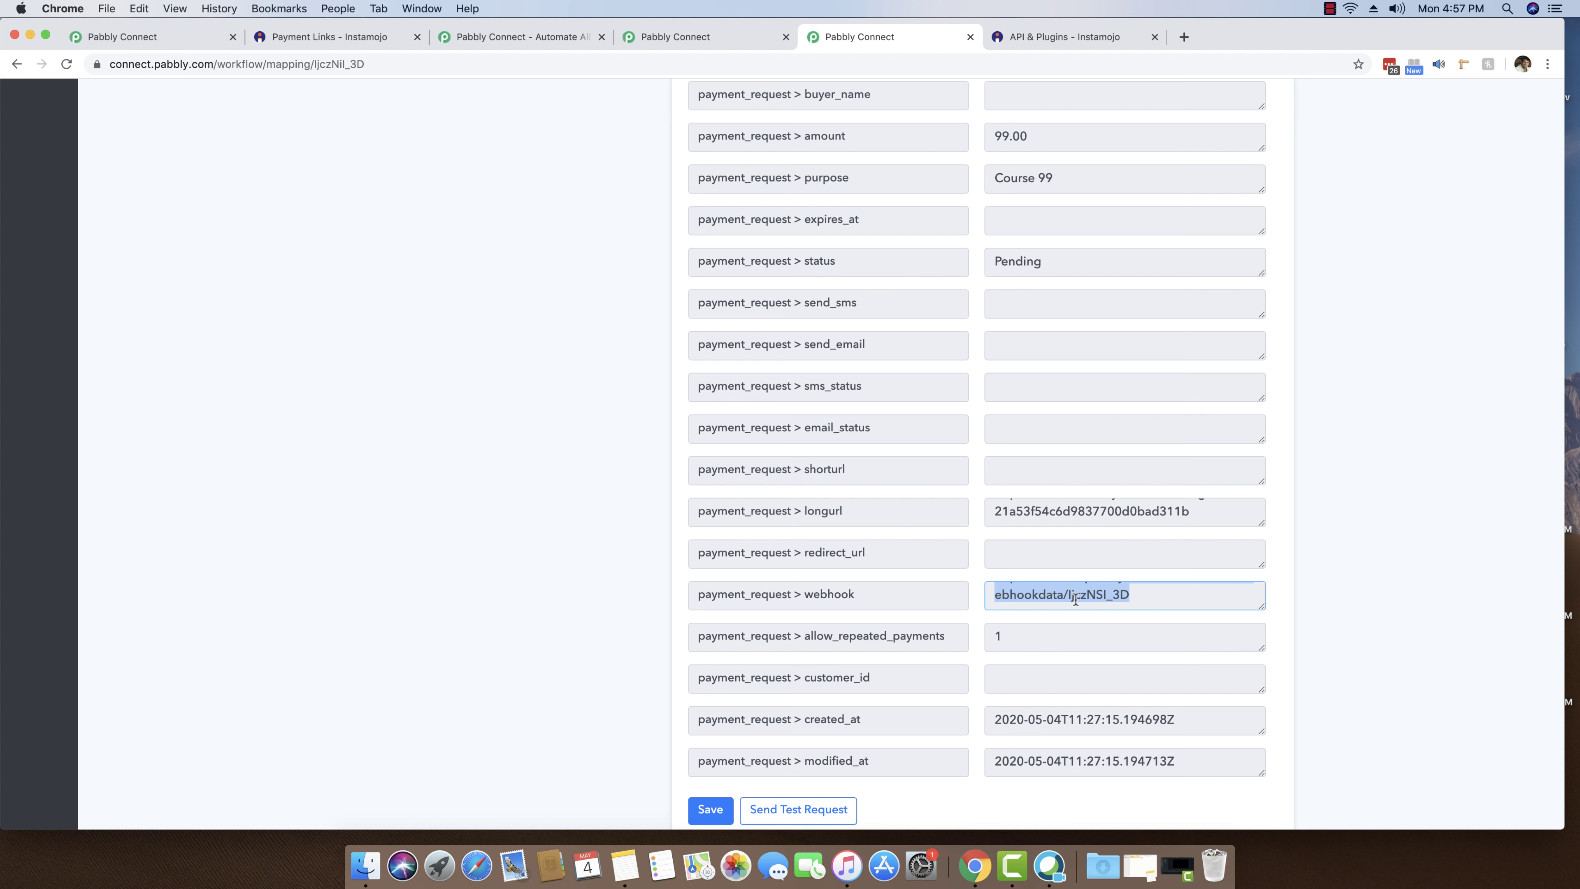
left_click_drag(1173, 528, 1057, 498)
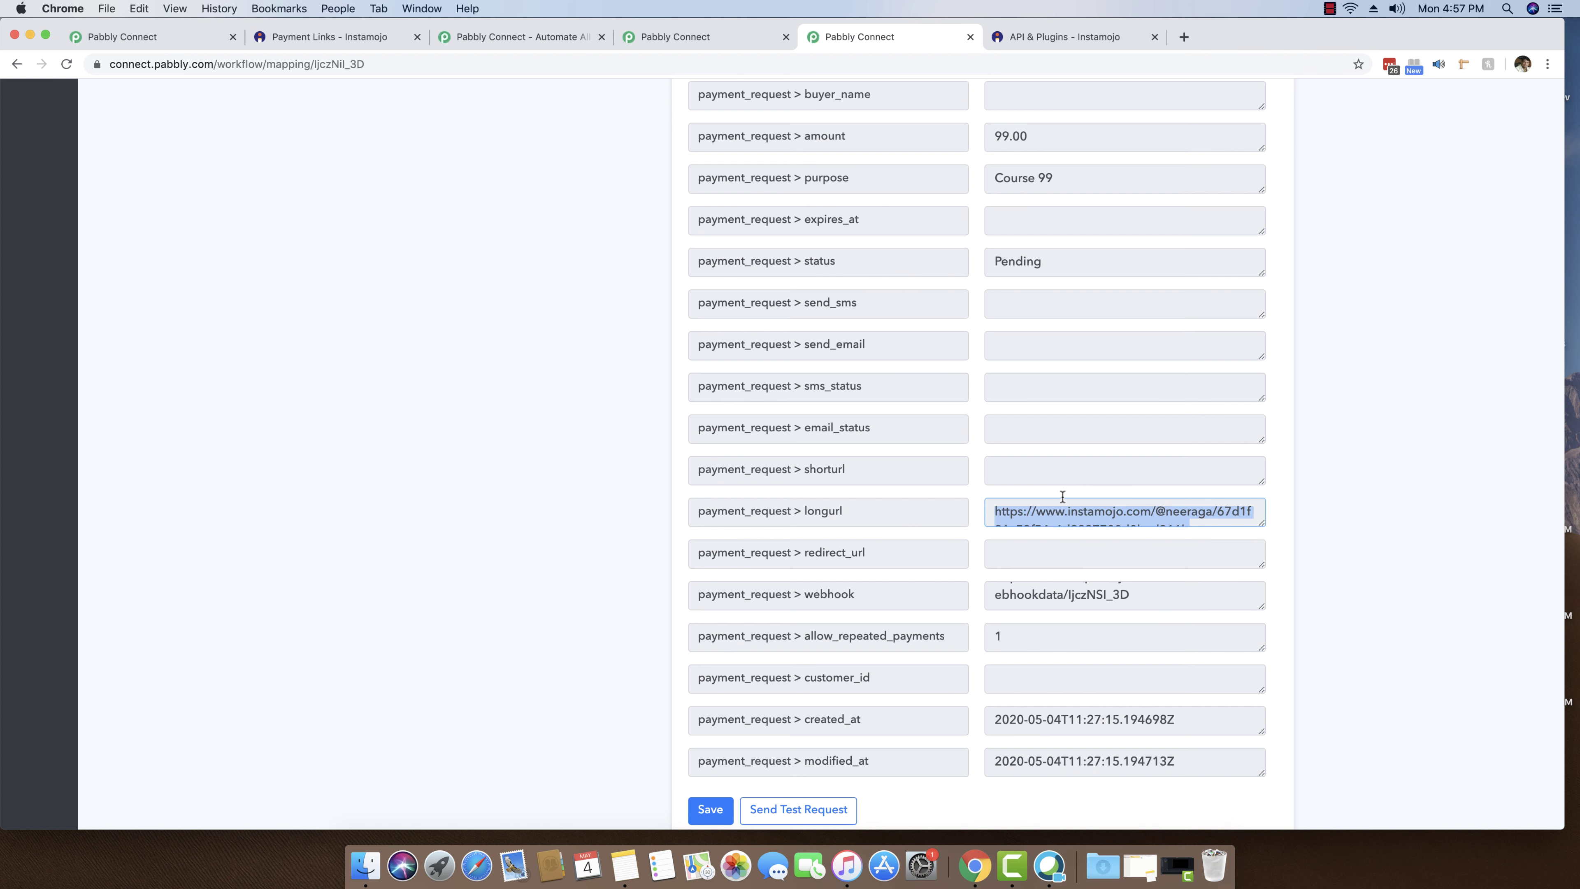
right_click(1080, 516)
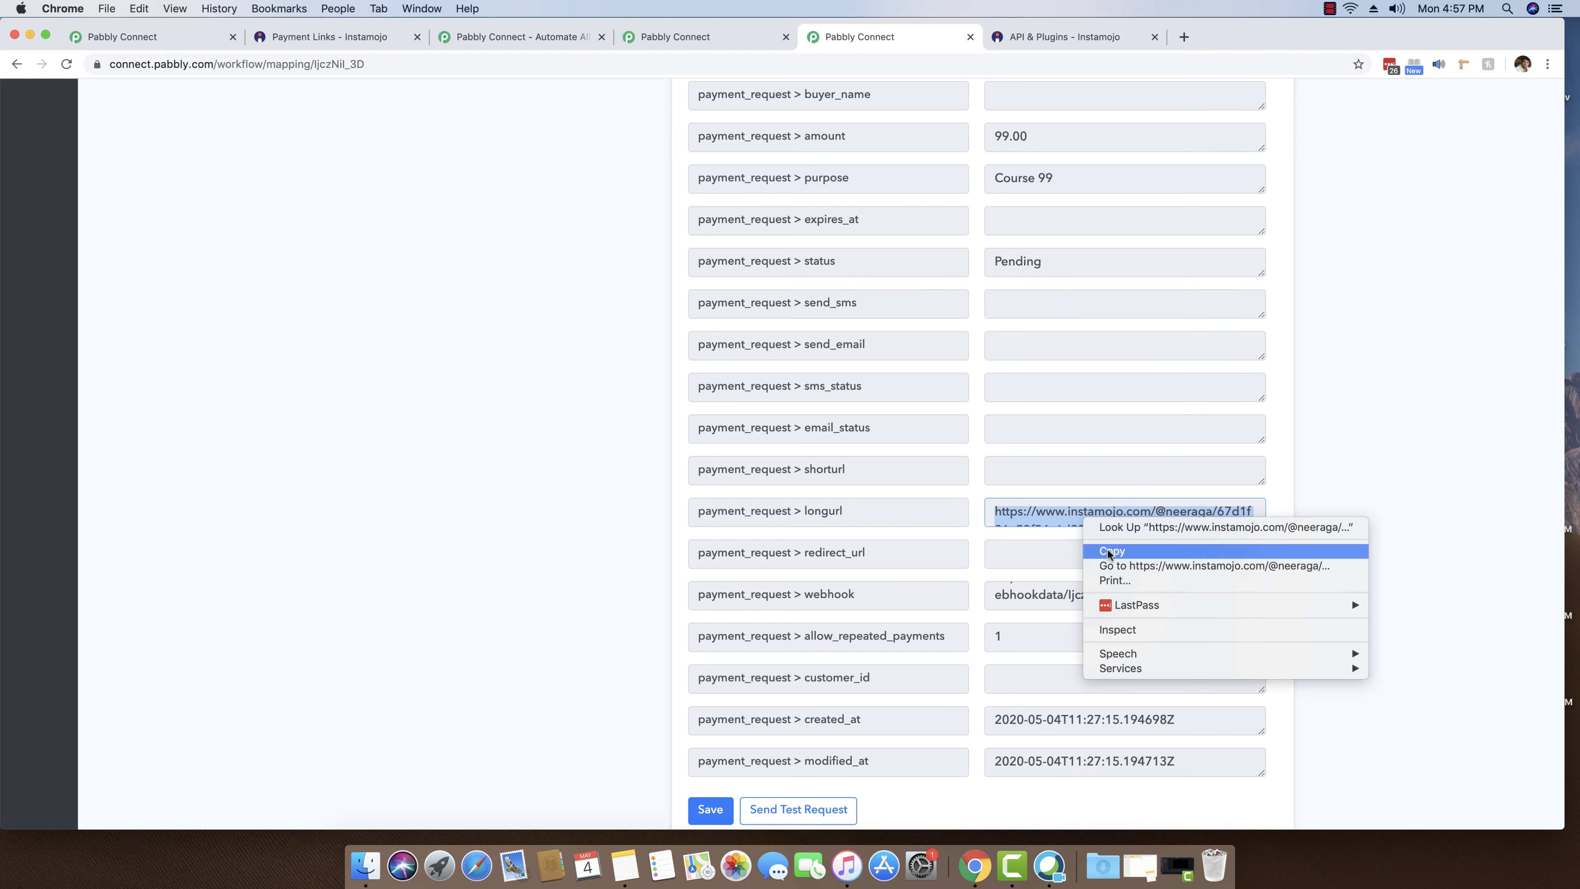
left_click(1107, 550)
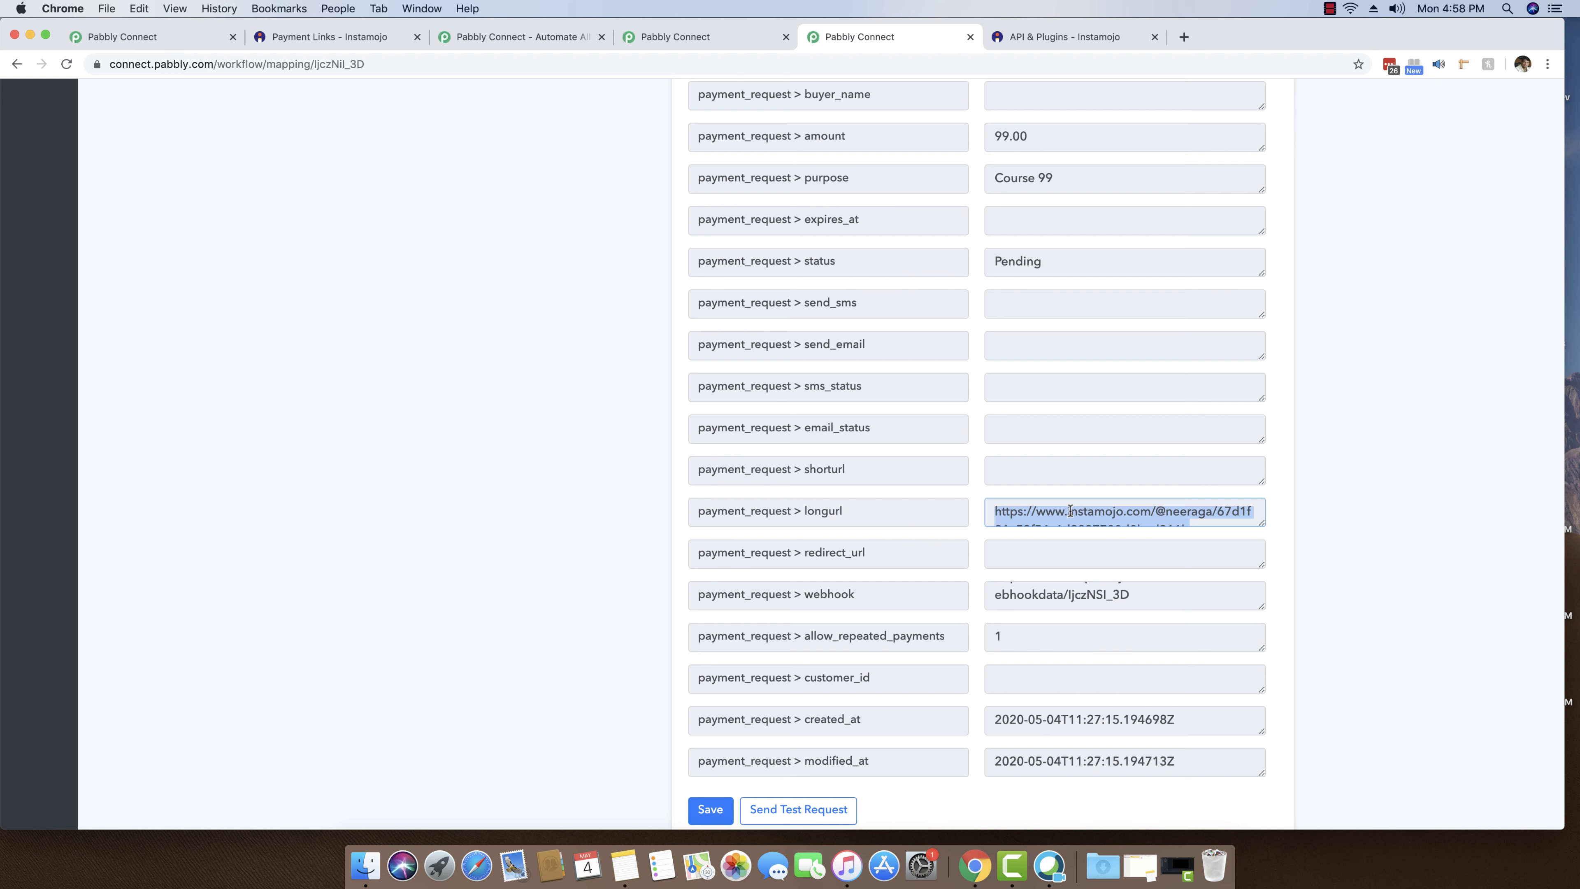
left_click_drag(837, 36, 1070, 38)
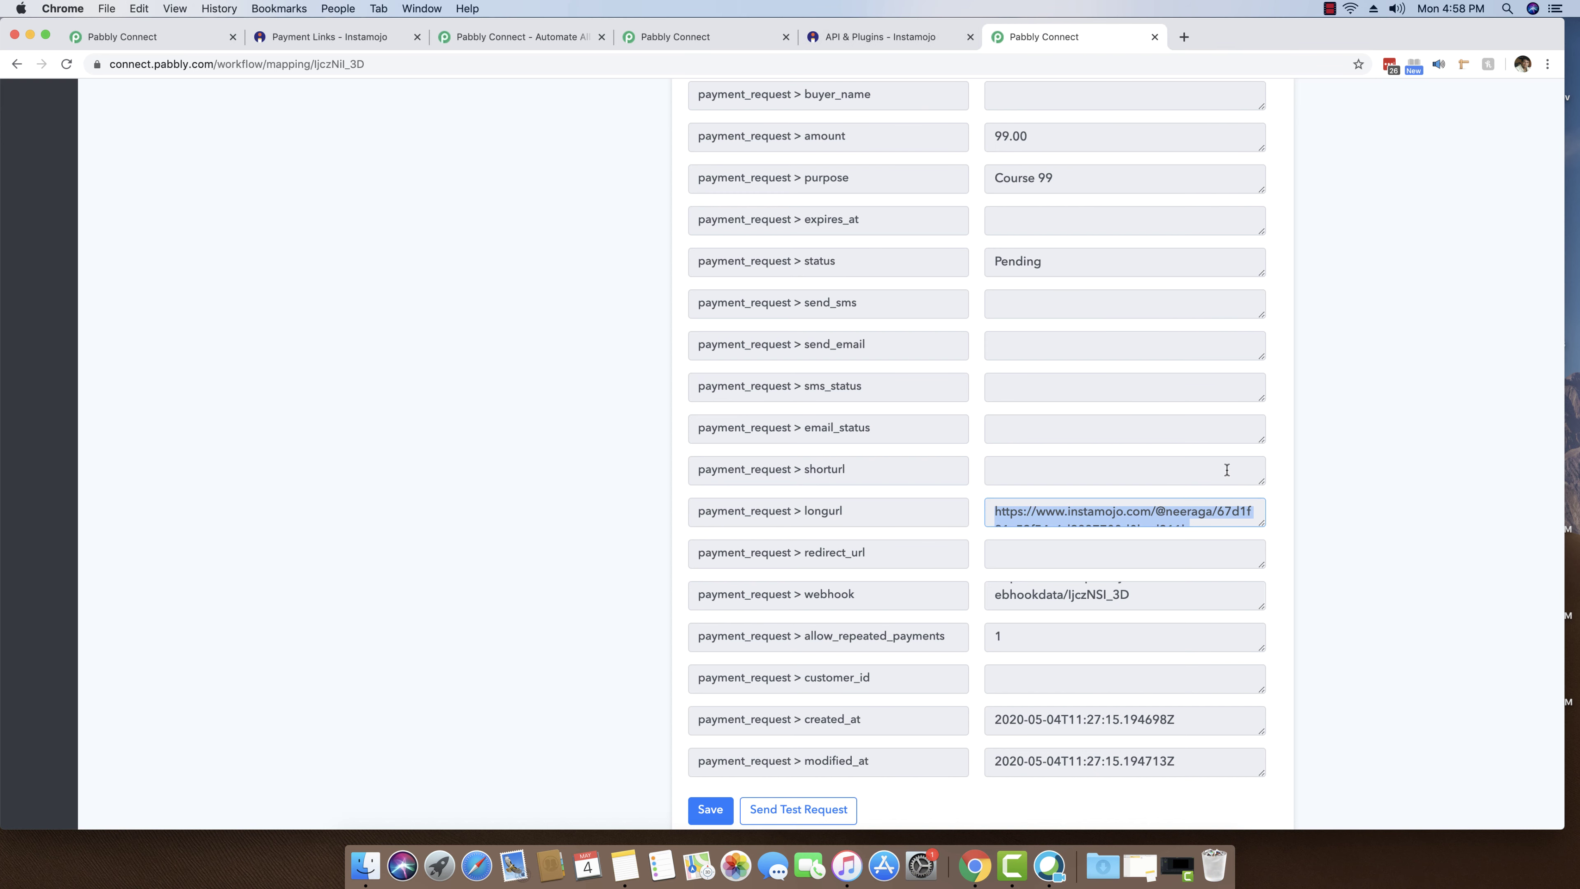
- Open the copied Course 99 payment link in a new incognito window
left_click(1548, 64)
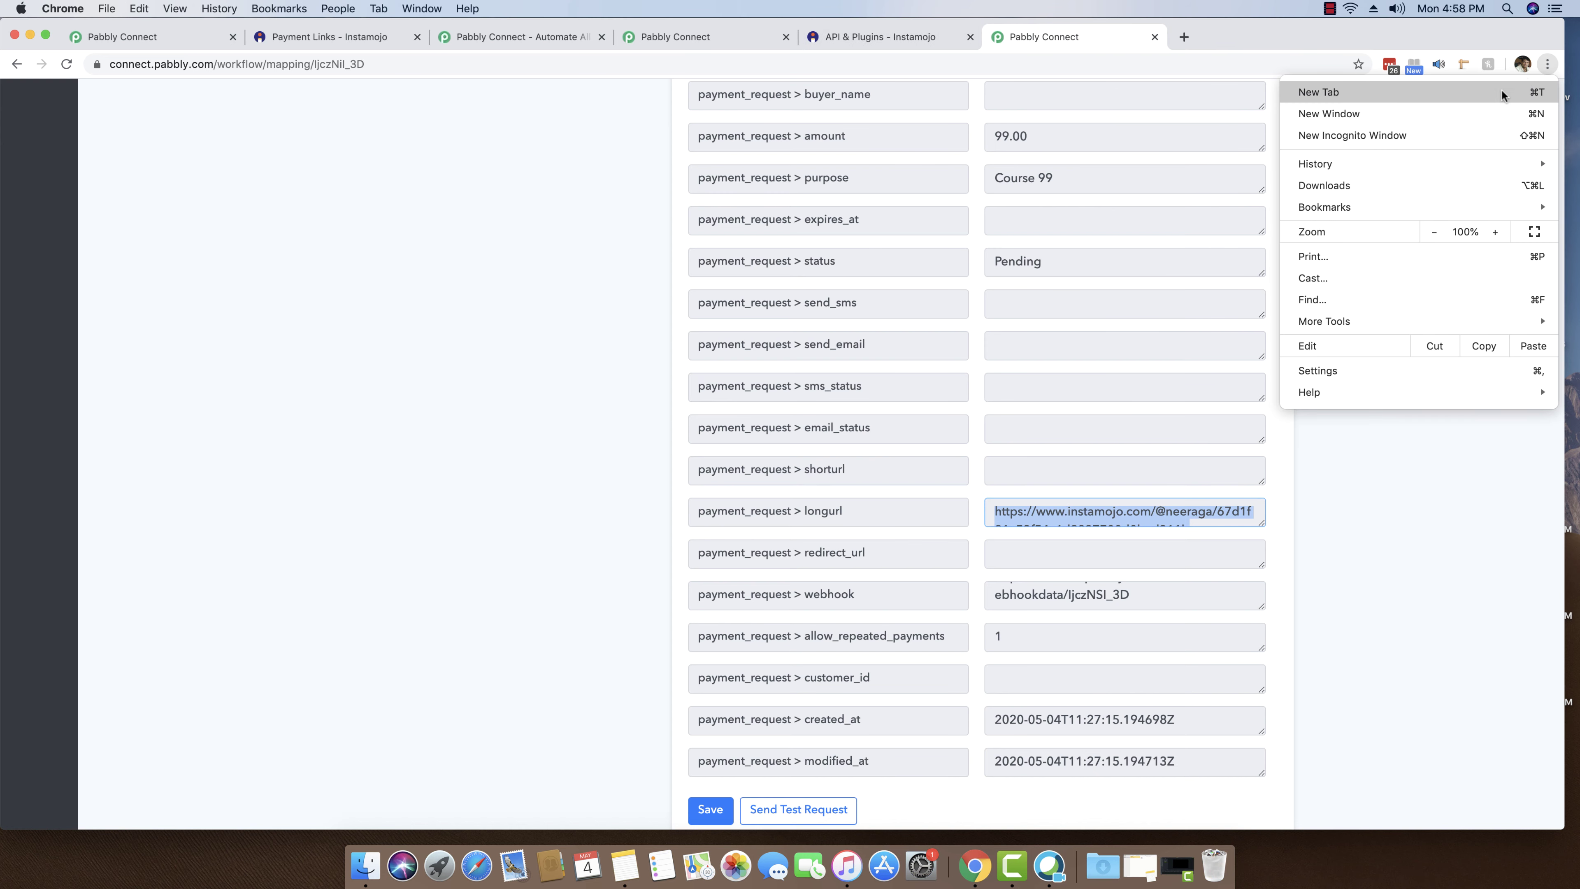
left_click(1451, 126)
key("super+v")
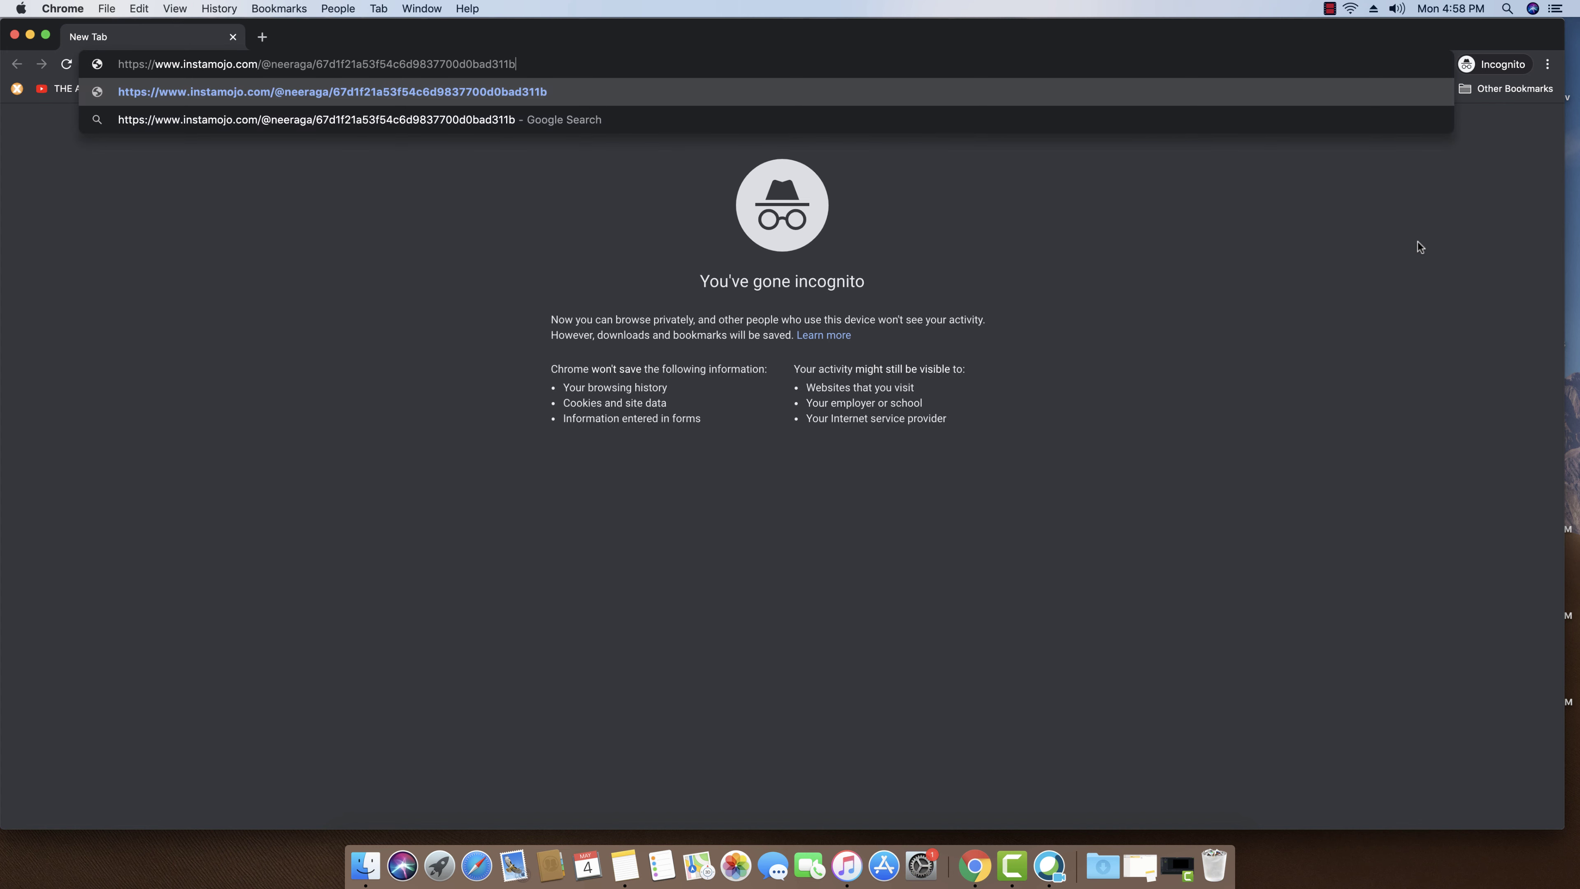
key("Return")
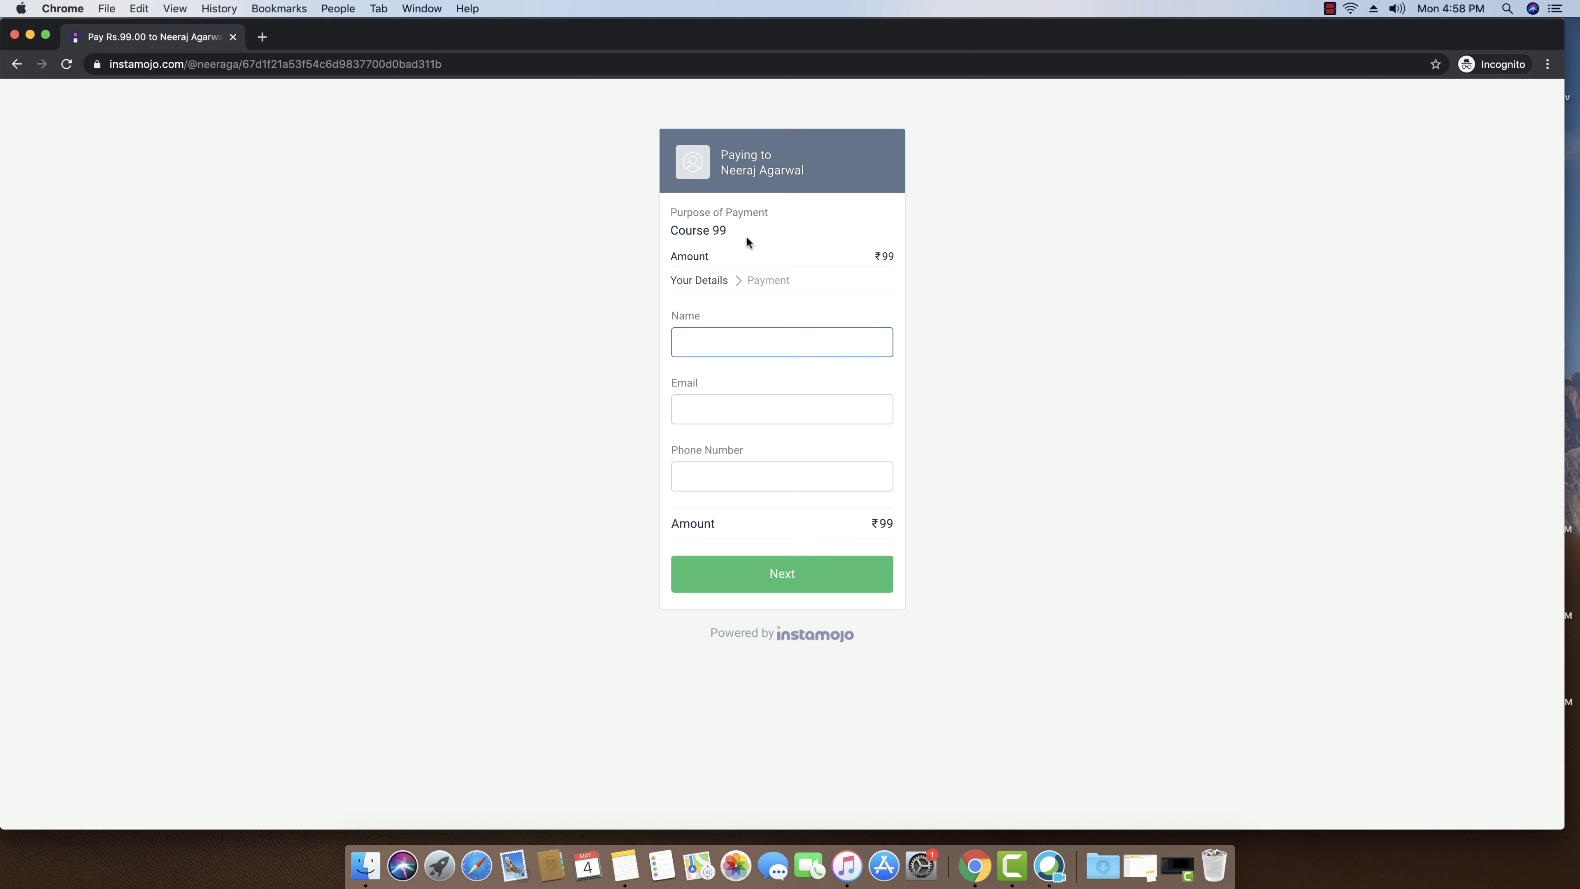
left_click_drag(732, 227, 677, 229)
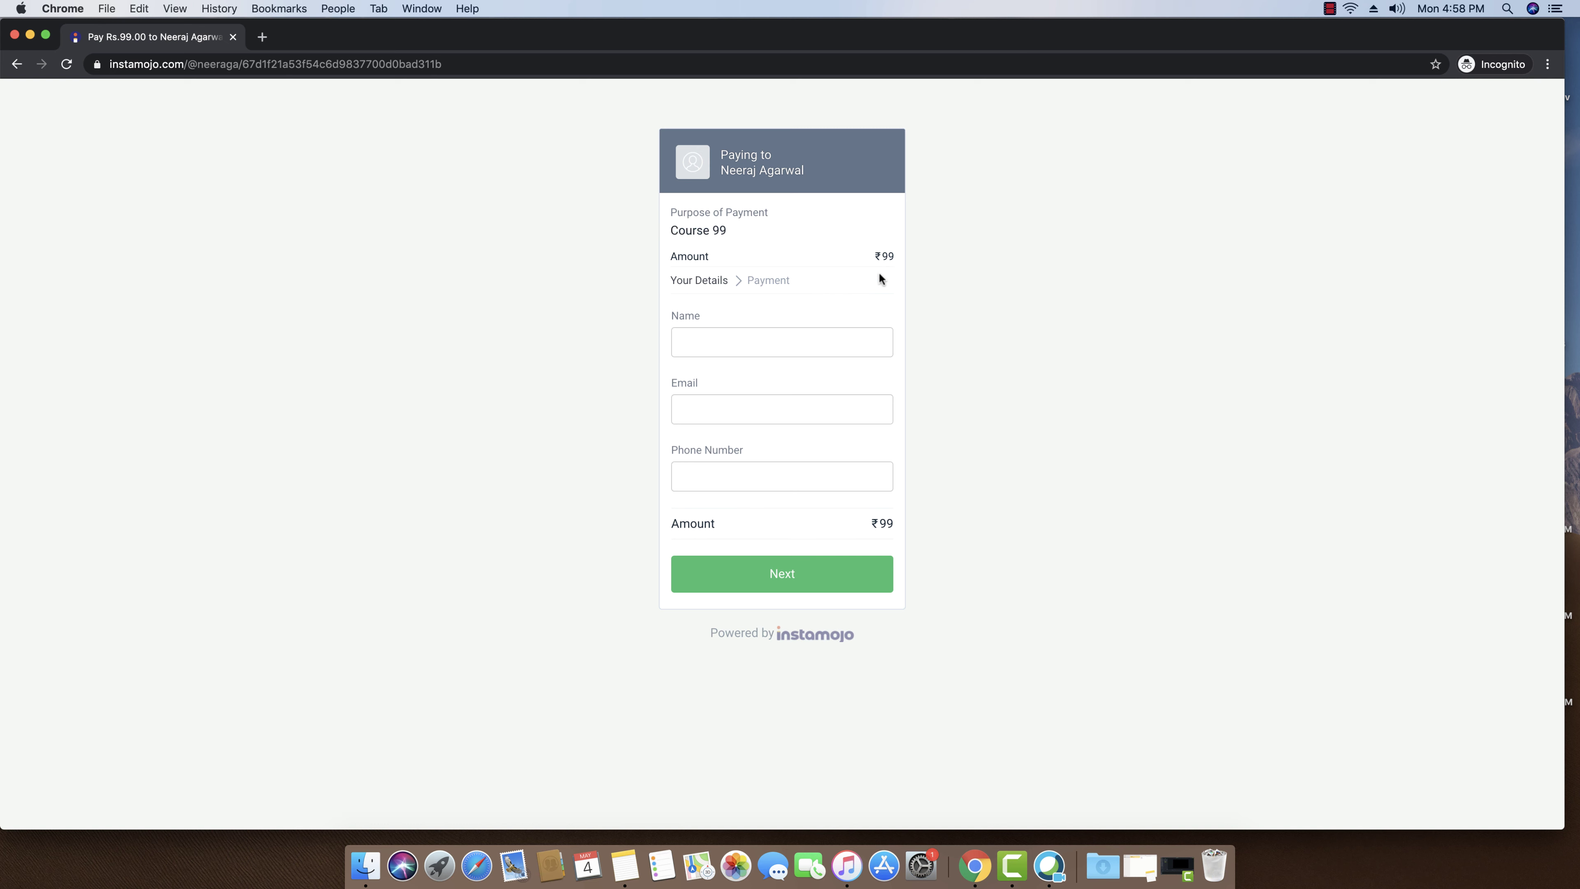
- Fill in the buyer's name, e-mail address and phone number on the checkout form
left_click(774, 344)
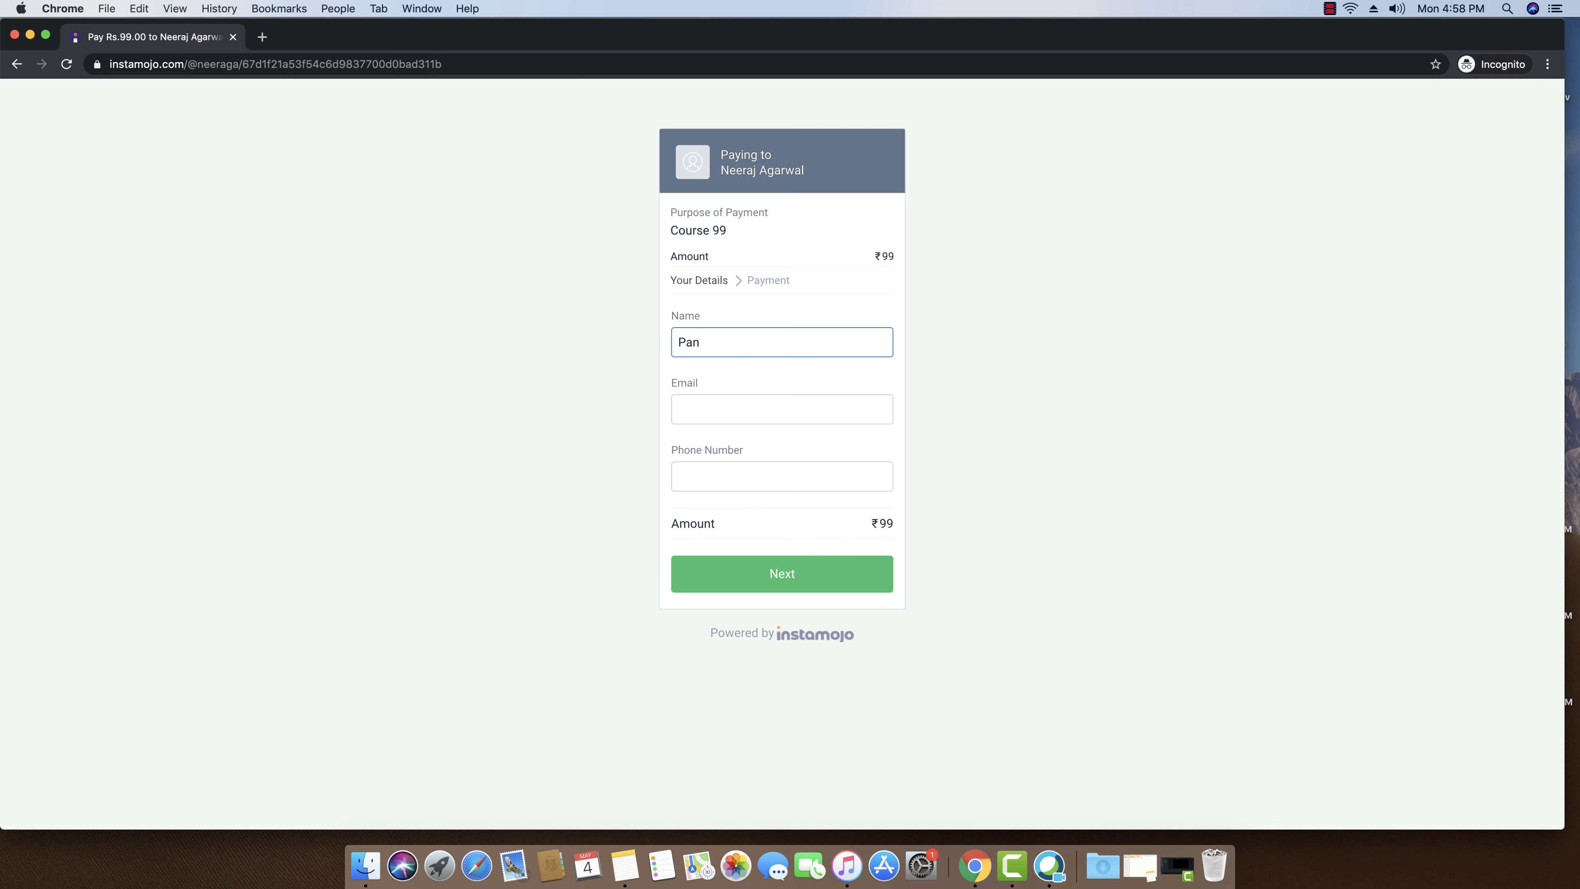
left_click(781, 409)
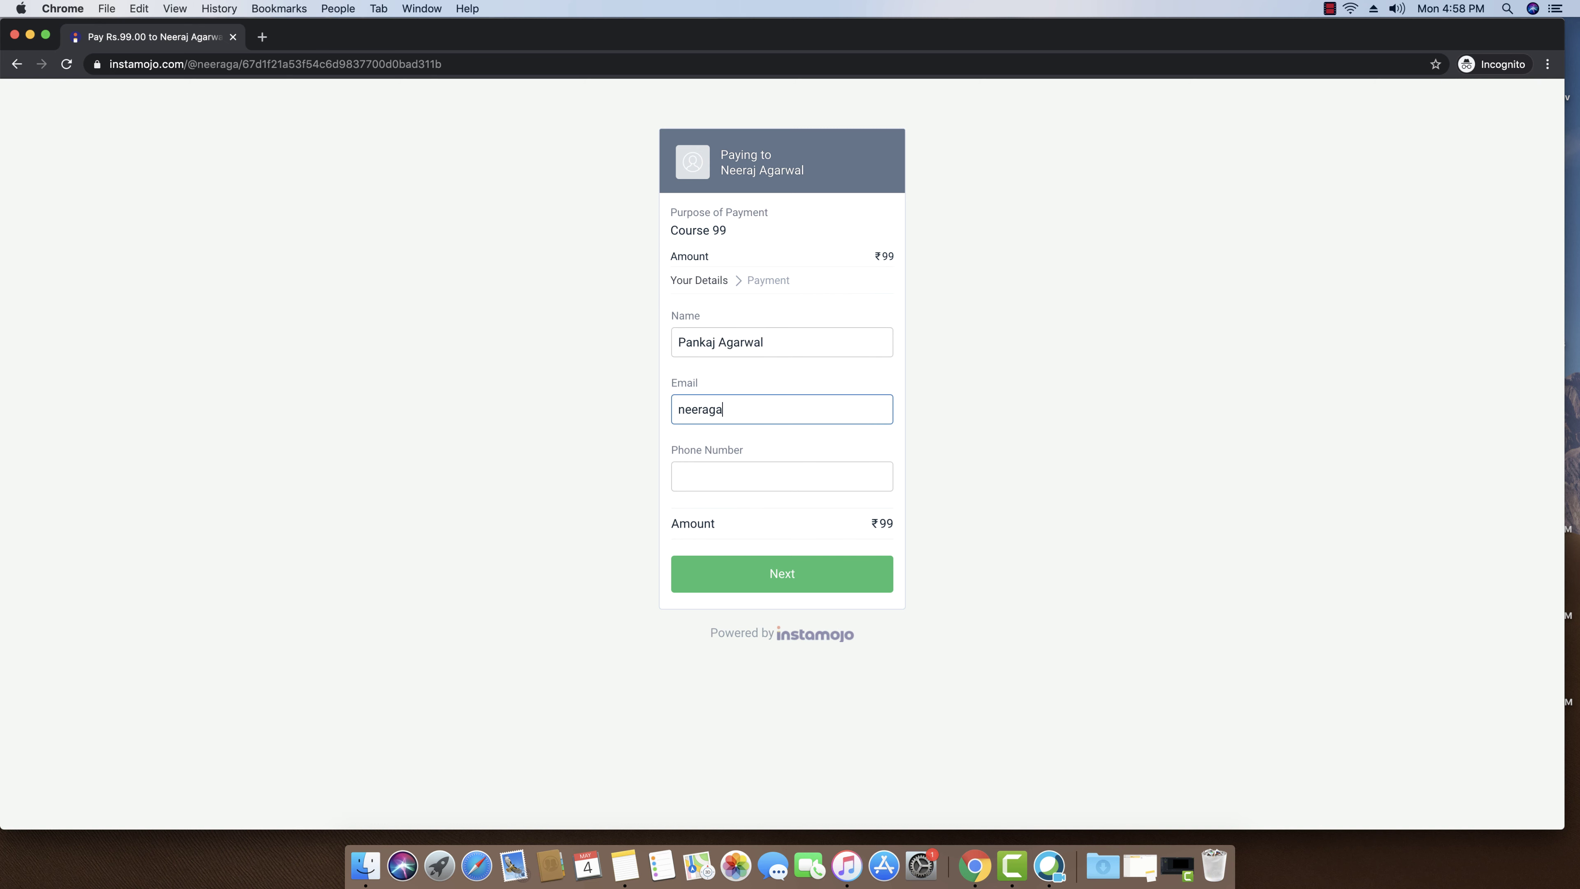
left_click(698, 409)
type(".")
left_click(731, 473)
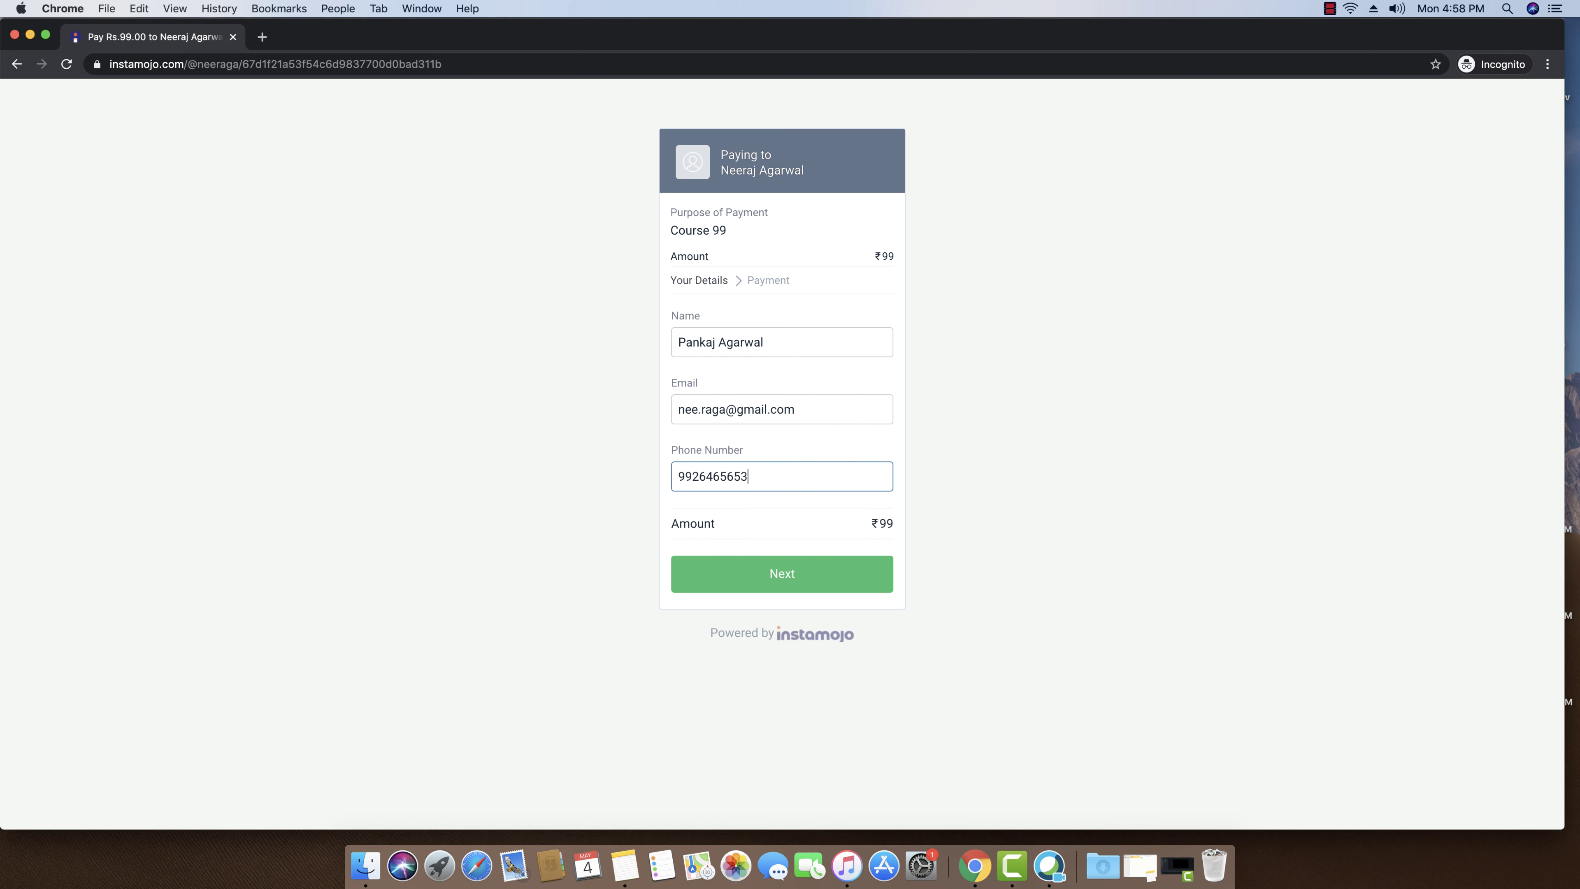
- Continue to the ₹106.05 payment step and expand More payment options
left_click(799, 574)
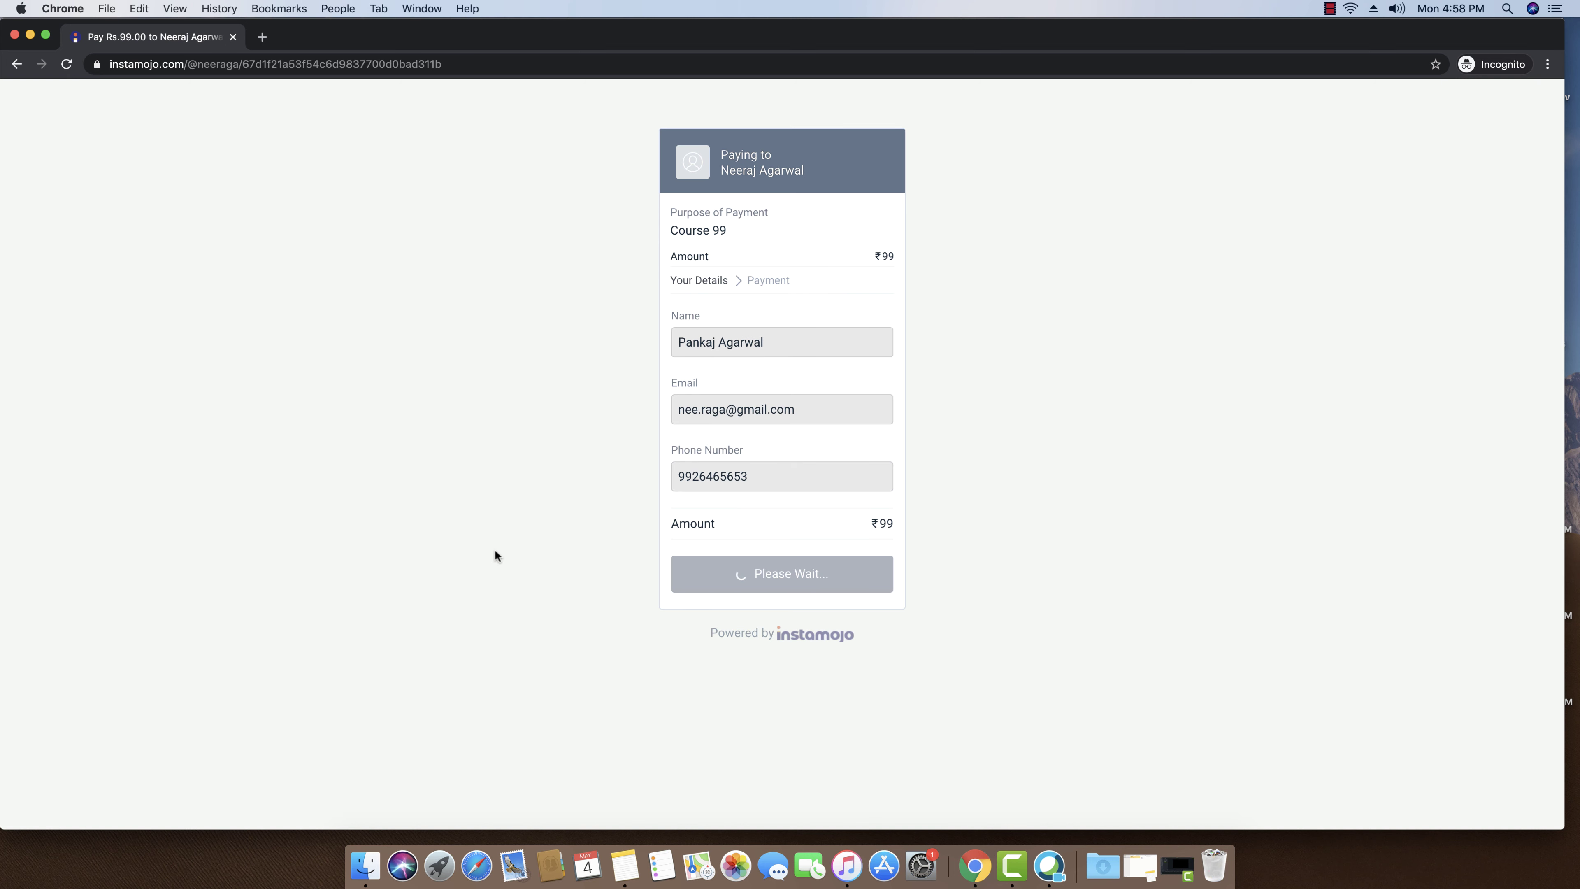
scroll(498, 554, "down", 1)
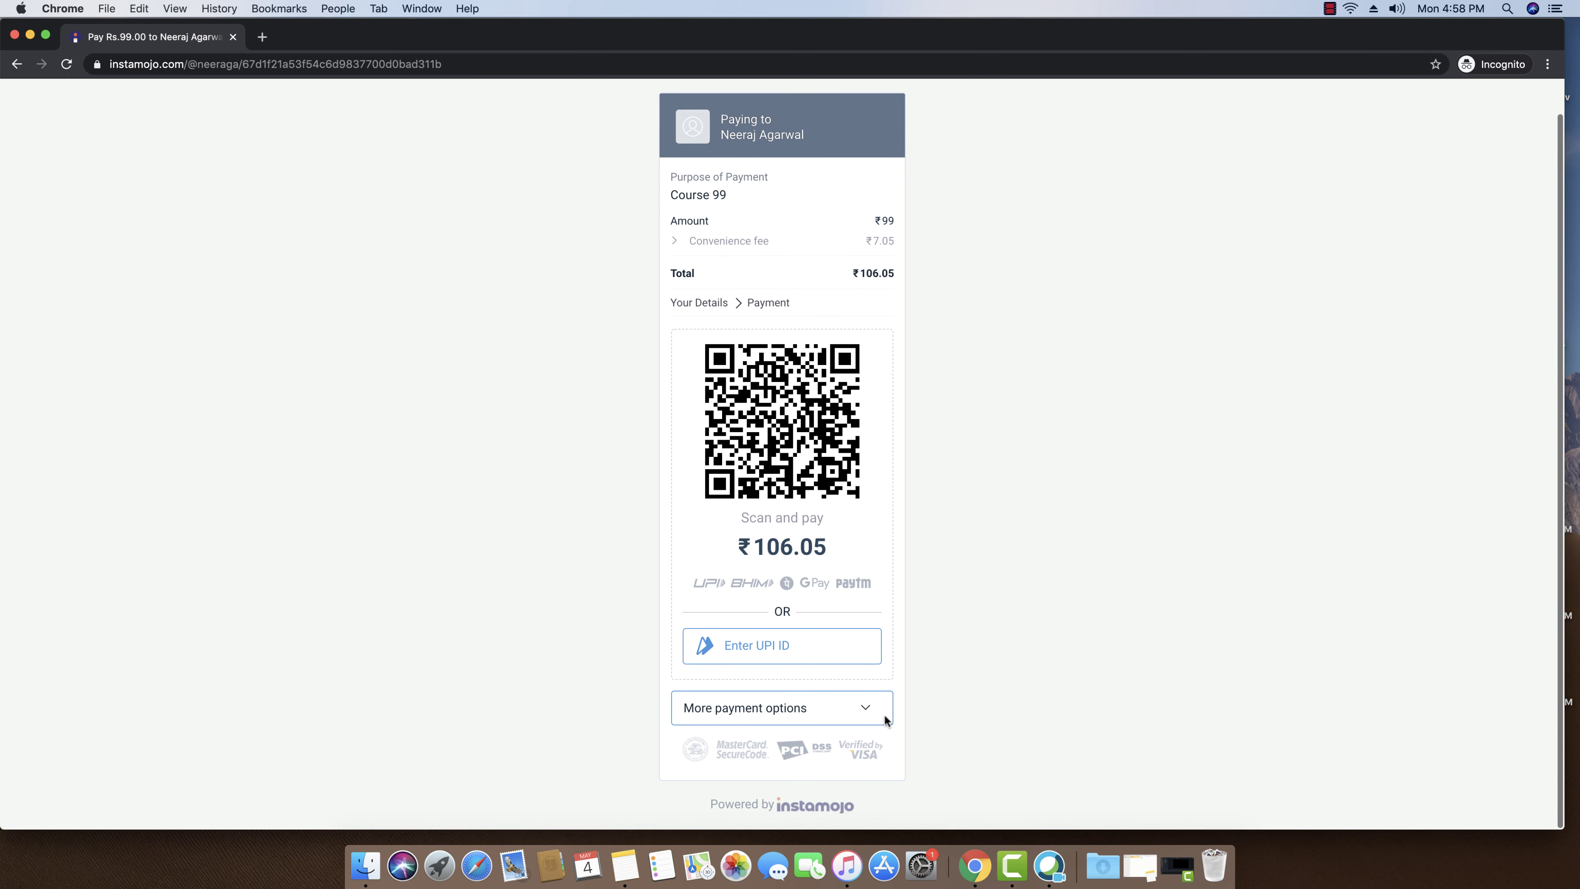
left_click(799, 713)
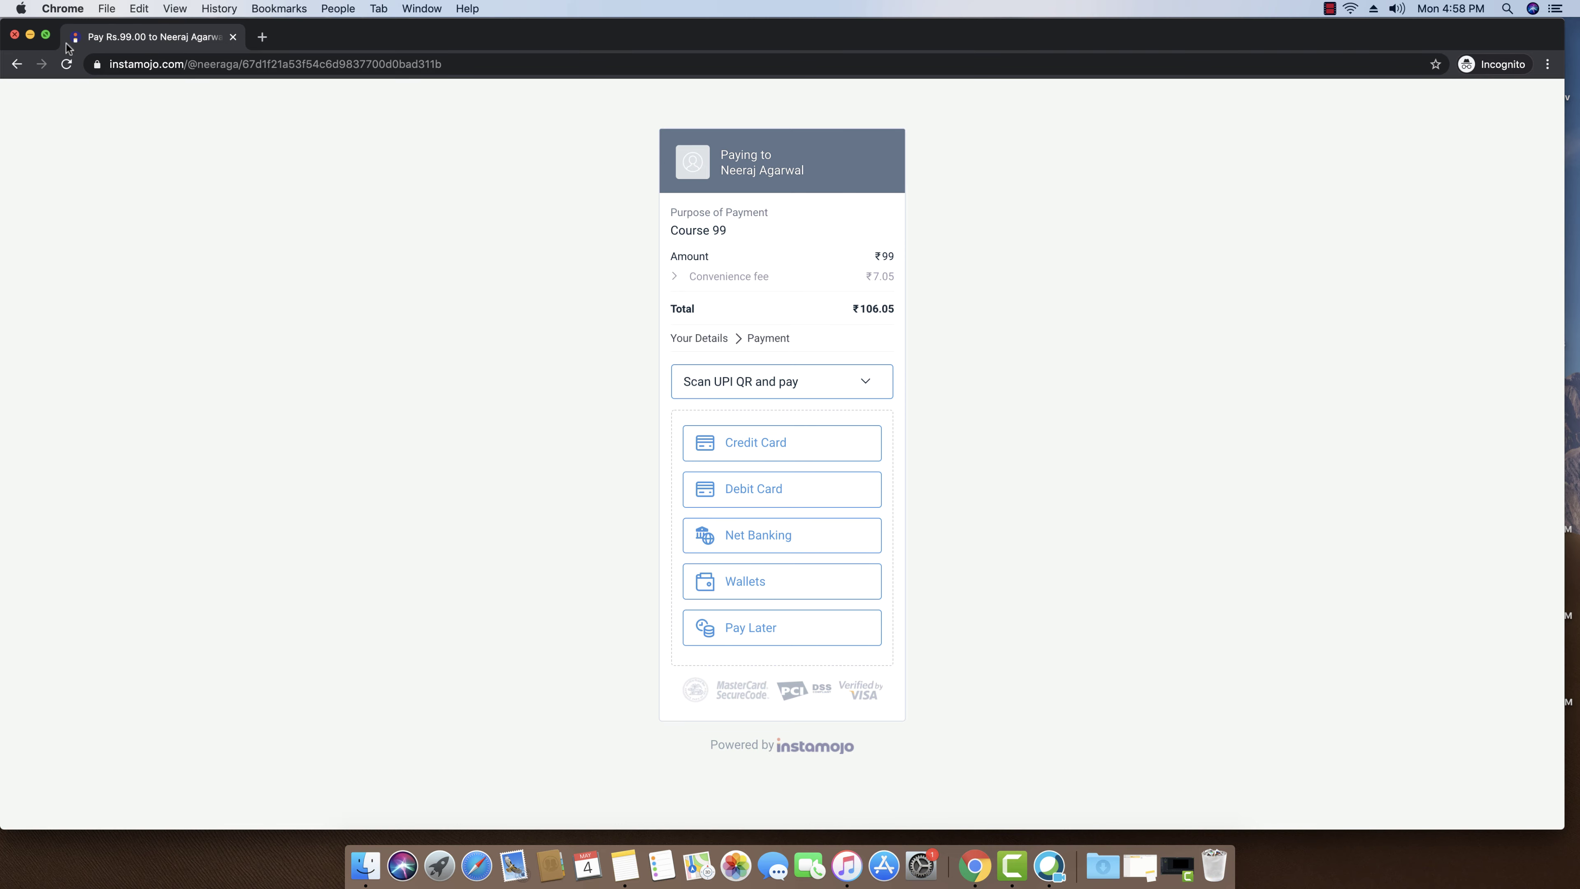
left_click(30, 37)
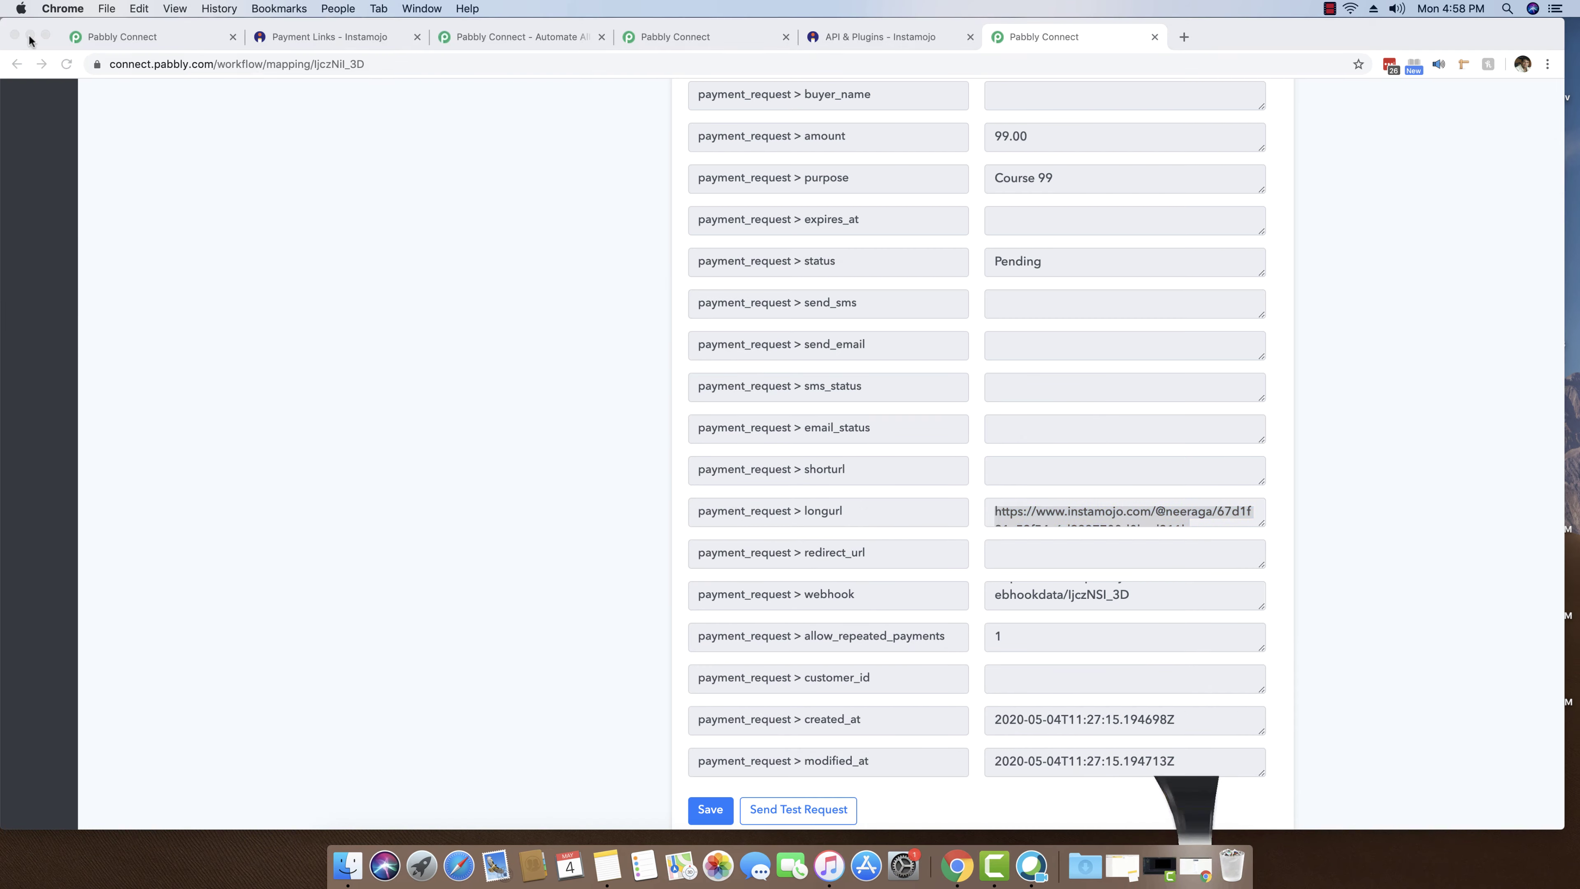
- Save the Course 99 Create Payment Link step in the last Pabbly tab and confirm success
left_click(898, 35)
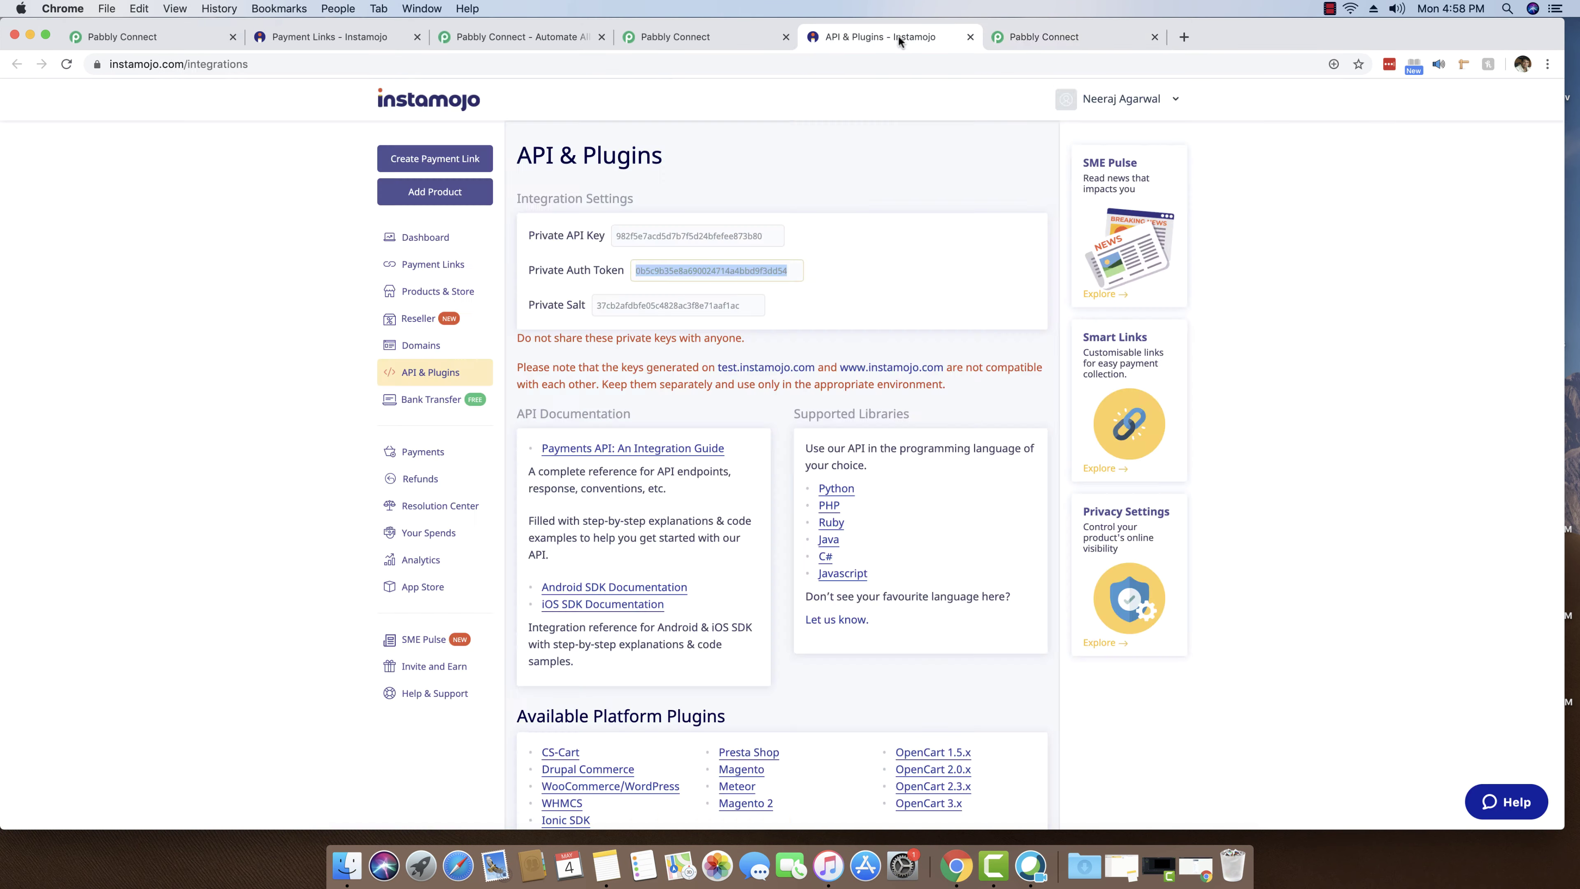
left_click_drag(685, 35, 821, 37)
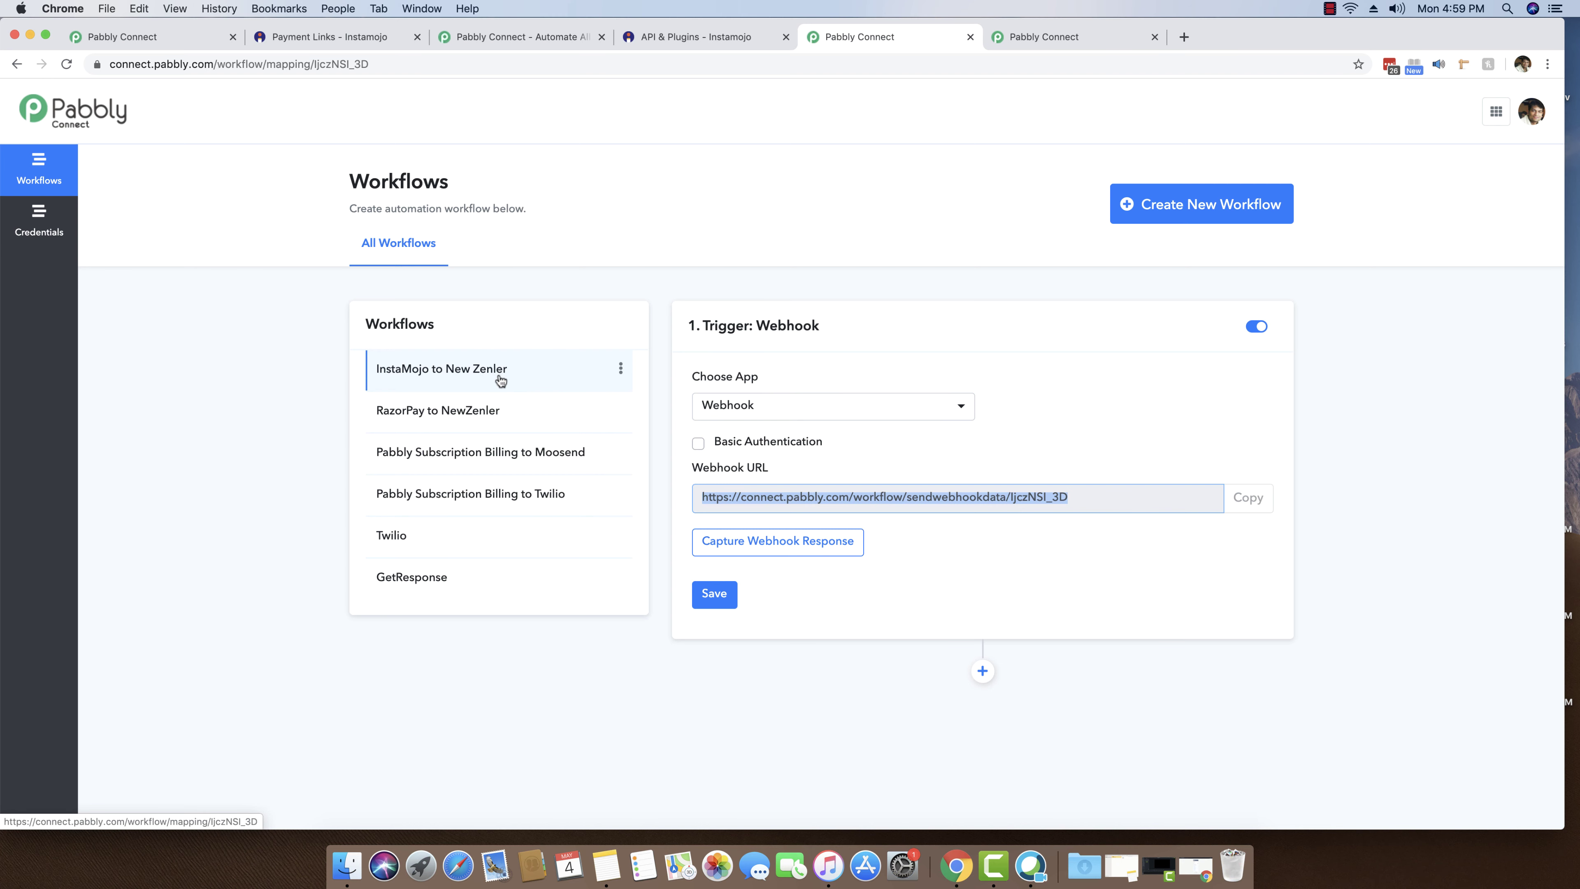
left_click(1033, 37)
scroll(1058, 299, "down", 3)
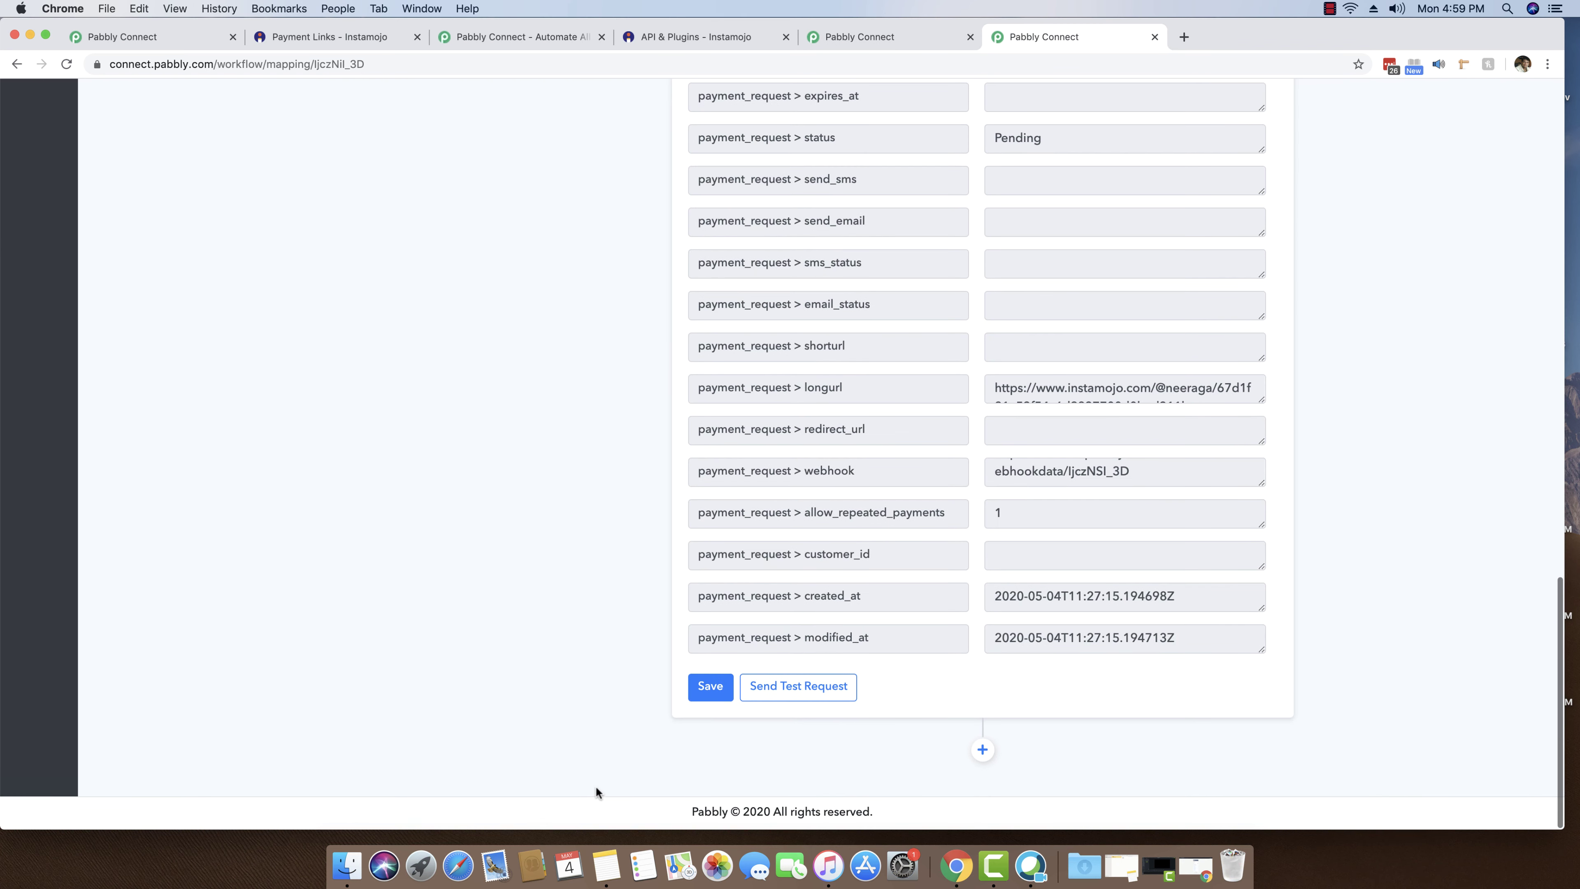
left_click(712, 687)
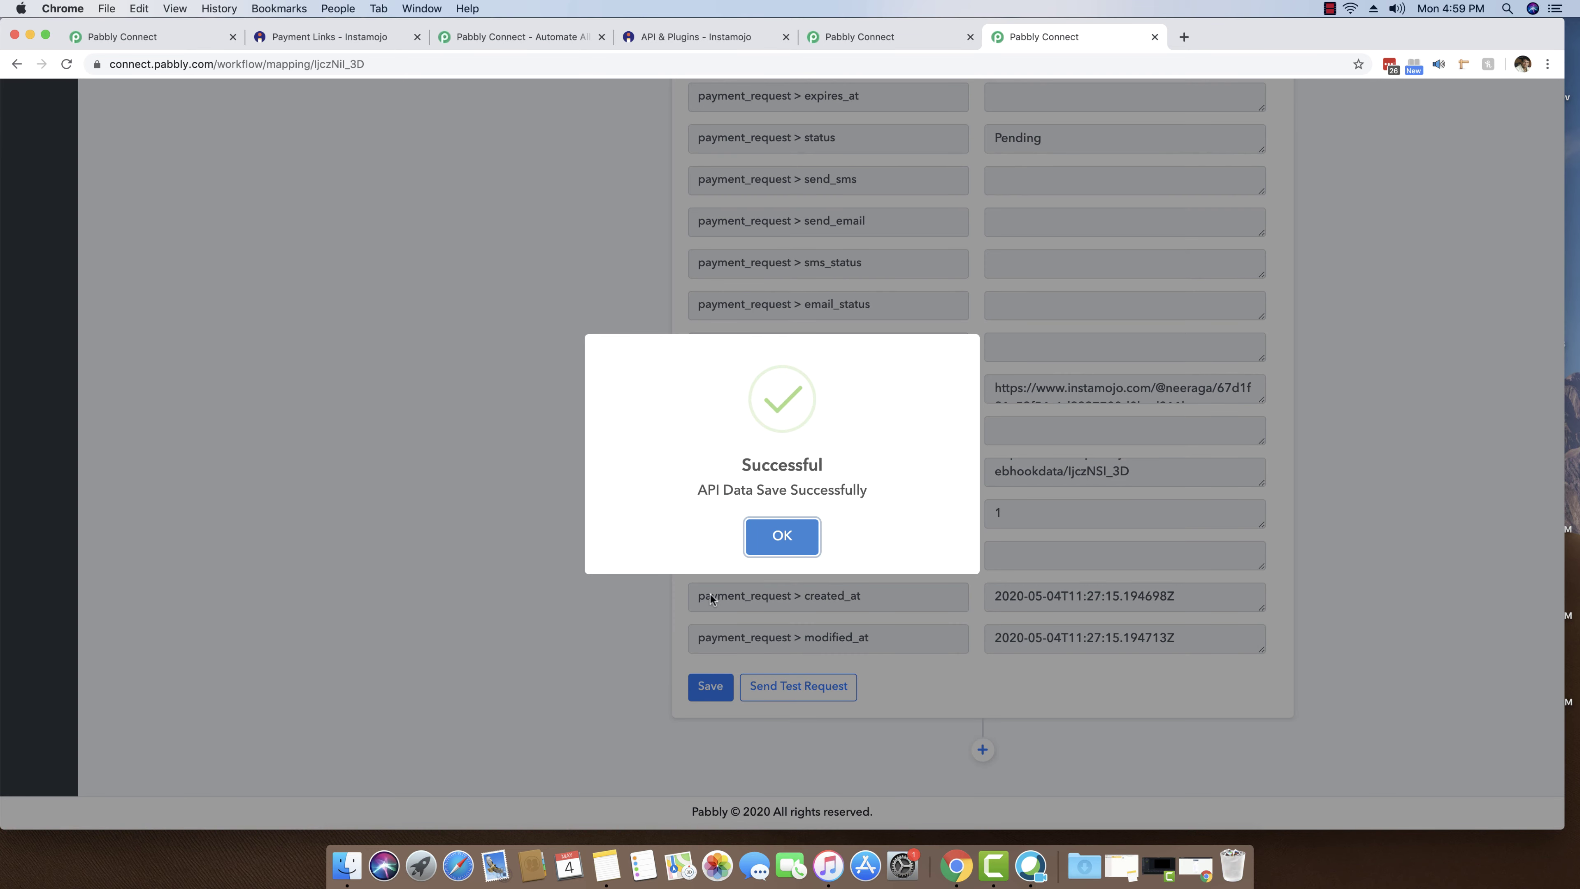
left_click(764, 544)
scroll(427, 535, "up", 10)
scroll(277, 443, "down", 2)
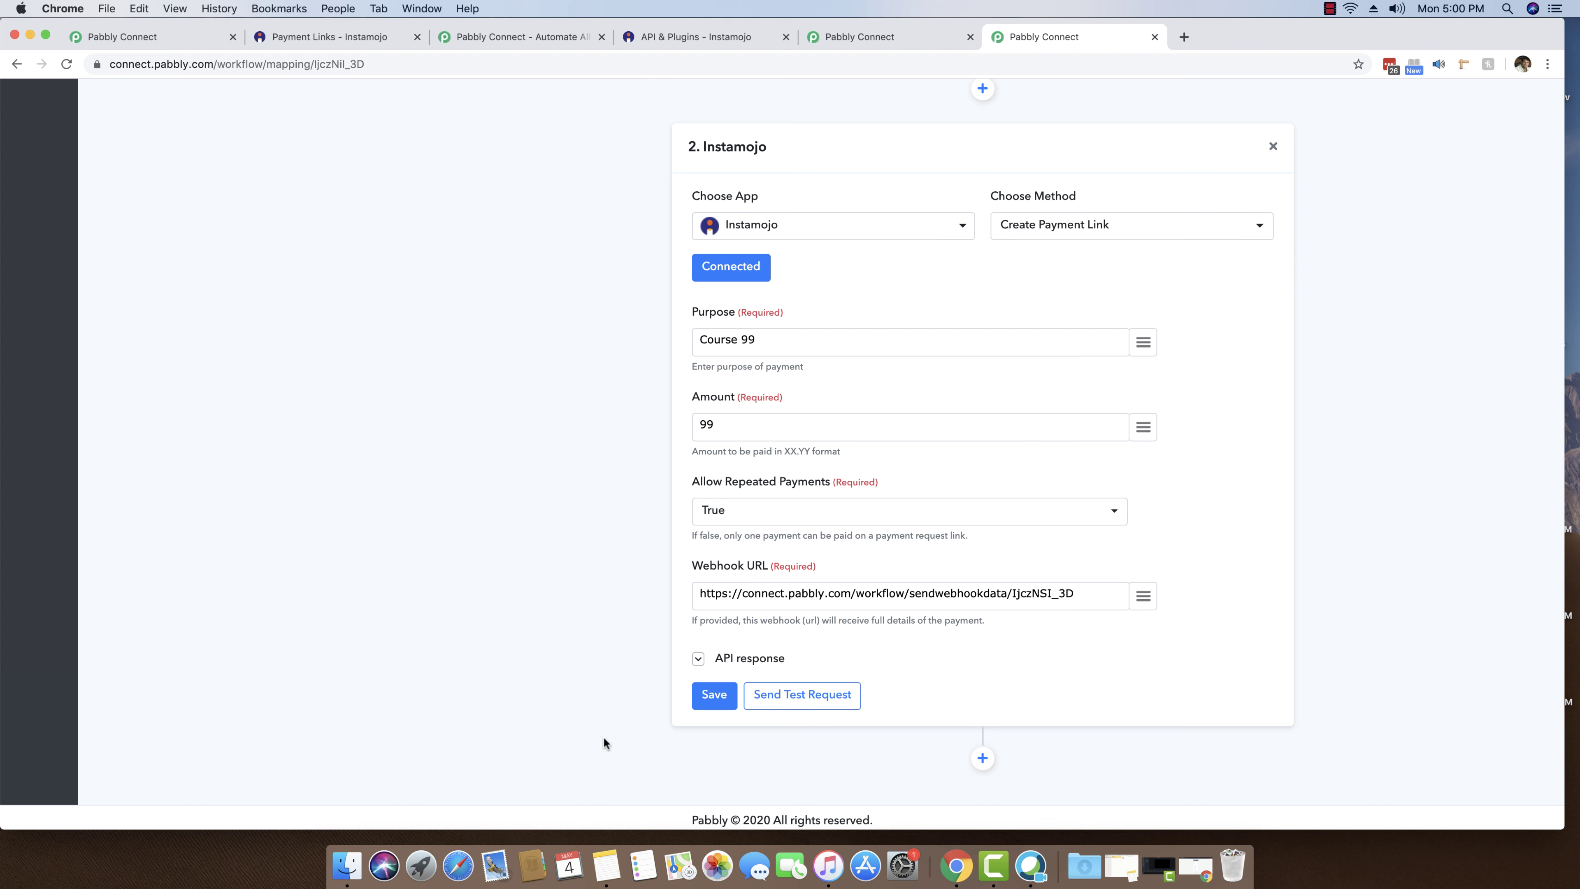
scroll(1011, 307, "up", 6)
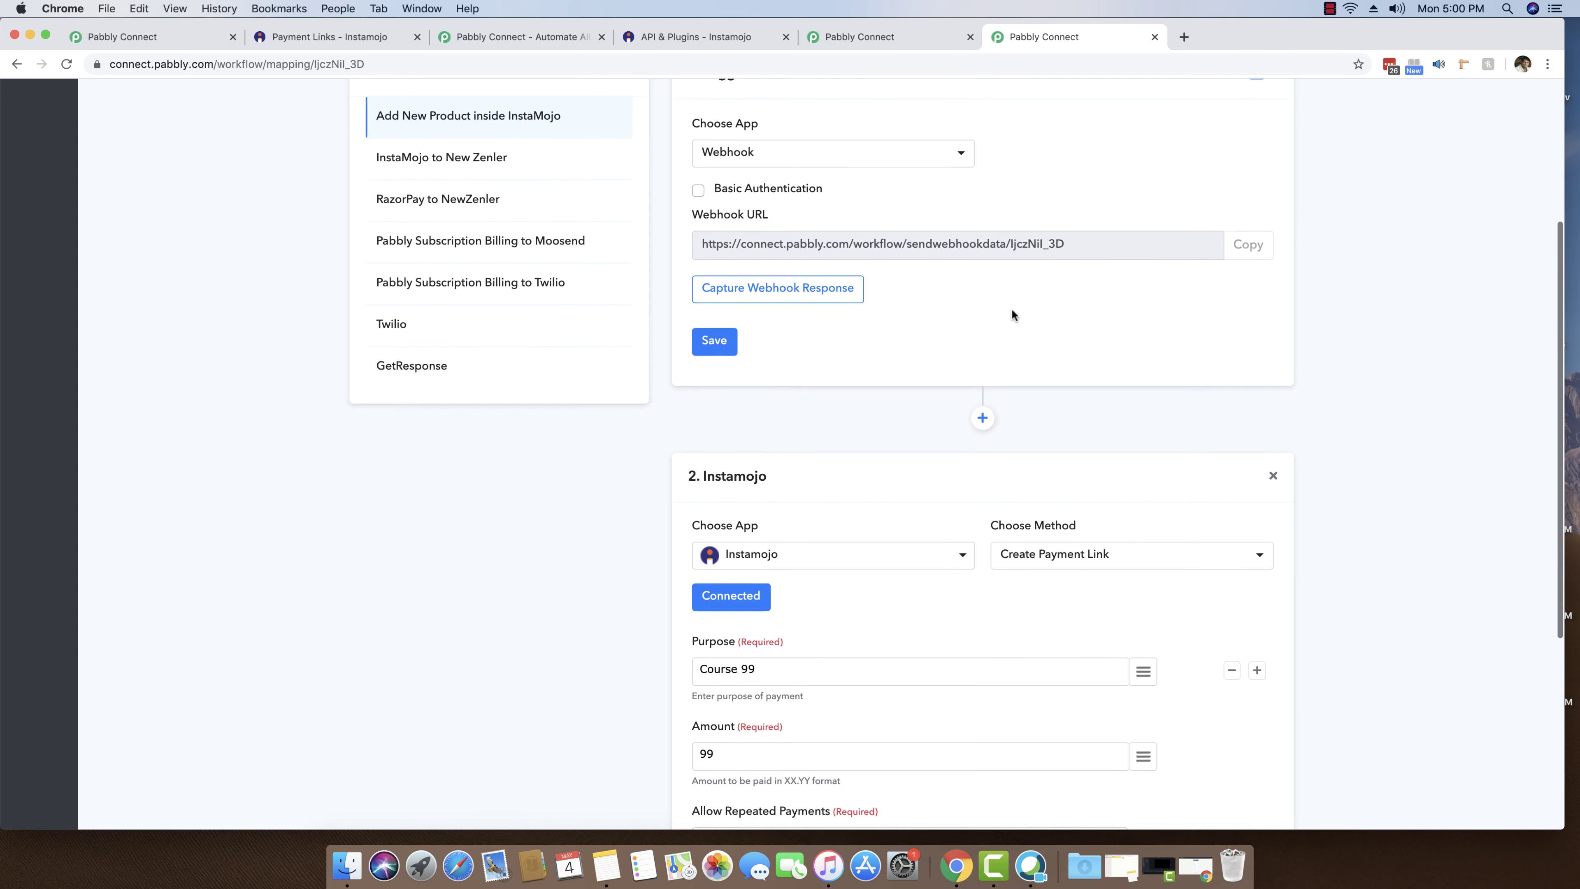
- Close the extra Pabbly tab, returning to the InstaMojo to New Zenler webhook trigger
left_click(1154, 37)
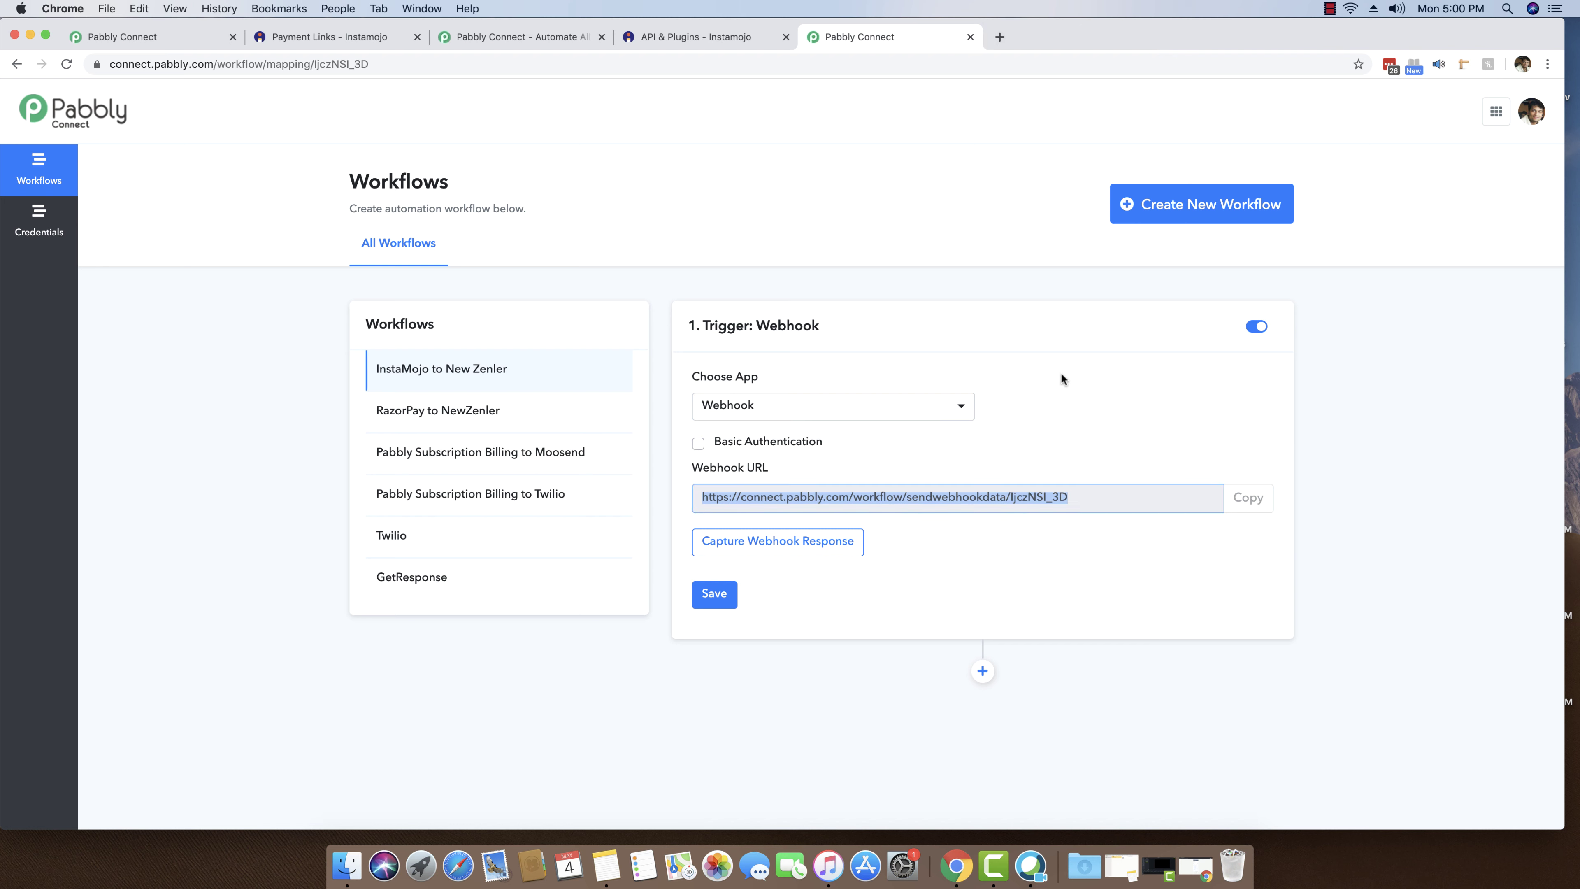
left_click(1079, 504)
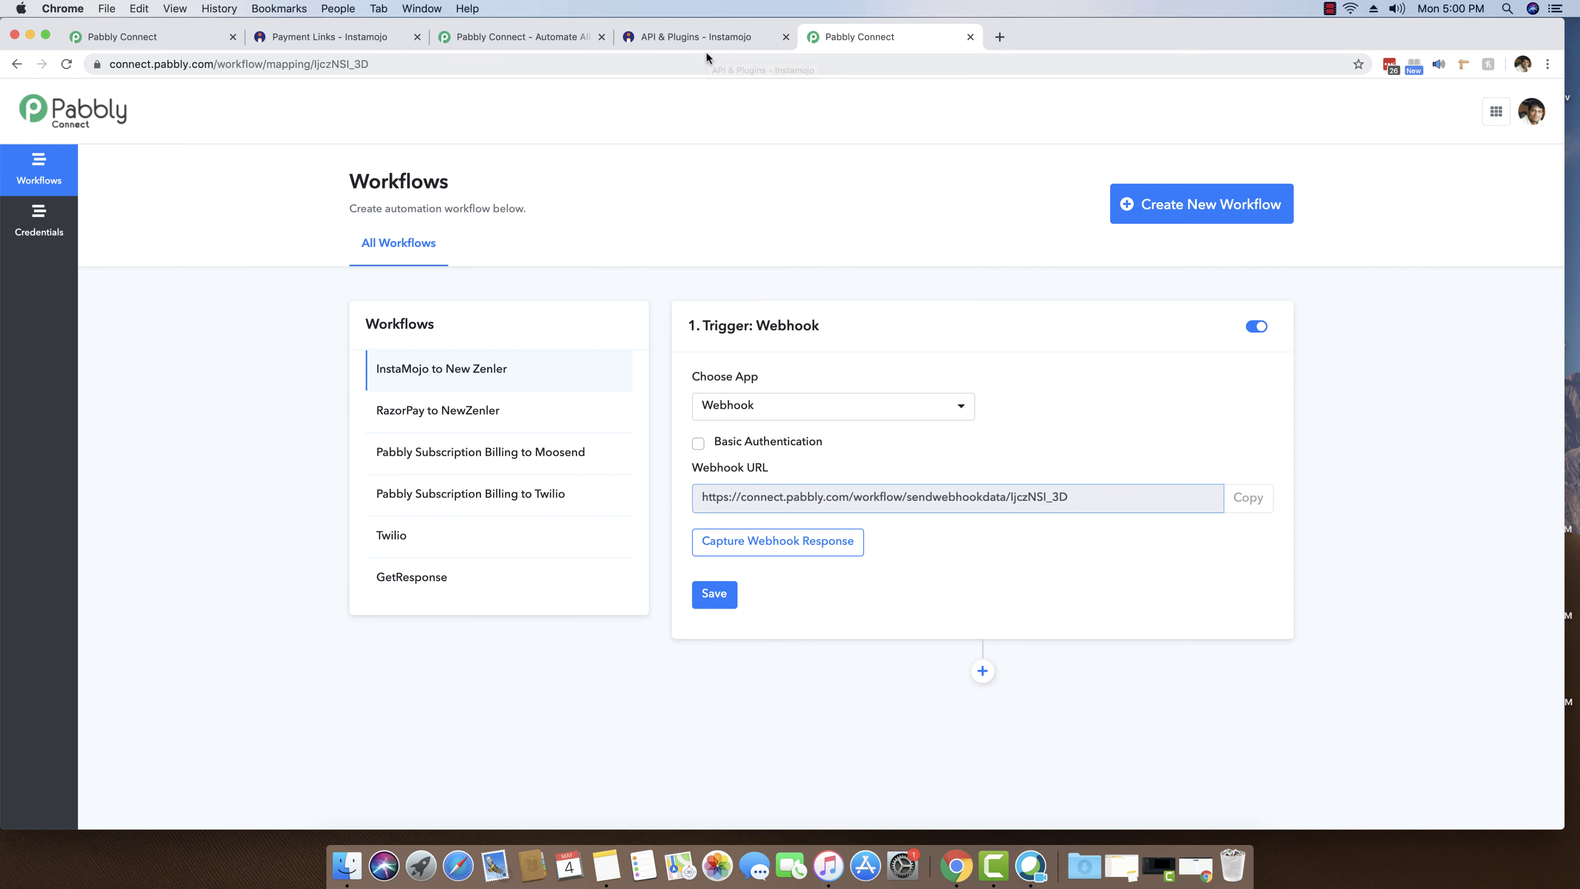
- Open the Webhook Testing Tool from Dev Tools on Instamojo's API & Plugins page
left_click(706, 38)
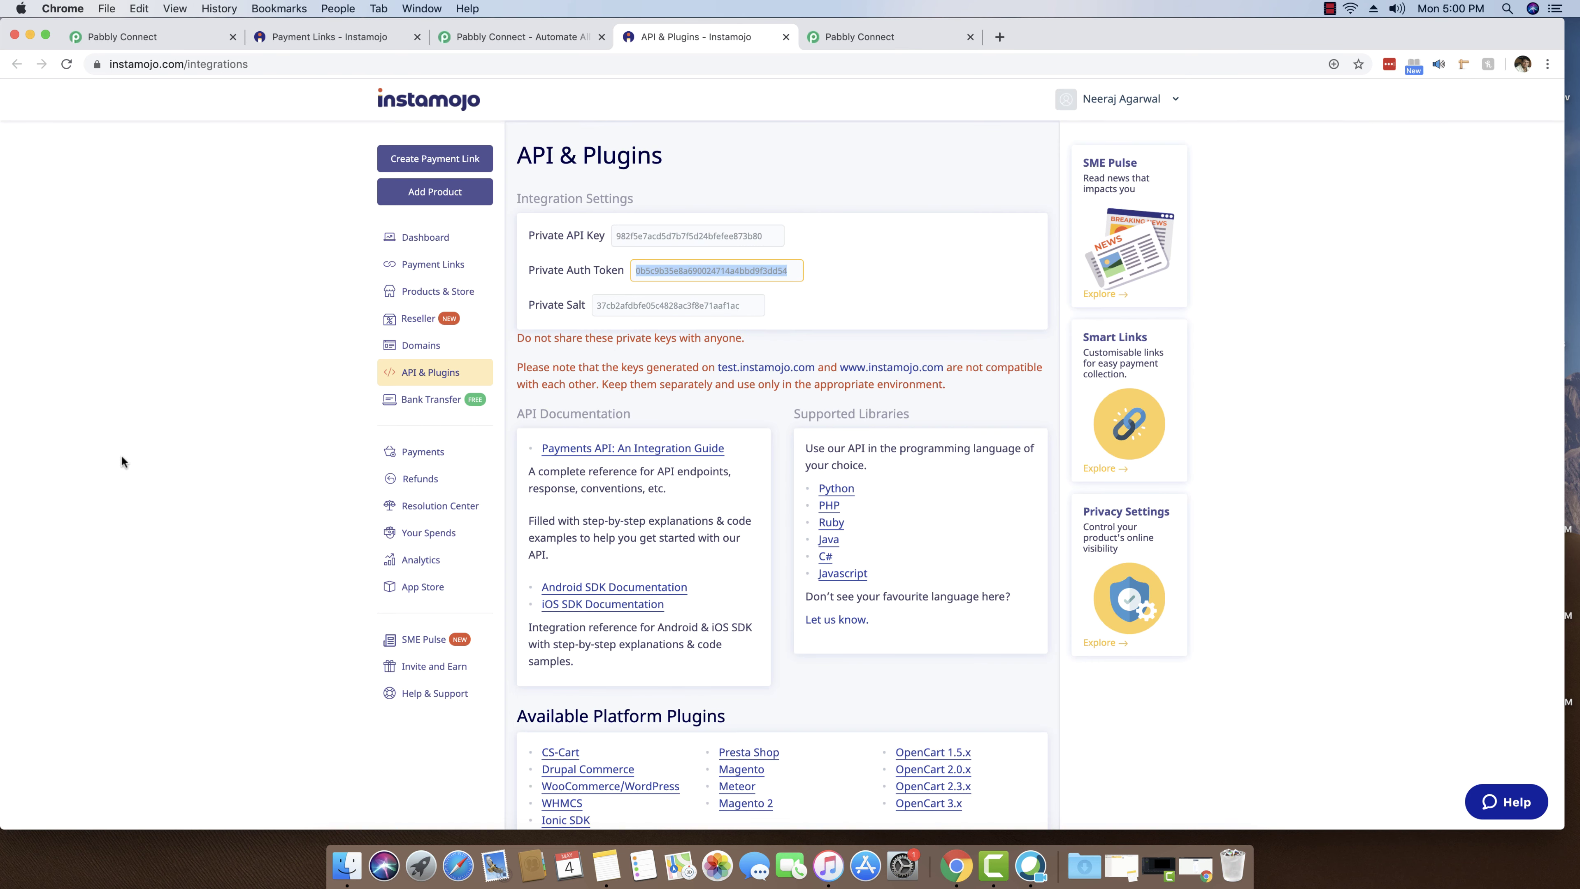
scroll(120, 461, "down", 2)
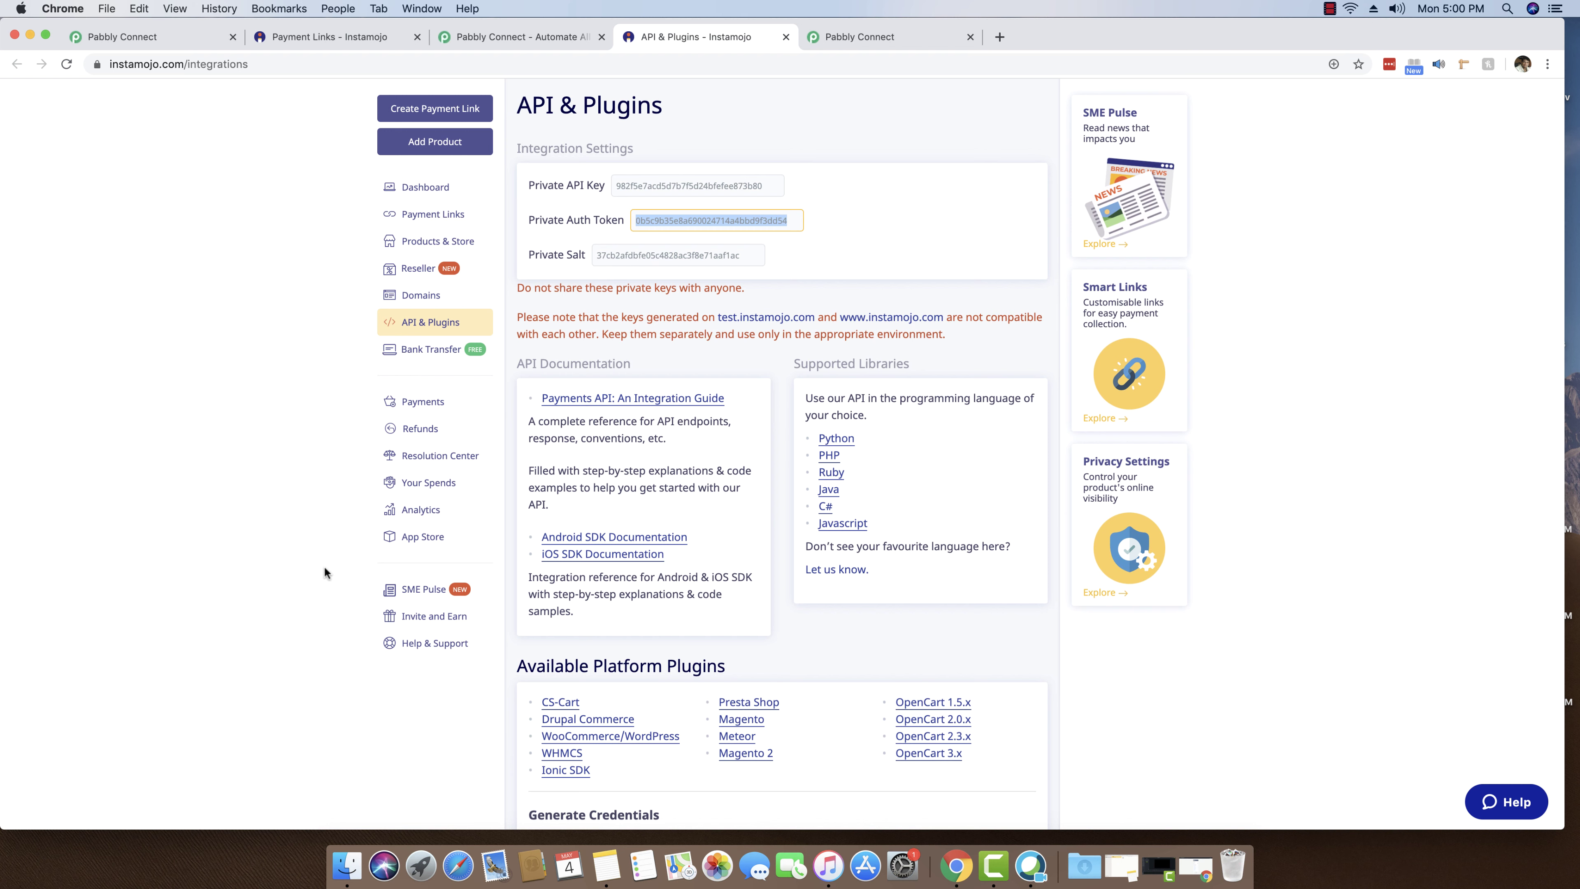
left_click(430, 324)
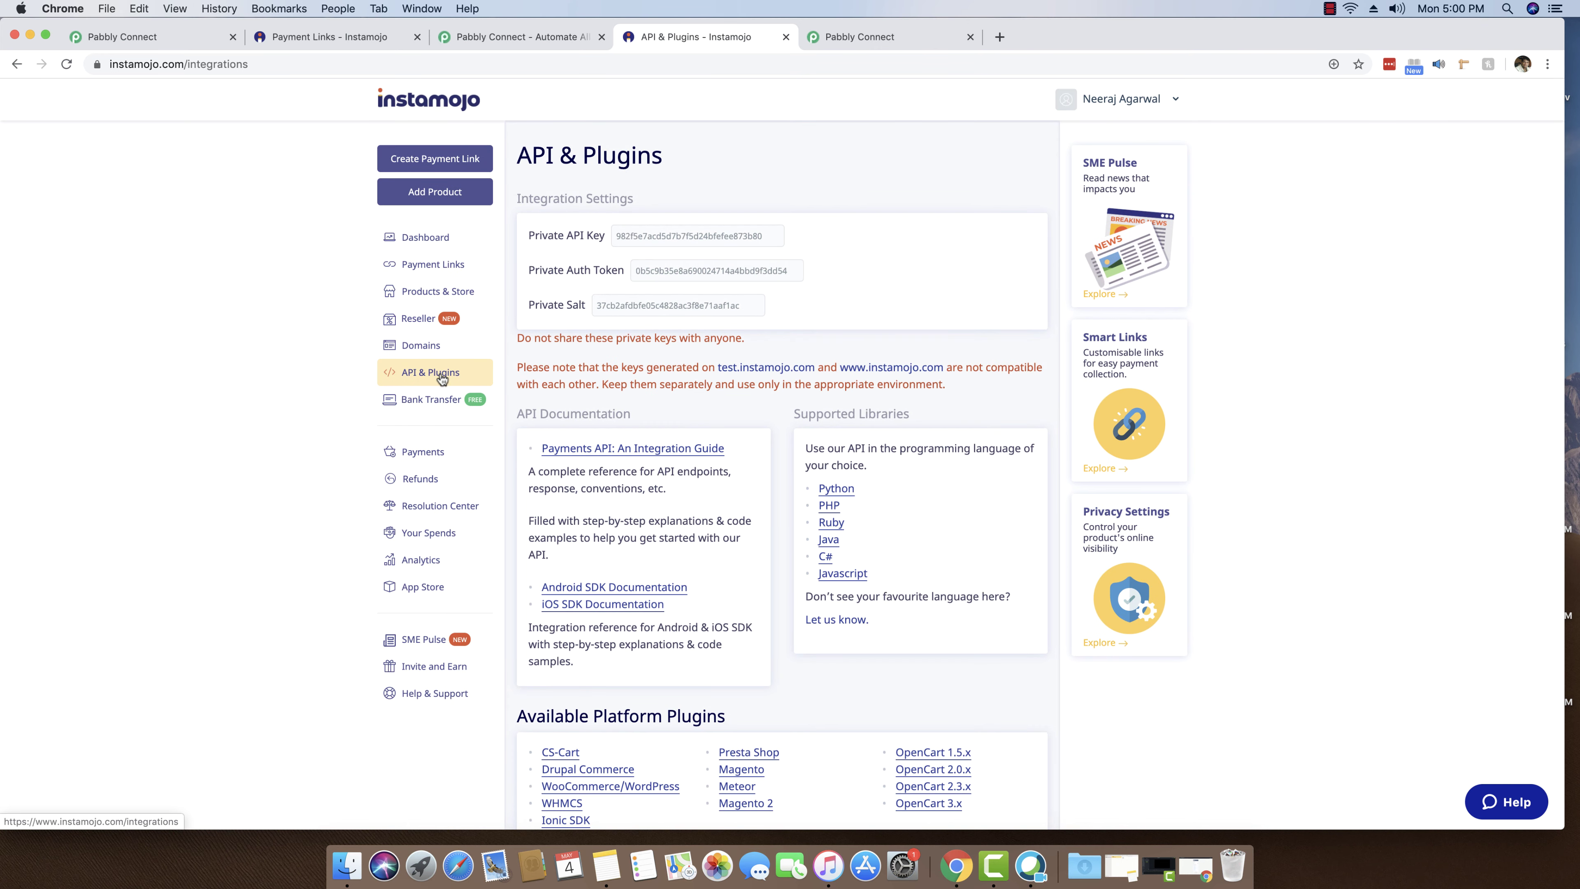
scroll(757, 456, "down", 10)
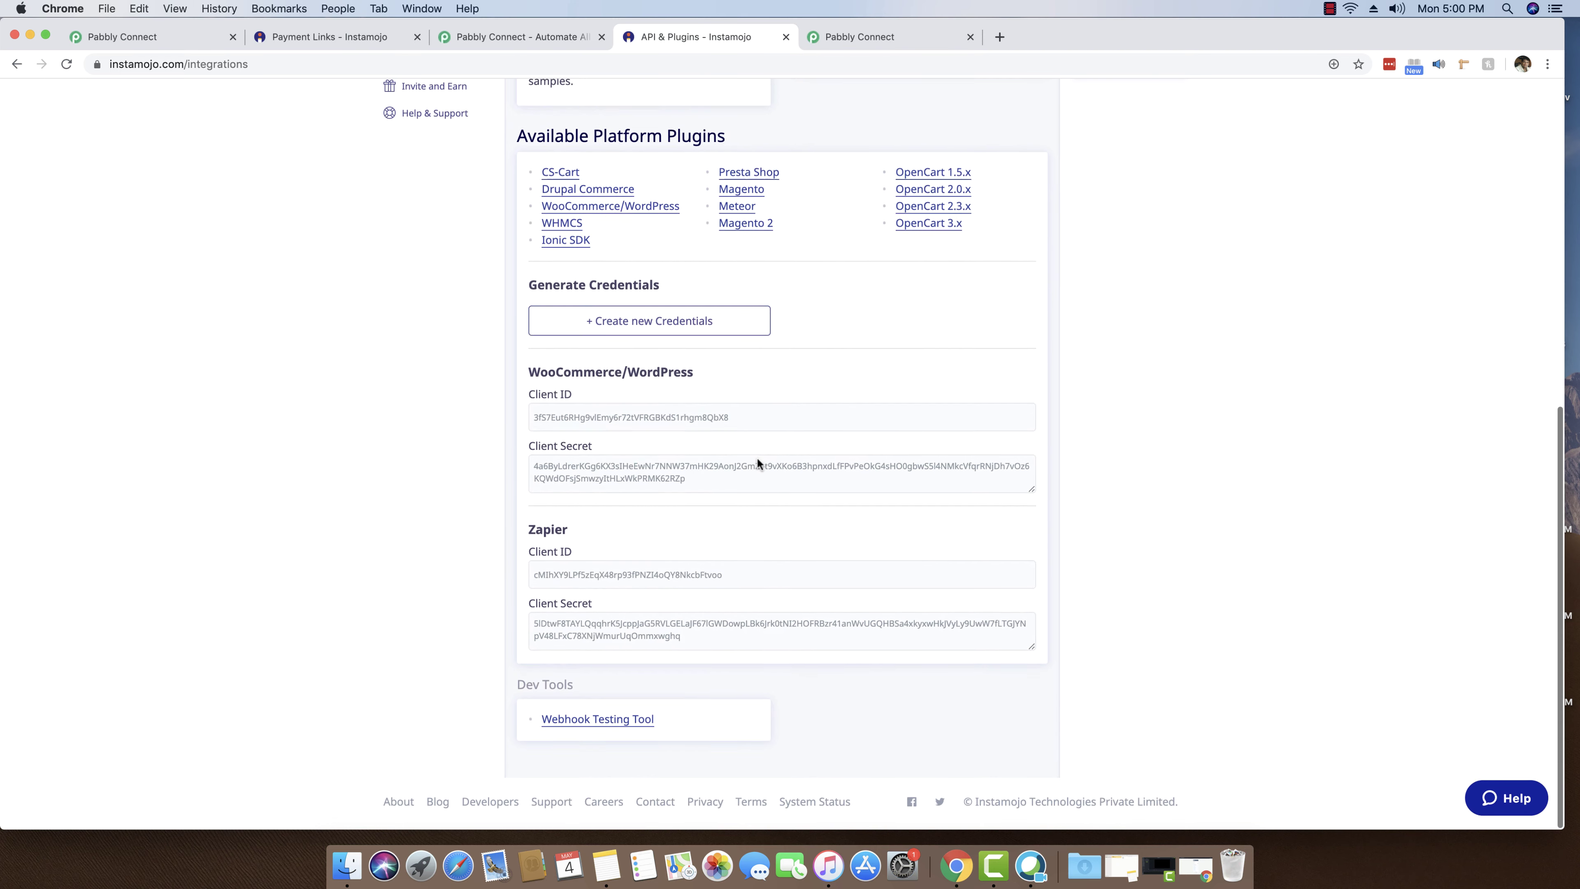
left_click(595, 725)
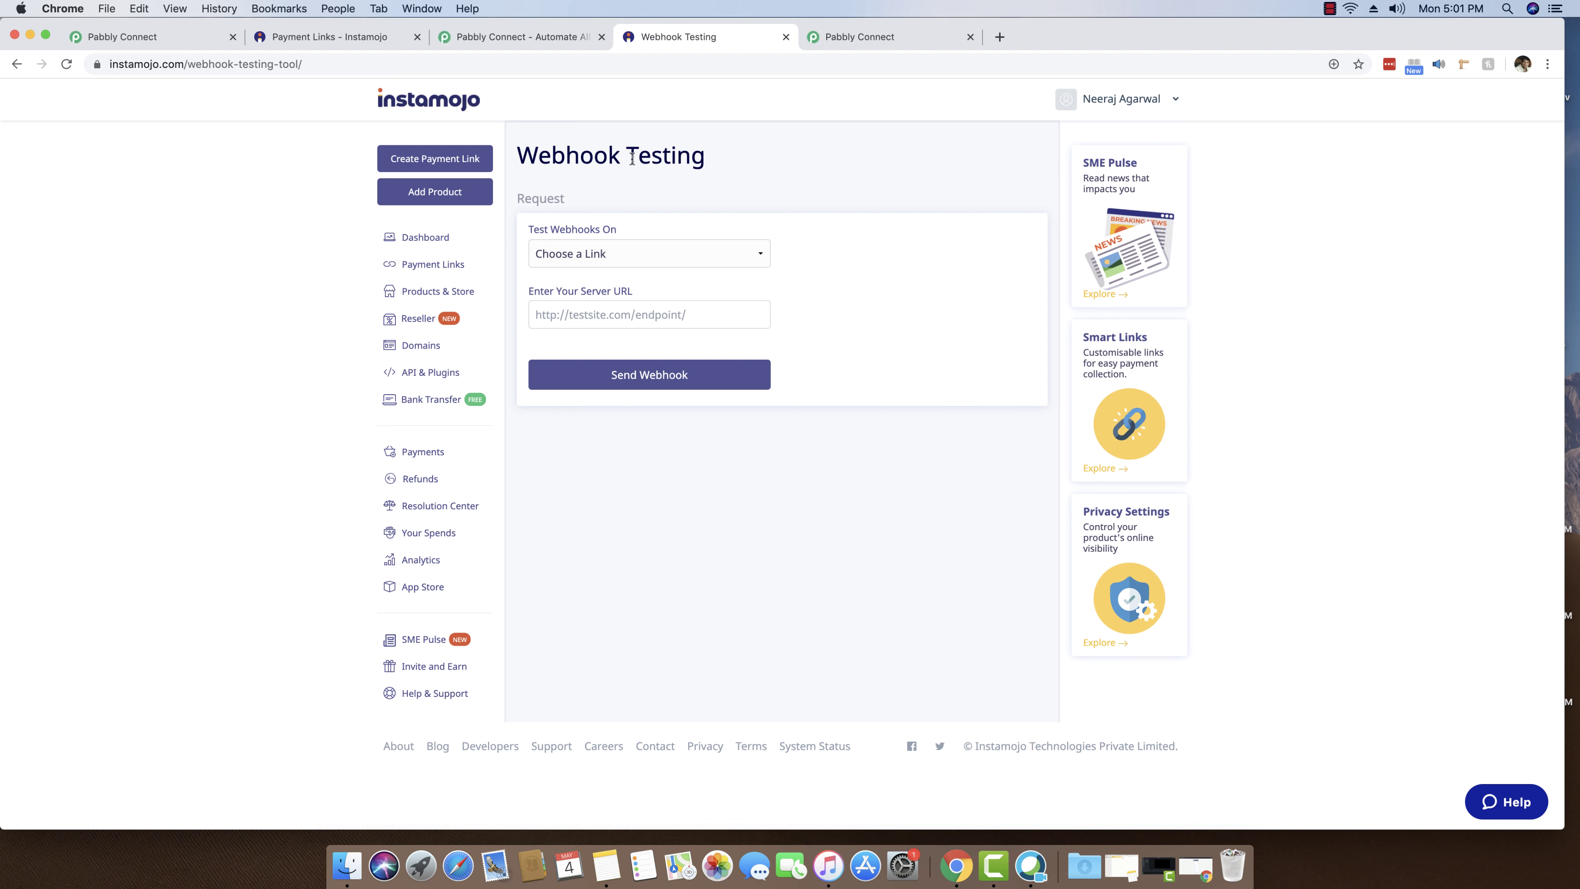
- Choose Course 99 as the link to test webhooks on
left_click(618, 255)
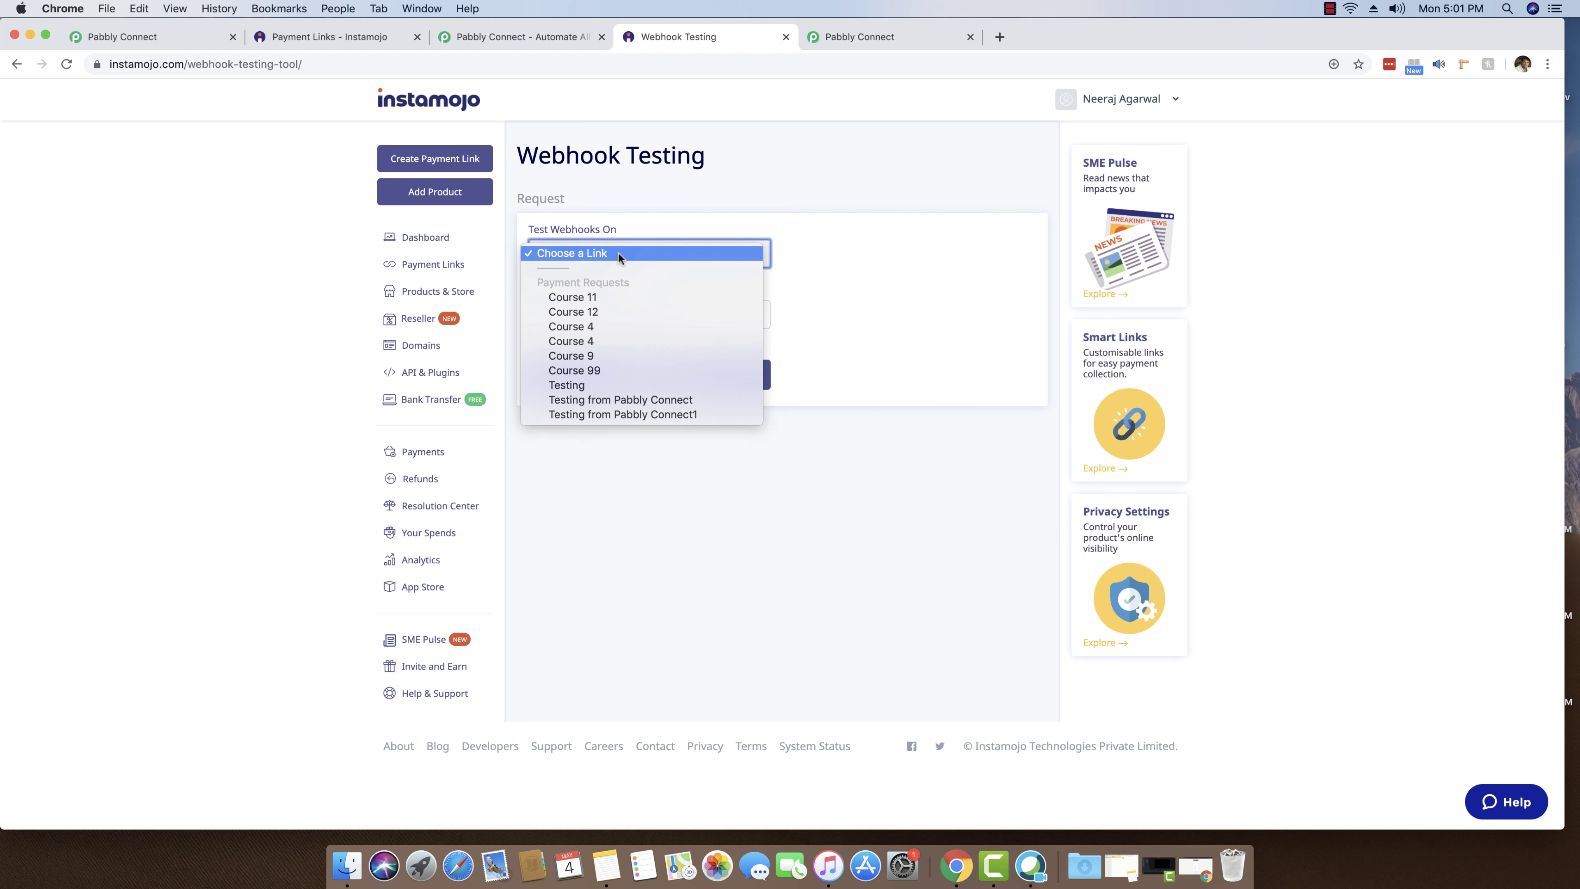
left_click(591, 371)
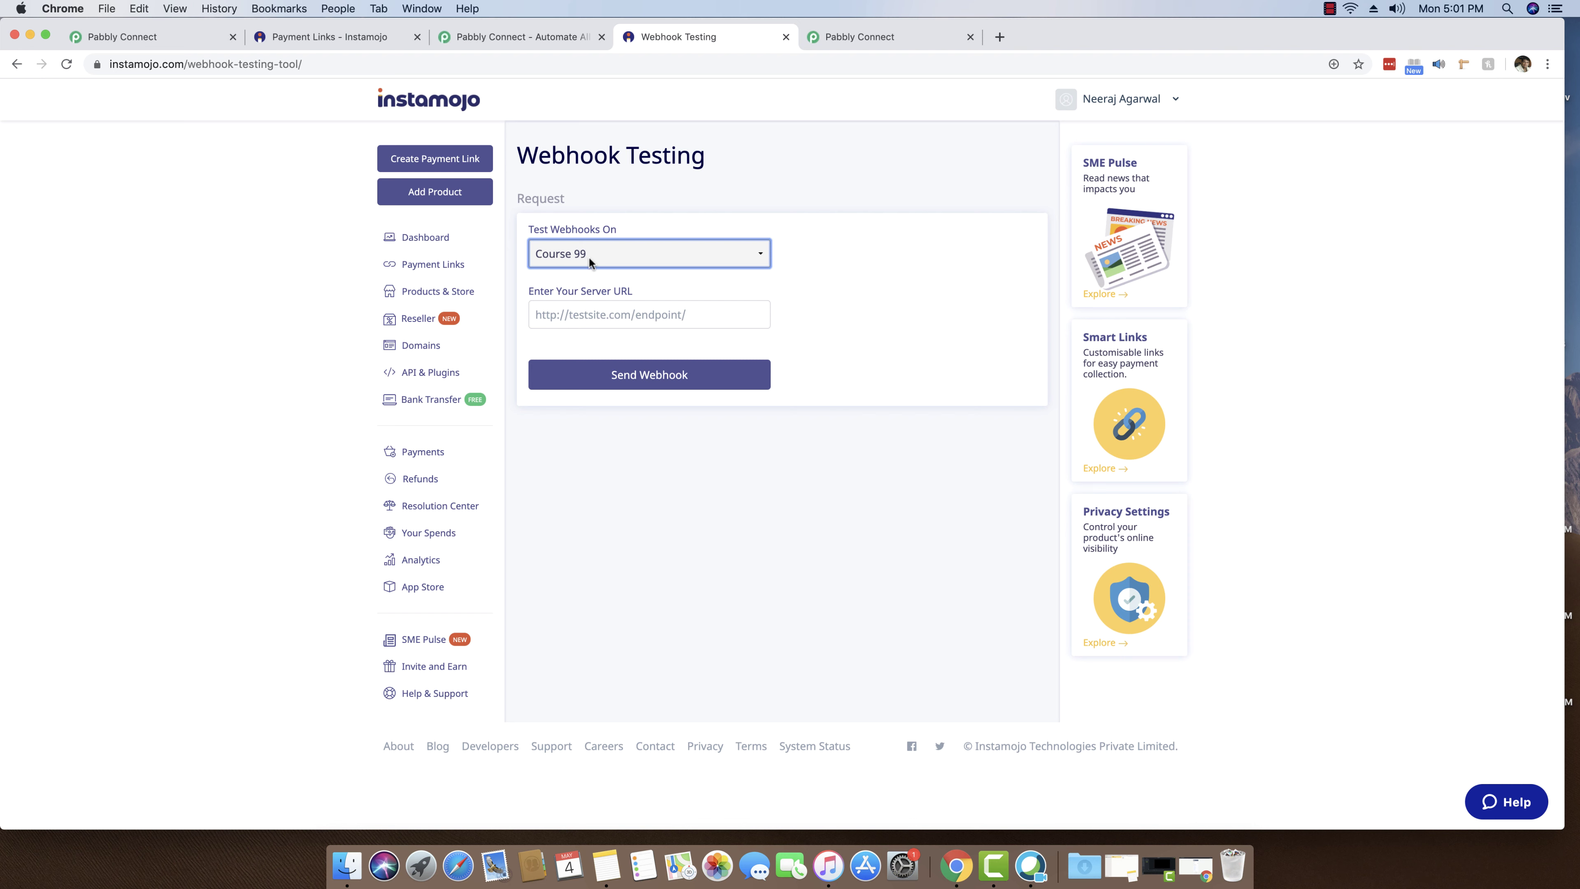
left_click(607, 314)
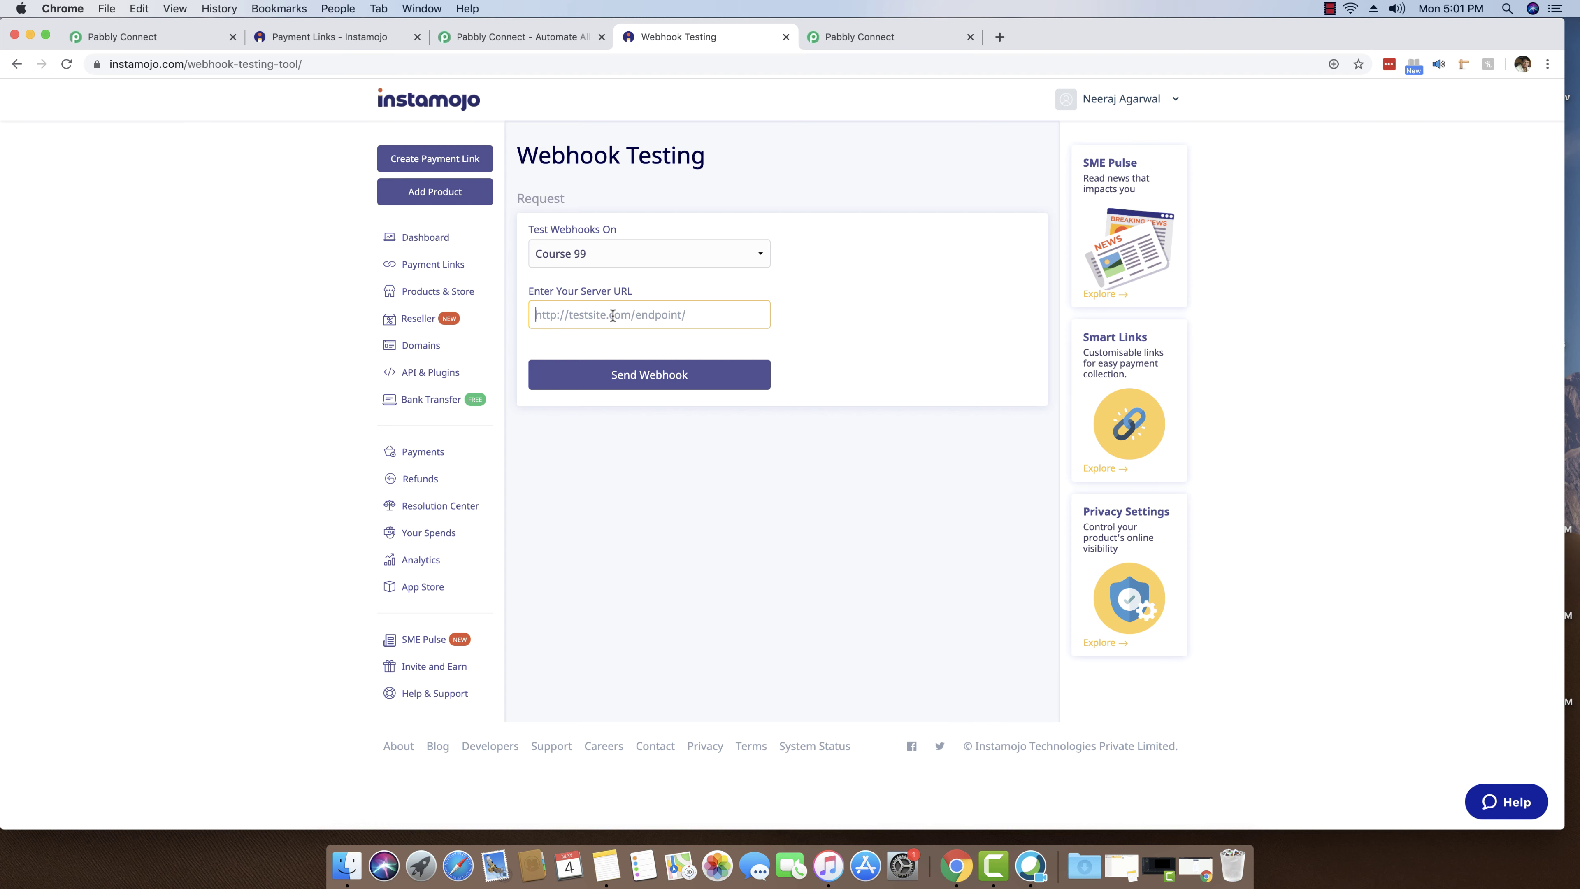
- Paste the Pabbly workflow's webhook URL as the tester's server URL
left_click(857, 39)
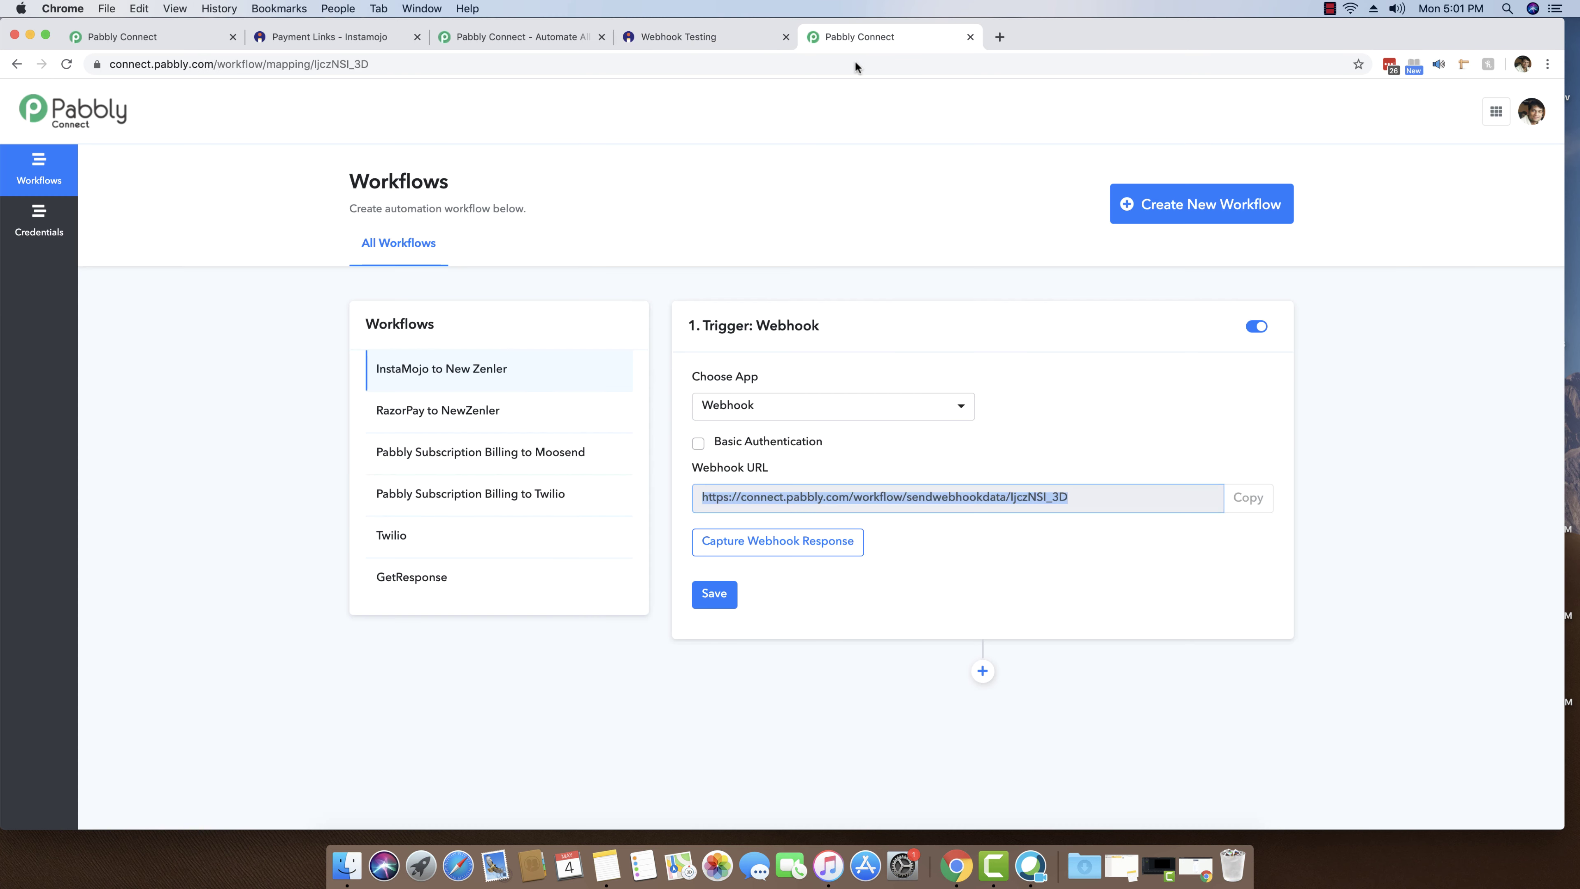
right_click(832, 494)
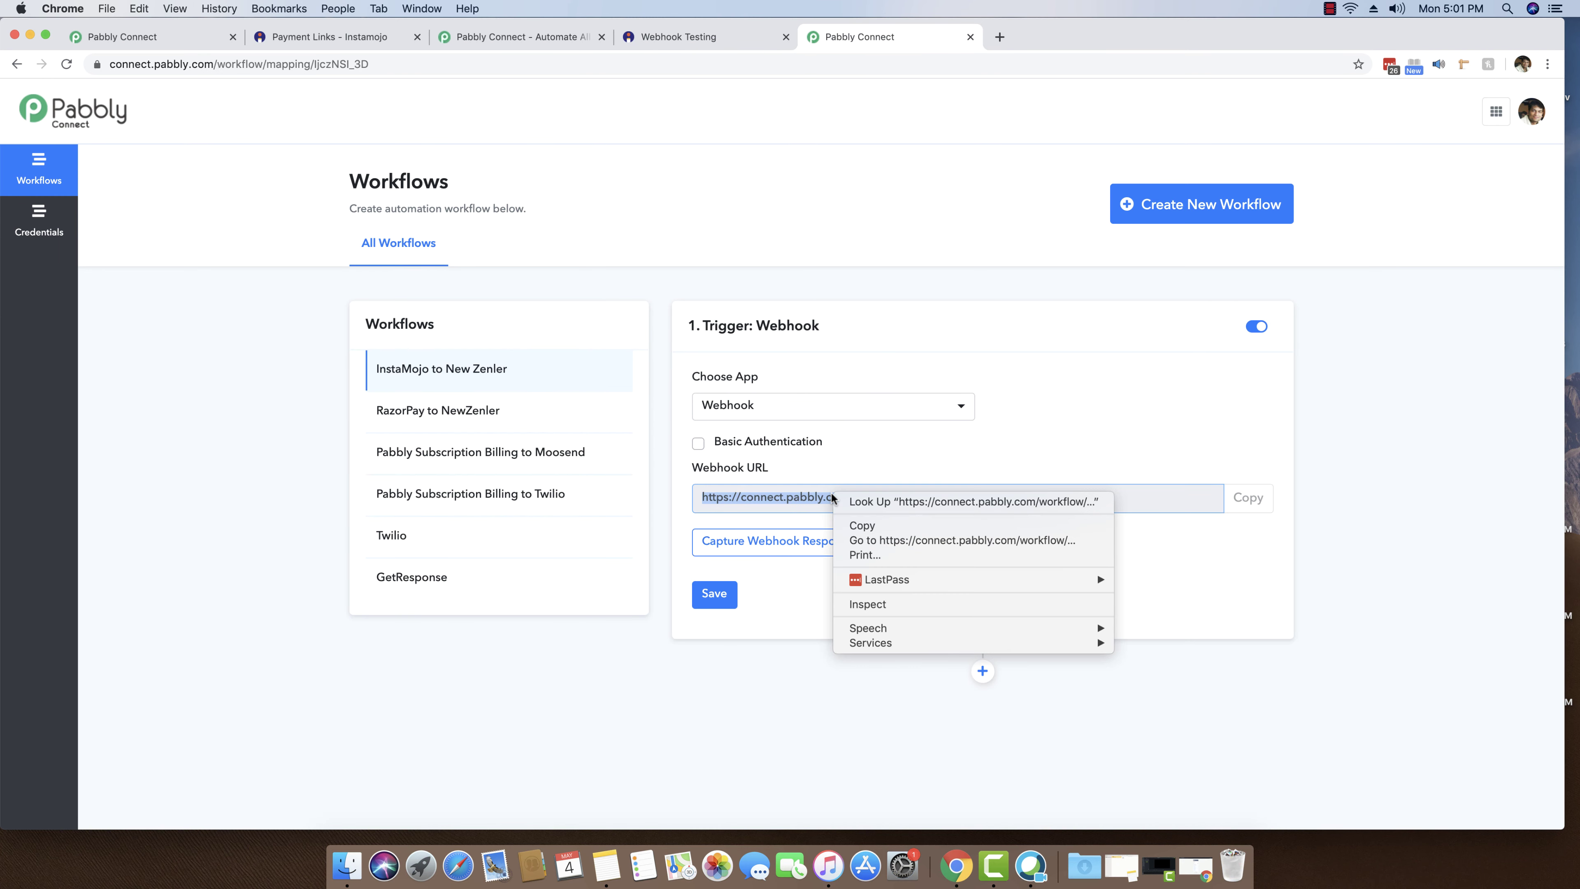
left_click(868, 524)
left_click(675, 37)
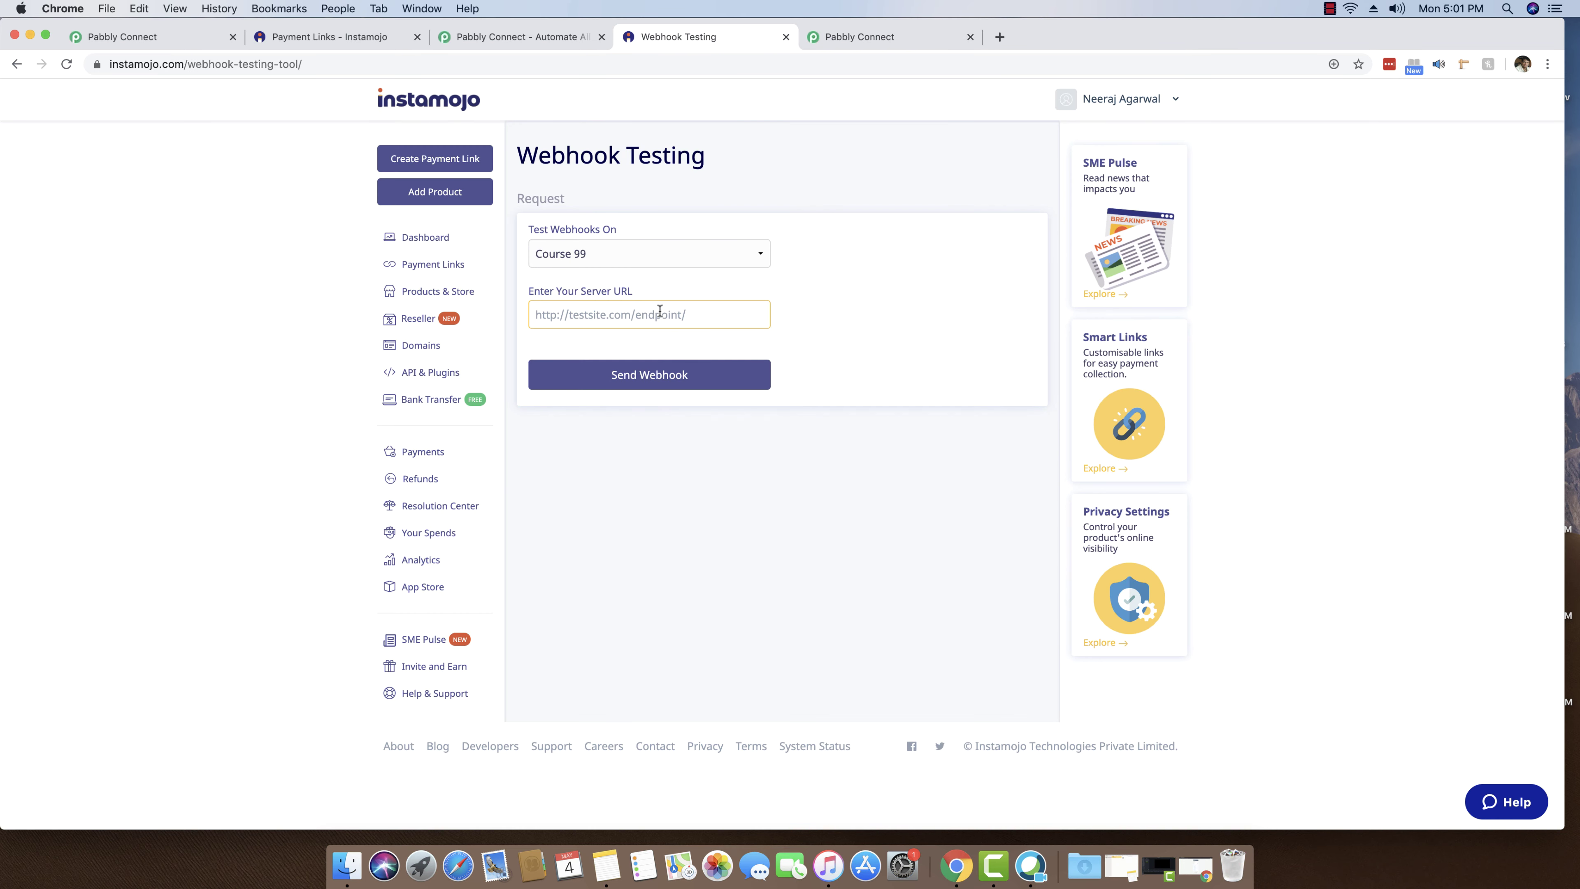
right_click(658, 307)
left_click(710, 410)
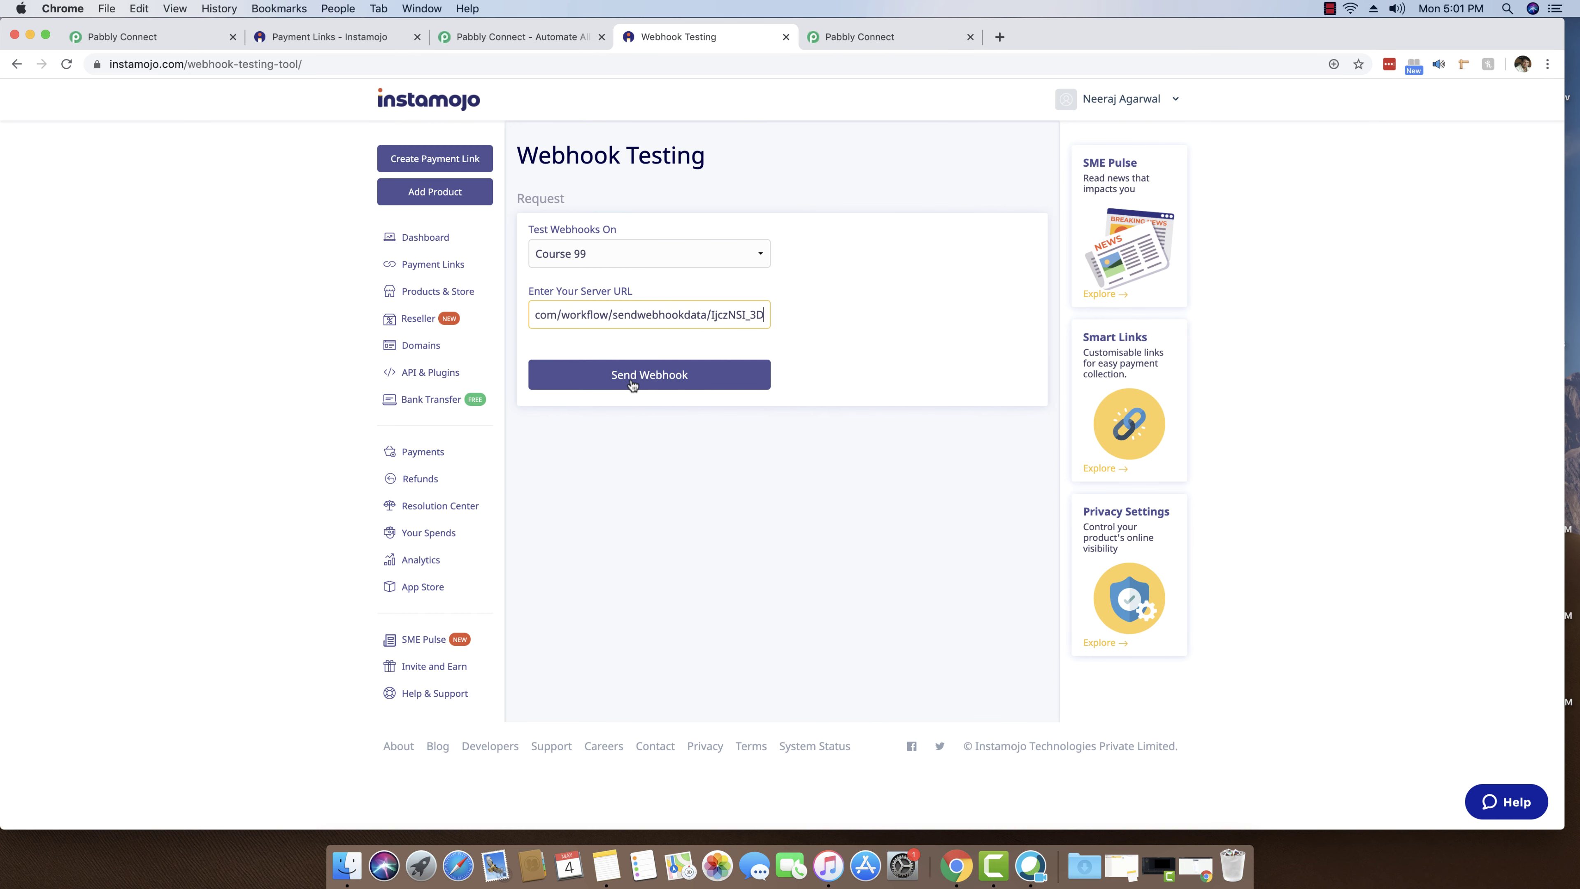
left_click(871, 37)
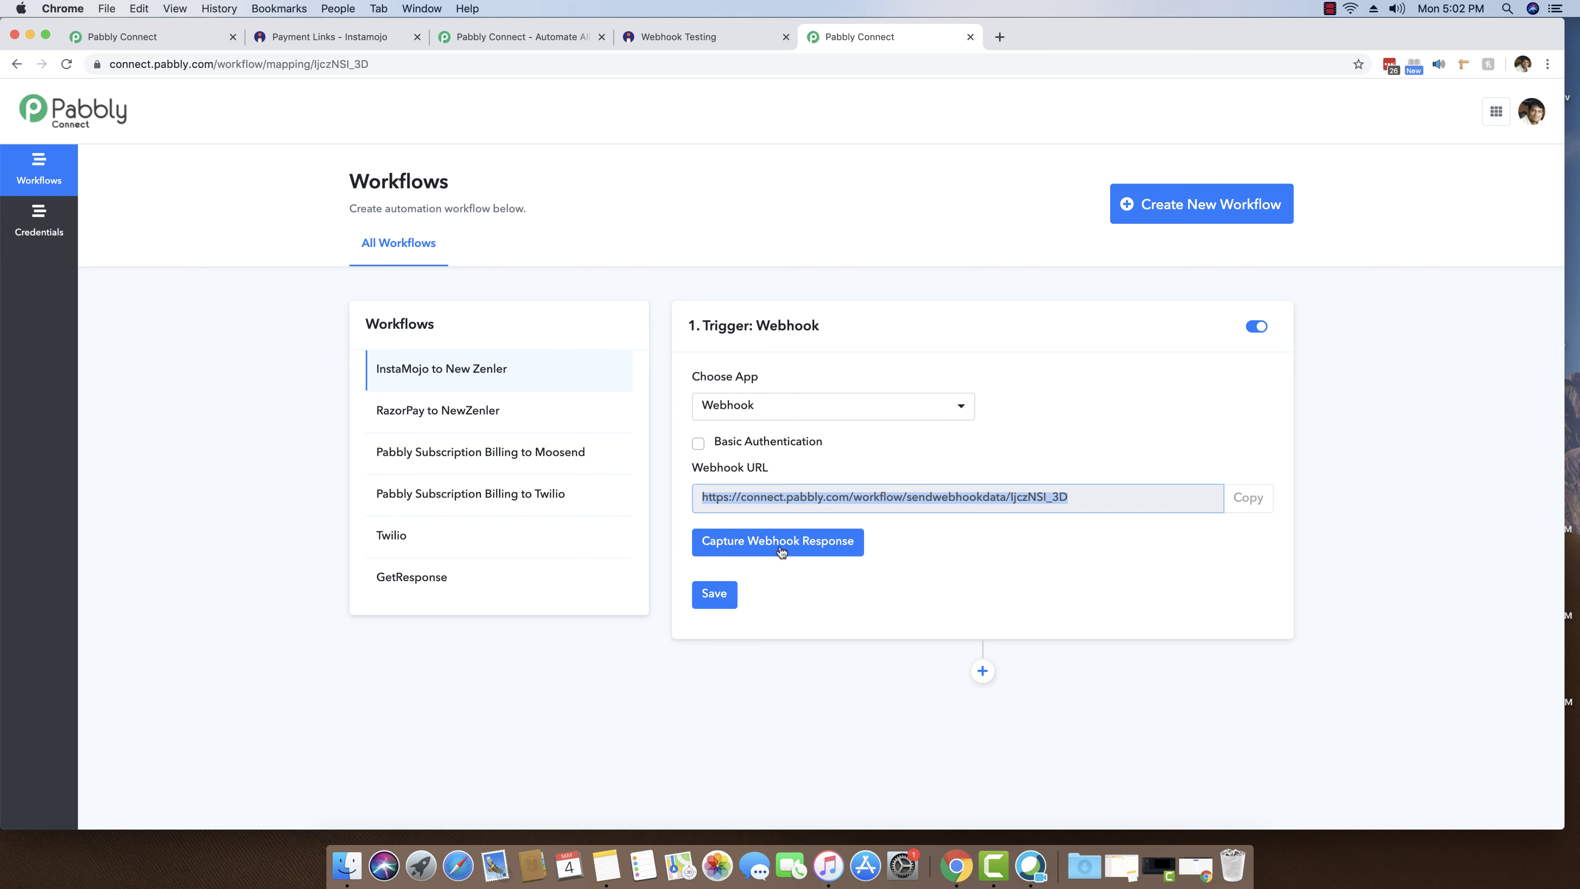
- Start capturing the webhook and send Instamojo's Course 99 test webhook, which returns status 200
left_click(780, 551)
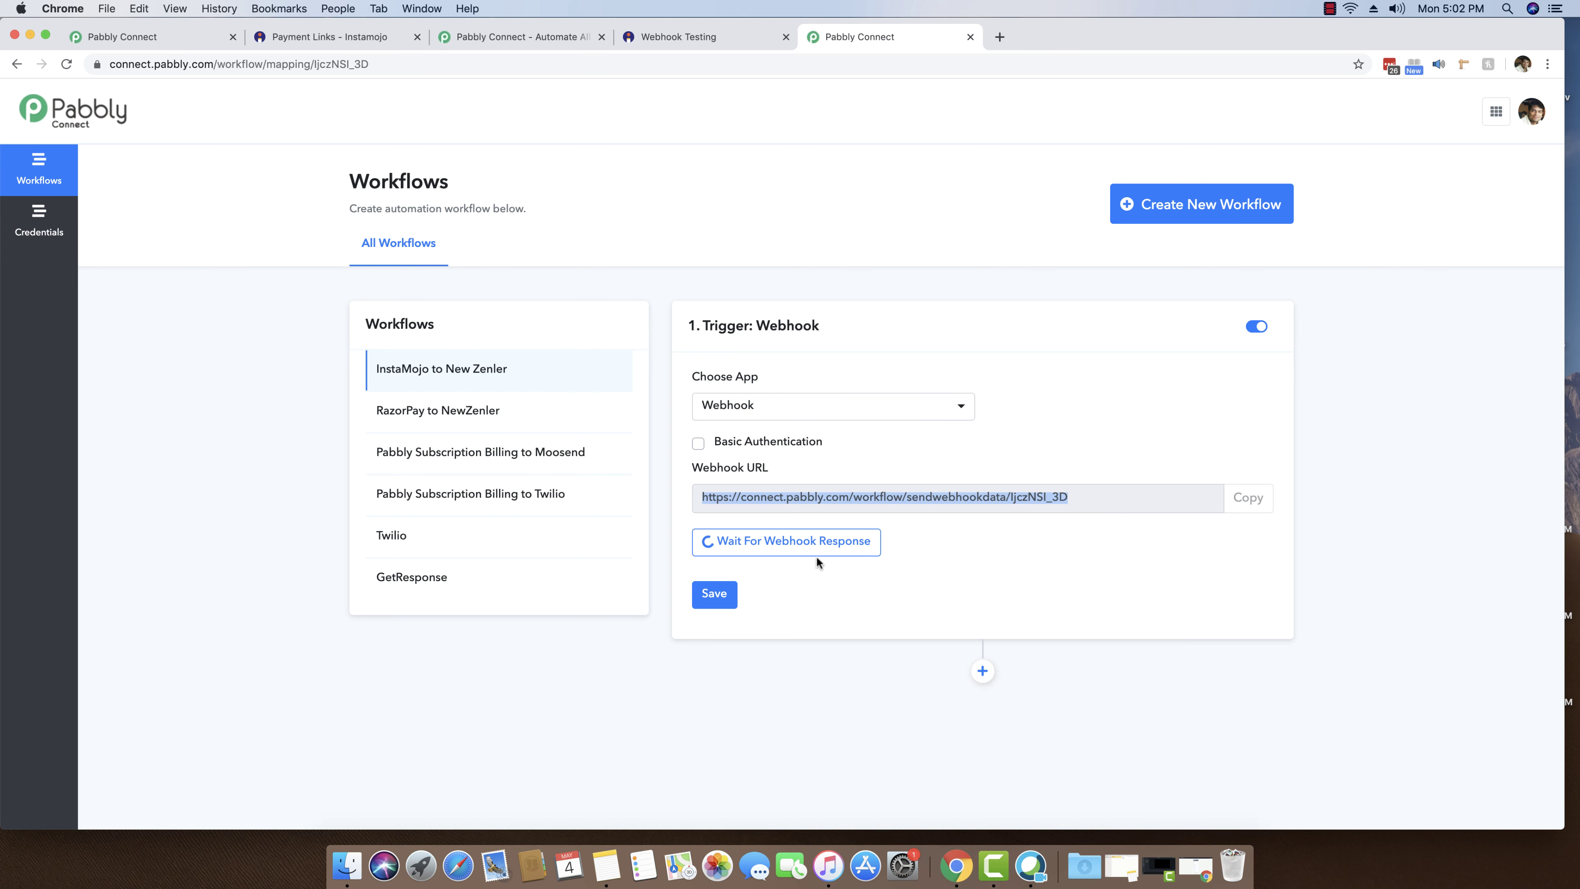
left_click(687, 36)
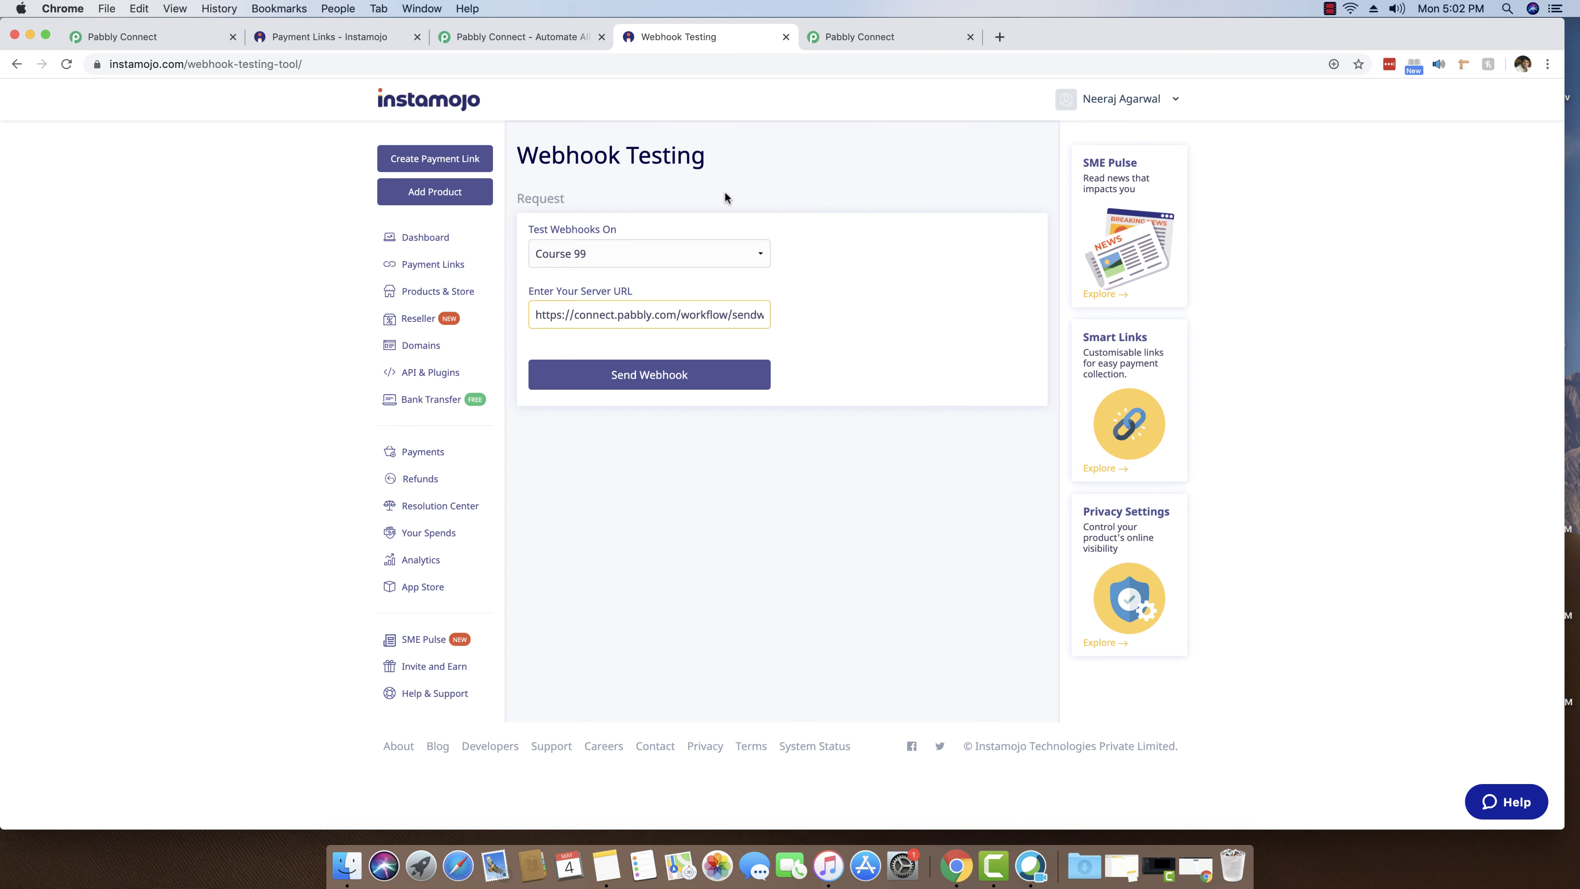
left_click(653, 374)
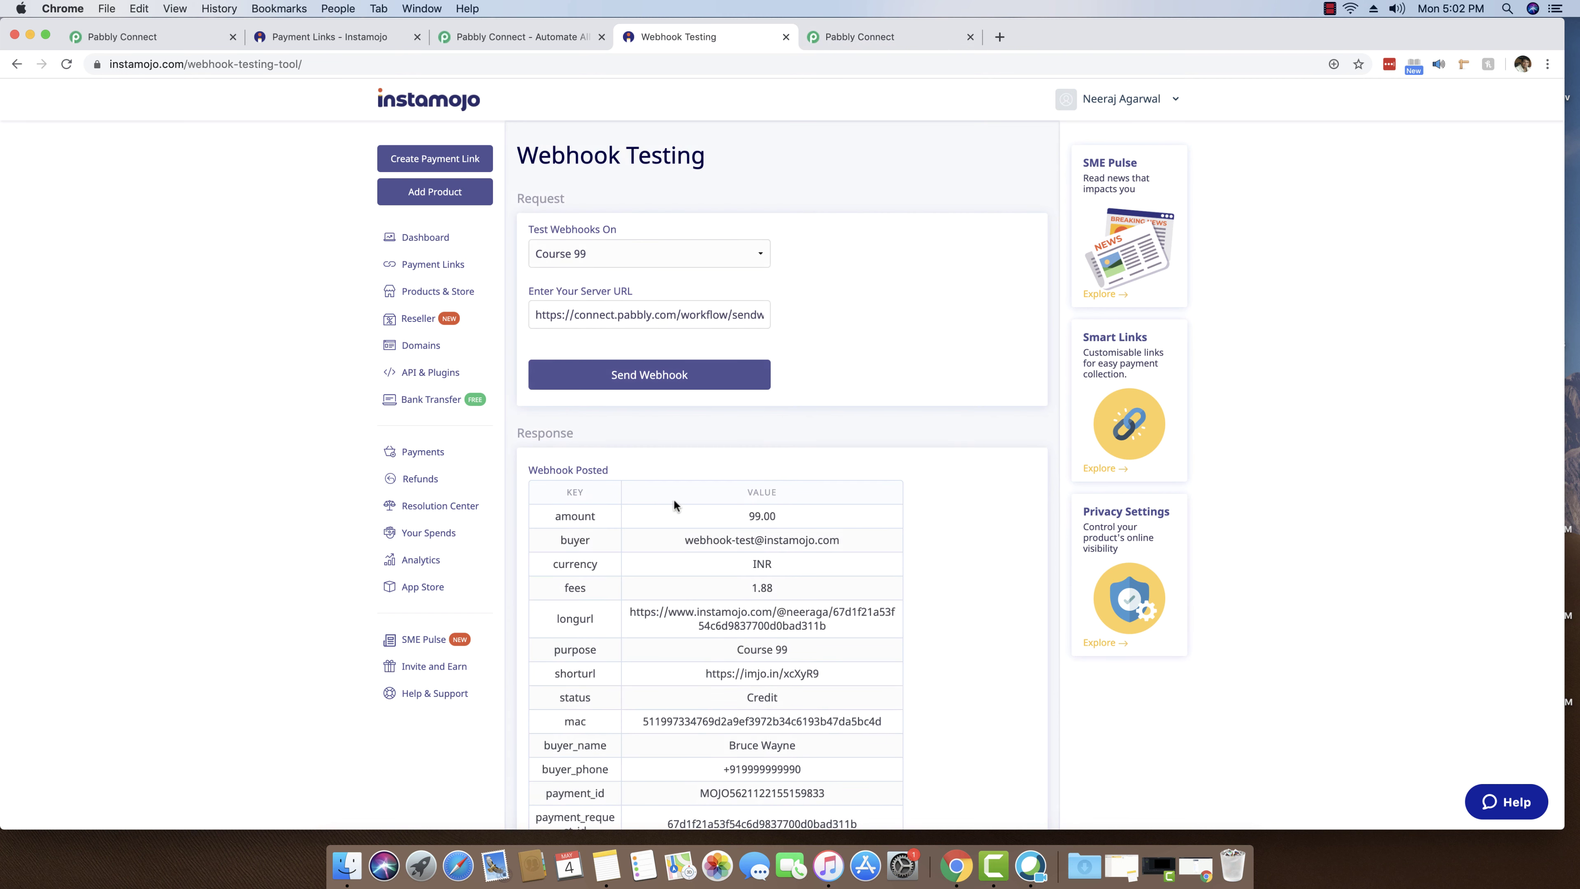
scroll(893, 299, "down", 3)
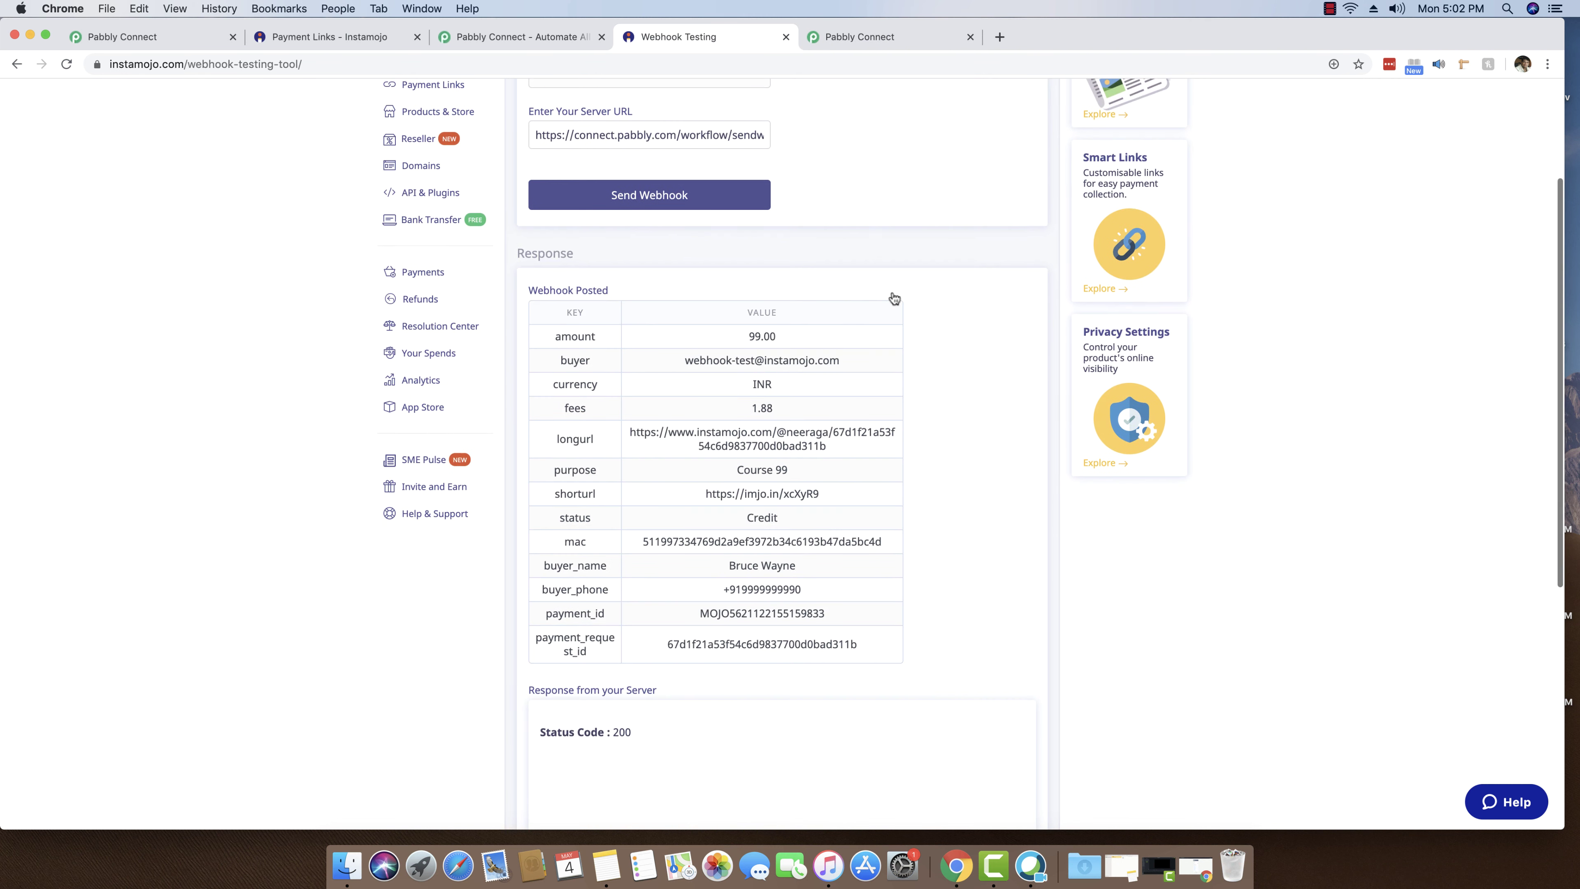
left_click(877, 37)
scroll(1080, 529, "down", 2)
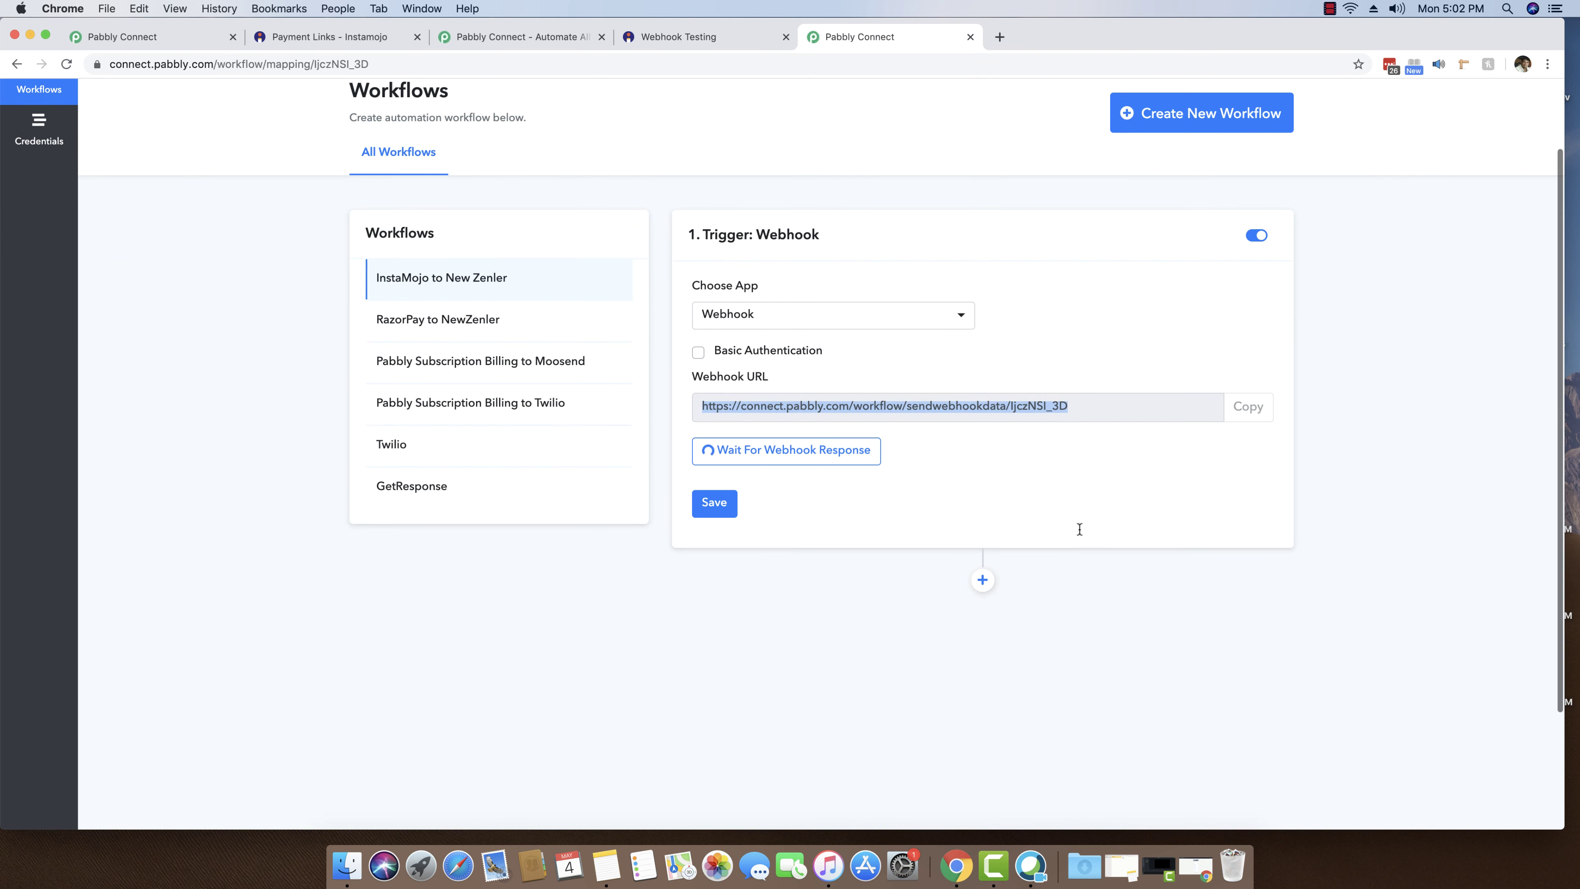
- Review the captured webhook fields, including longurl, payment_id and the buyer e-mail
scroll(818, 648, "down", 5)
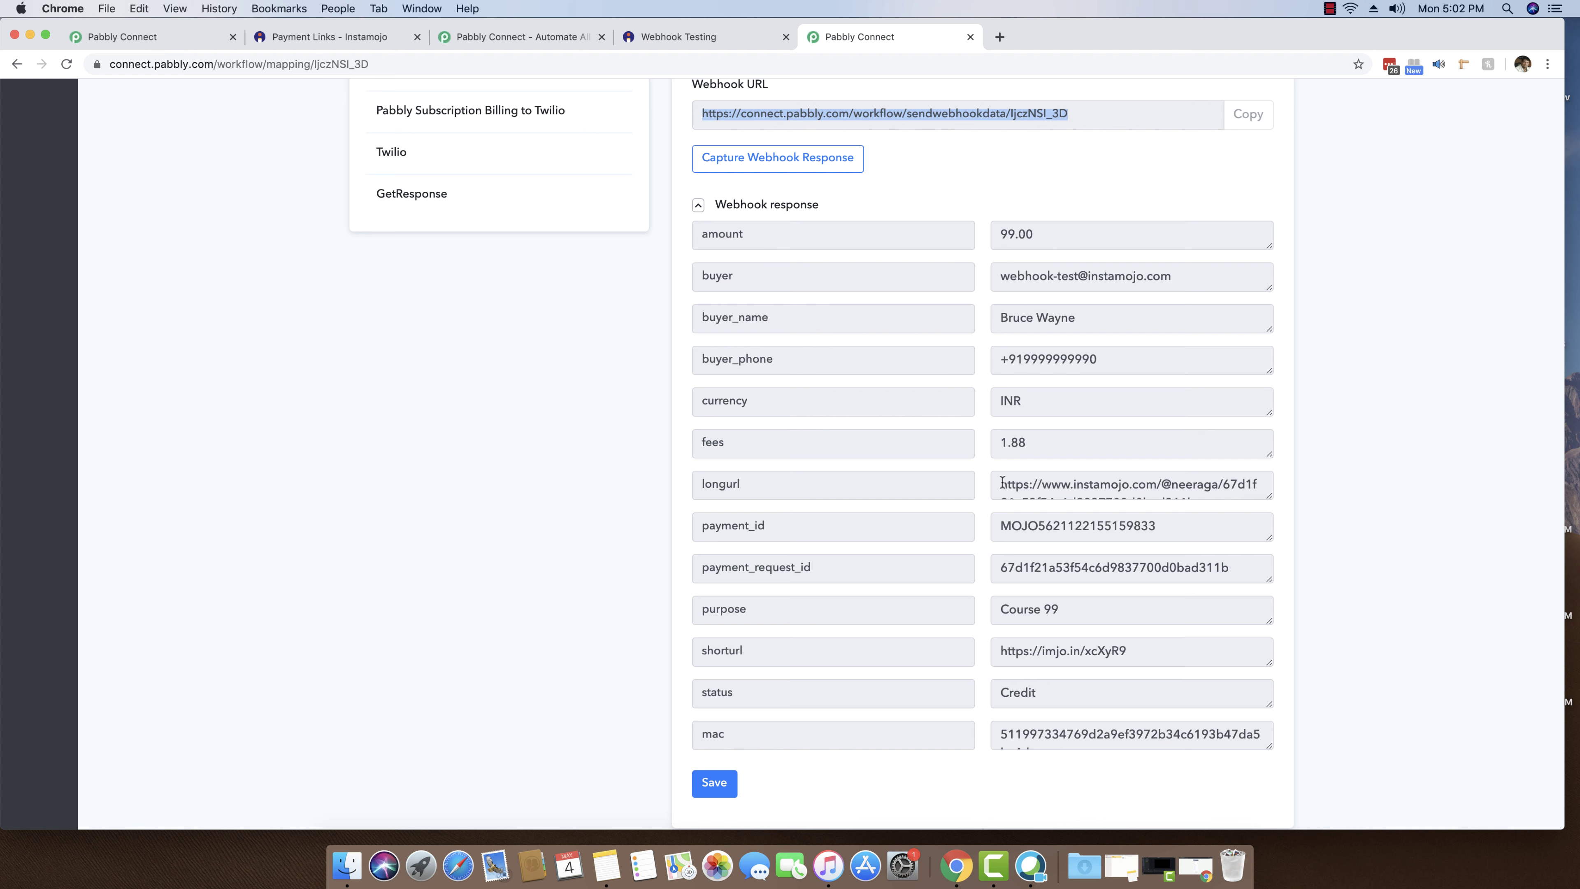
left_click_drag(999, 483, 1209, 487)
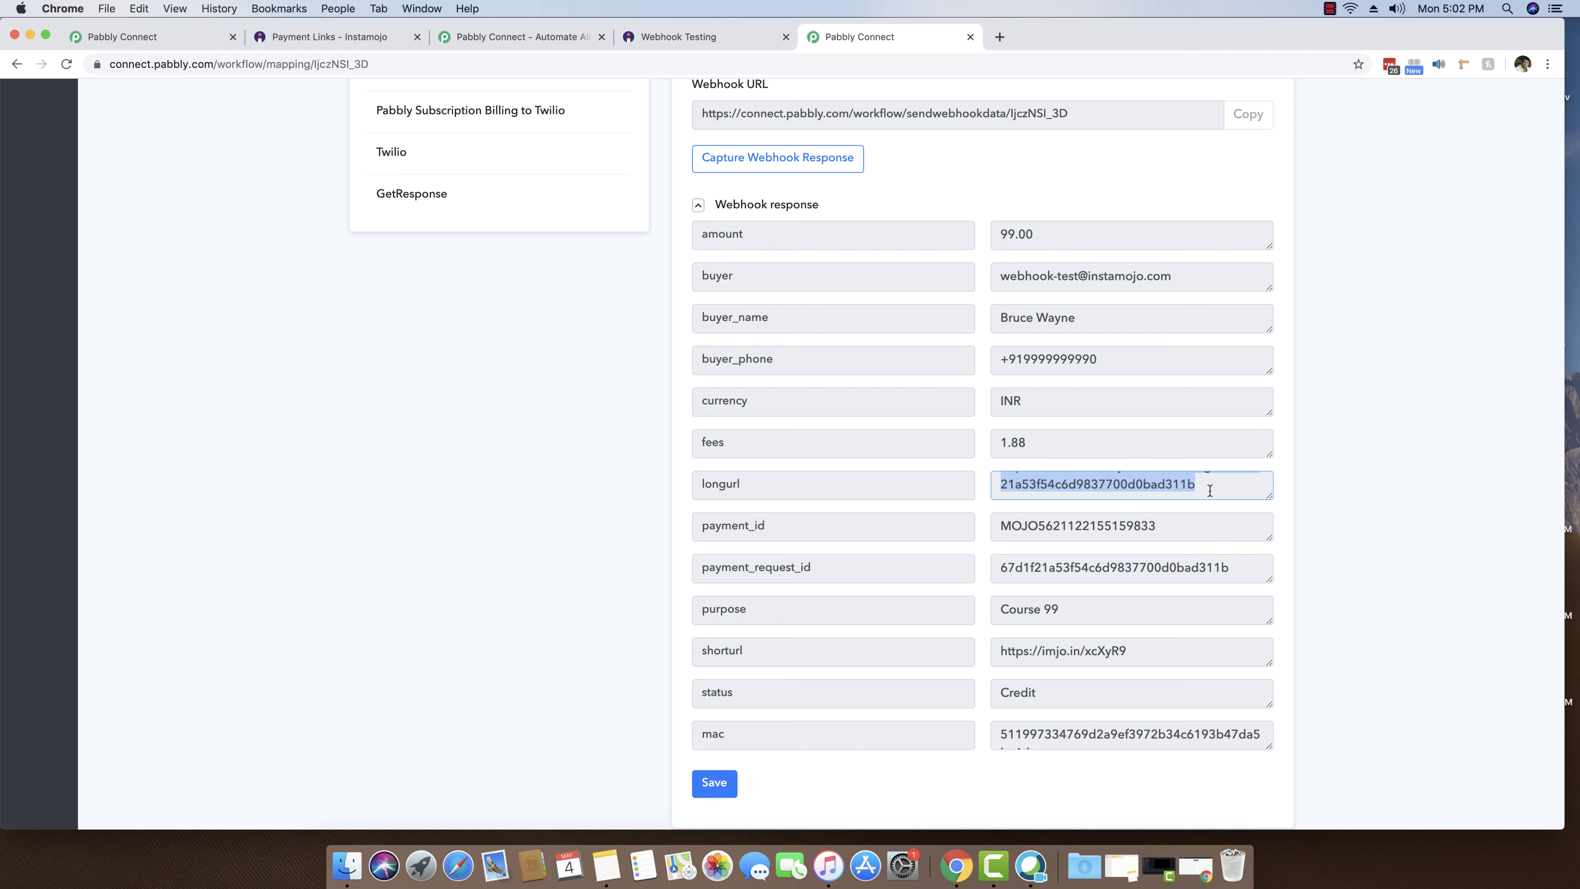
left_click(1211, 484)
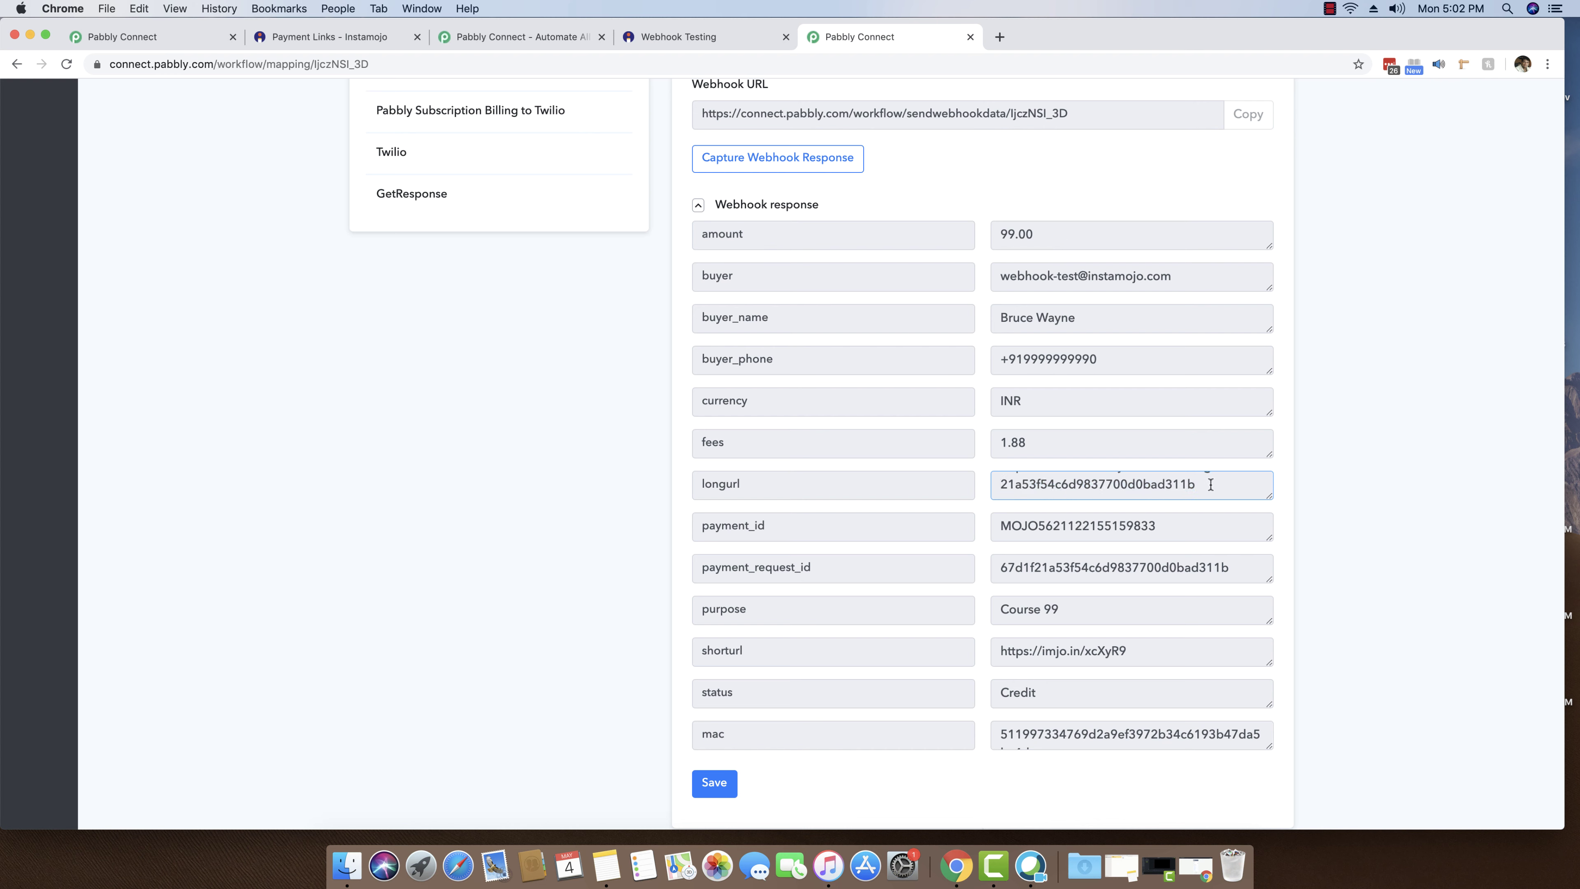
left_click_drag(1178, 527, 1008, 523)
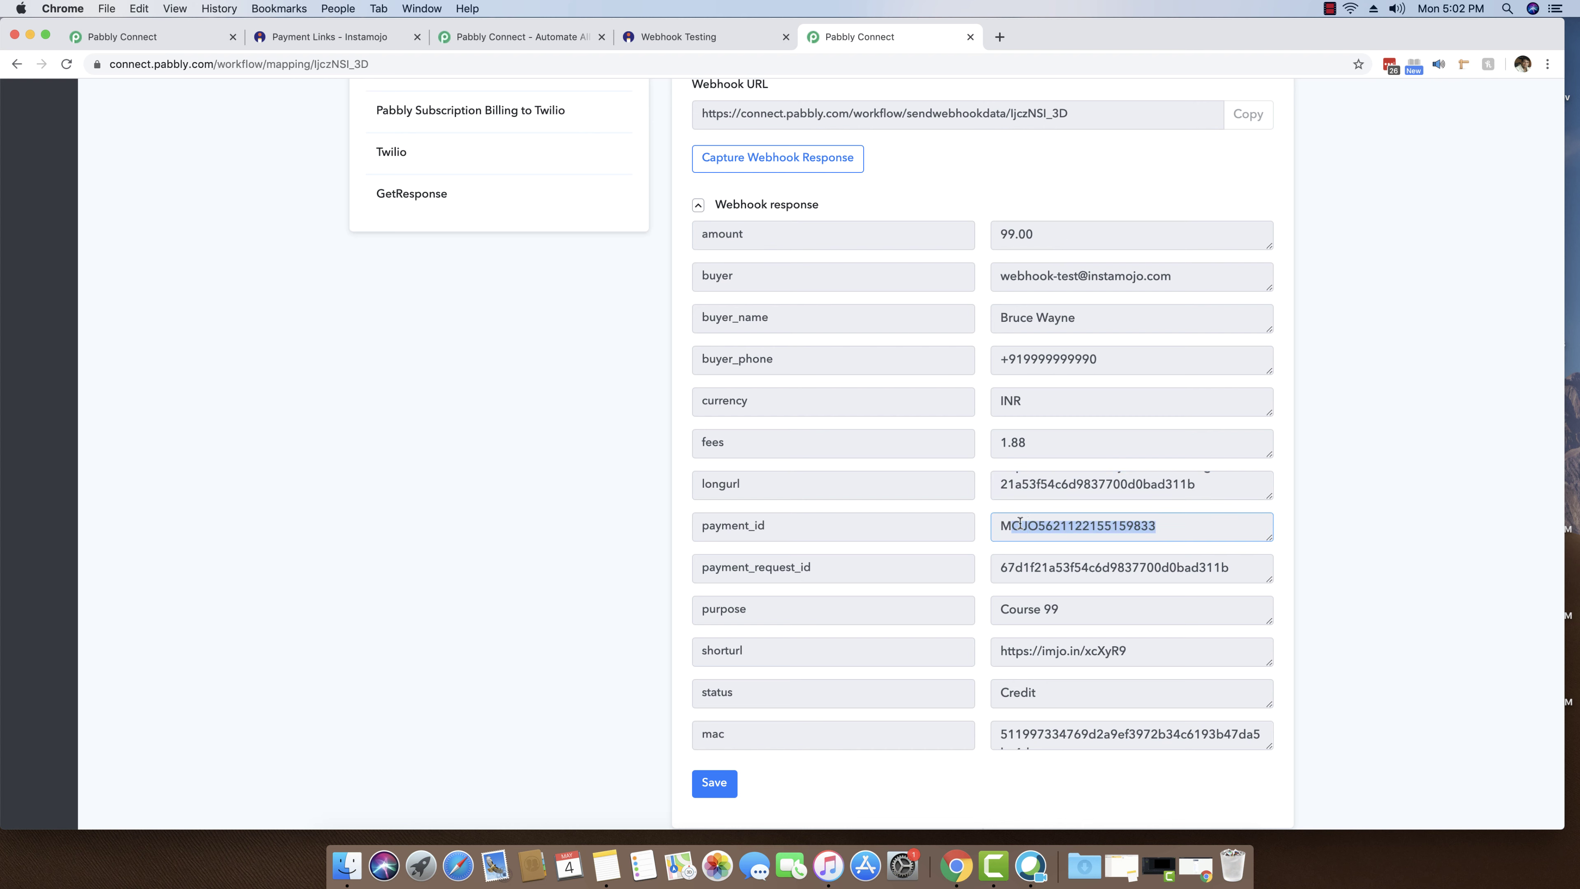
left_click(1020, 524)
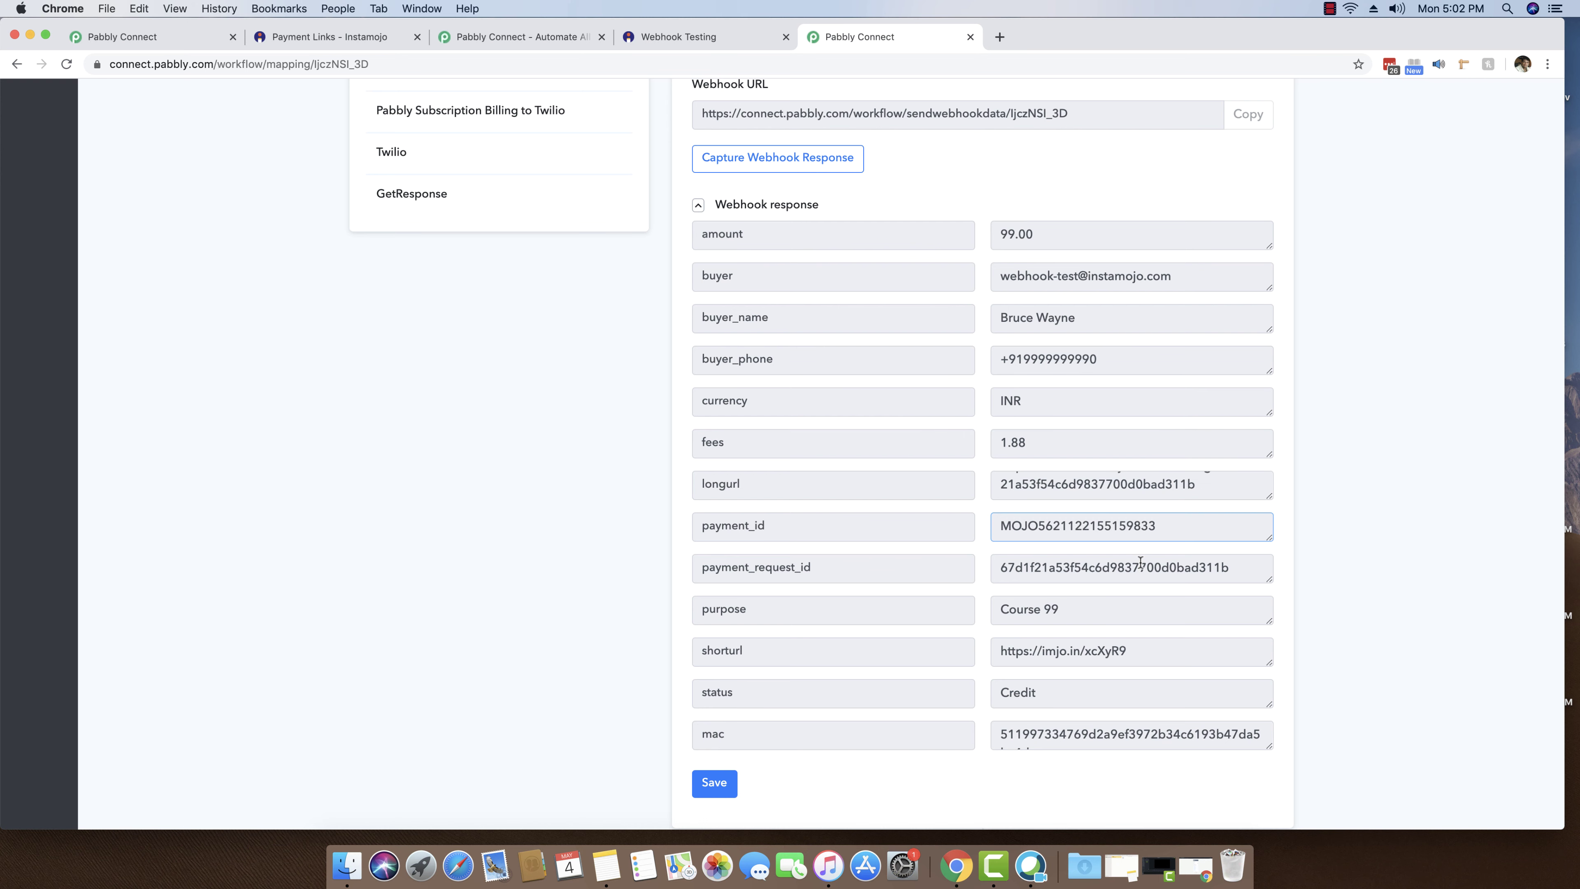
scroll(1140, 564, "down", 3)
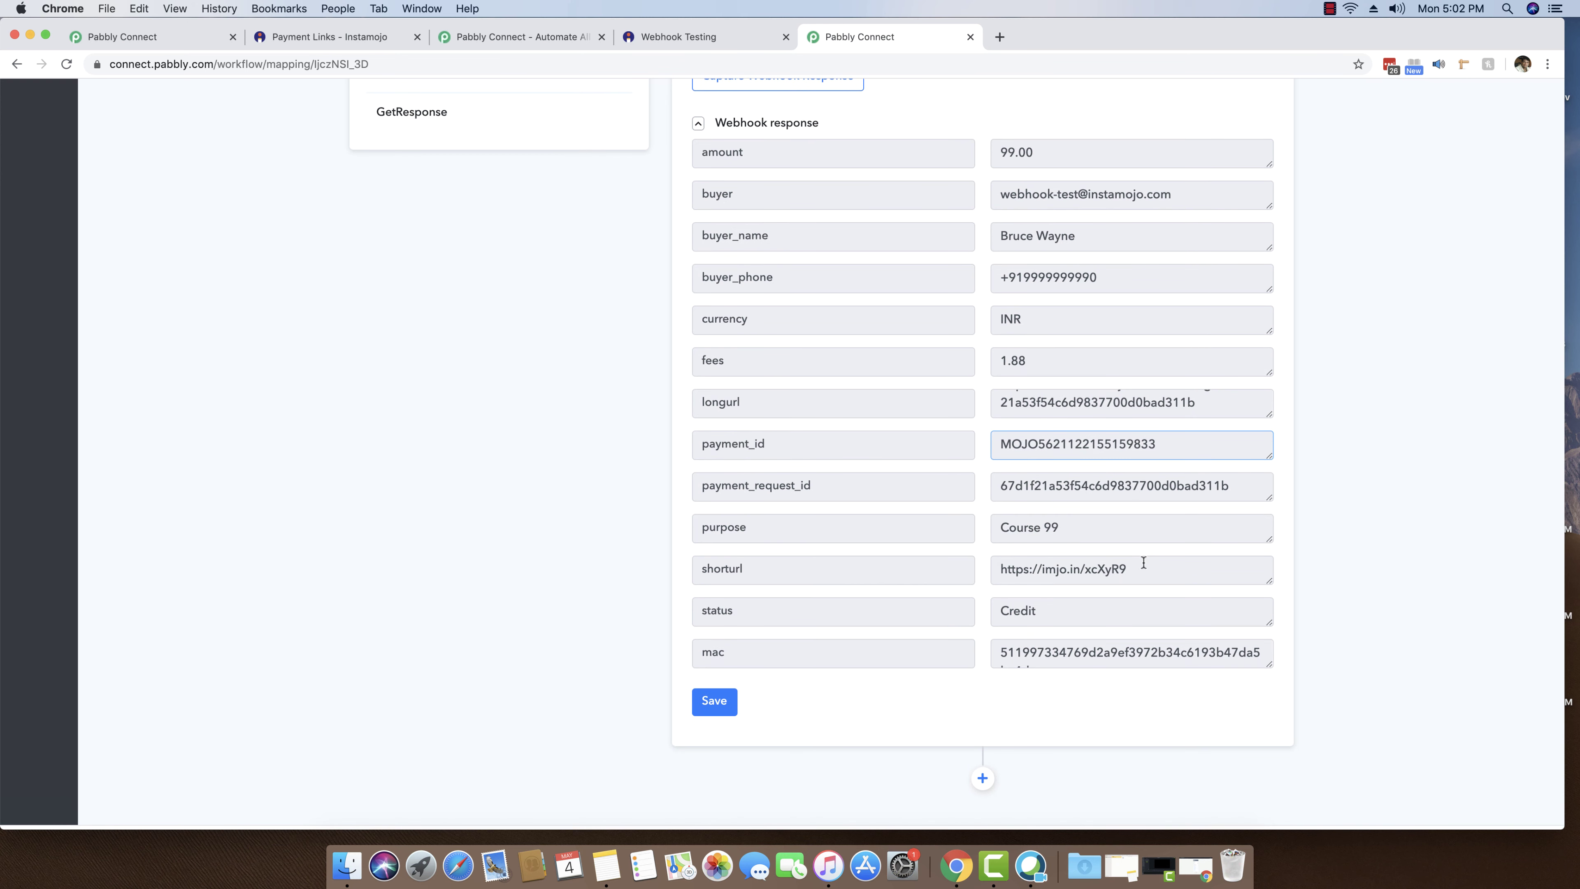
left_click_drag(1104, 528, 982, 534)
left_click_drag(1179, 195, 978, 197)
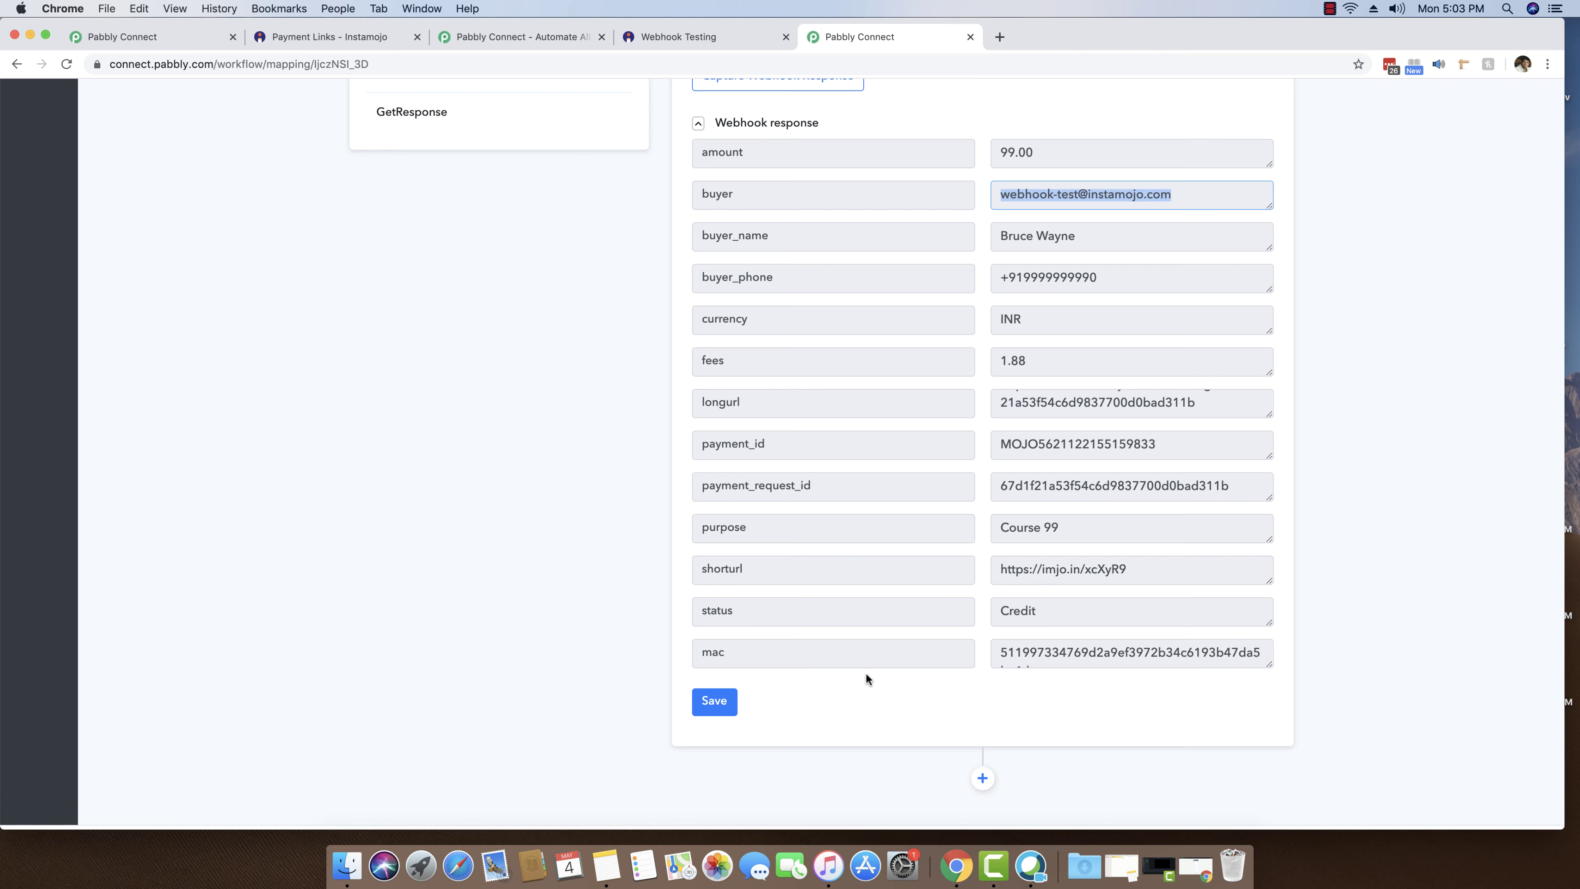
scroll(958, 509, "up", 5)
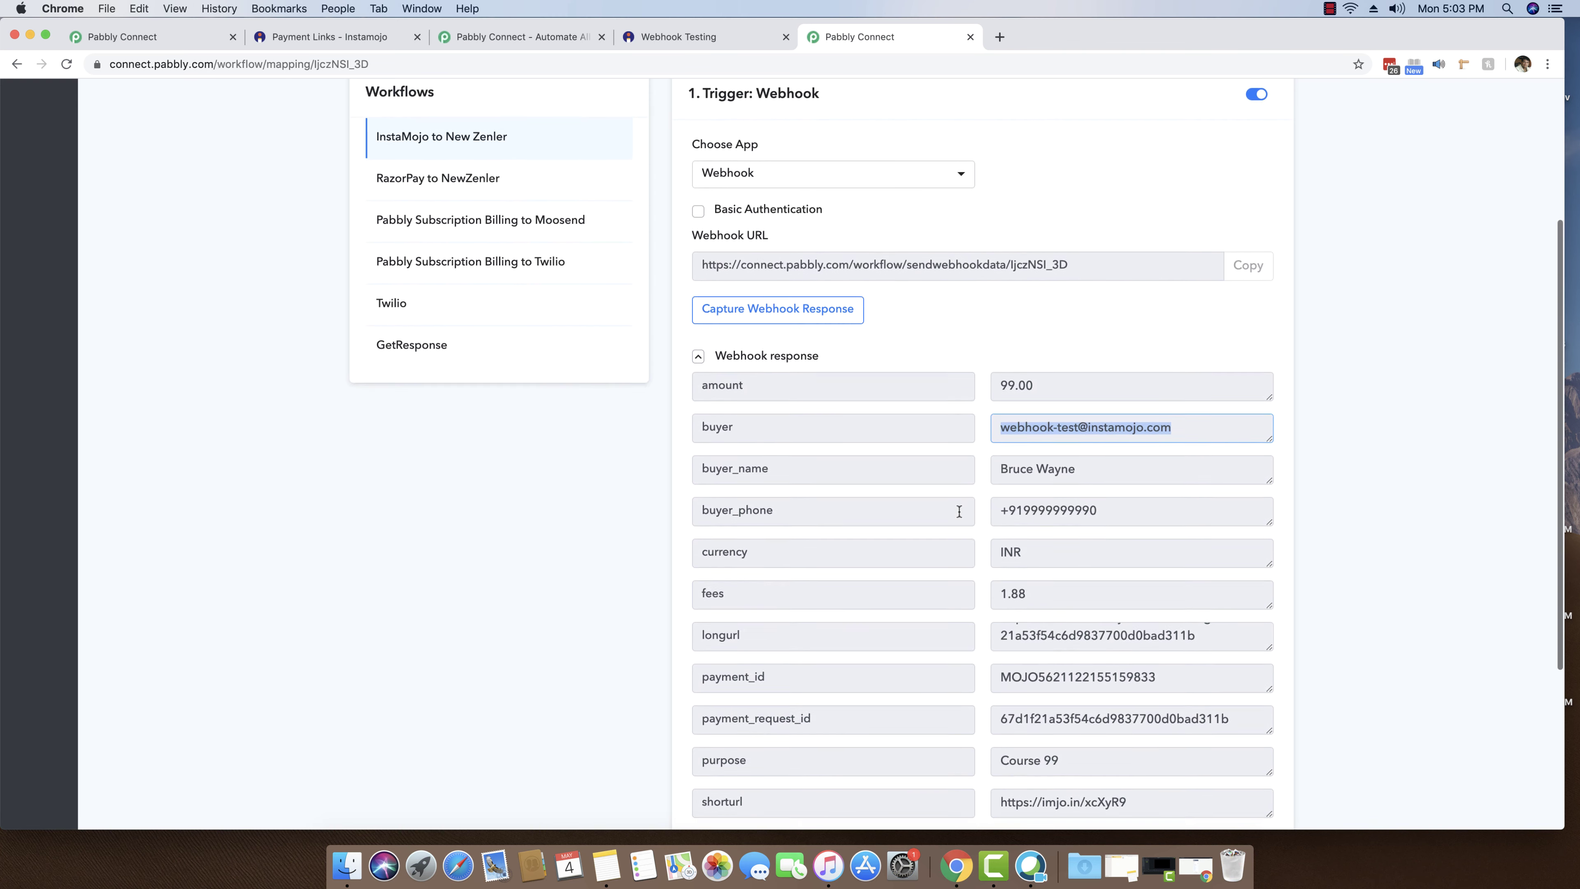
scroll(958, 511, "down", 5)
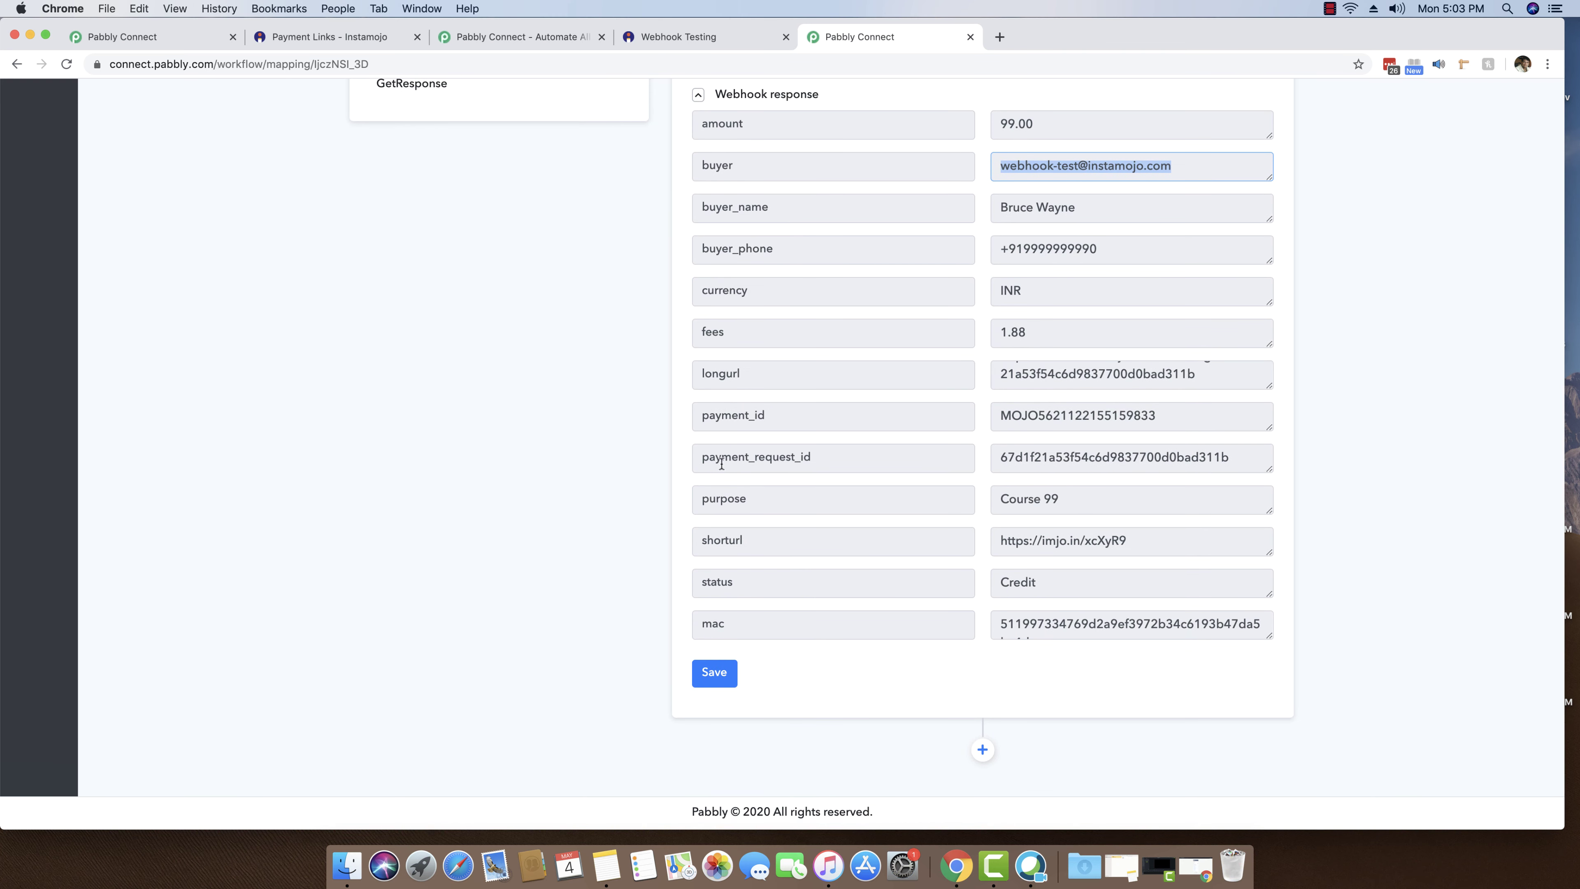
- Save the trigger with the Course 99 data: amount 99.00, fees 1.88, status Credit
left_click(728, 682)
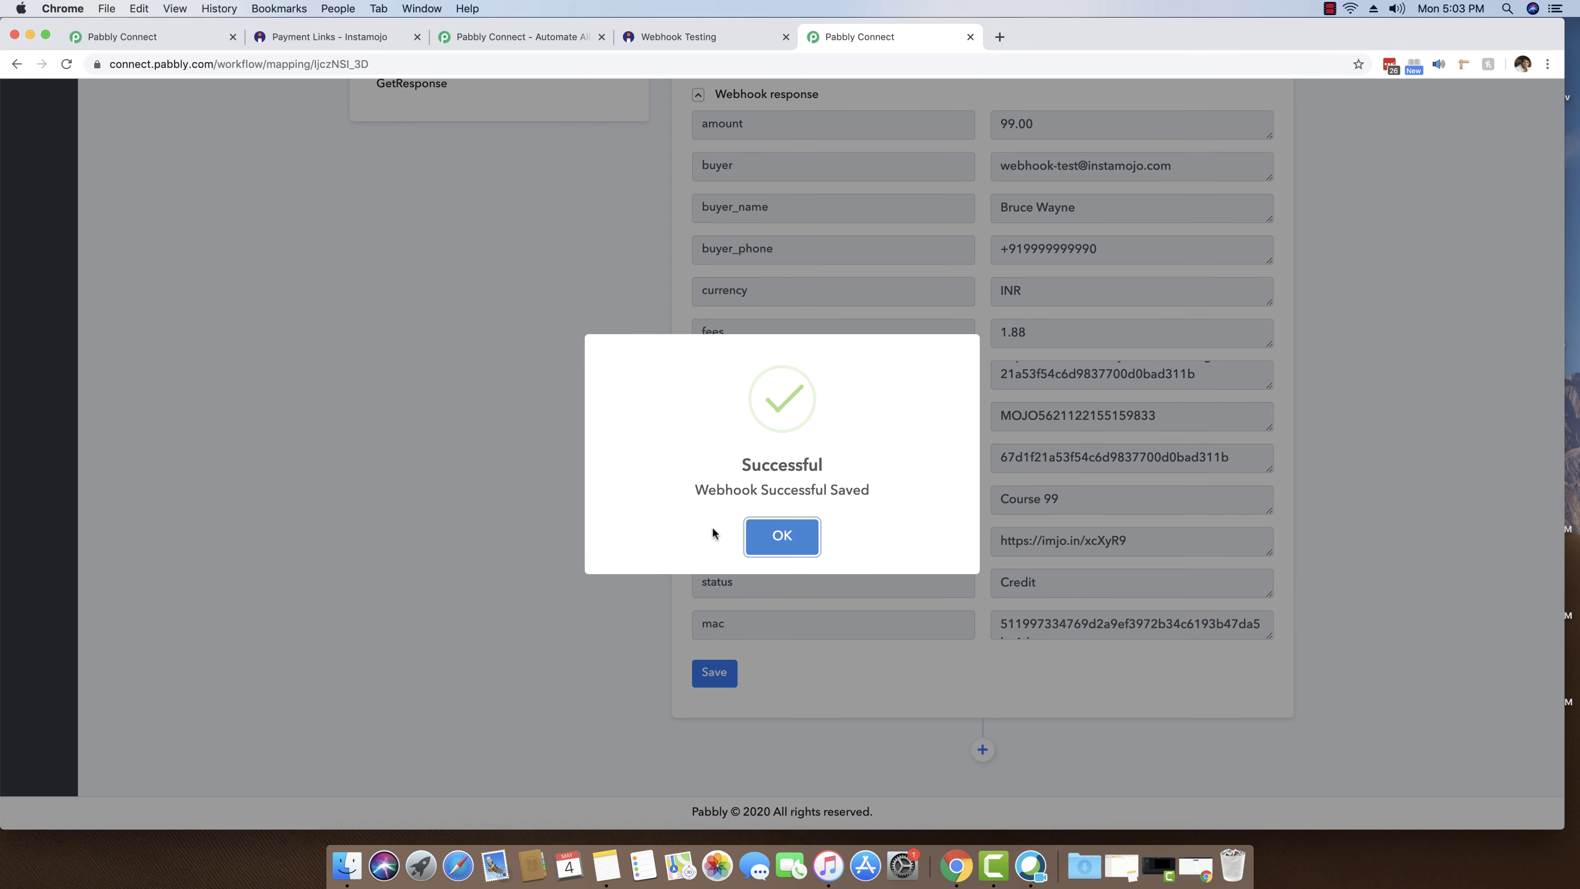
left_click(801, 539)
scroll(802, 540, "up", 10)
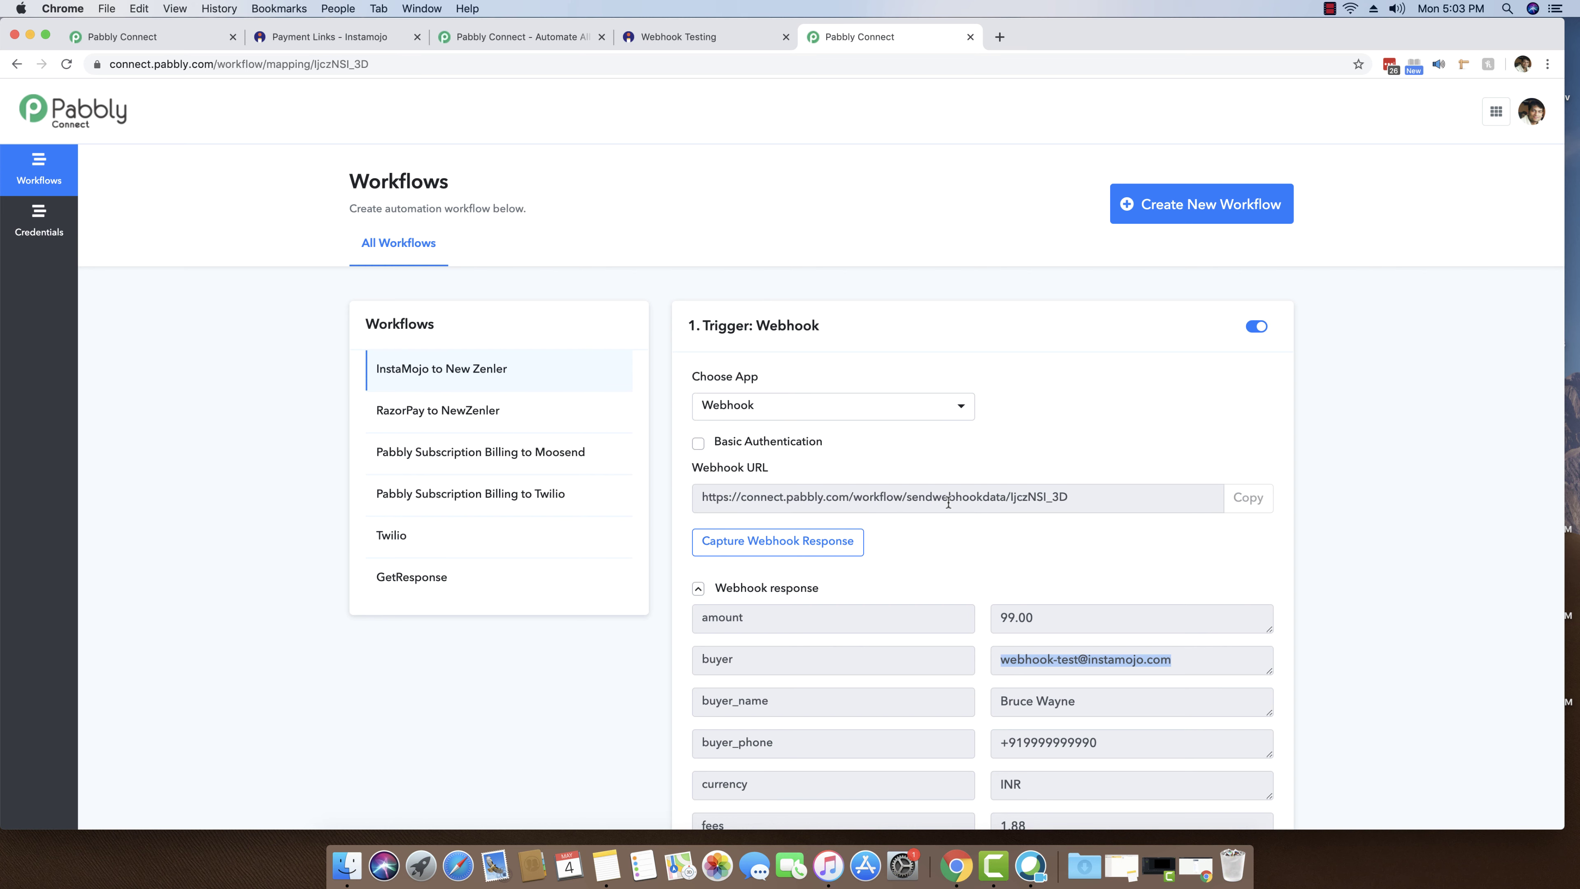
scroll(1075, 414, "down", 1)
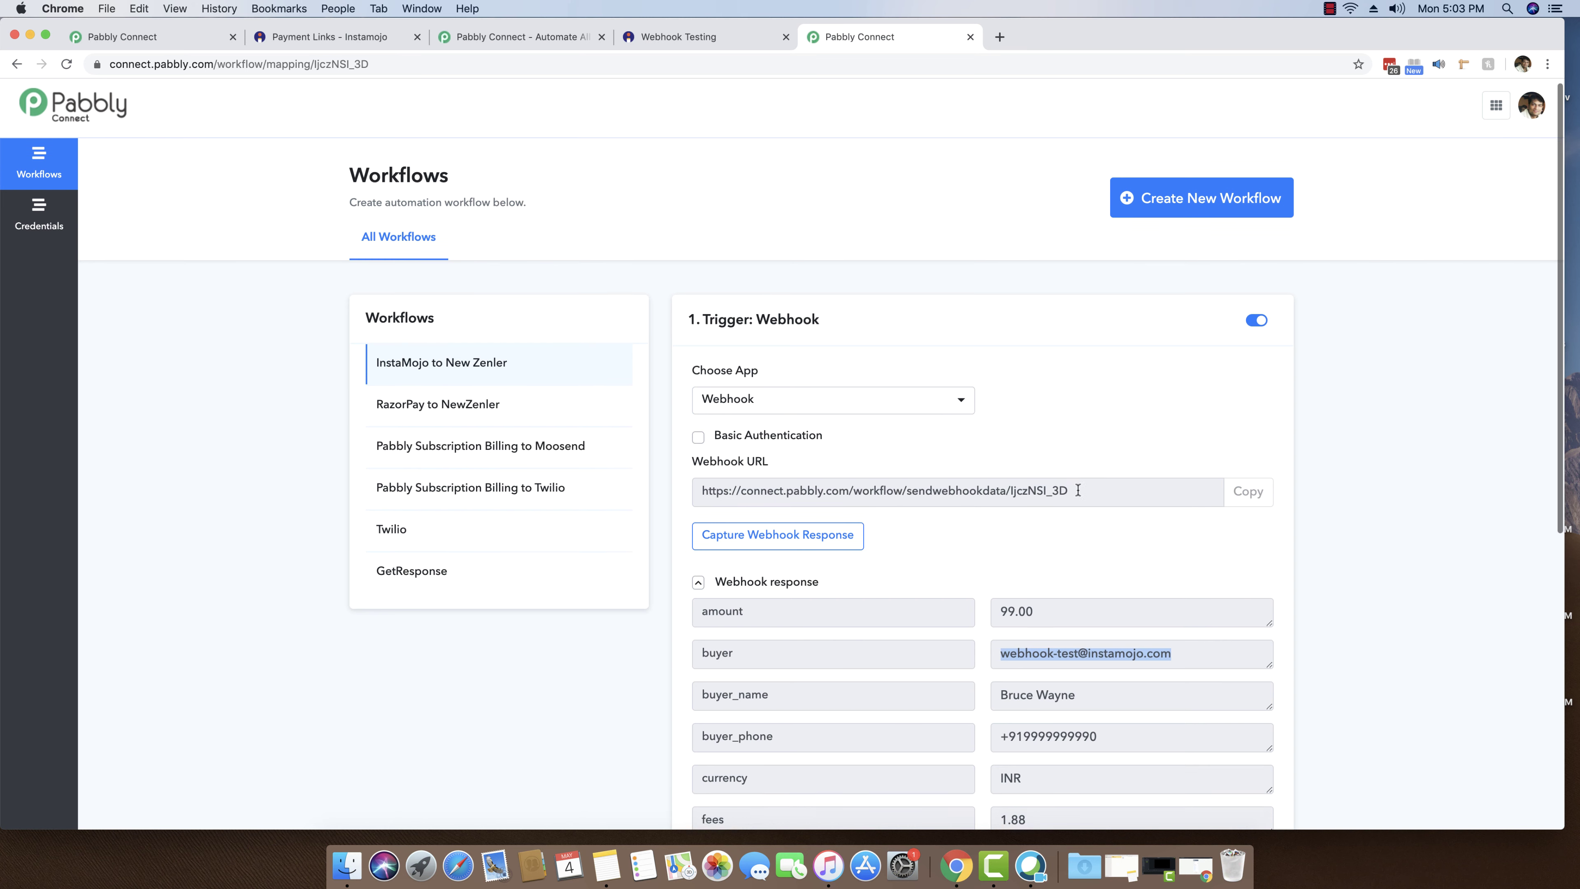
left_click(1083, 491)
scroll(1064, 493, "down", 10)
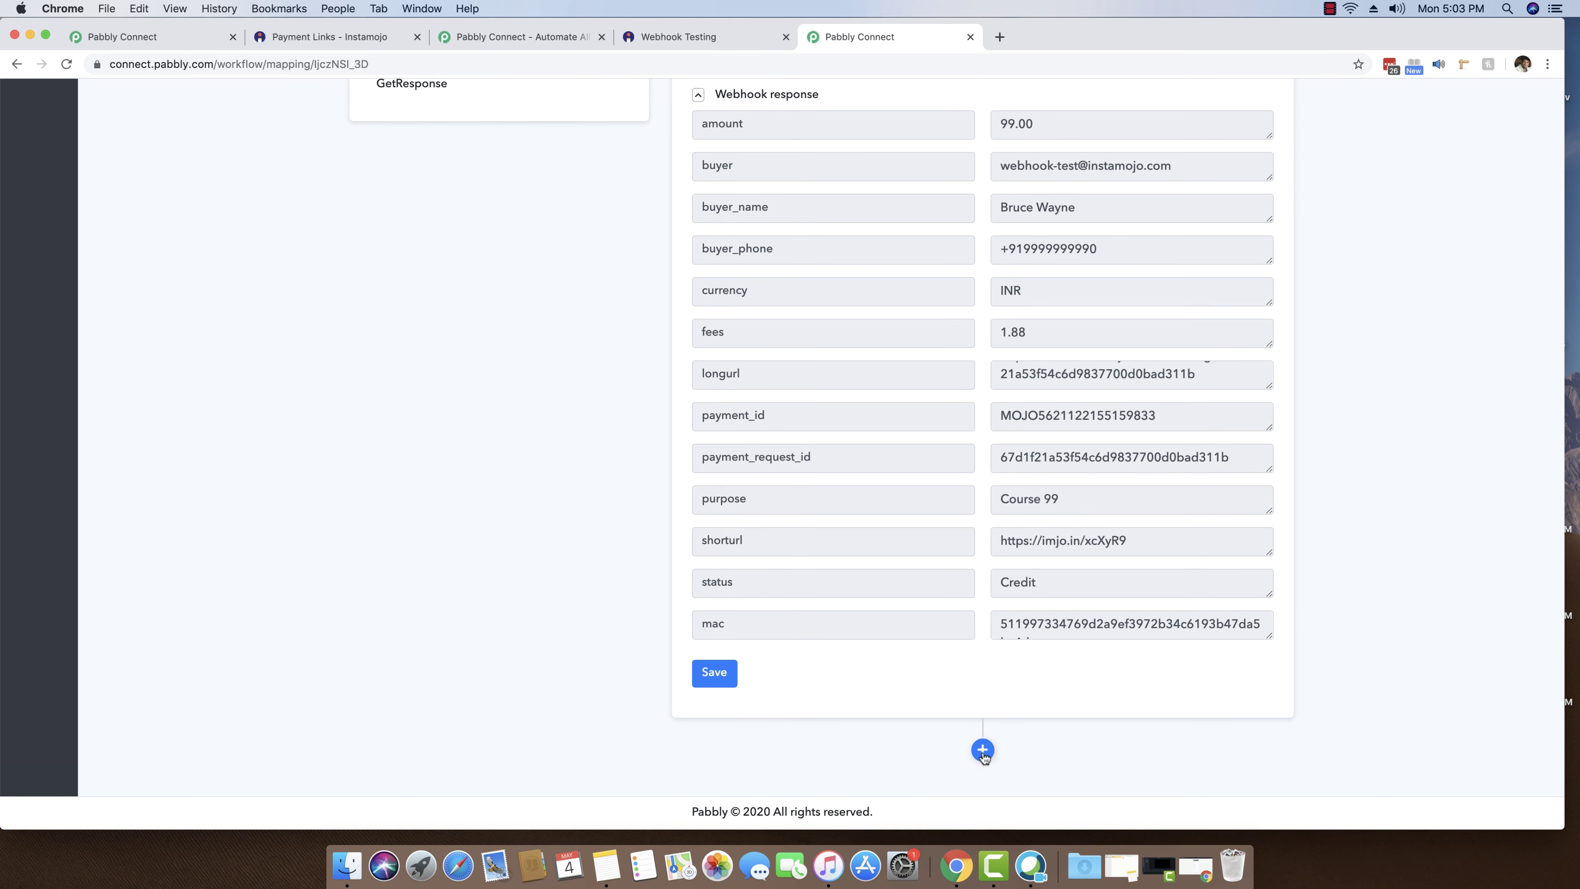
- Add a Zenler action step after the trigger using the Add New User method
left_click(982, 751)
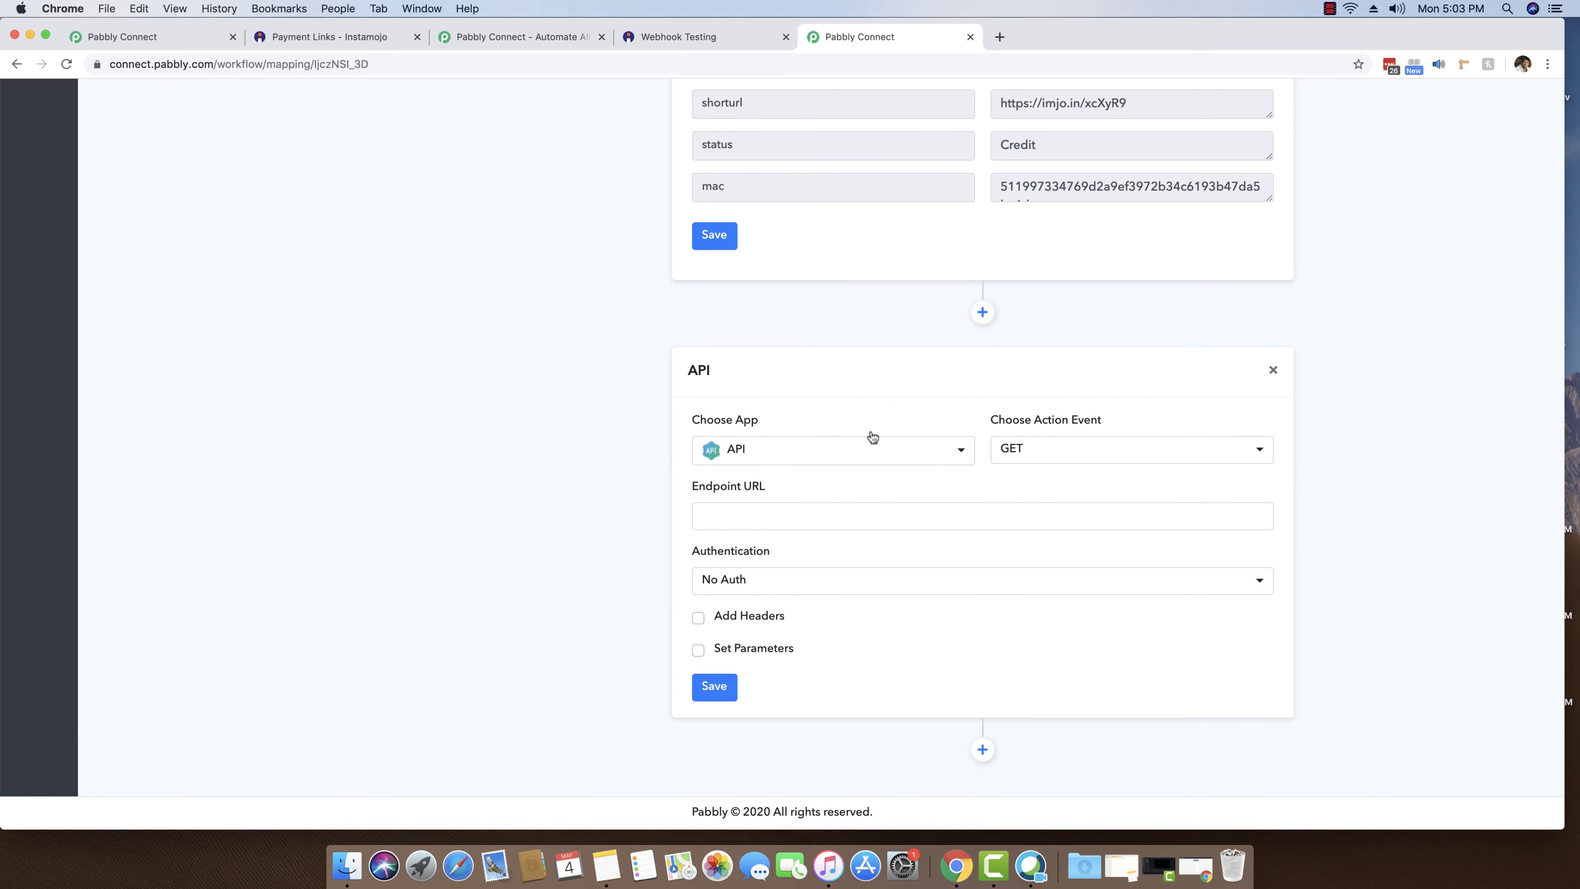
left_click(844, 447)
type("zenler")
left_click(805, 529)
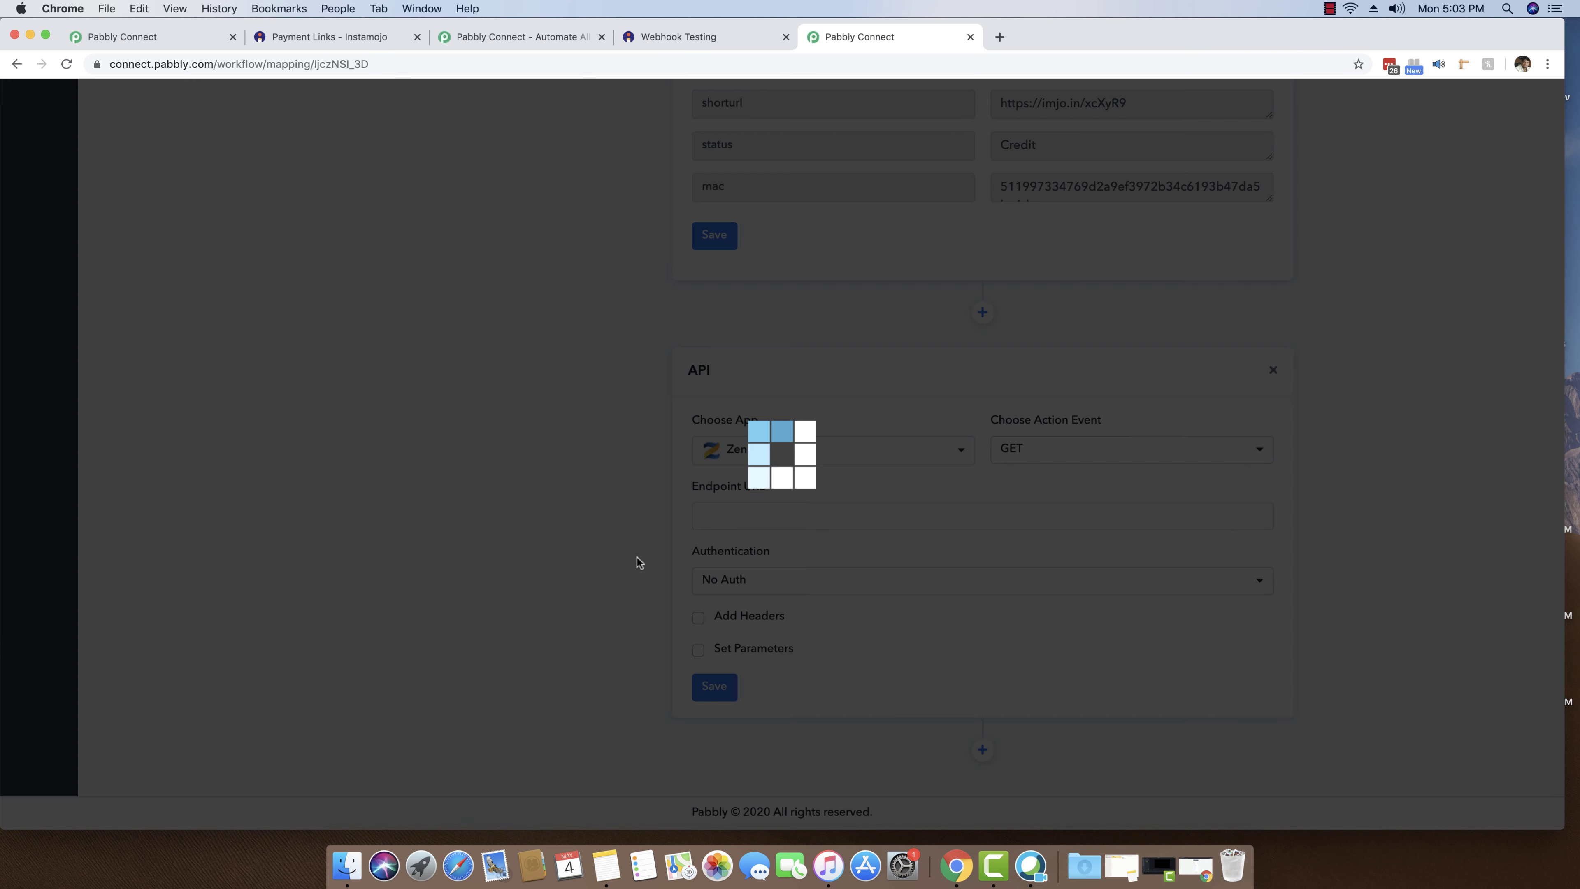
left_click(1033, 620)
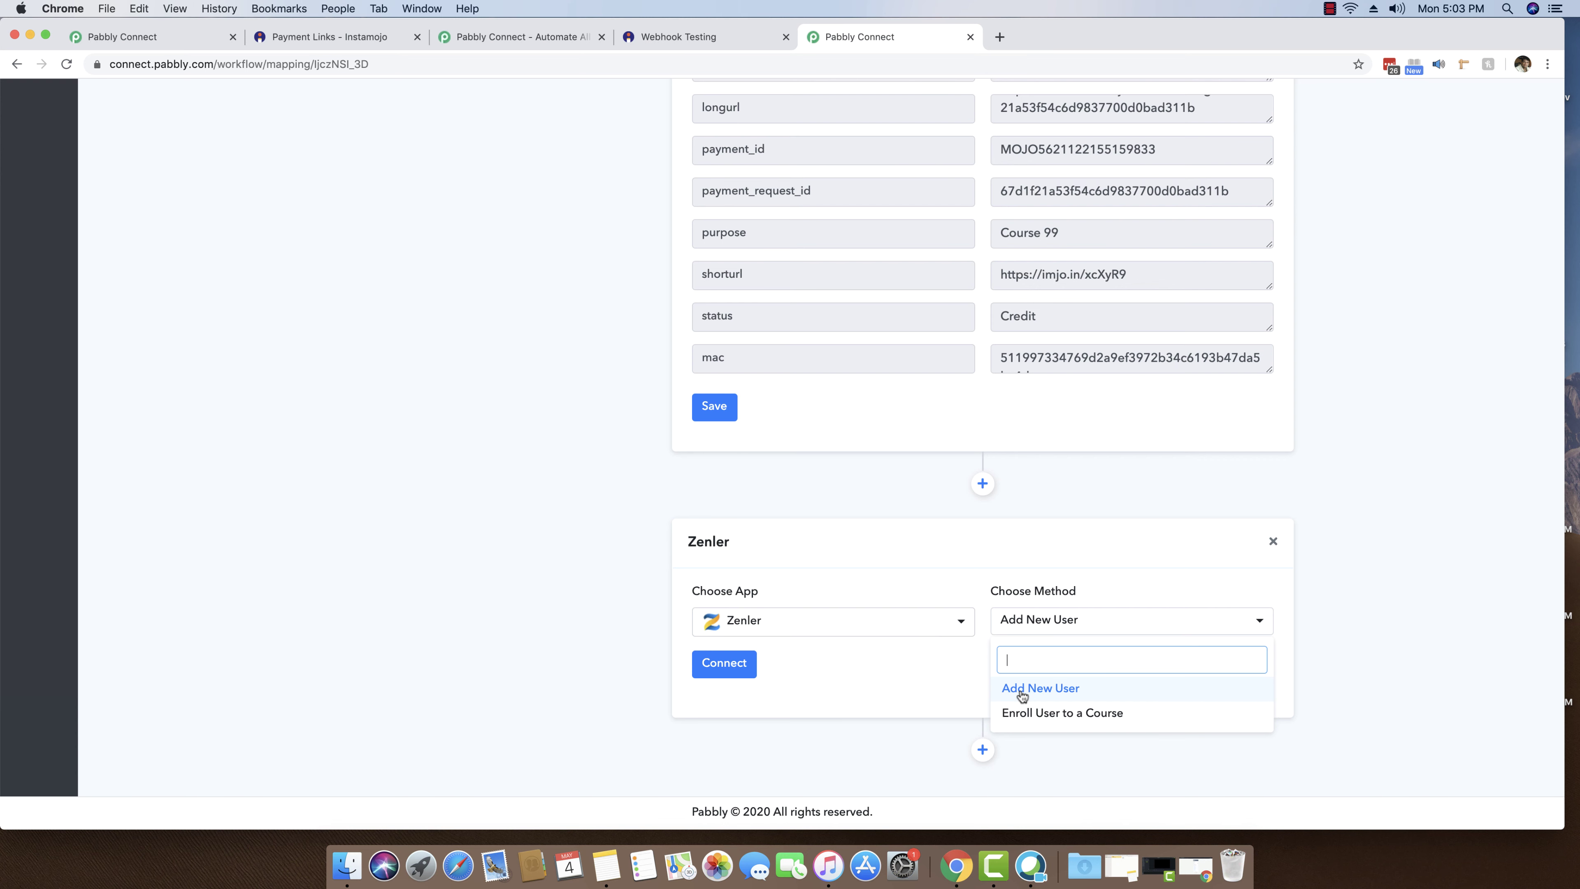
left_click(1020, 688)
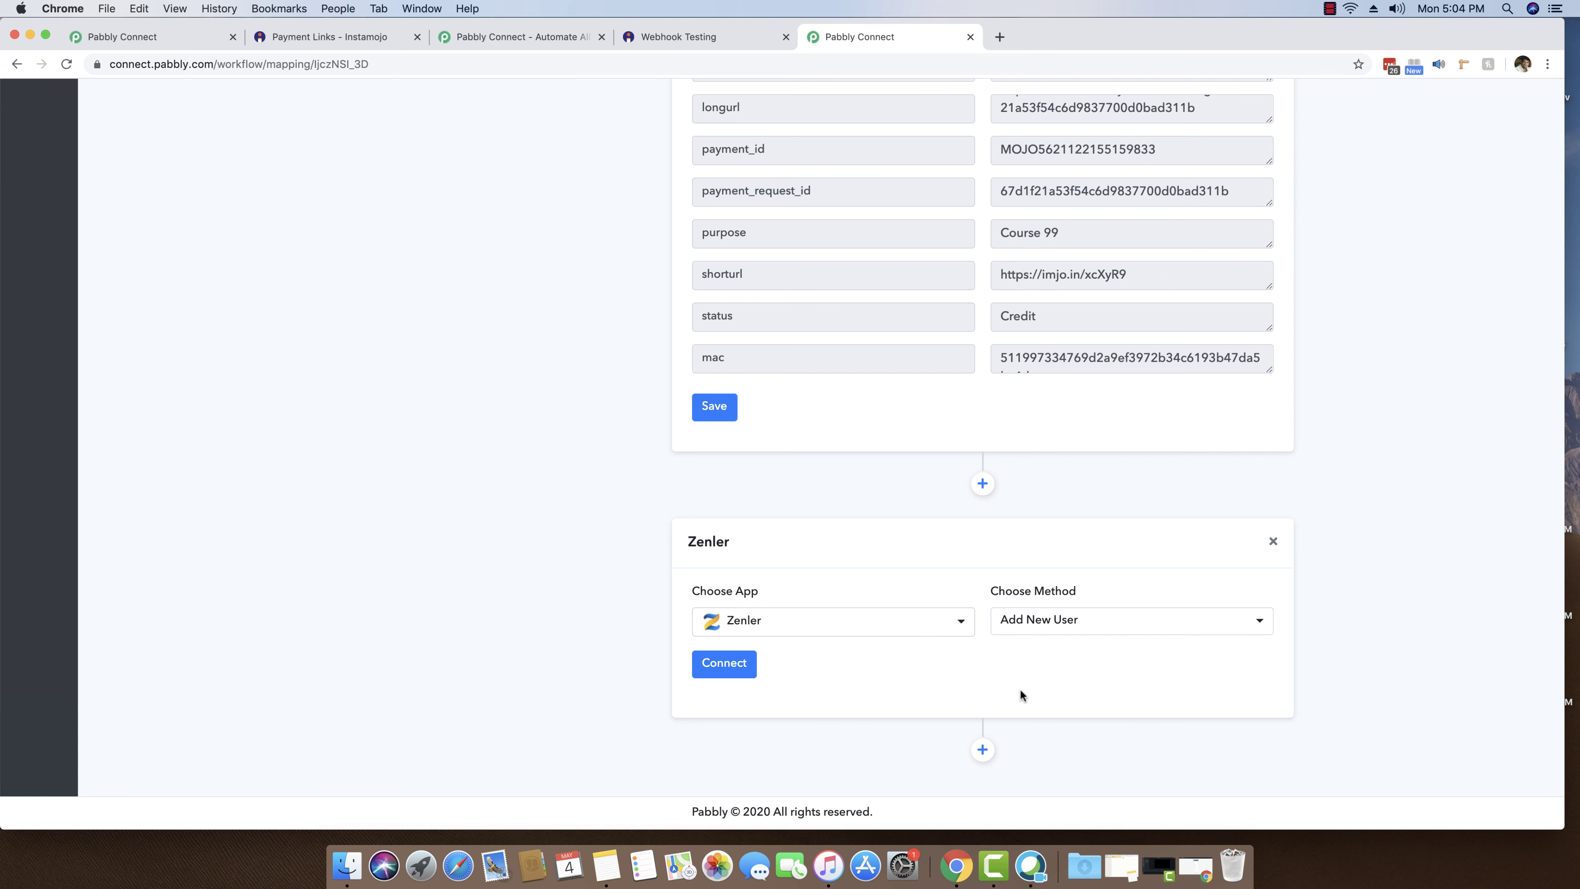
- Start a new Zenler connection, paste the example school name 'pbly', then clear it
left_click(722, 672)
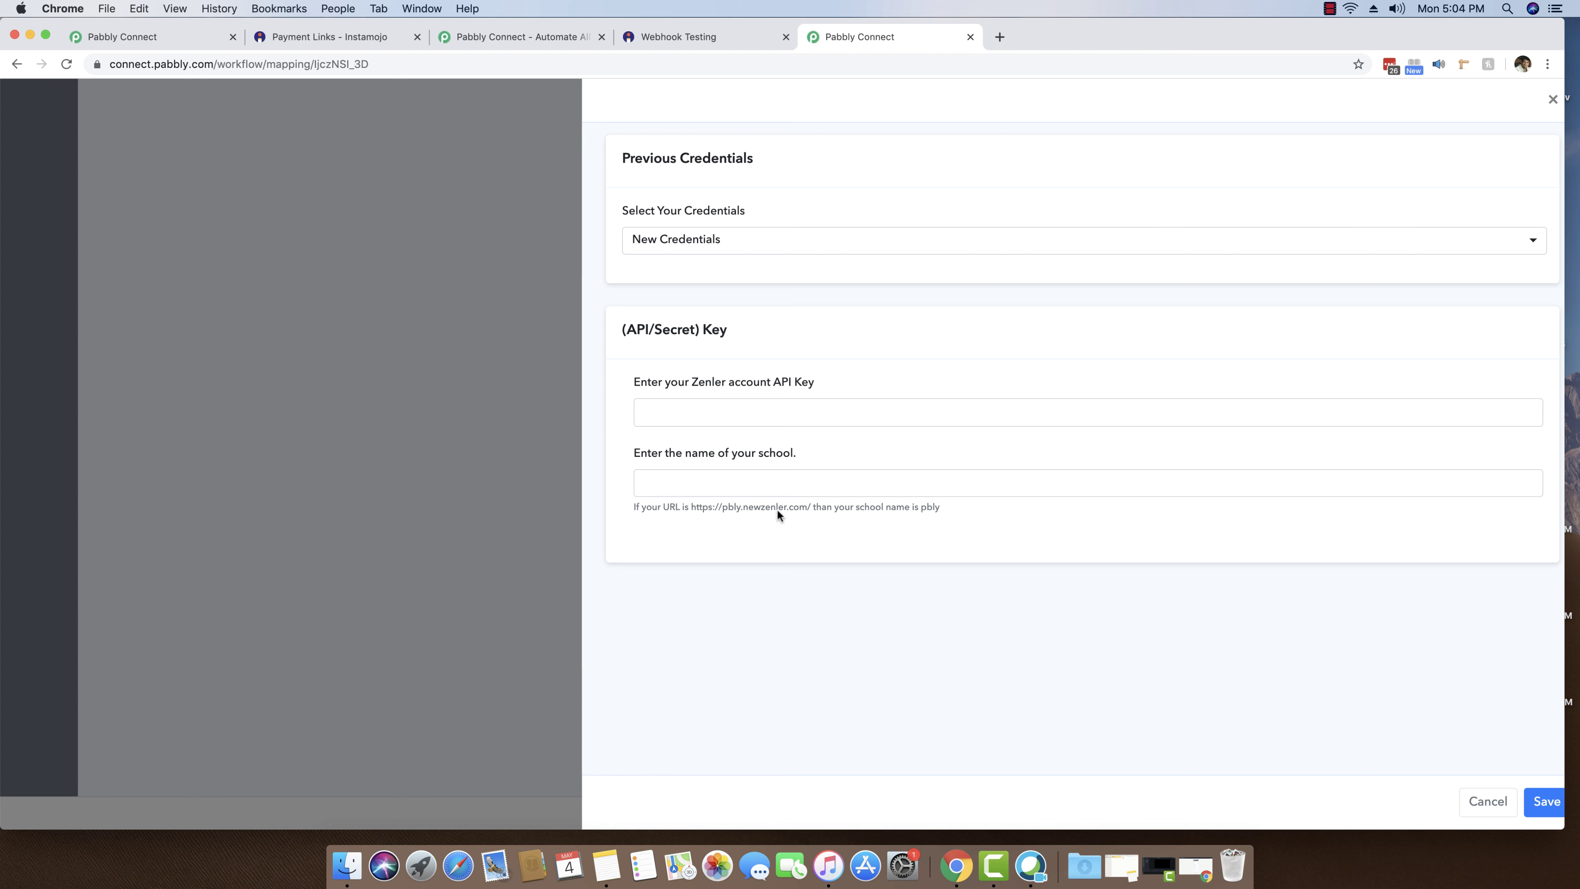
double_click(931, 507)
key("super+c")
left_click(839, 485)
key("super+v")
left_click(745, 416)
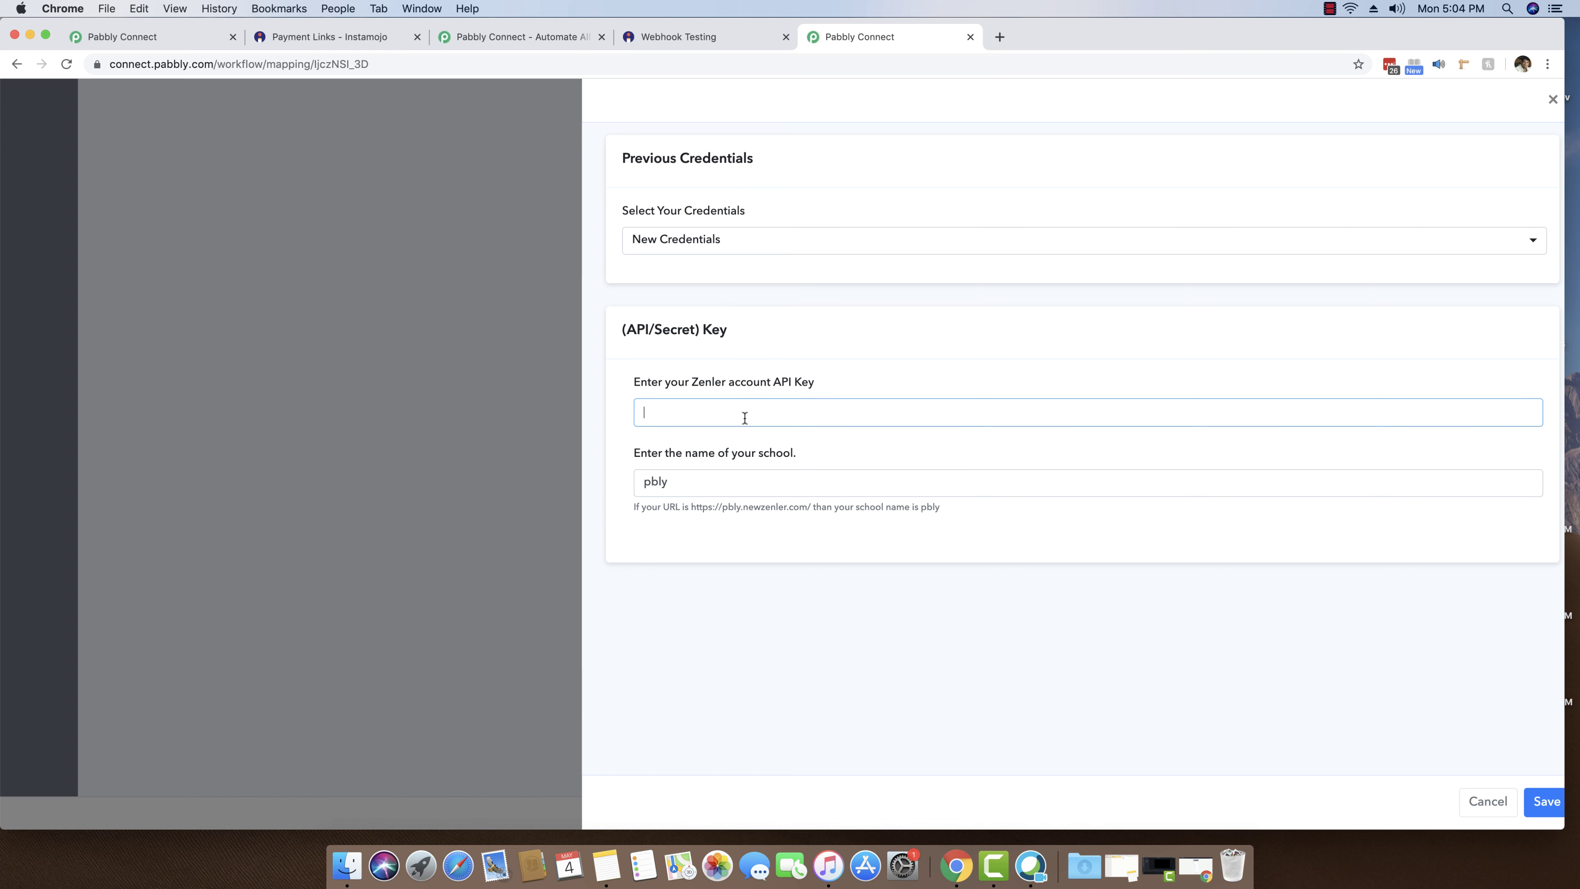
double_click(682, 482)
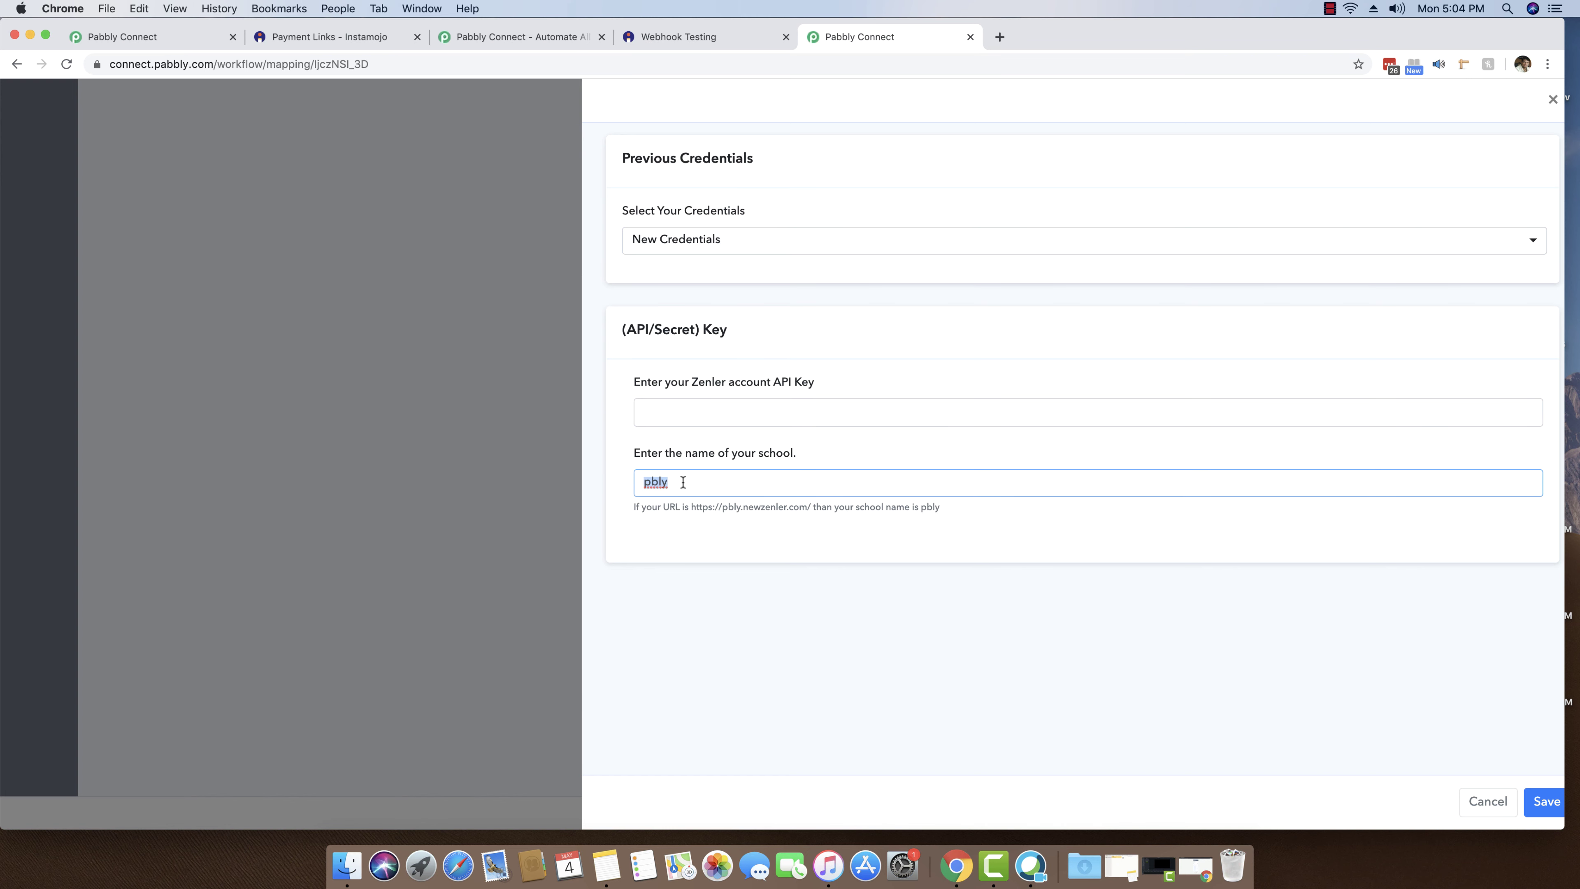
key("BackSpace")
- Connect the Zenler step using the saved Credential #2
left_click(693, 242)
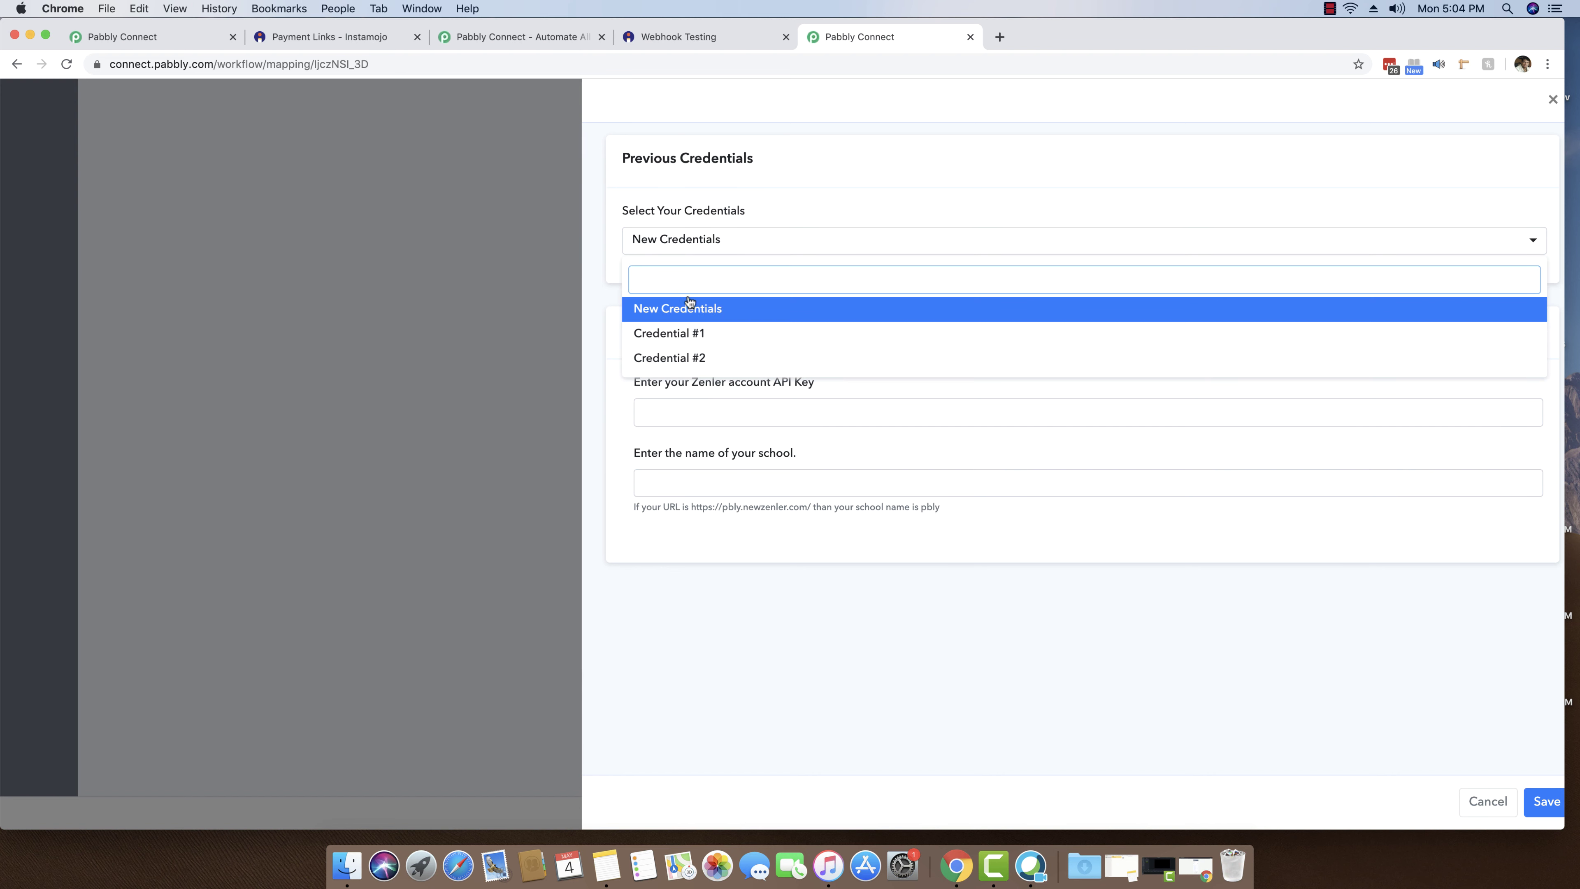
left_click(692, 364)
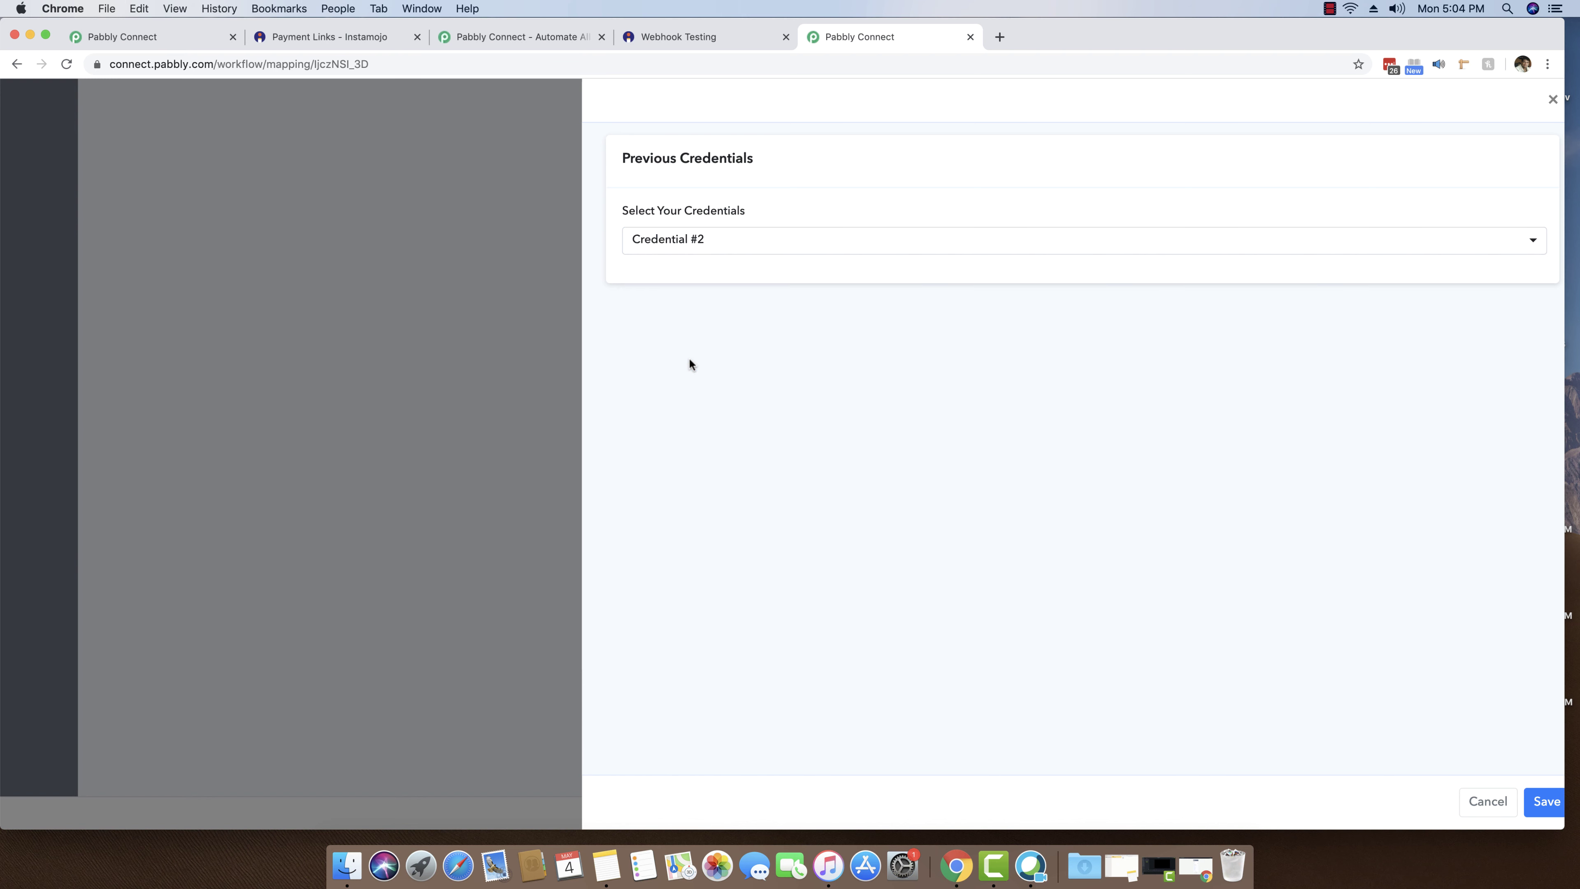
left_click(1546, 803)
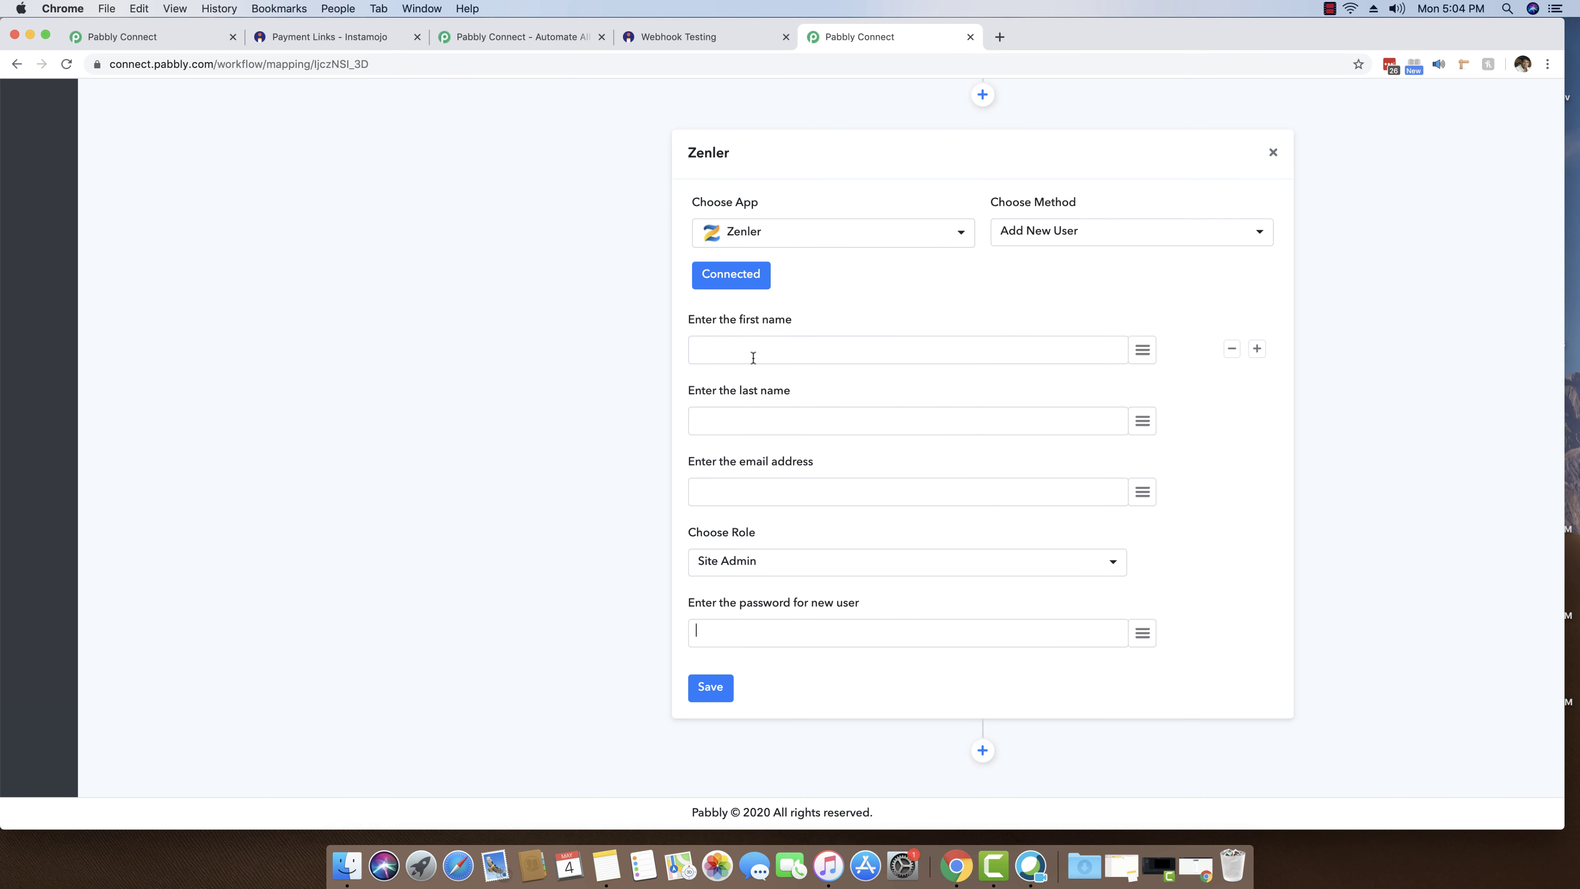
left_click(753, 358)
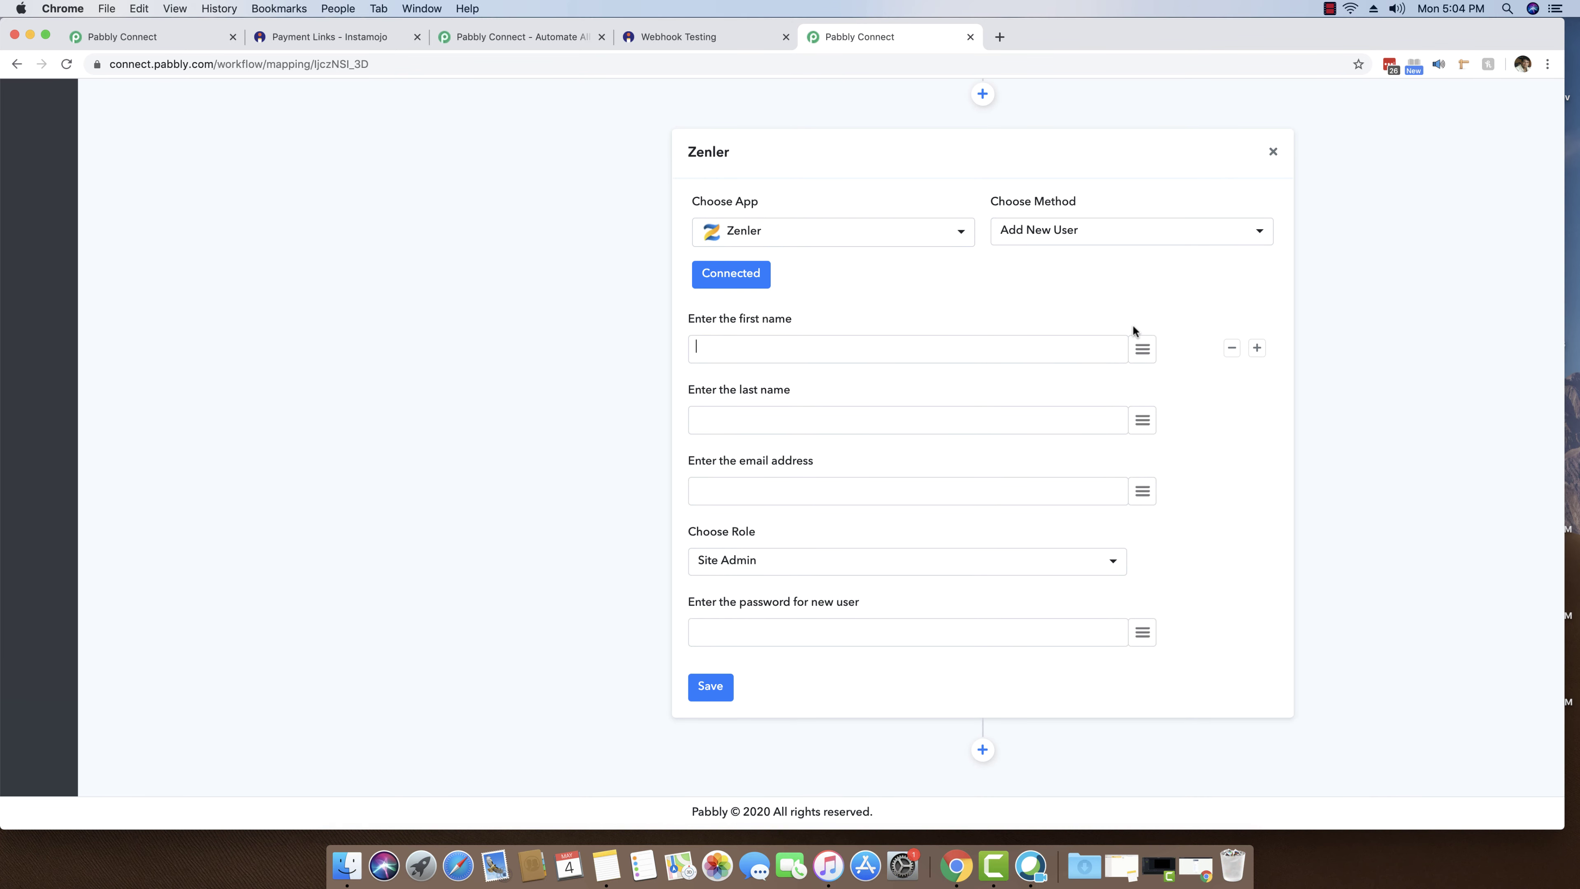
- Map the webhook's buyer_name into the Zenler first-name field
scroll(1038, 337, "up", 6)
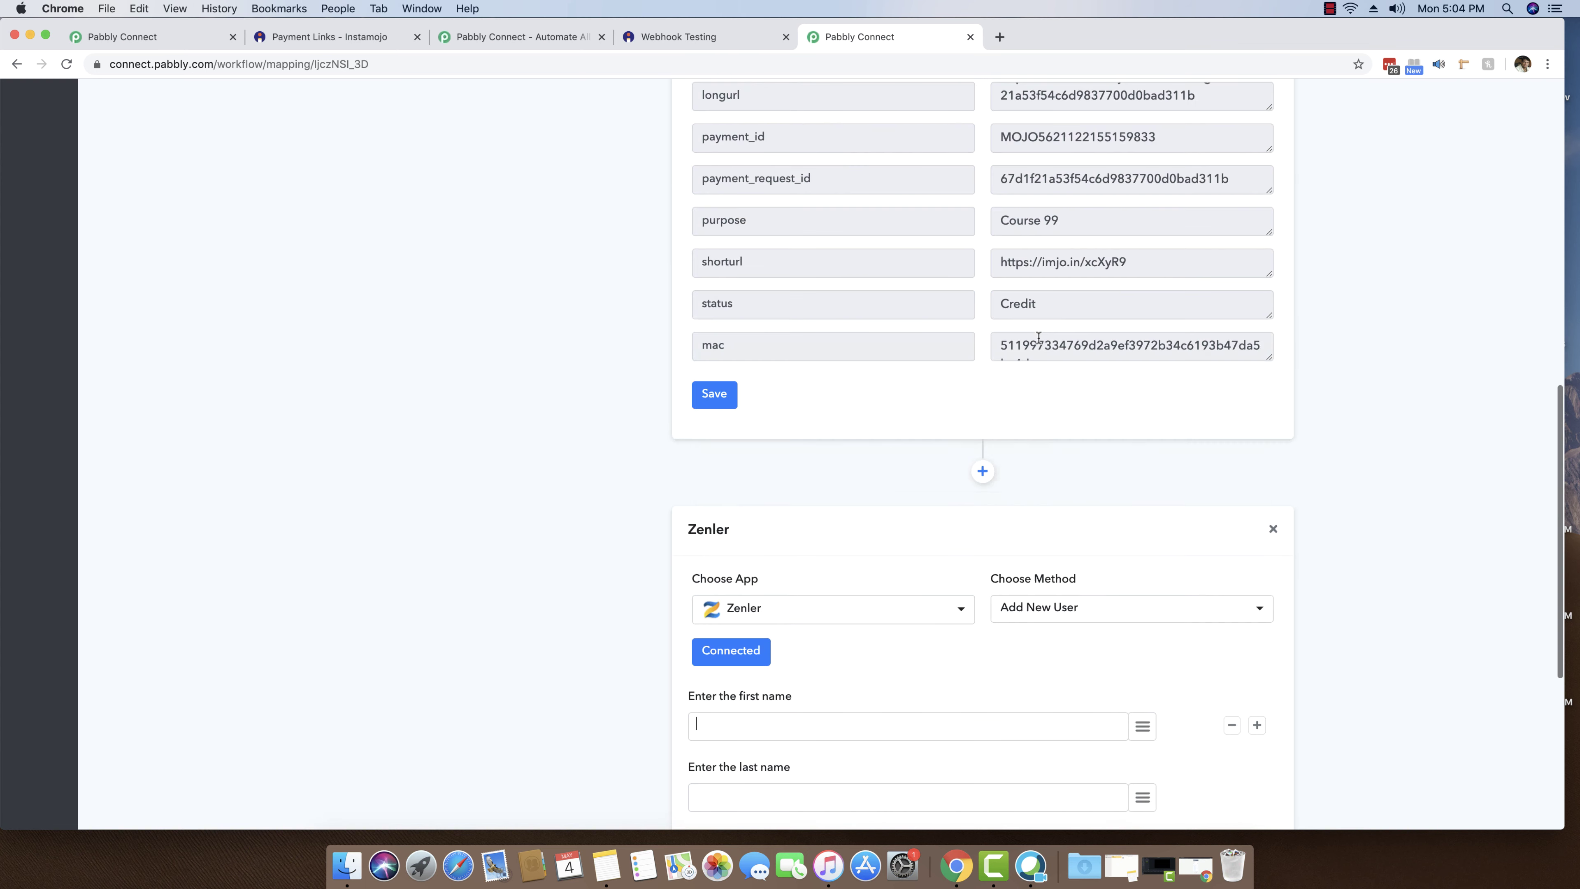
scroll(1038, 337, "up", 6)
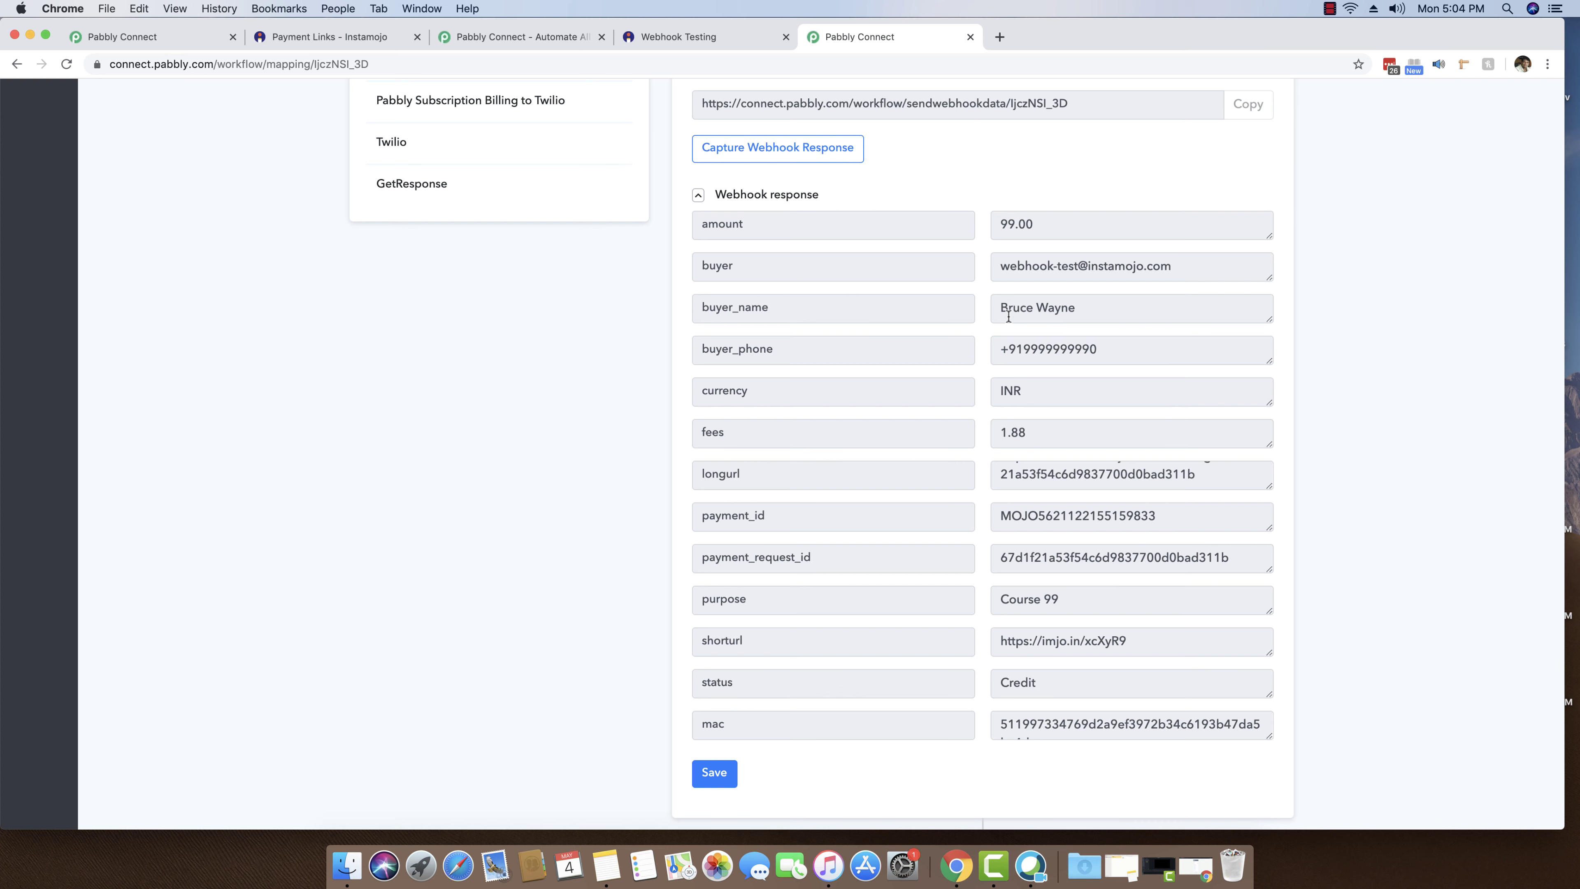
left_click_drag(1096, 313, 964, 311)
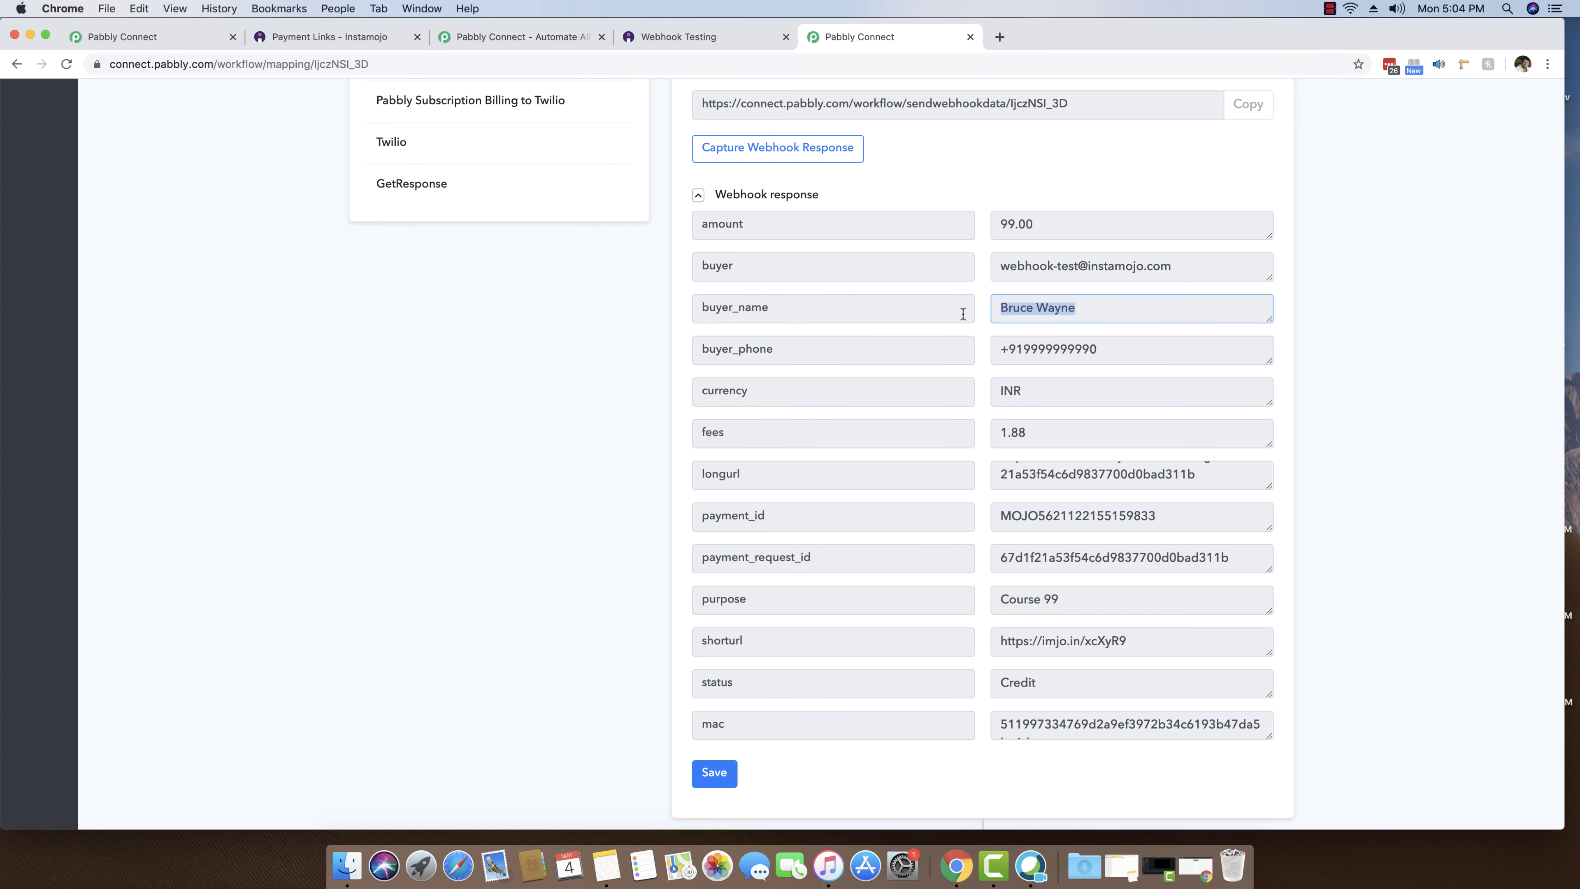
scroll(1042, 311, "down", 9)
scroll(1040, 310, "down", 5)
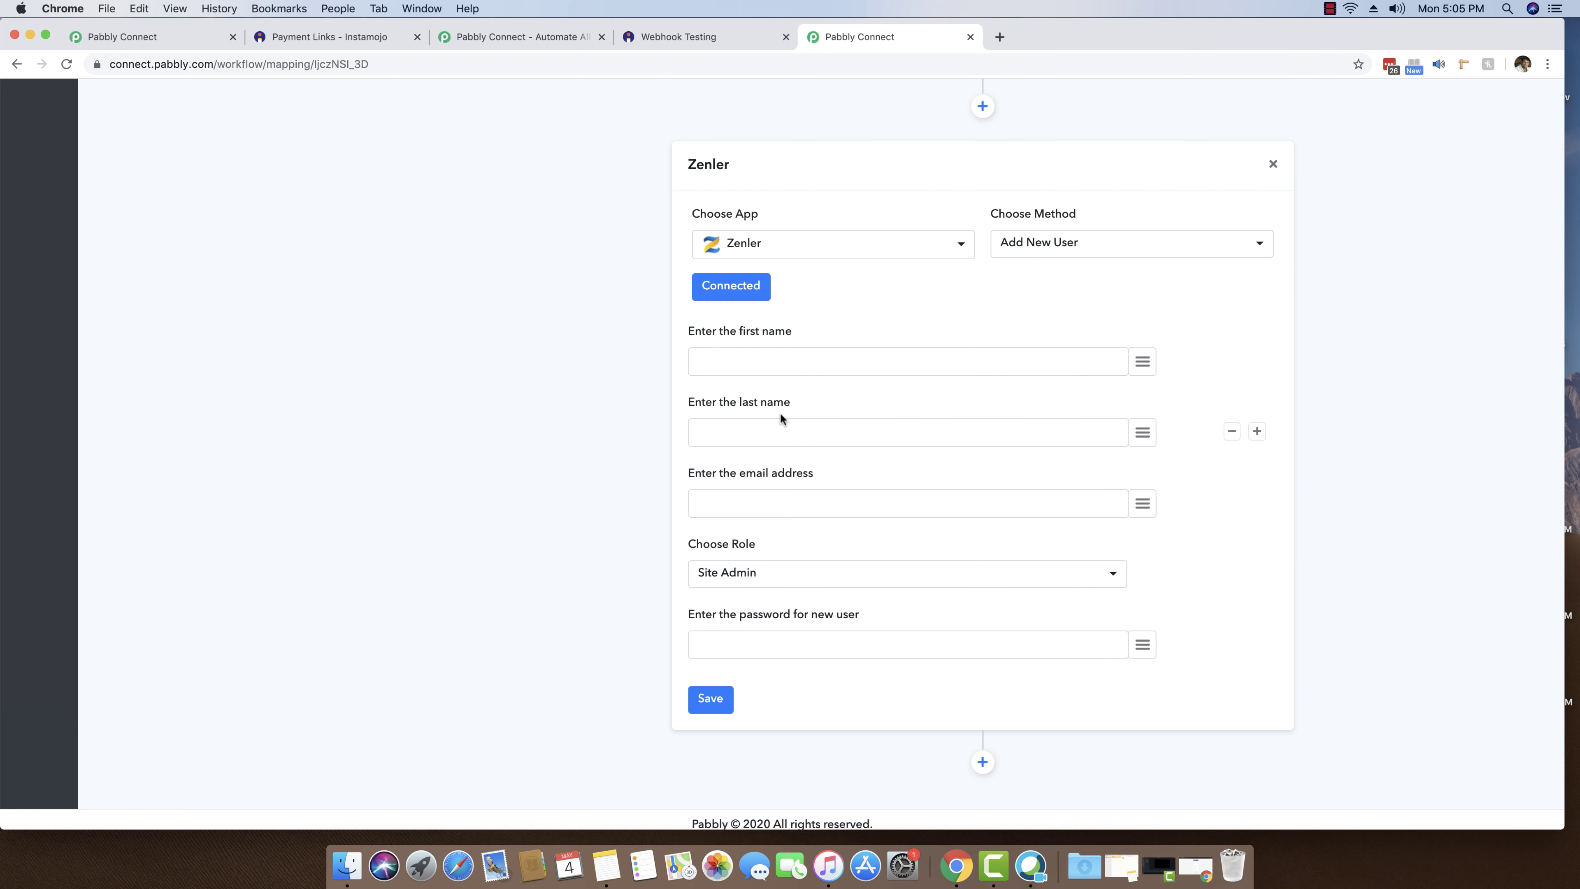
left_click(1138, 366)
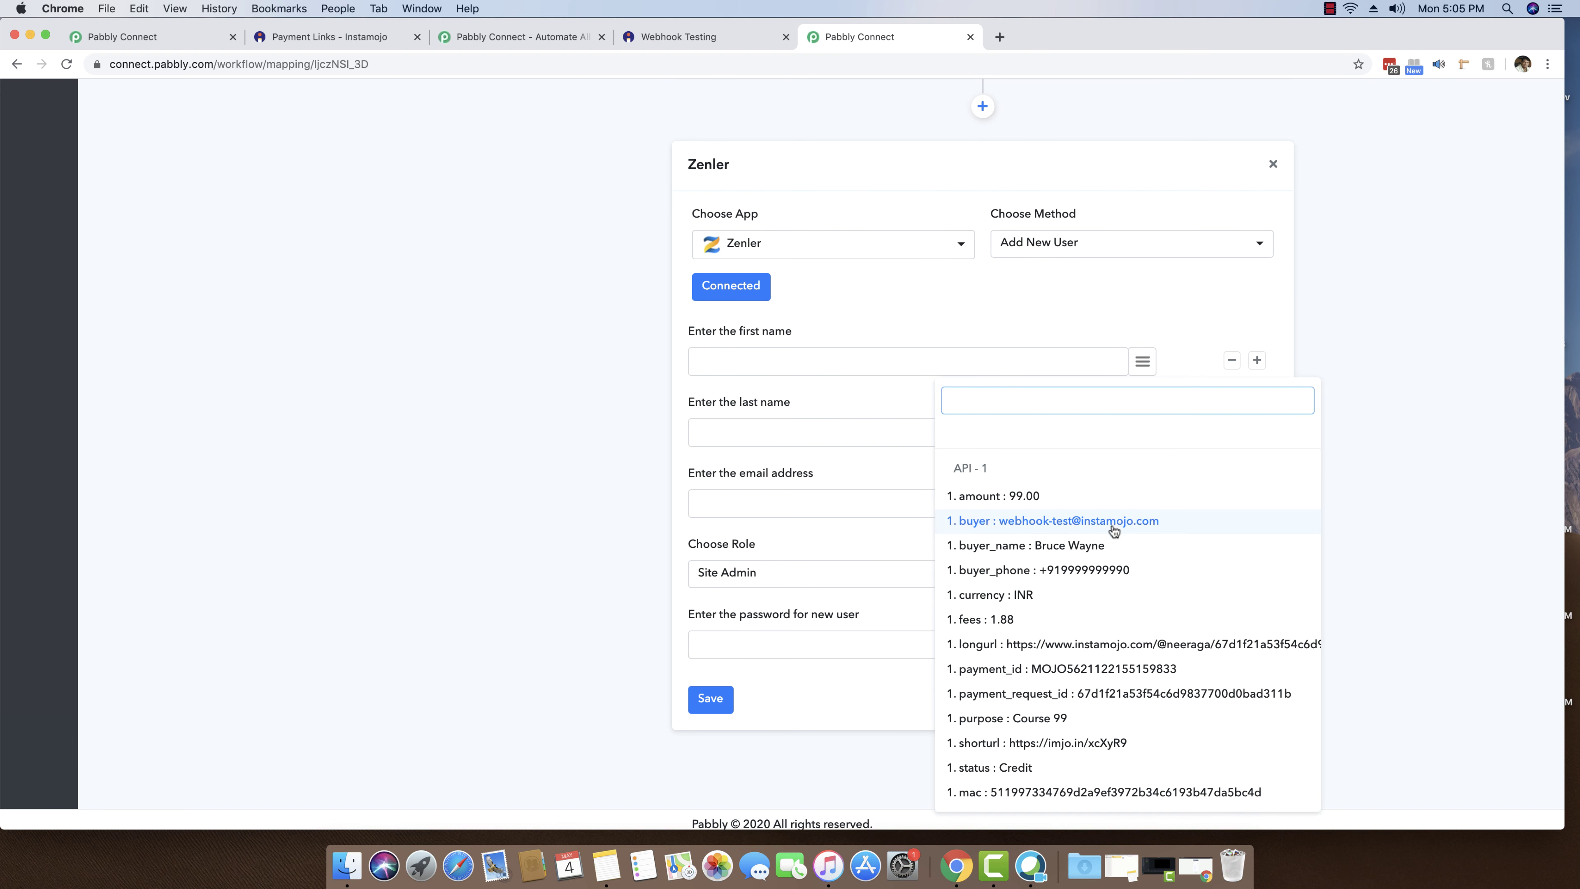
left_click(1109, 551)
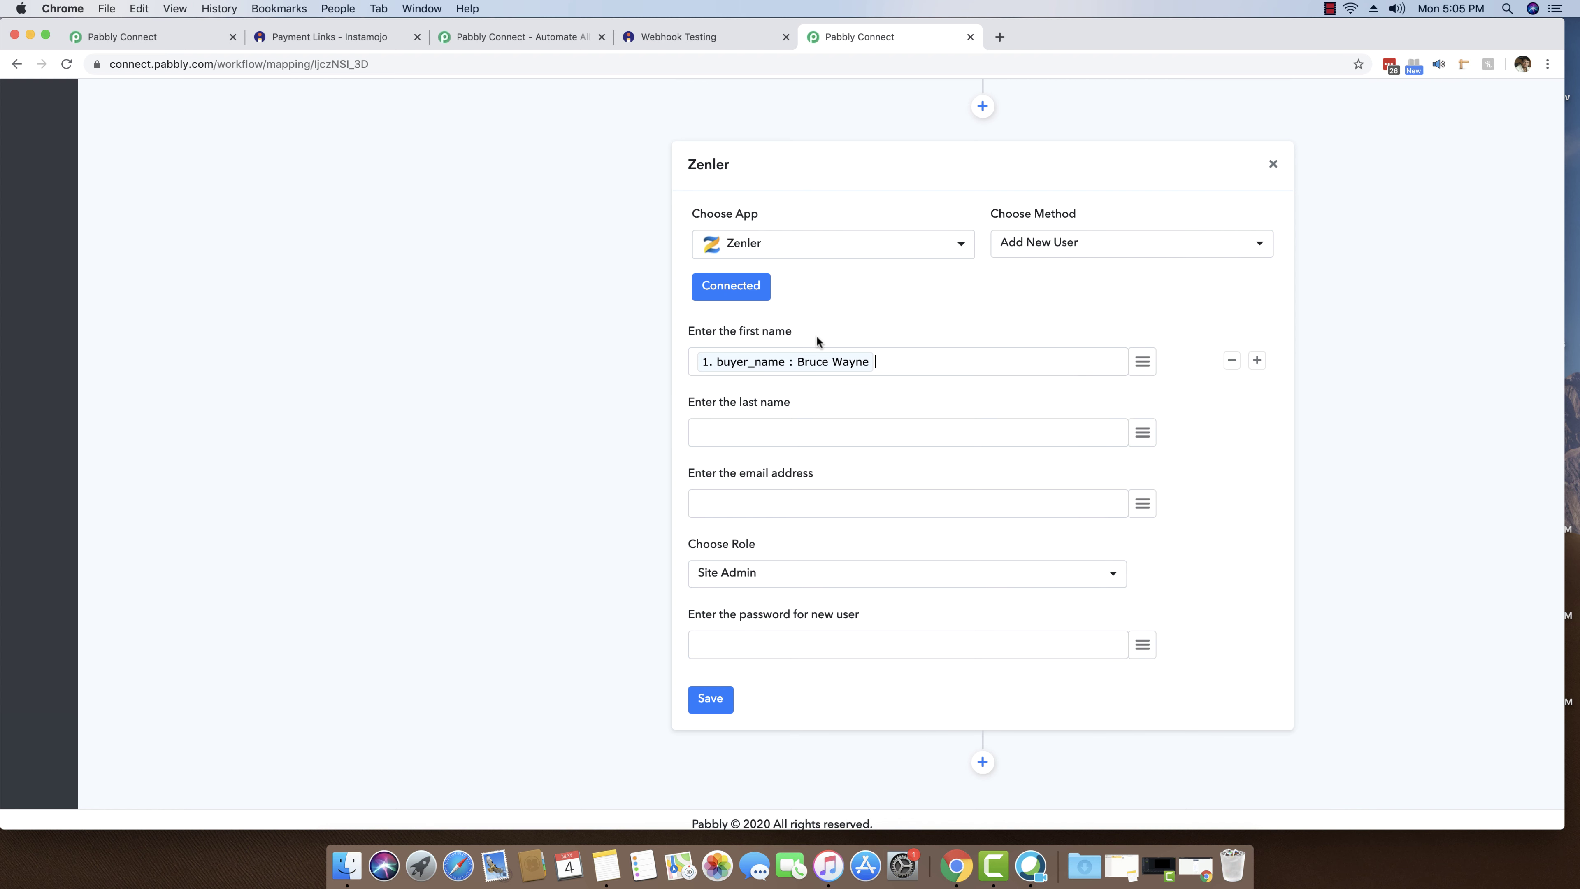
- Map the webhook's buyer value into the e-mail address field
left_click(876, 505)
left_click(1143, 503)
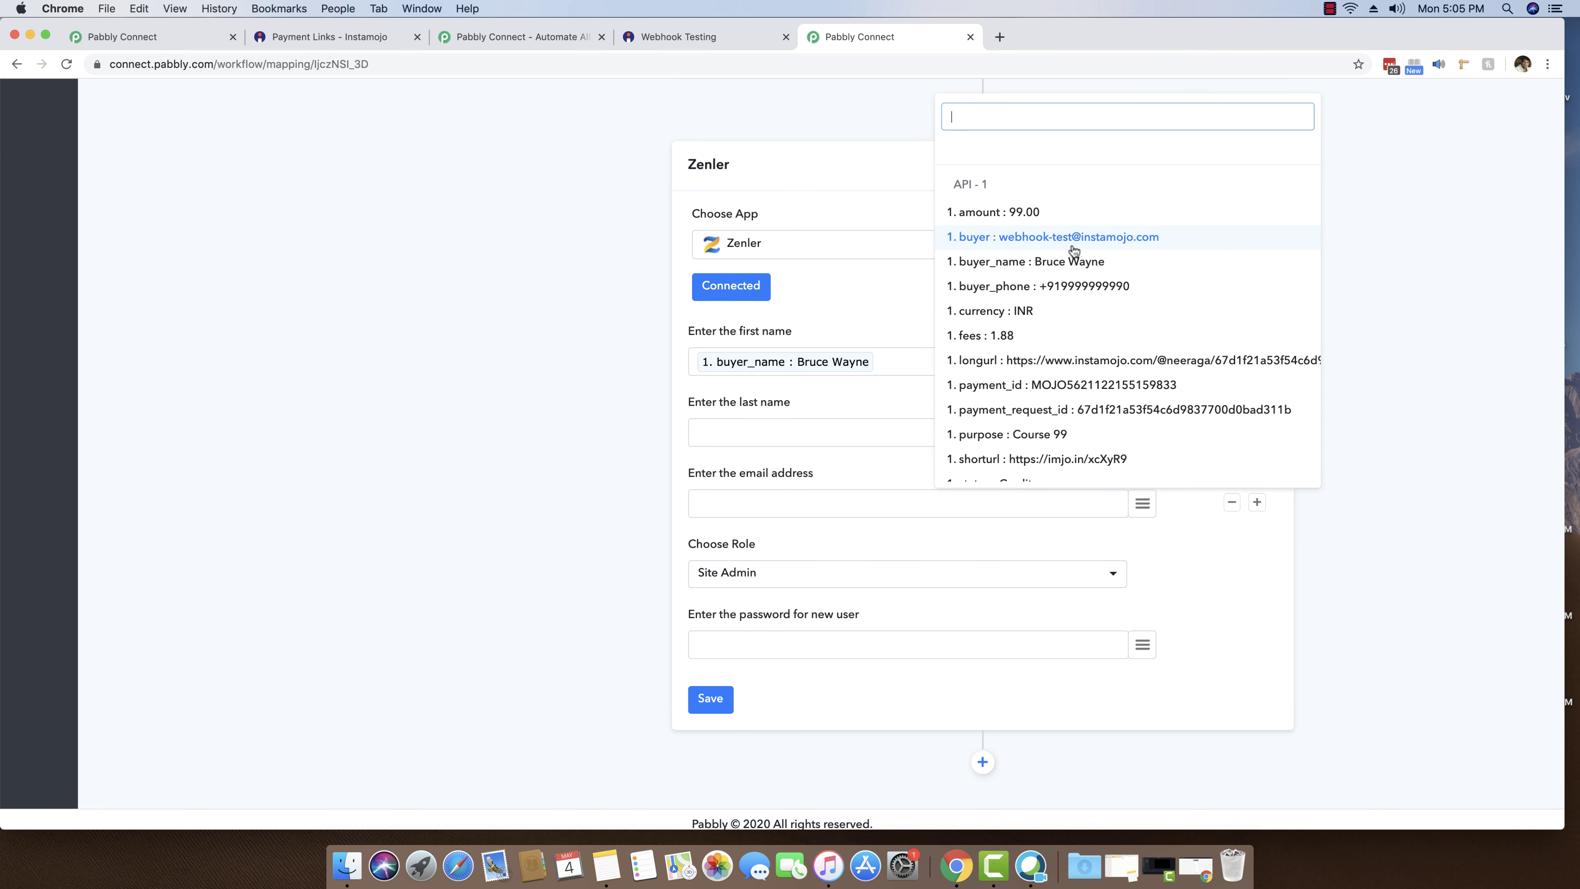
scroll(1182, 498, "down", 1)
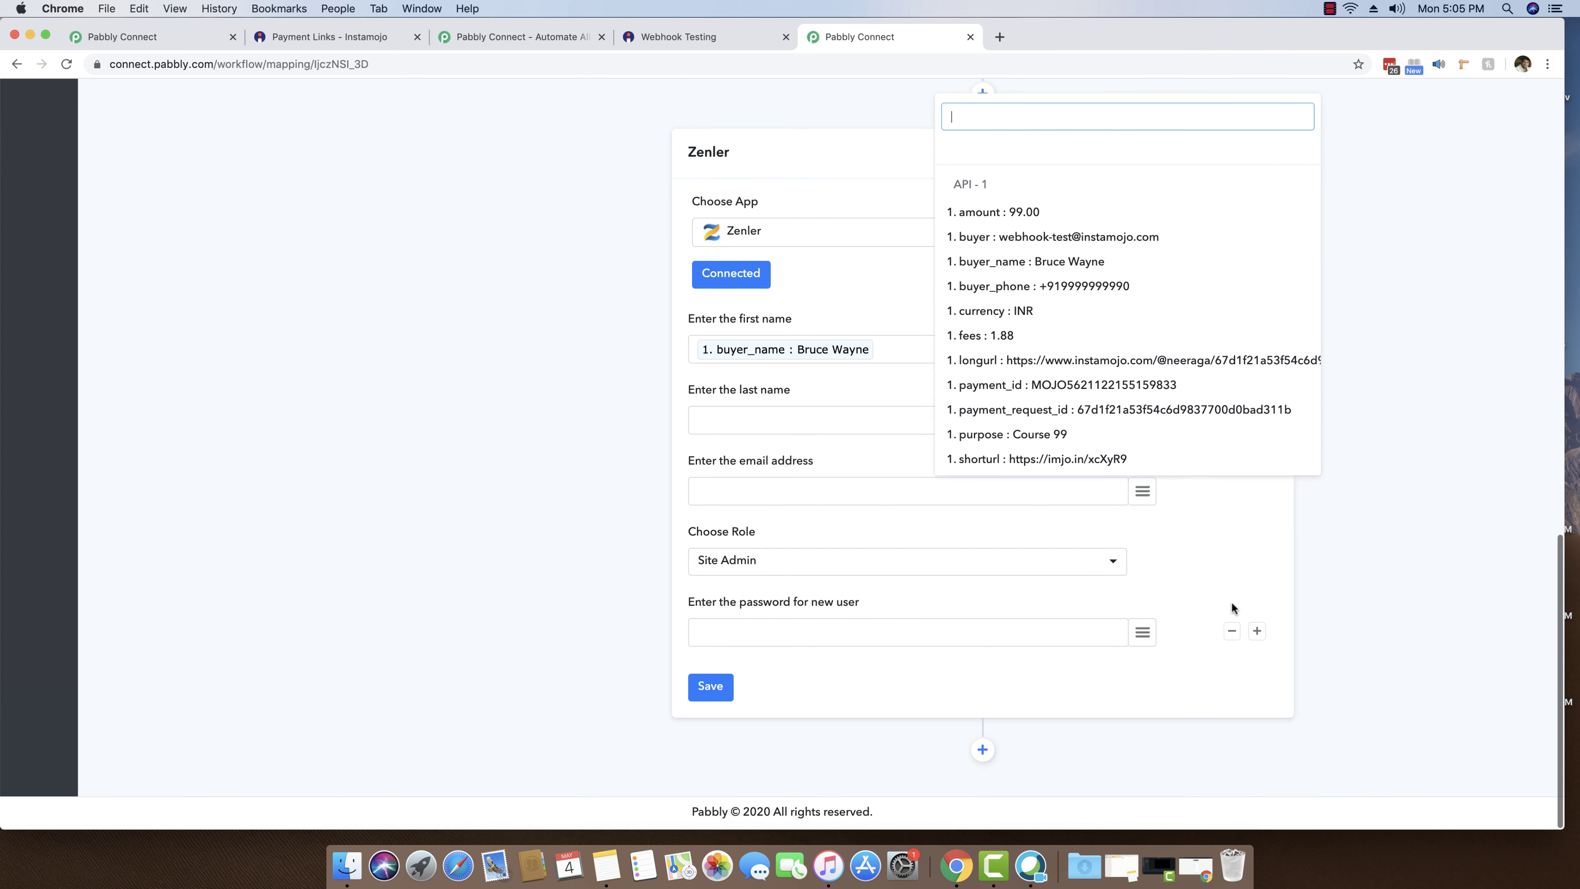
left_click(1229, 610)
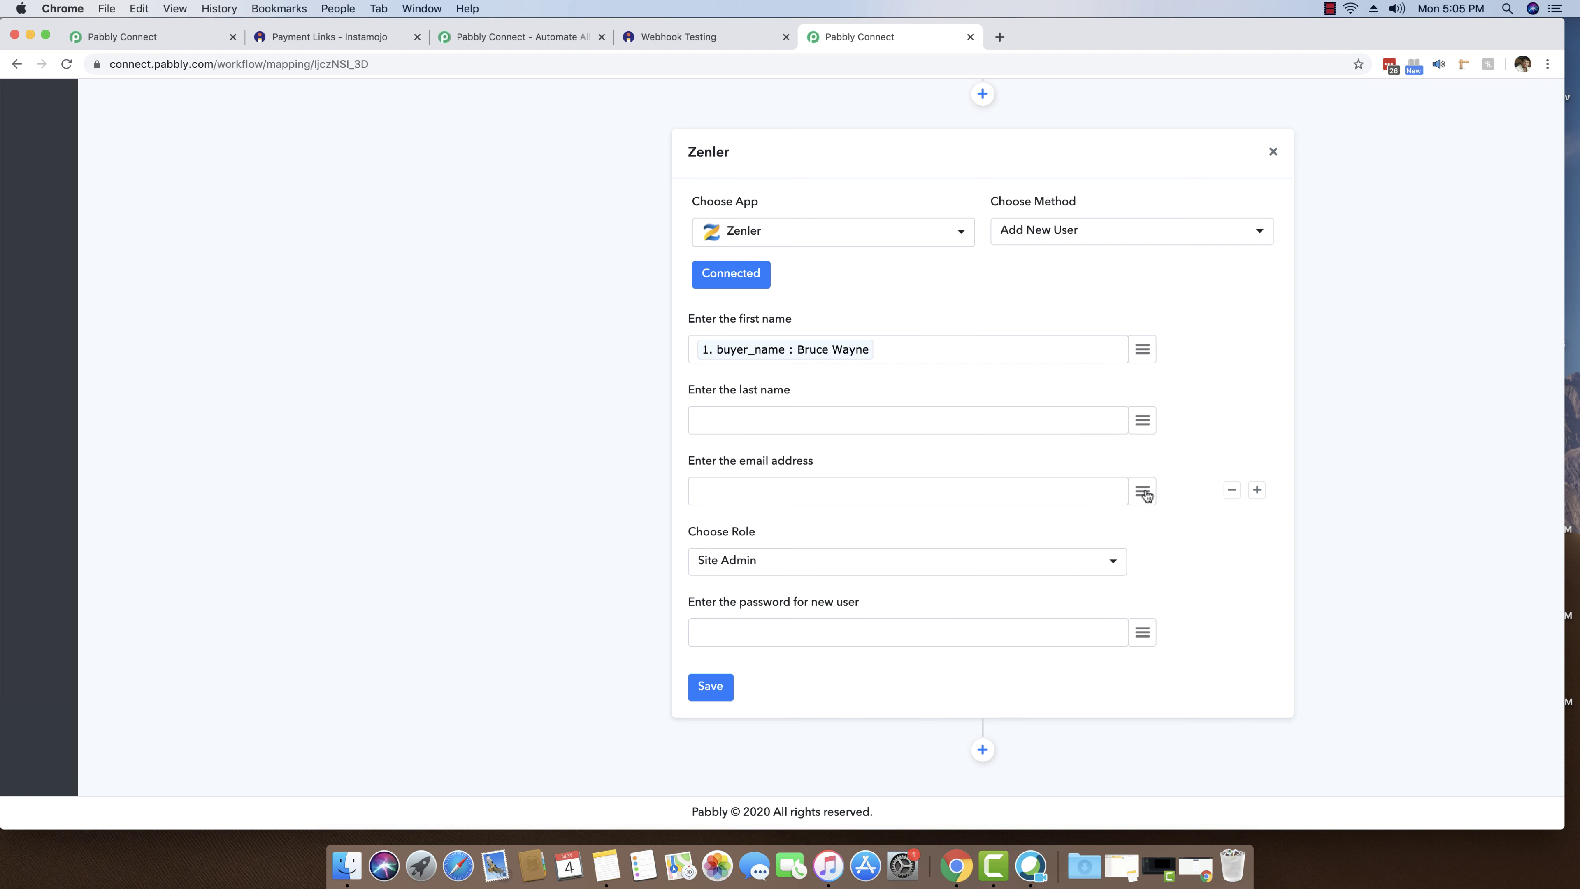
left_click(1143, 492)
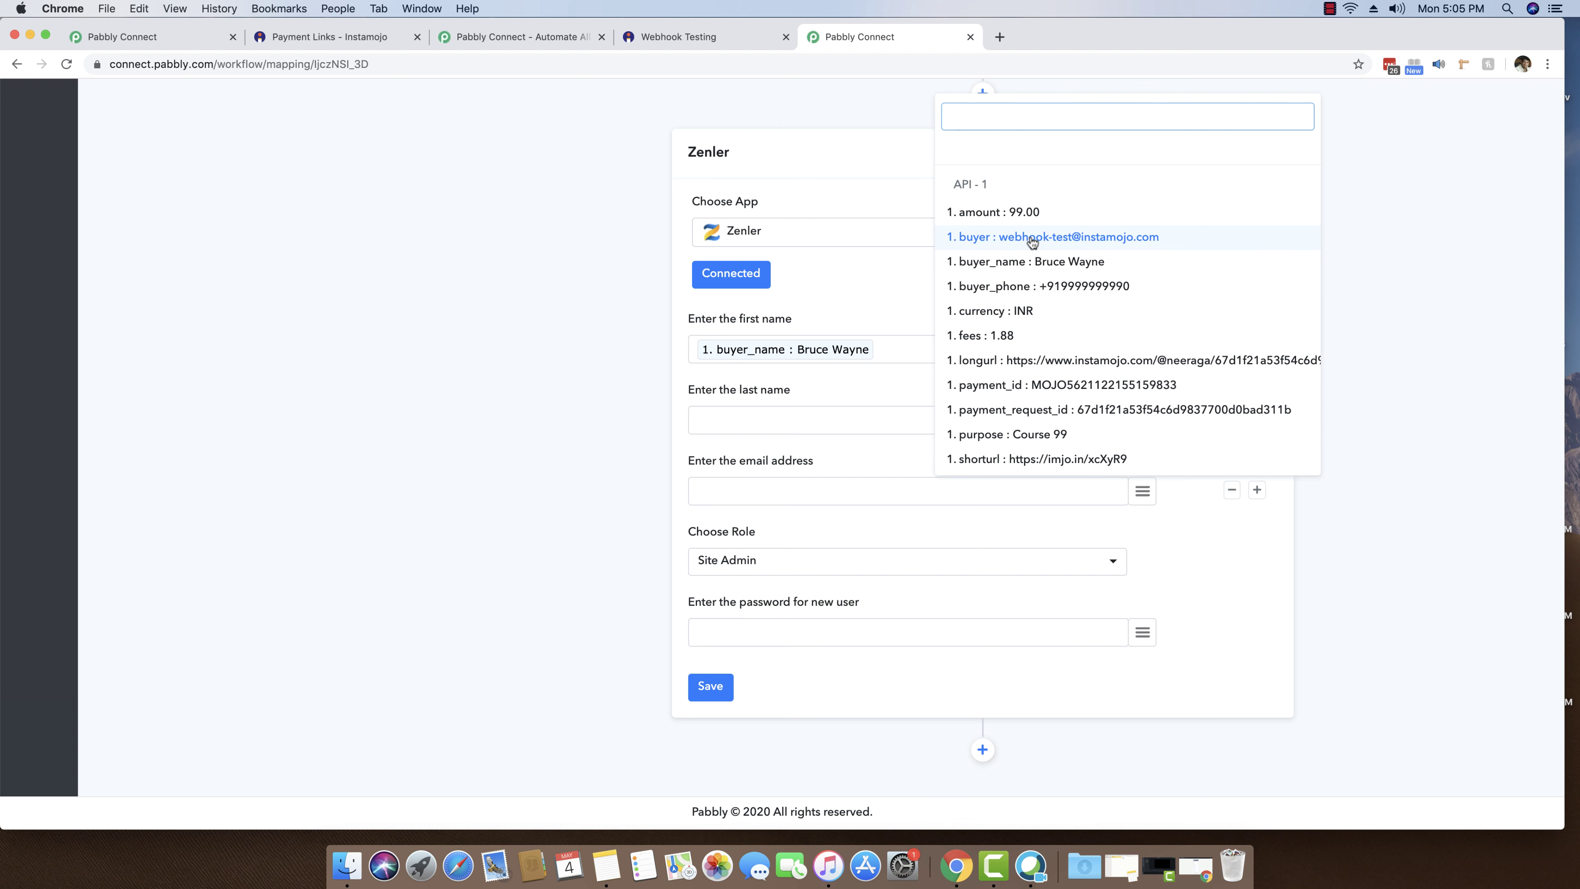
scroll(1033, 242, "down", 1)
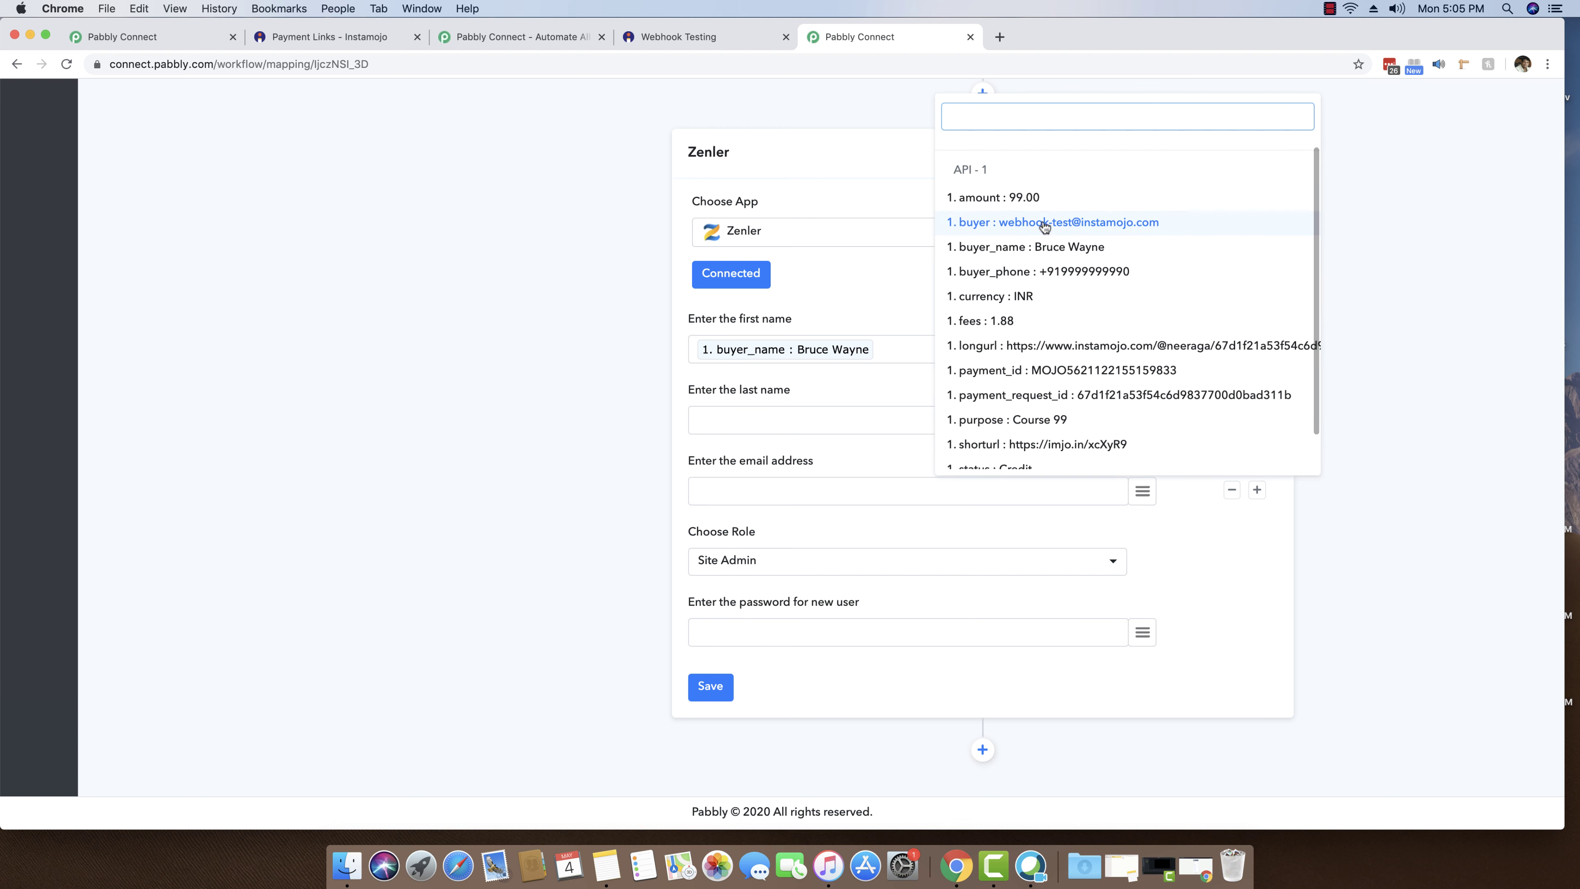
left_click(1044, 227)
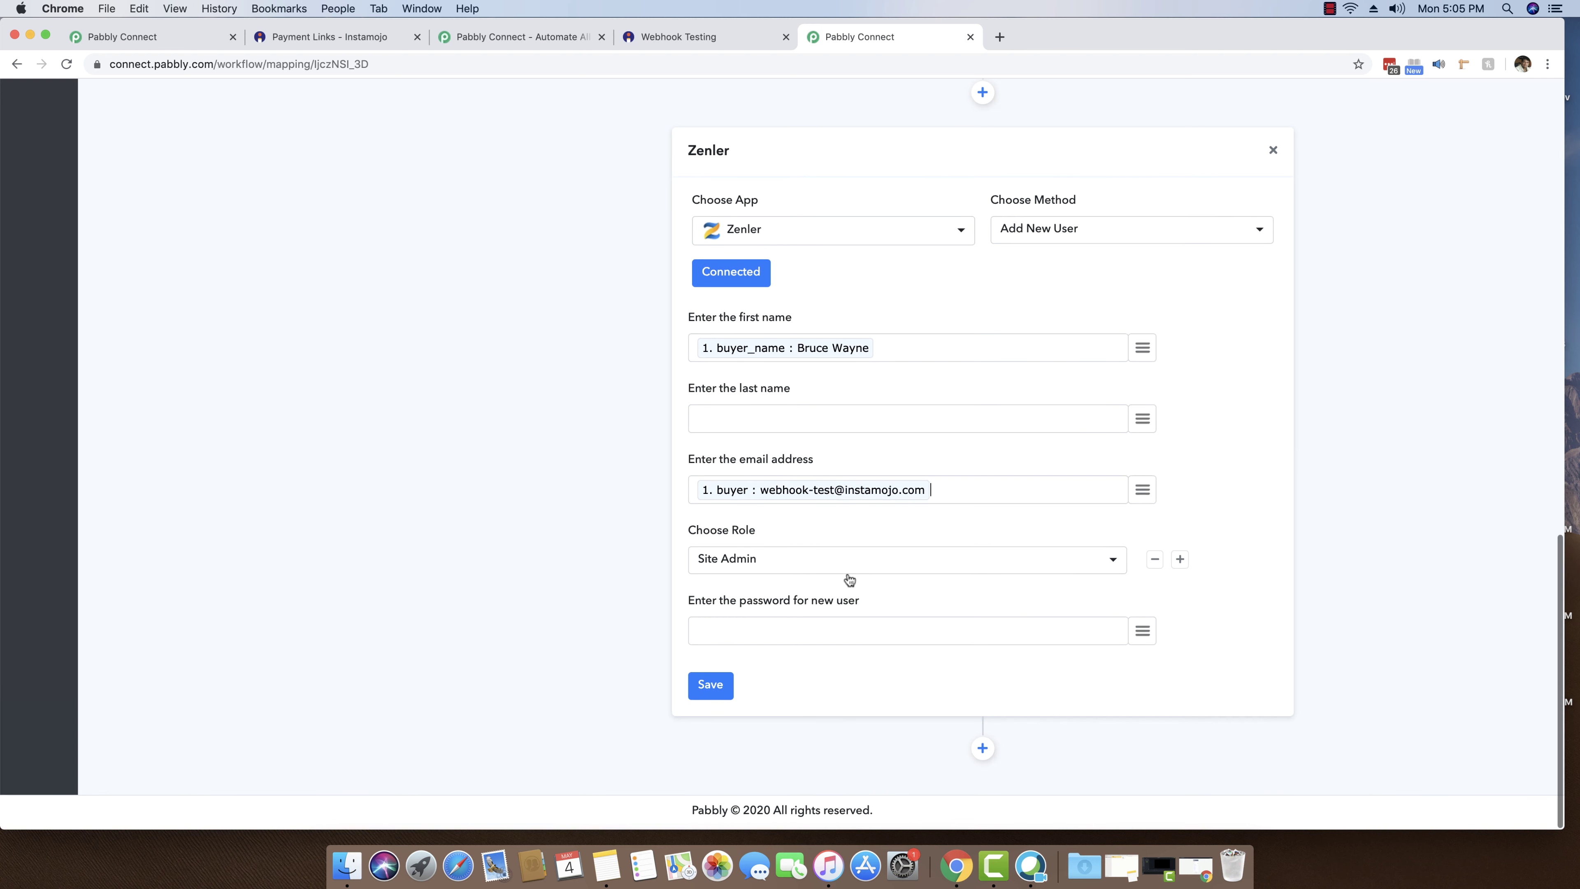
- Change the new user's role from Site Admin to Student
left_click(849, 562)
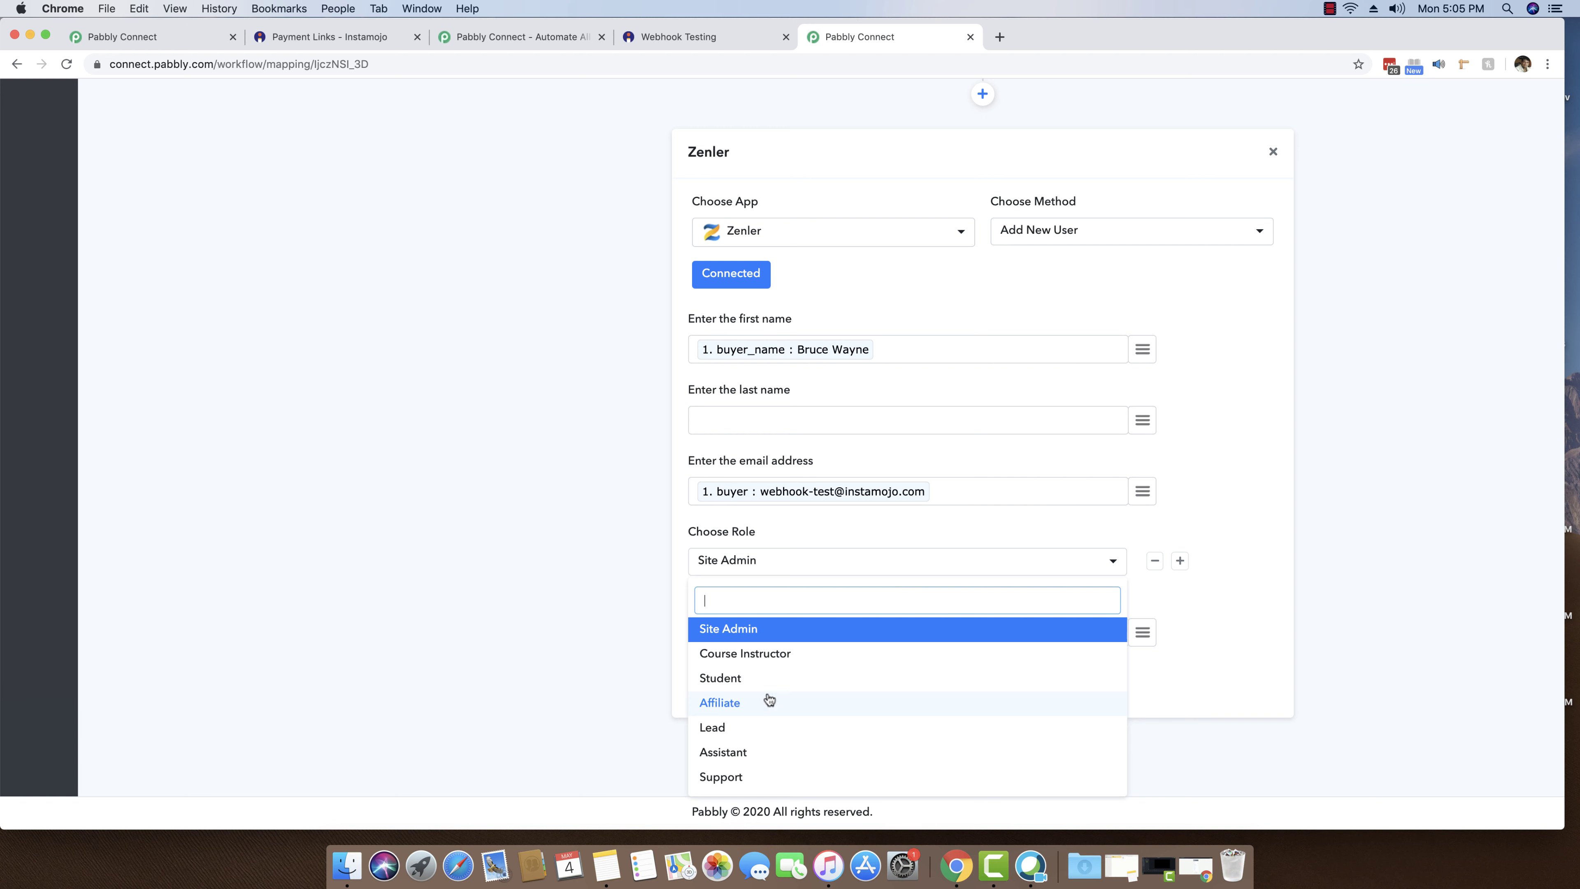
left_click(739, 682)
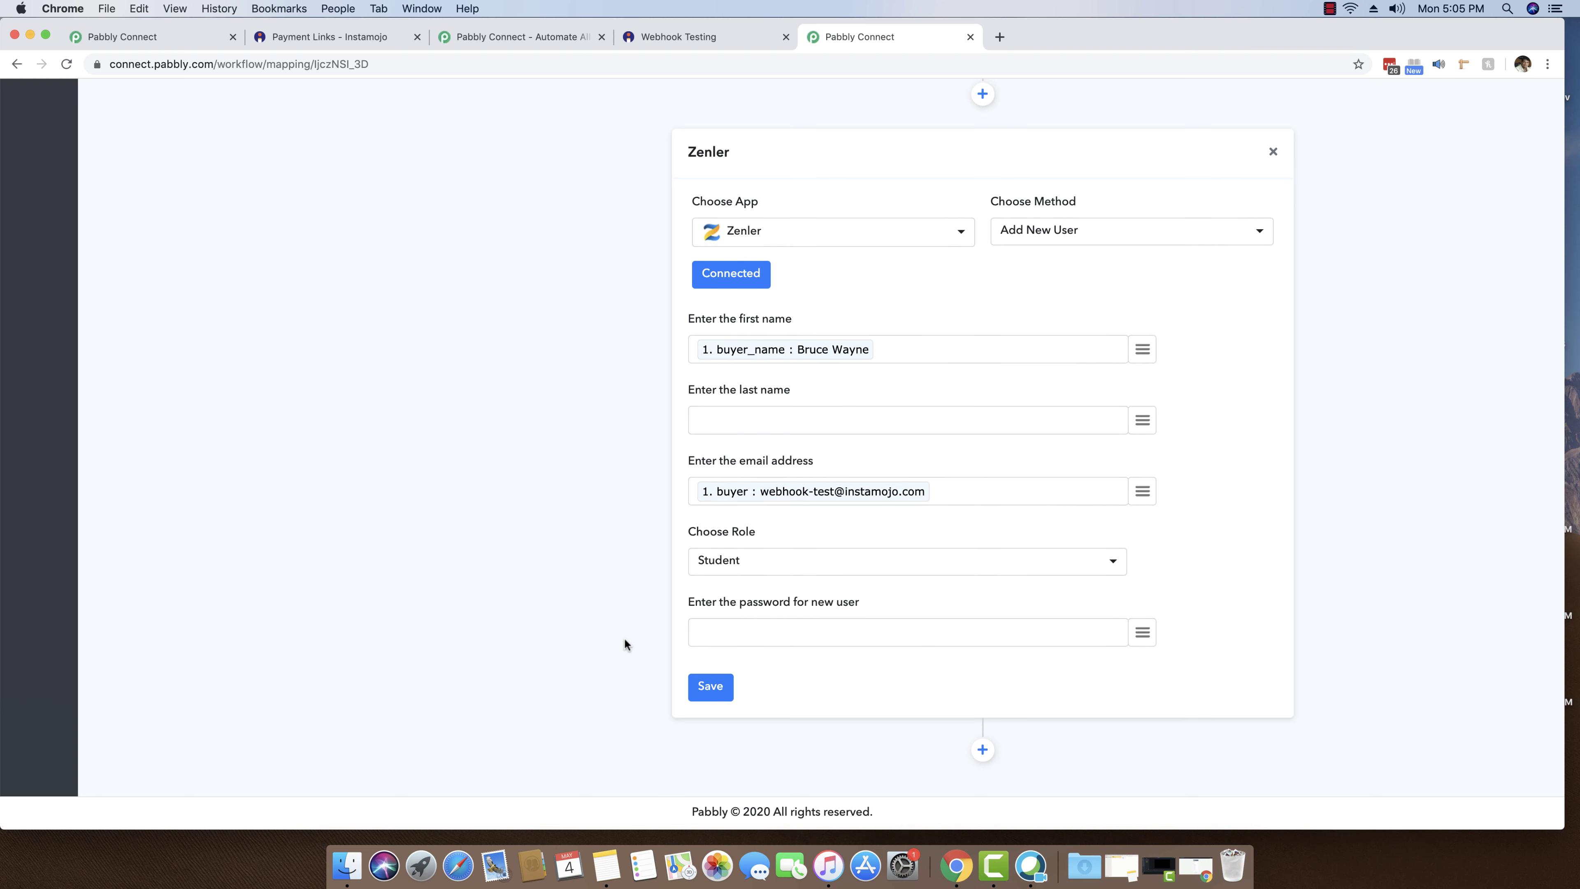
left_click(872, 624)
- Enter a password for the new user and save the Add New User step
left_click(999, 37)
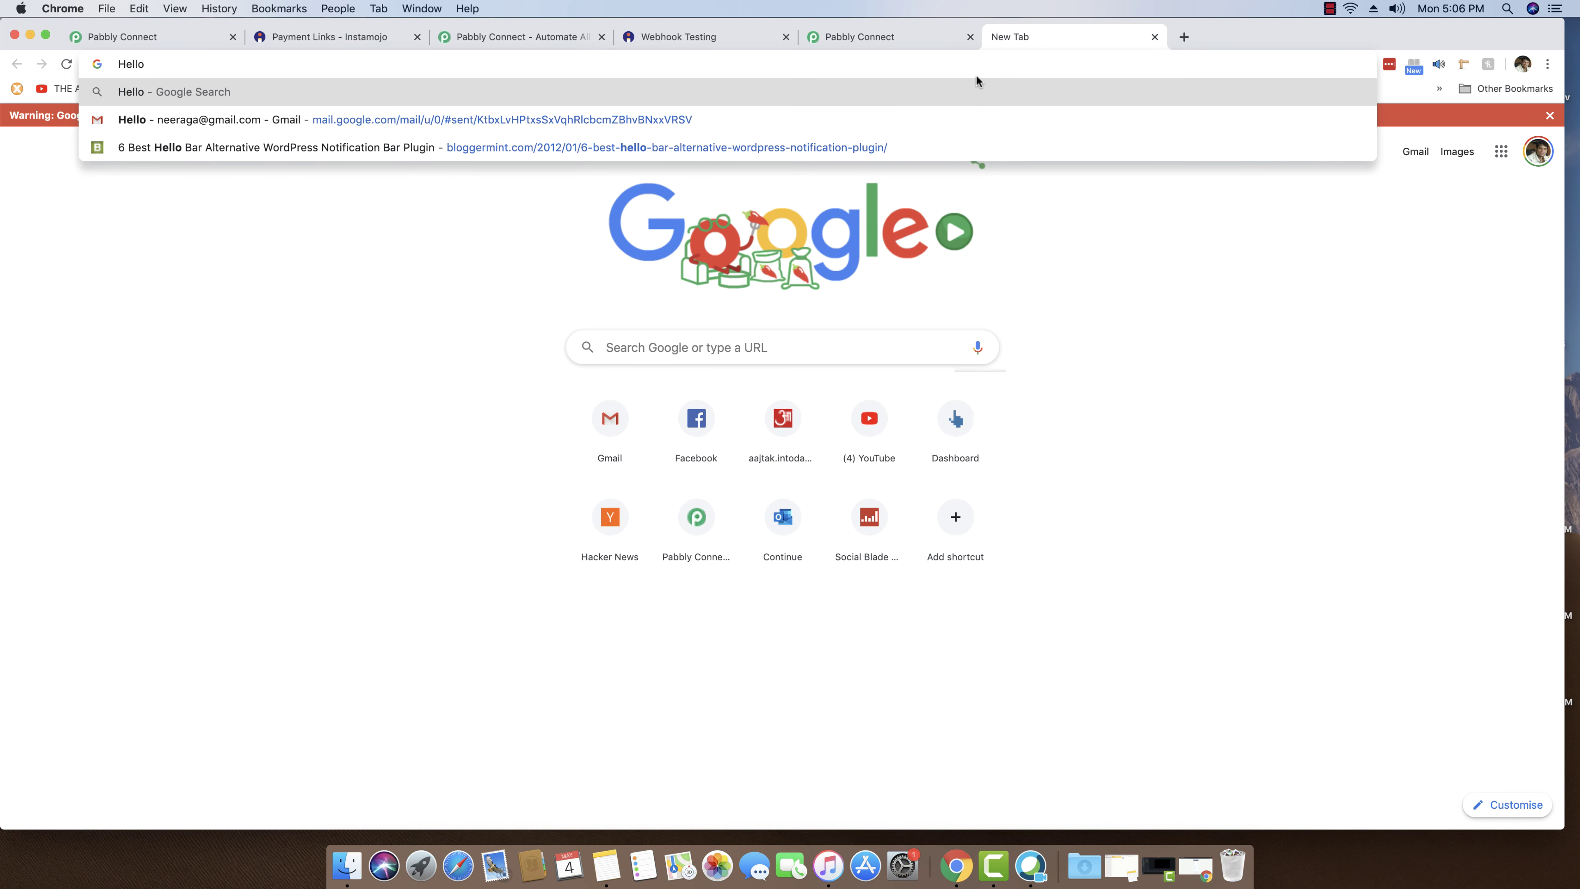
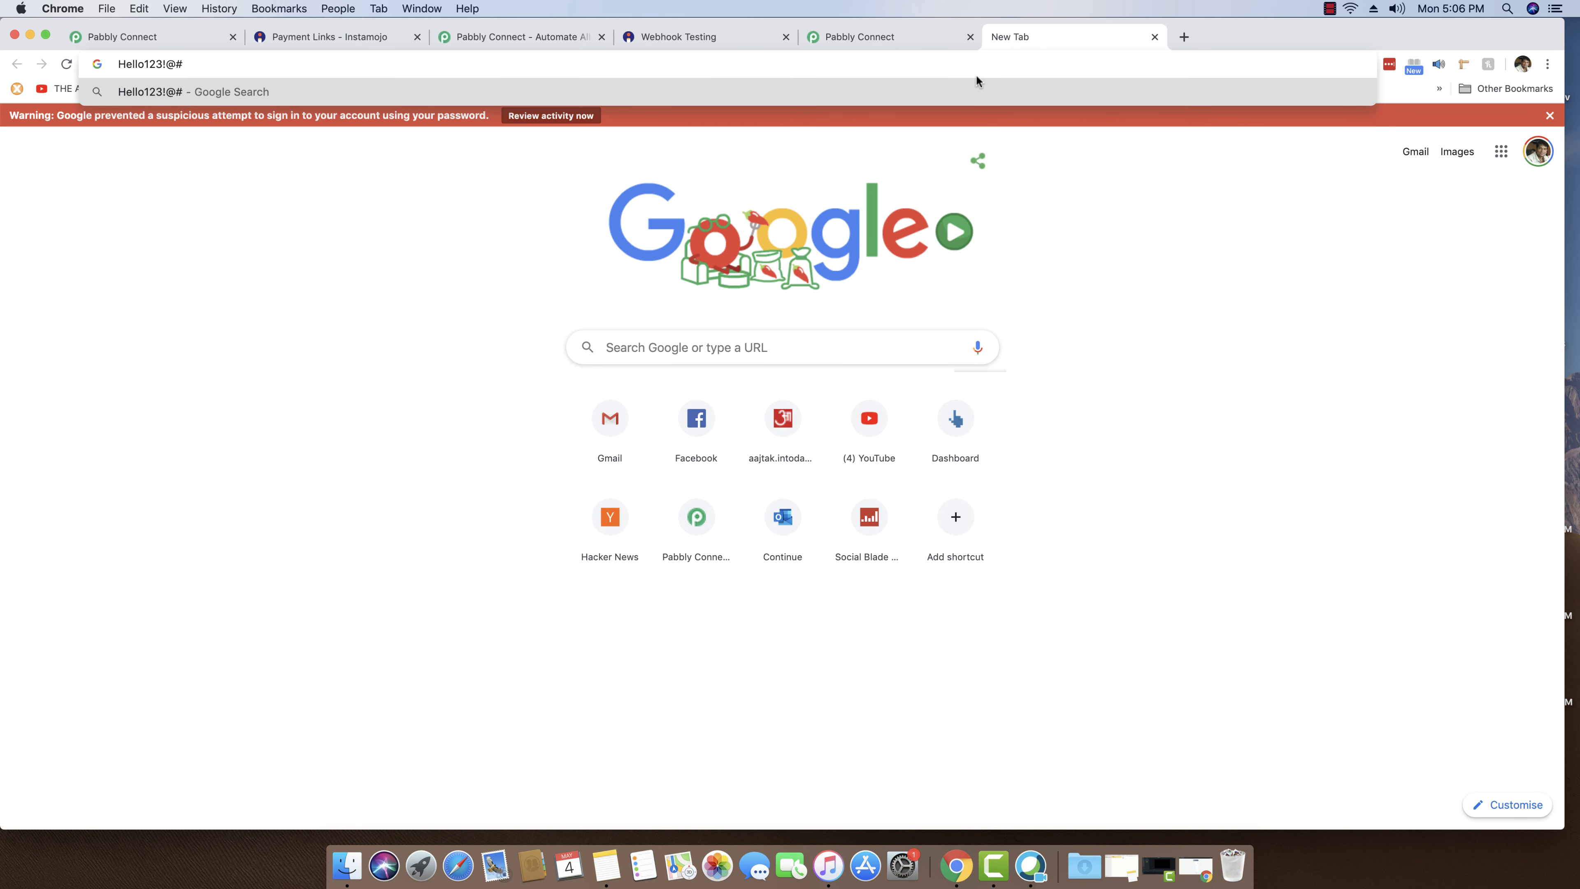
key("super+a")
key("super+c")
left_click(873, 40)
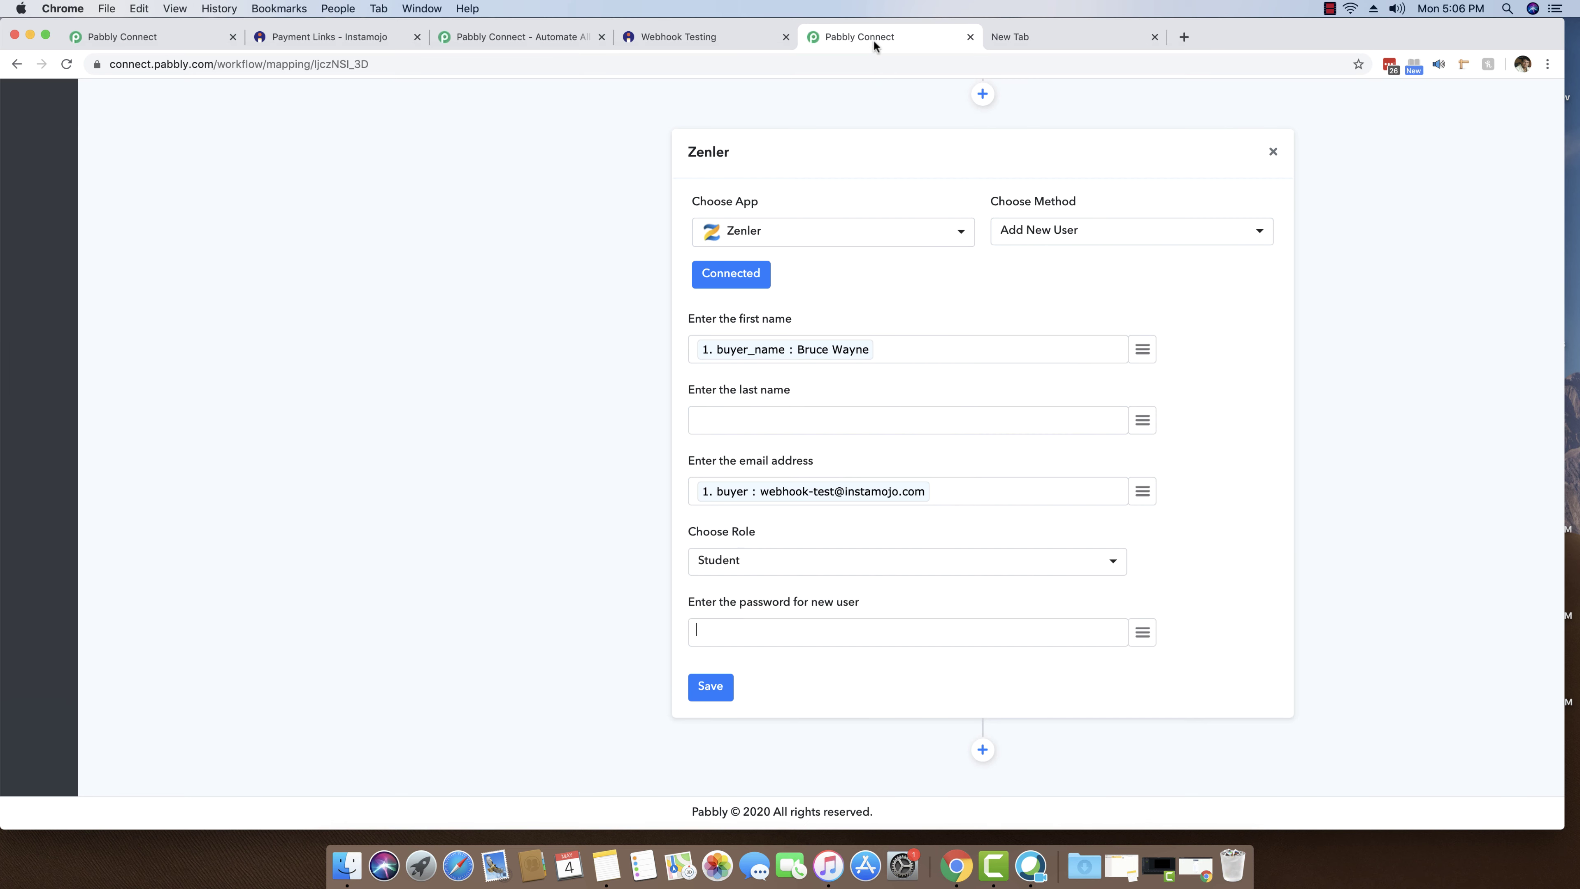
left_click(853, 646)
key("super+v")
left_click(716, 692)
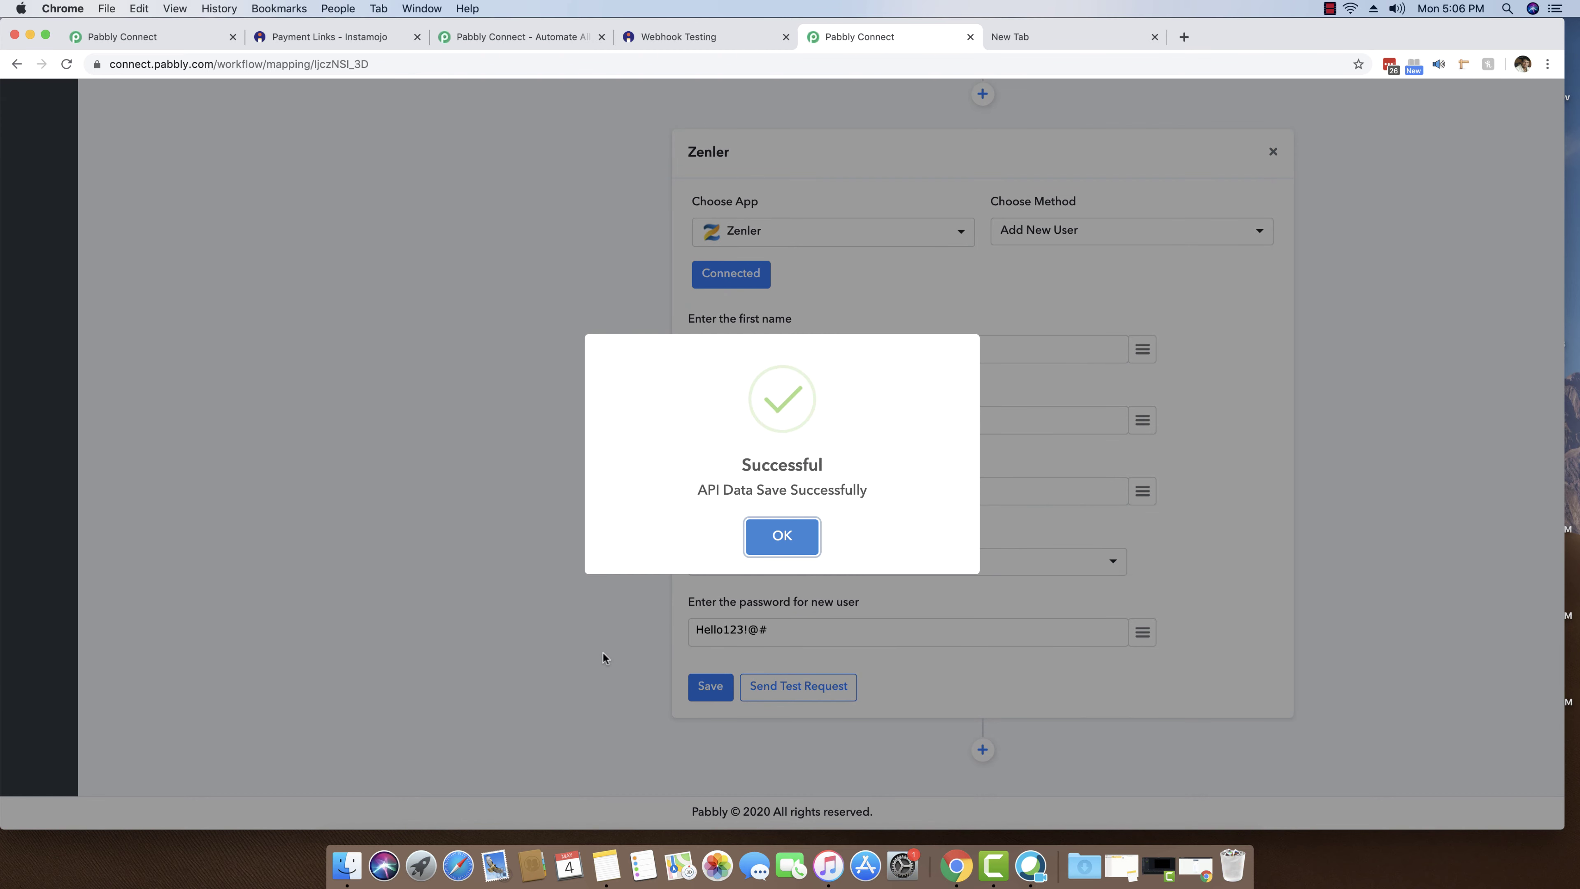
- Send a test request and confirm the 'People added successfully' response with code 201
left_click(798, 537)
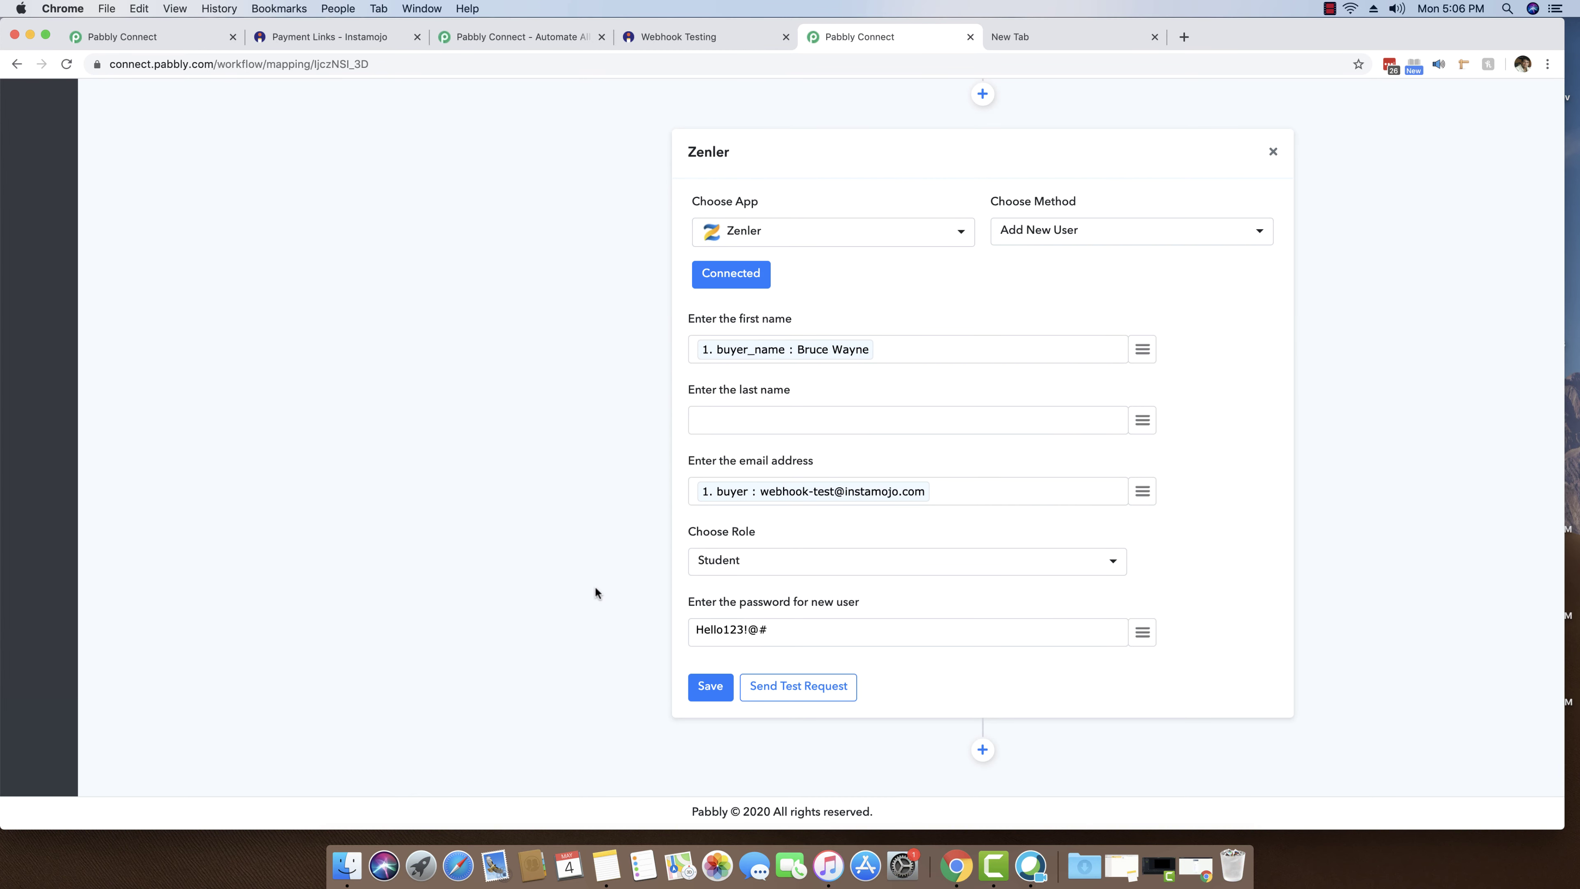
left_click(796, 688)
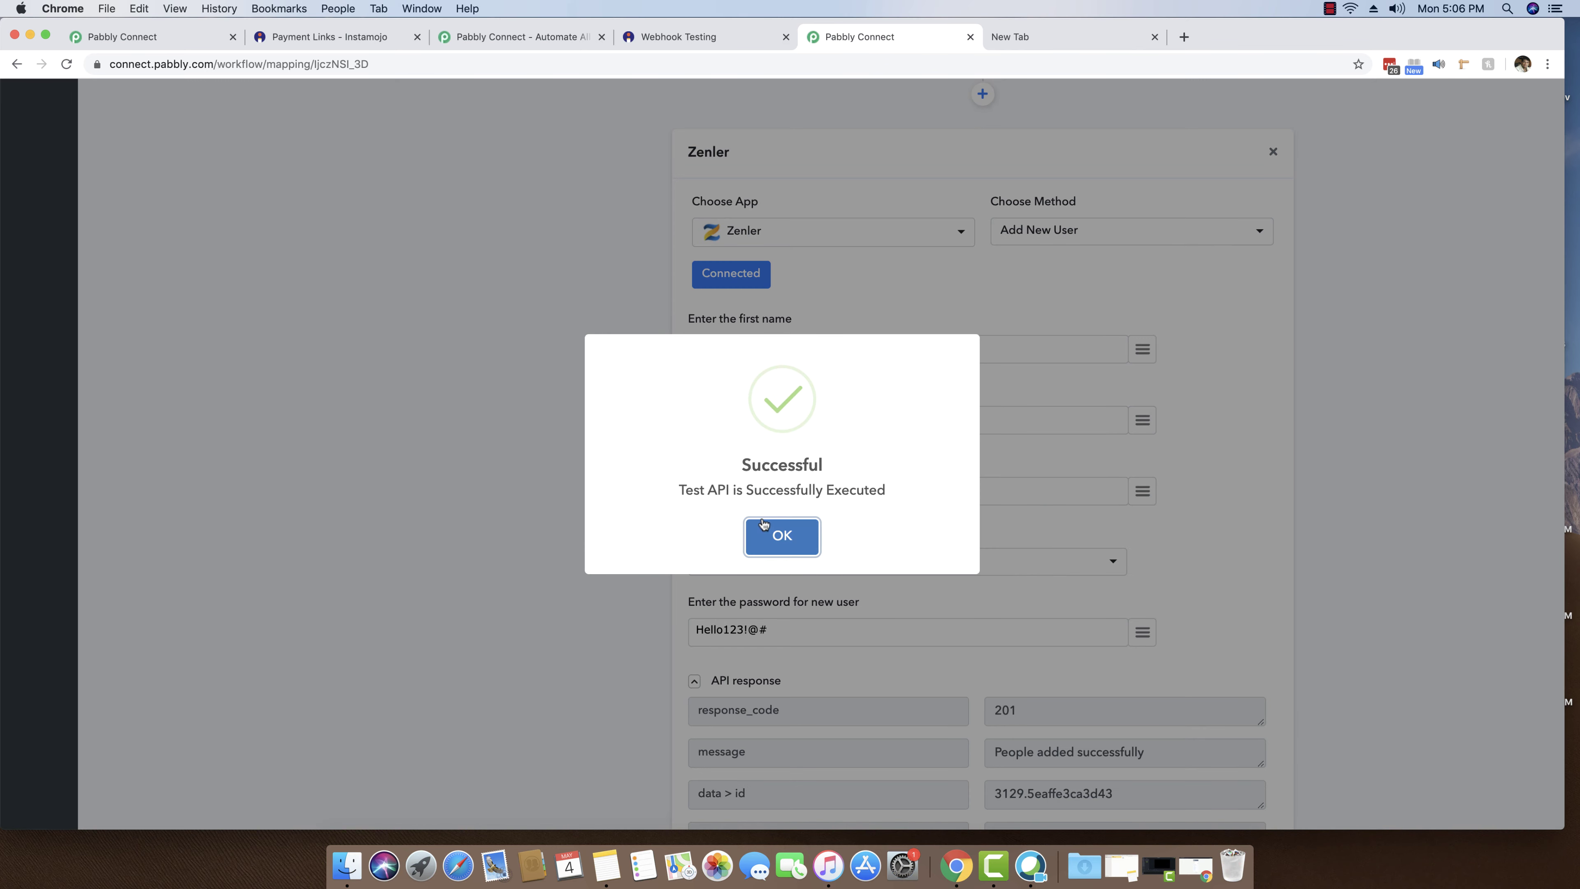
left_click(764, 525)
scroll(1037, 535, "down", 5)
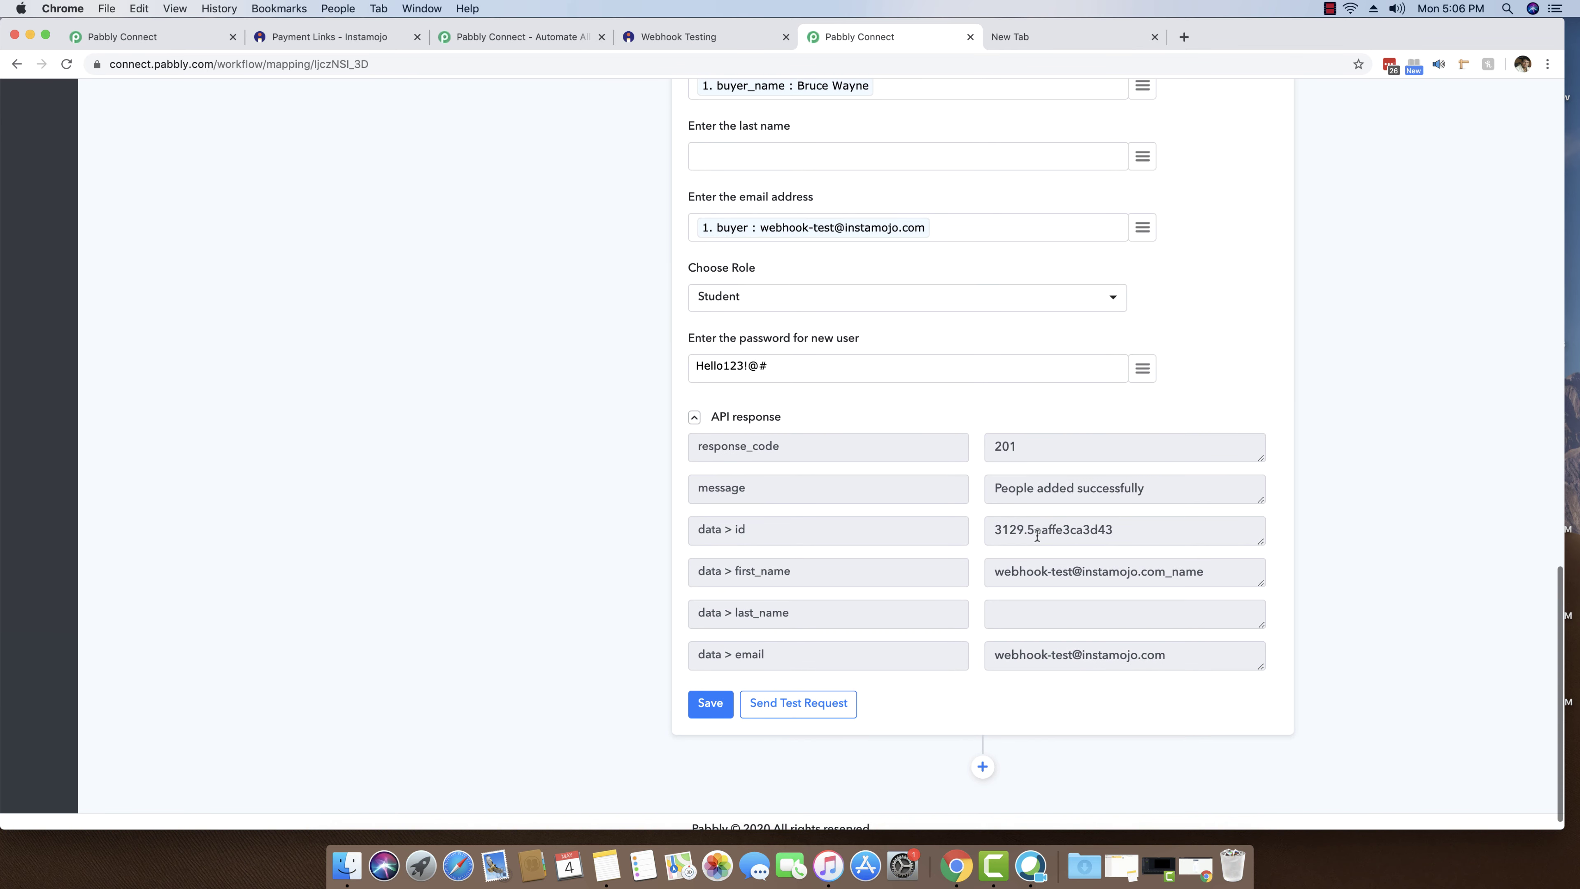
left_click_drag(1152, 490, 964, 488)
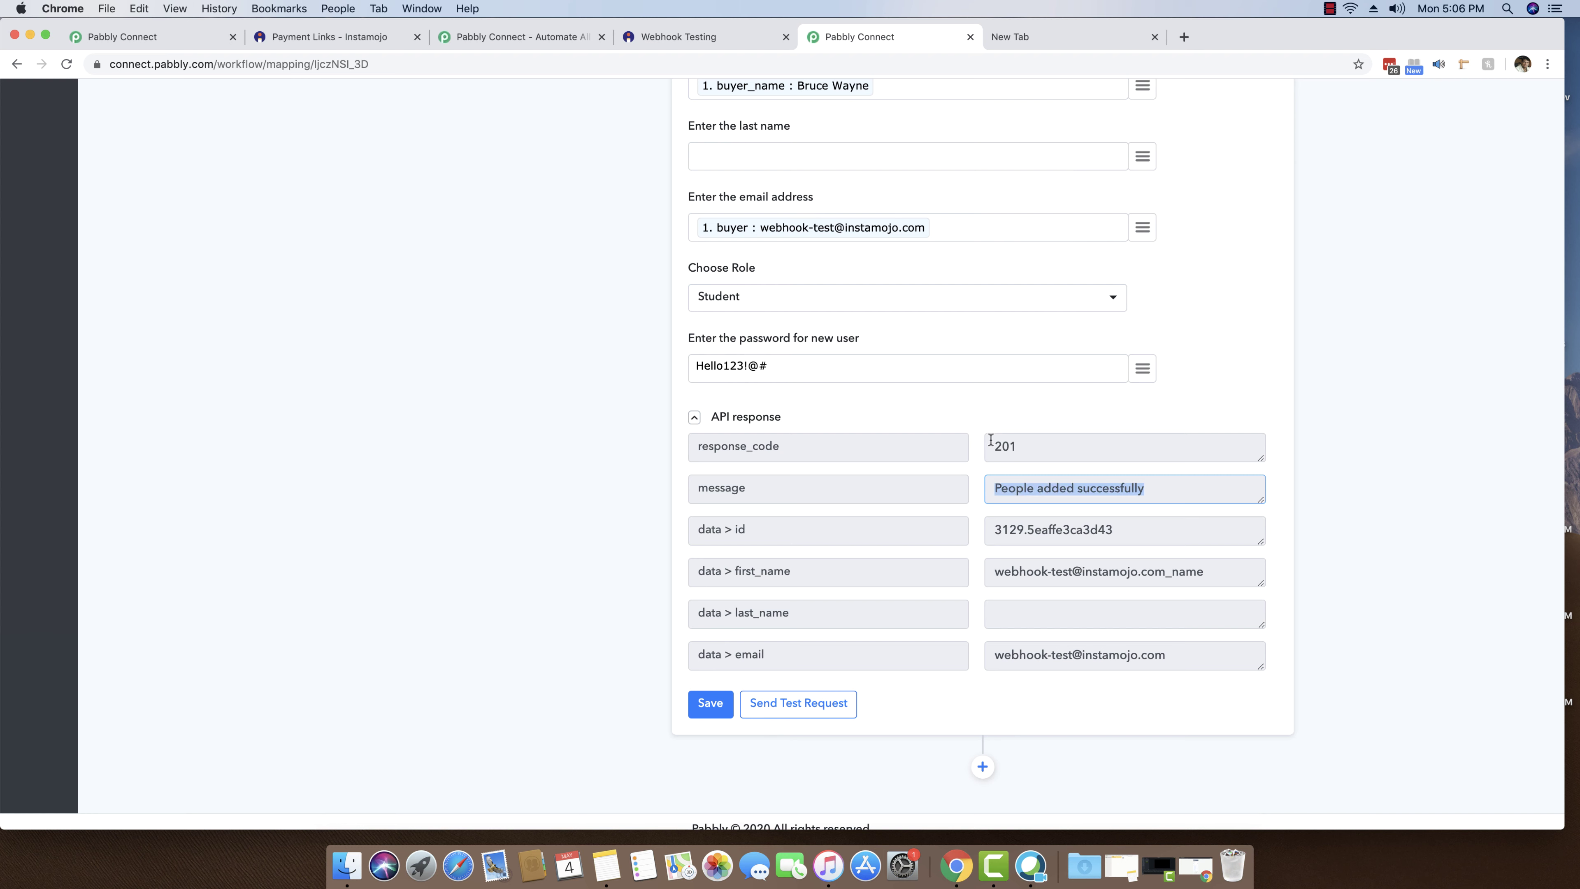
- Collapse the Add New User test response details
left_click(761, 418)
left_click(753, 649)
scroll(996, 623, "down", 4)
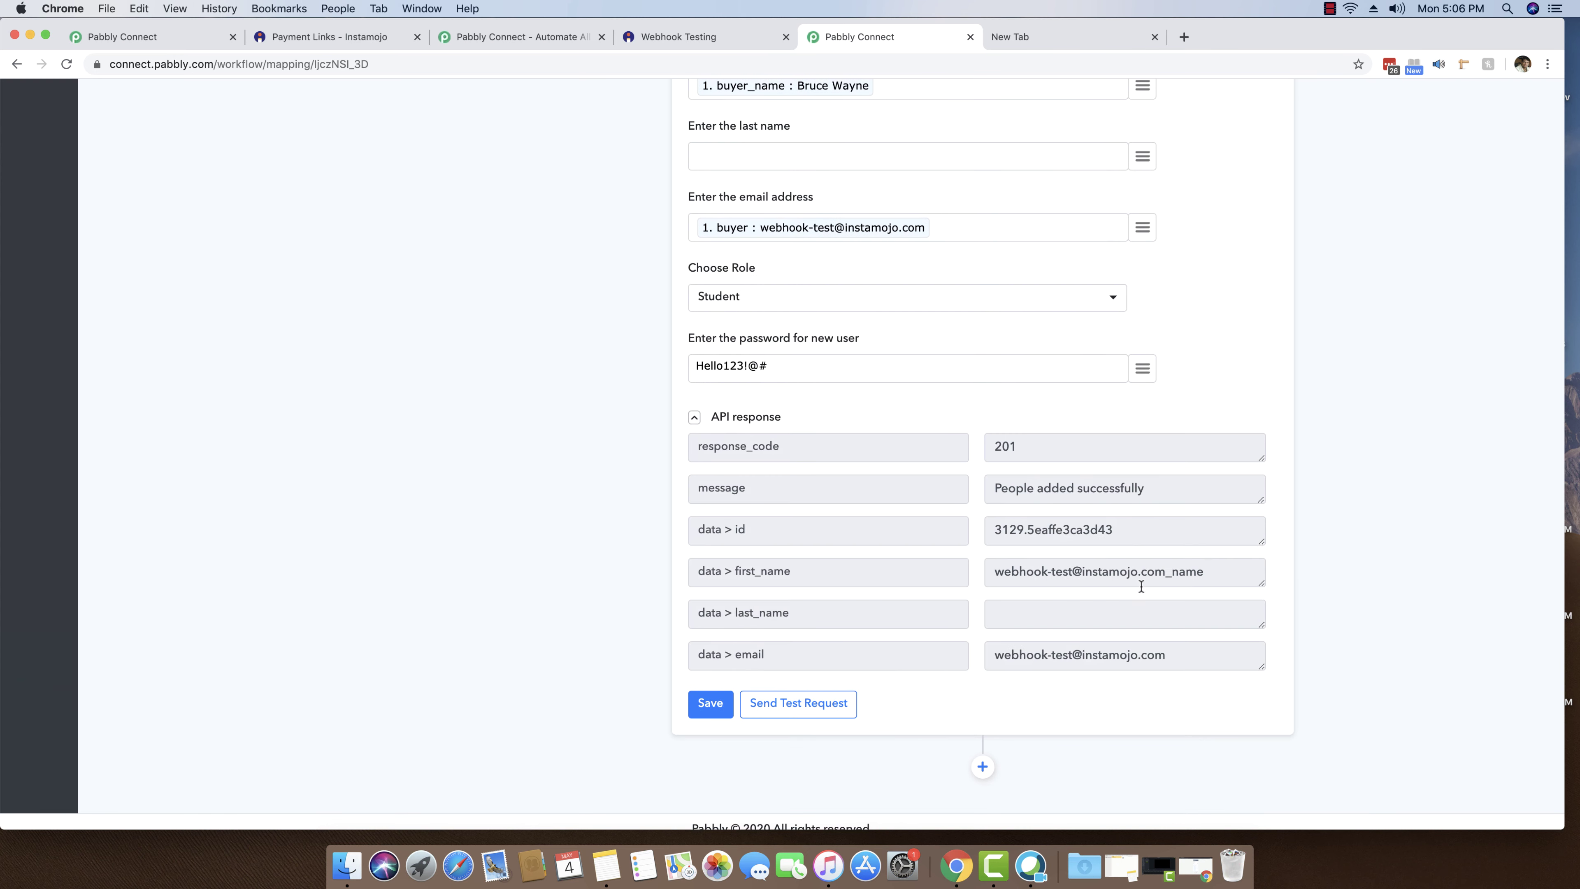
left_click_drag(1149, 492, 964, 493)
left_click(500, 525)
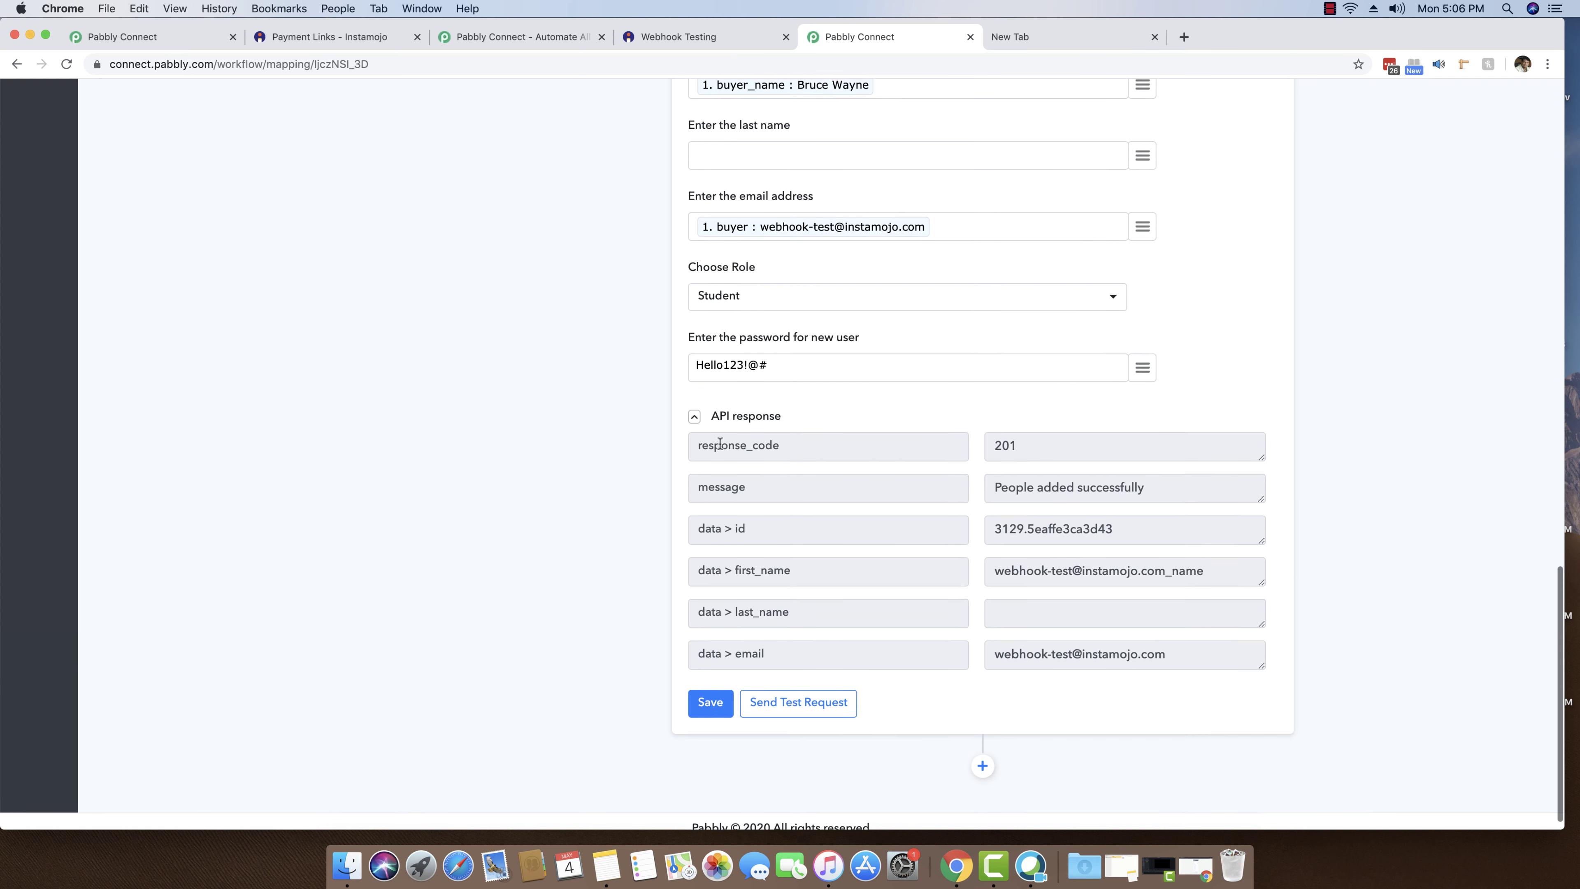
left_click(739, 418)
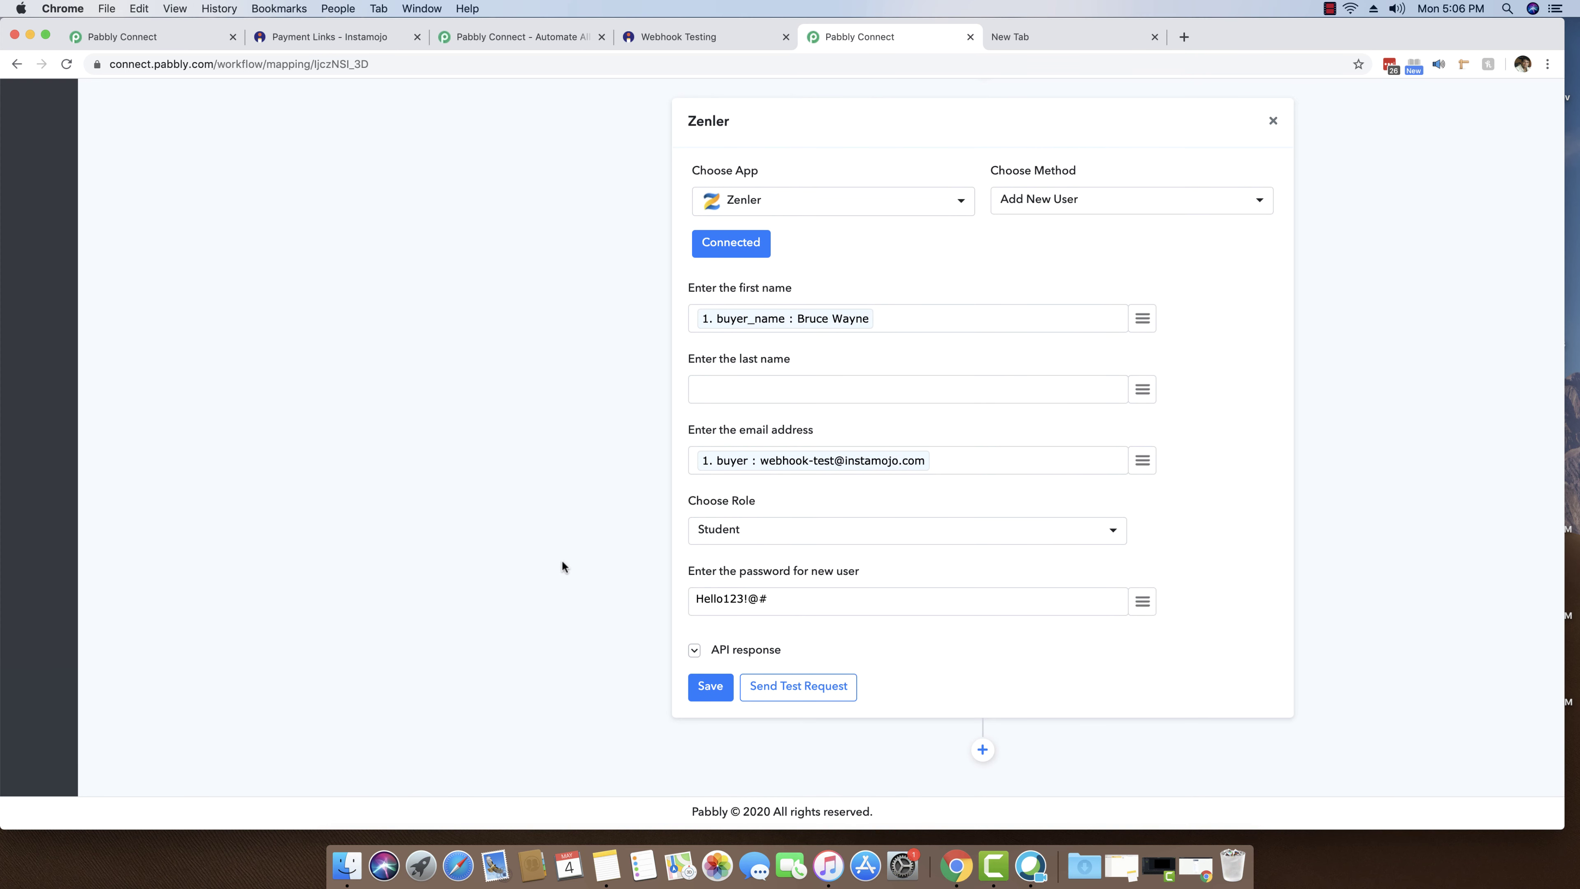
- Add another Zenler step with the Enroll User to a Course method
left_click(983, 752)
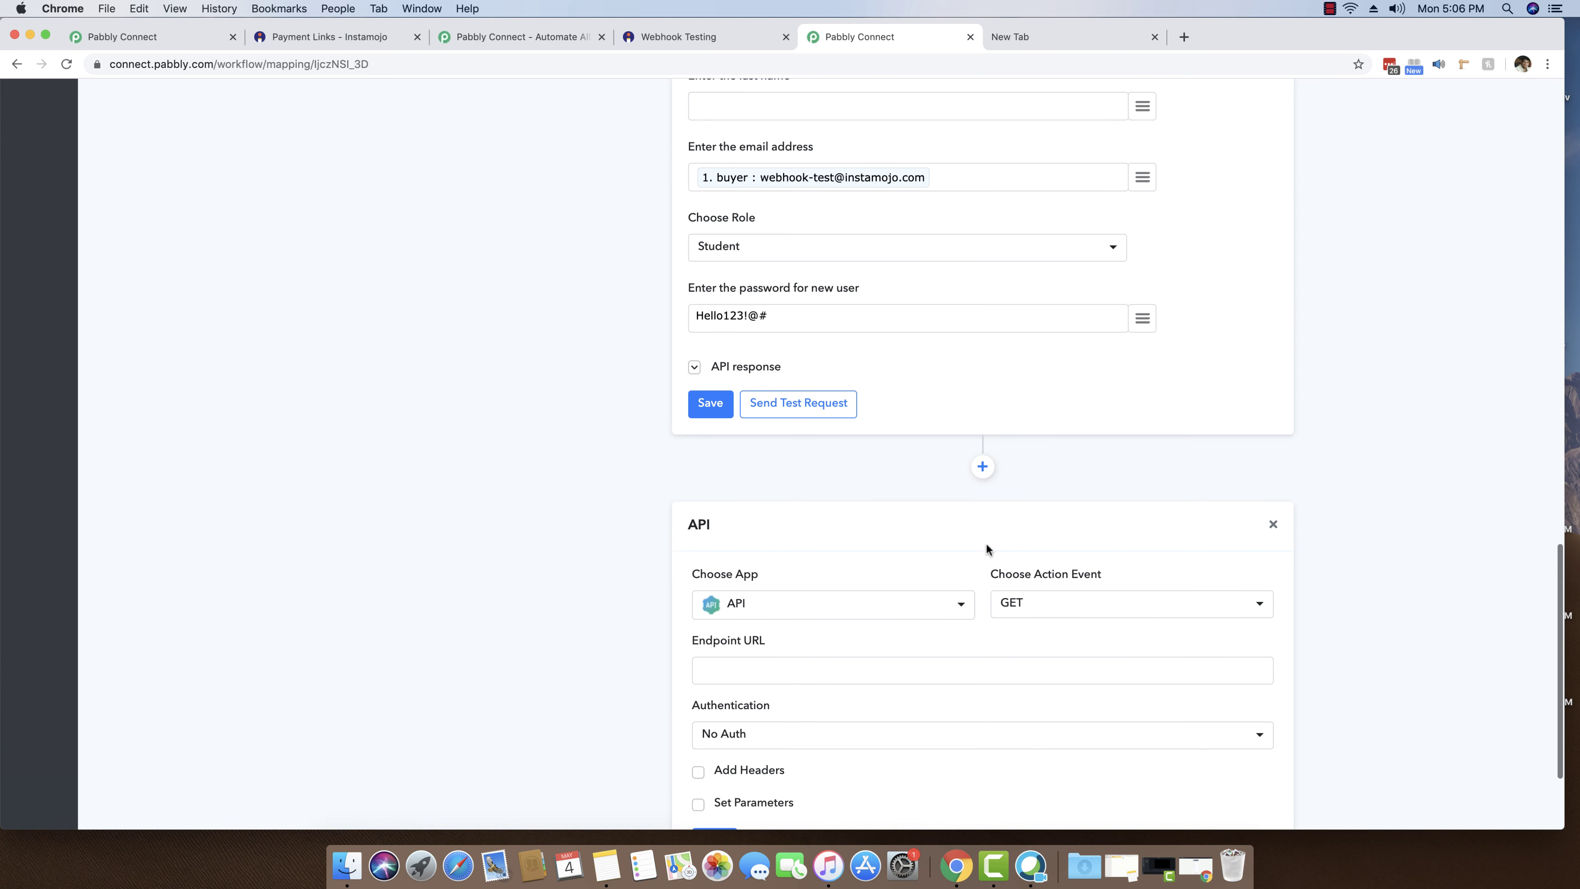
scroll(957, 549, "down", 2)
left_click(934, 530)
type("zenler")
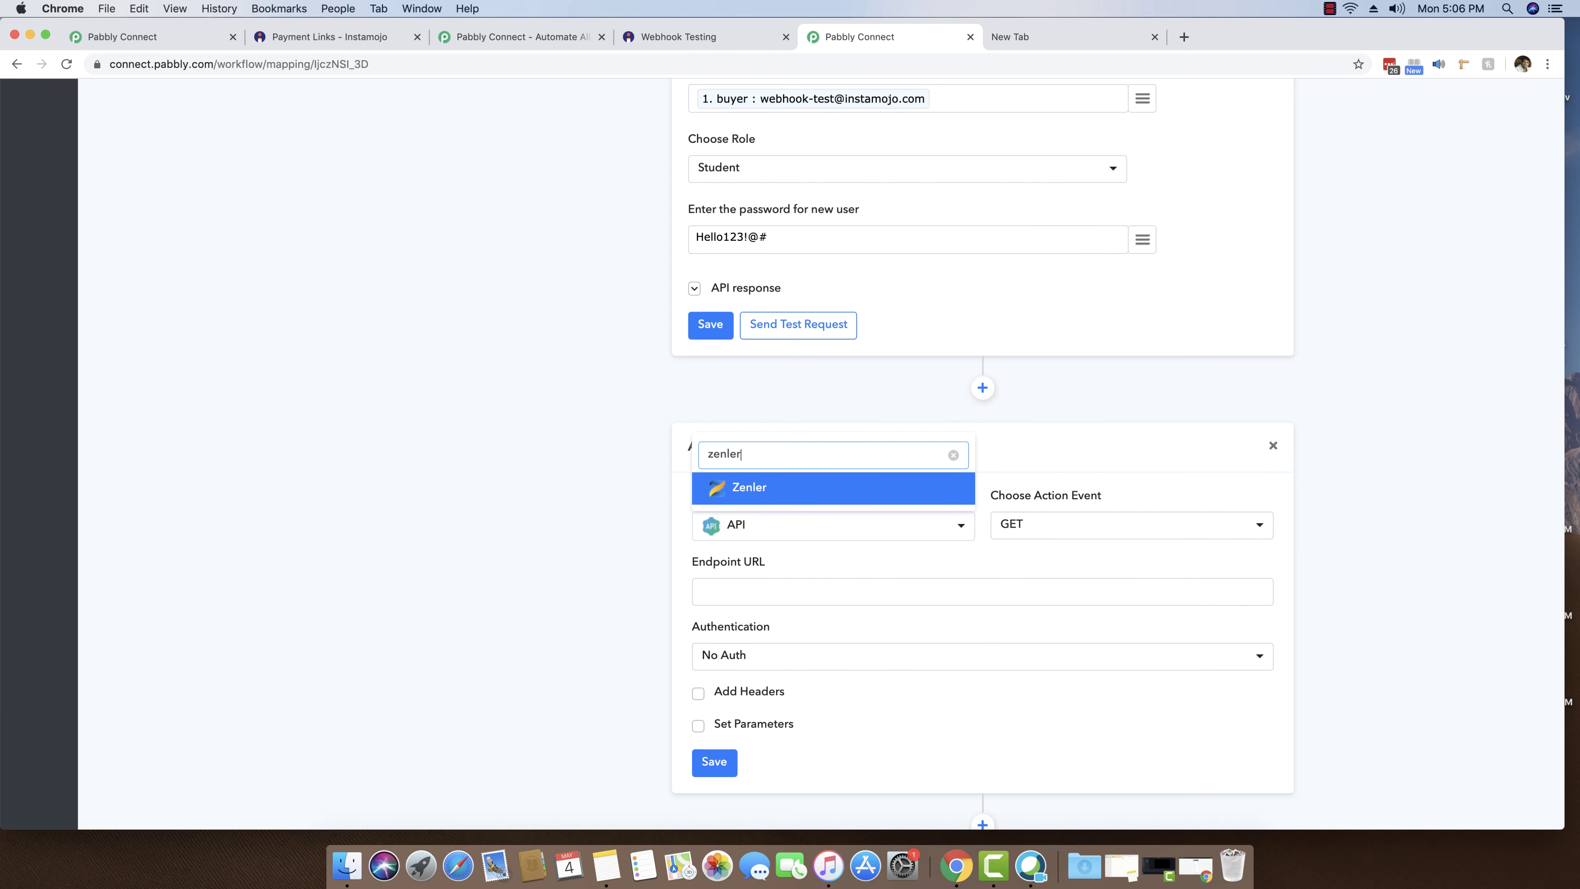
left_click(868, 490)
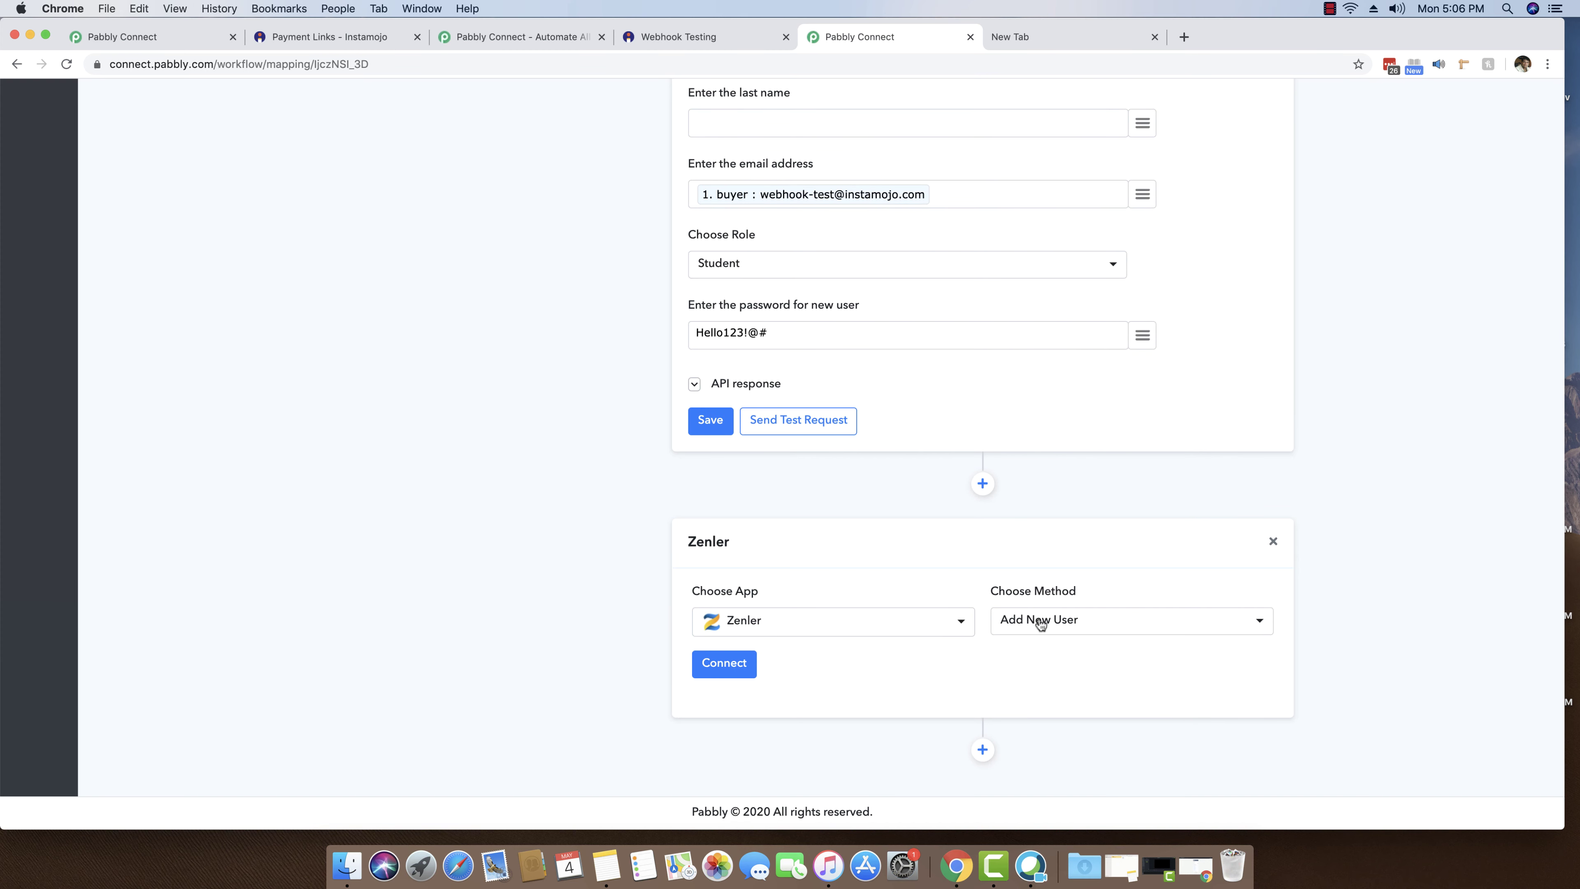
left_click(1038, 621)
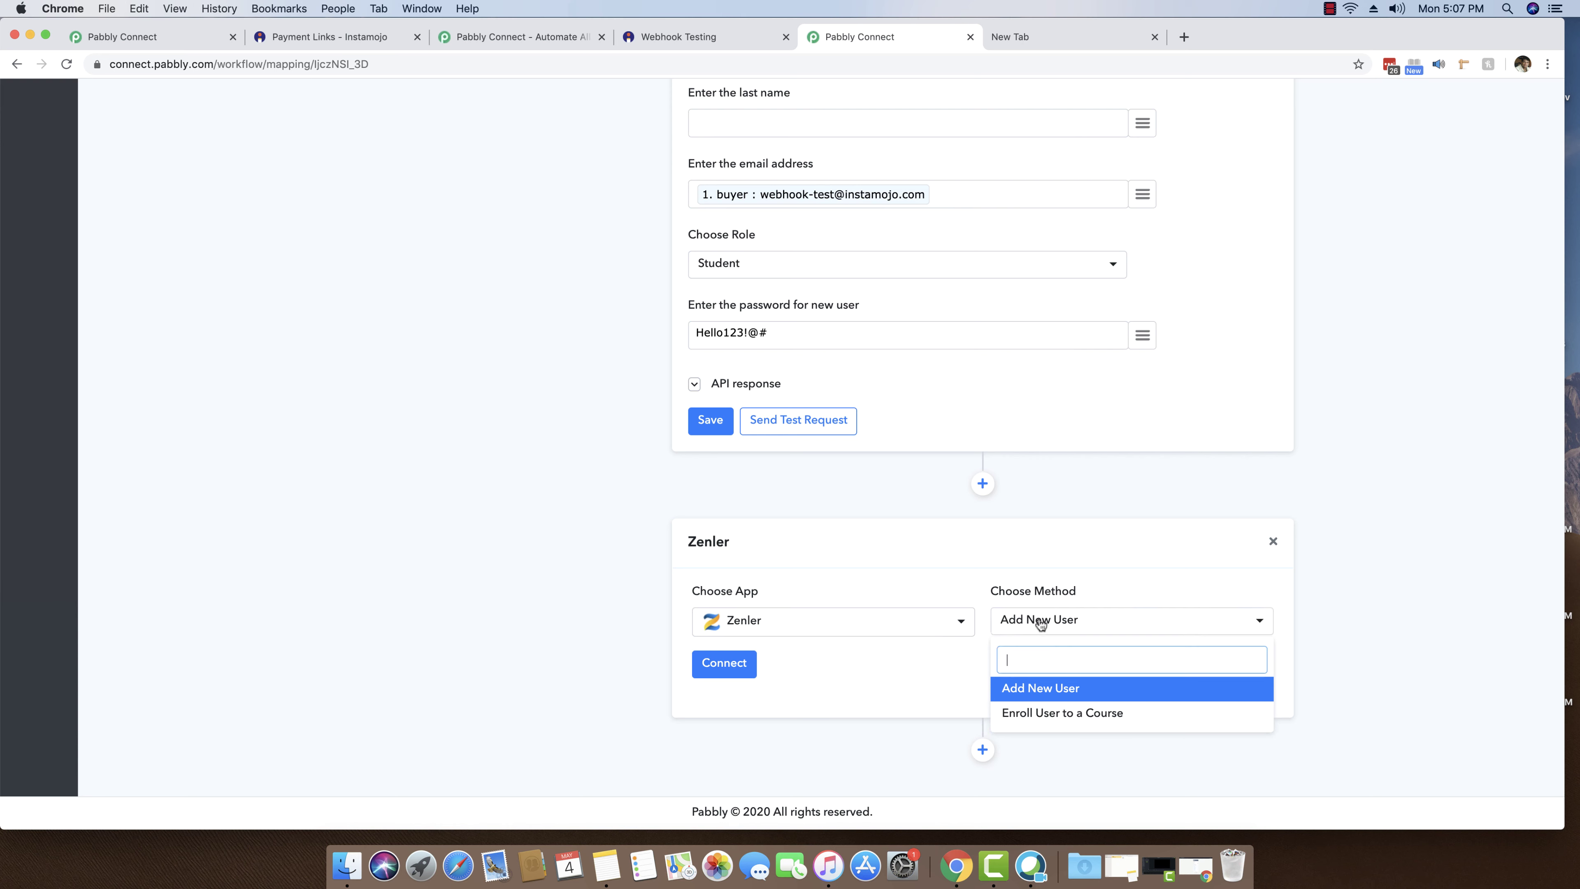
left_click(1045, 721)
- Connect the enroll step using the saved Credential #2
left_click(713, 661)
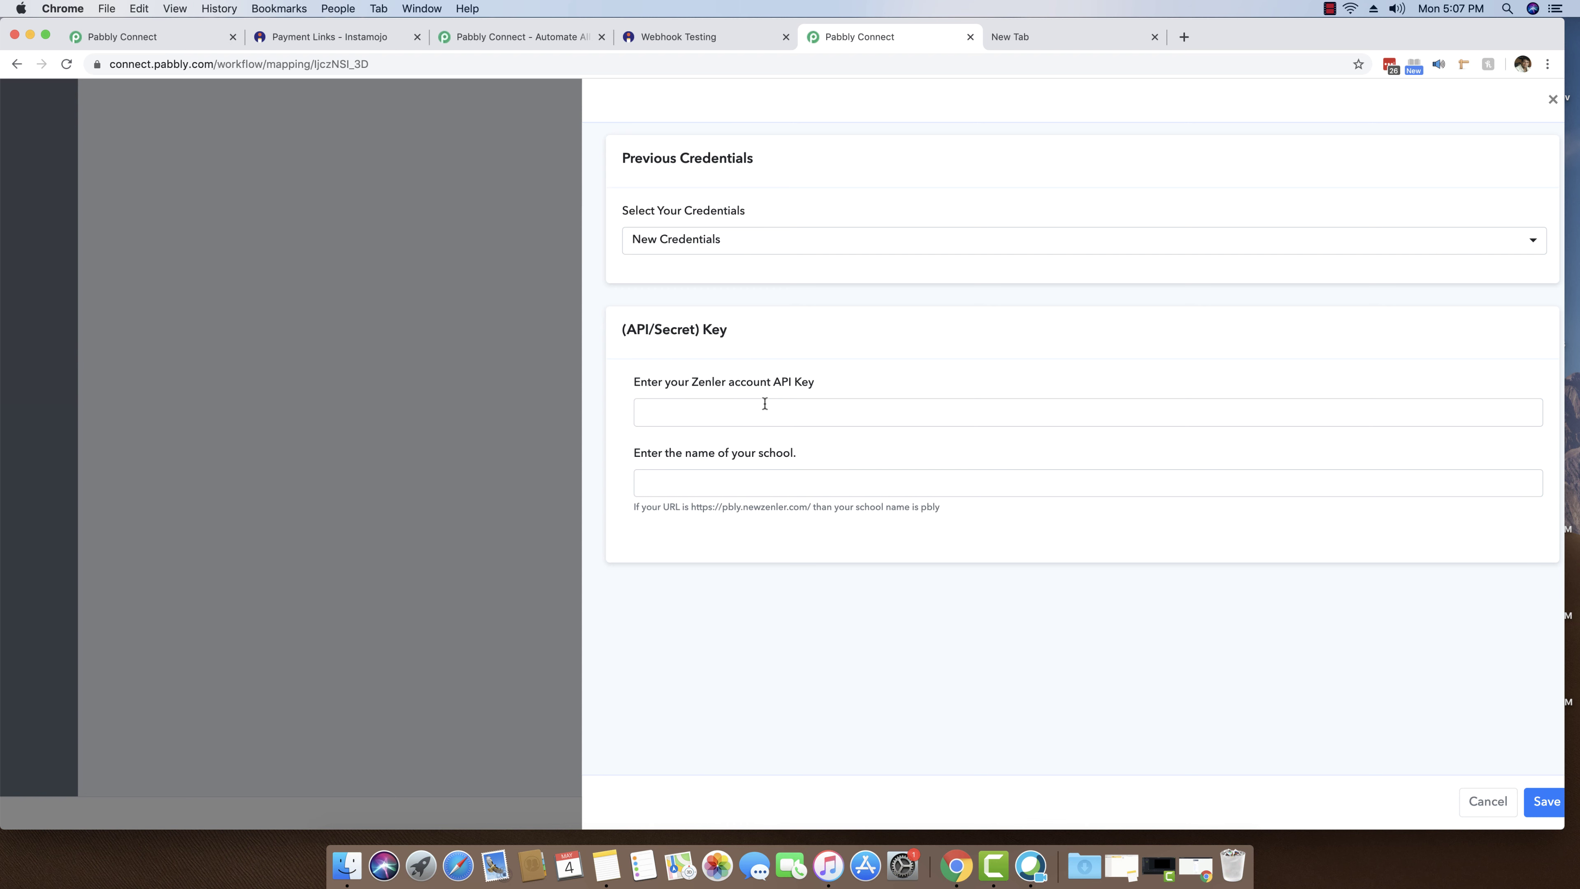
left_click(733, 243)
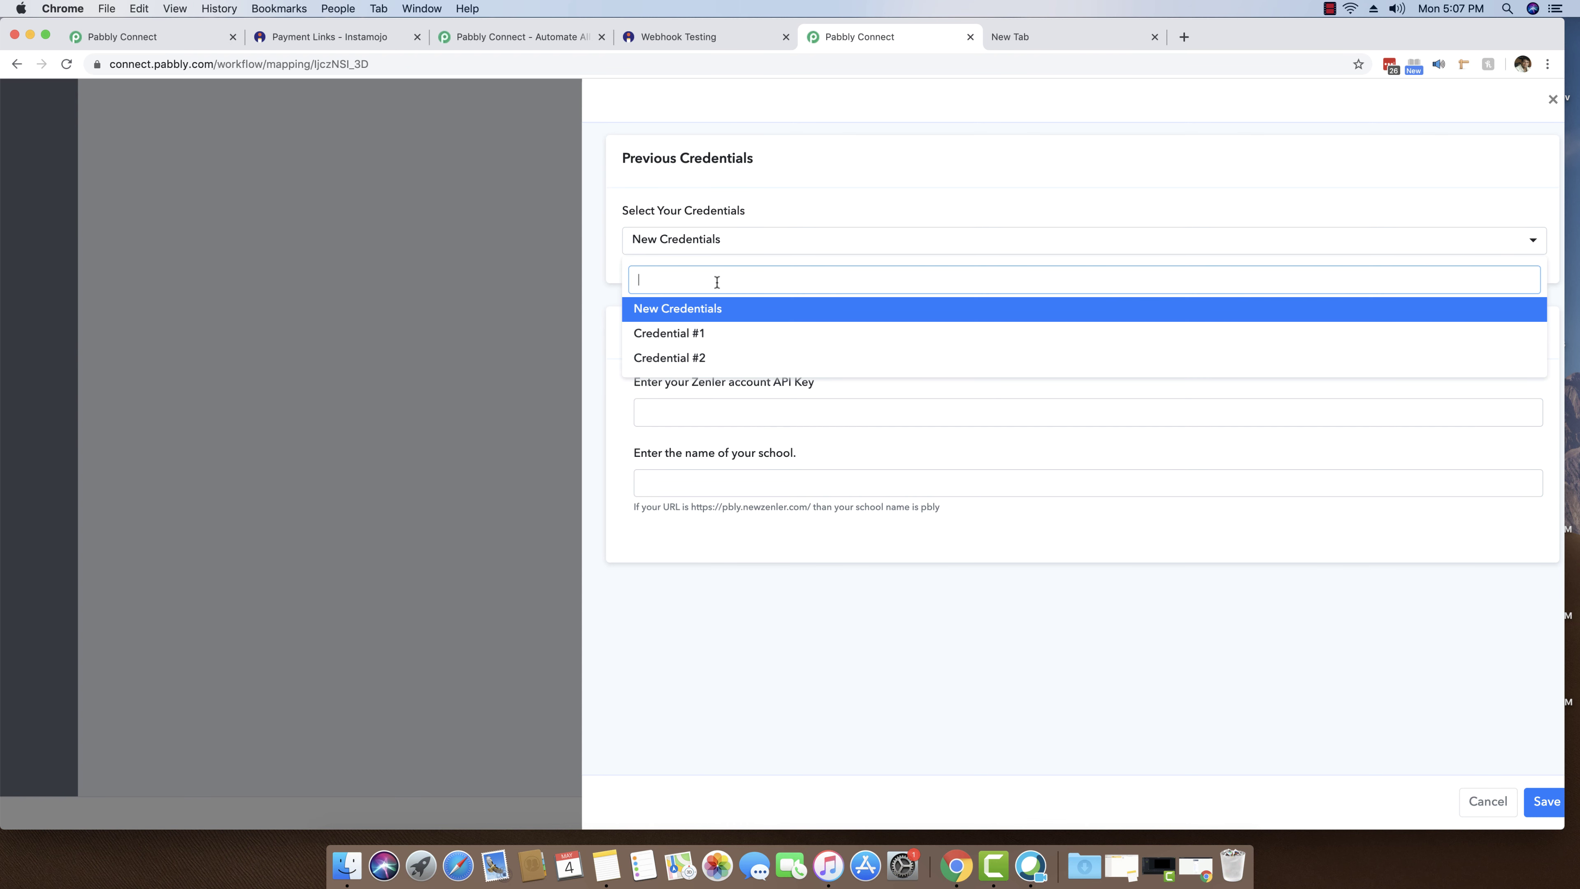
left_click(693, 361)
left_click(1549, 805)
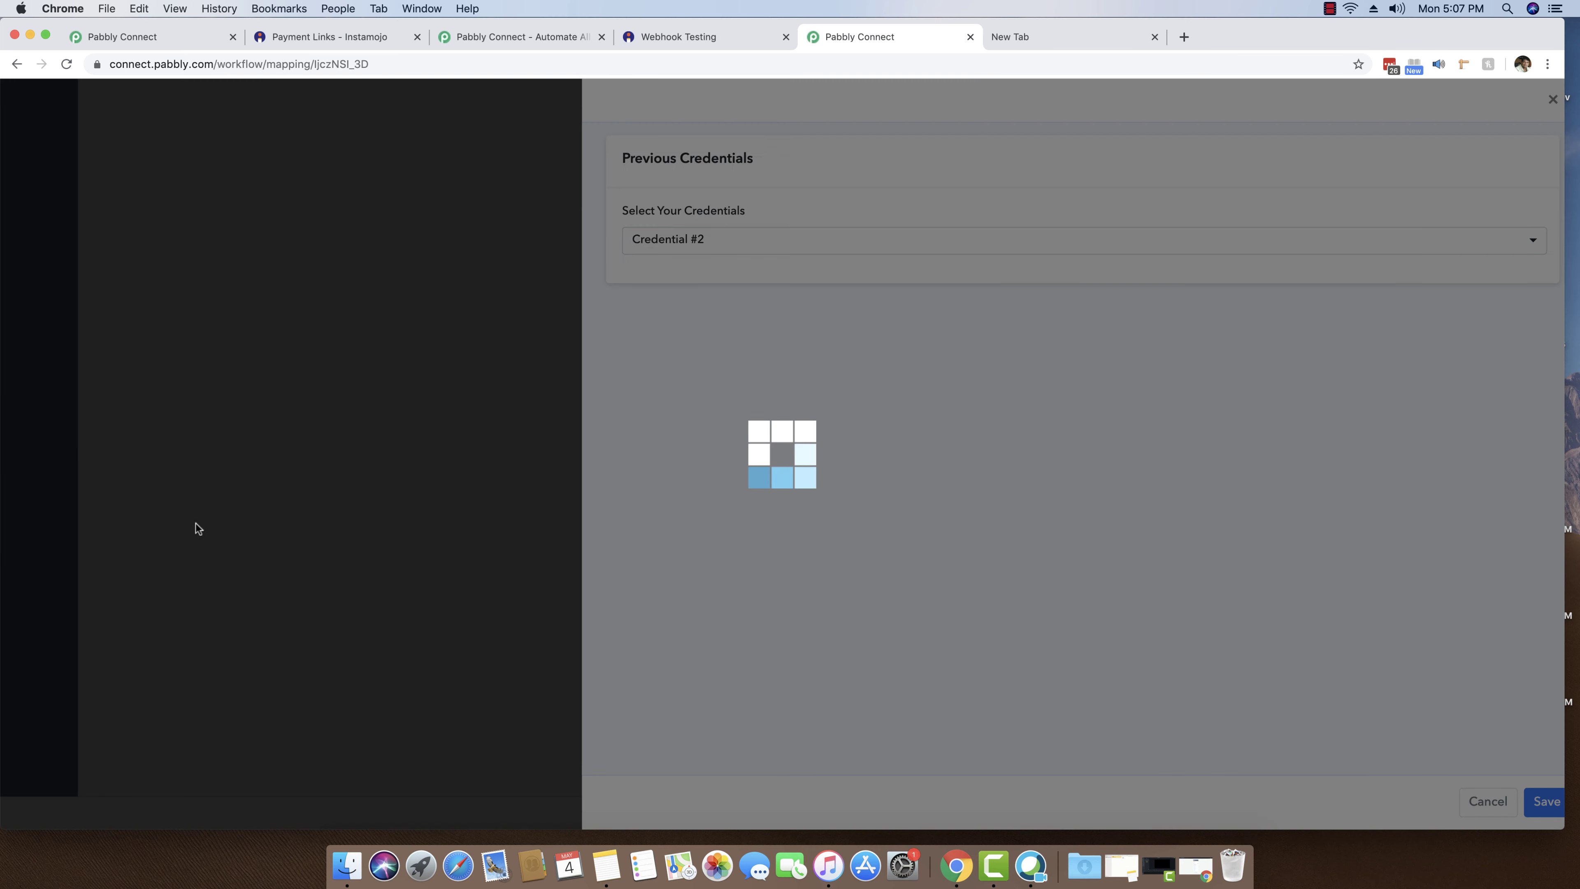
scroll(484, 545, "down", 3)
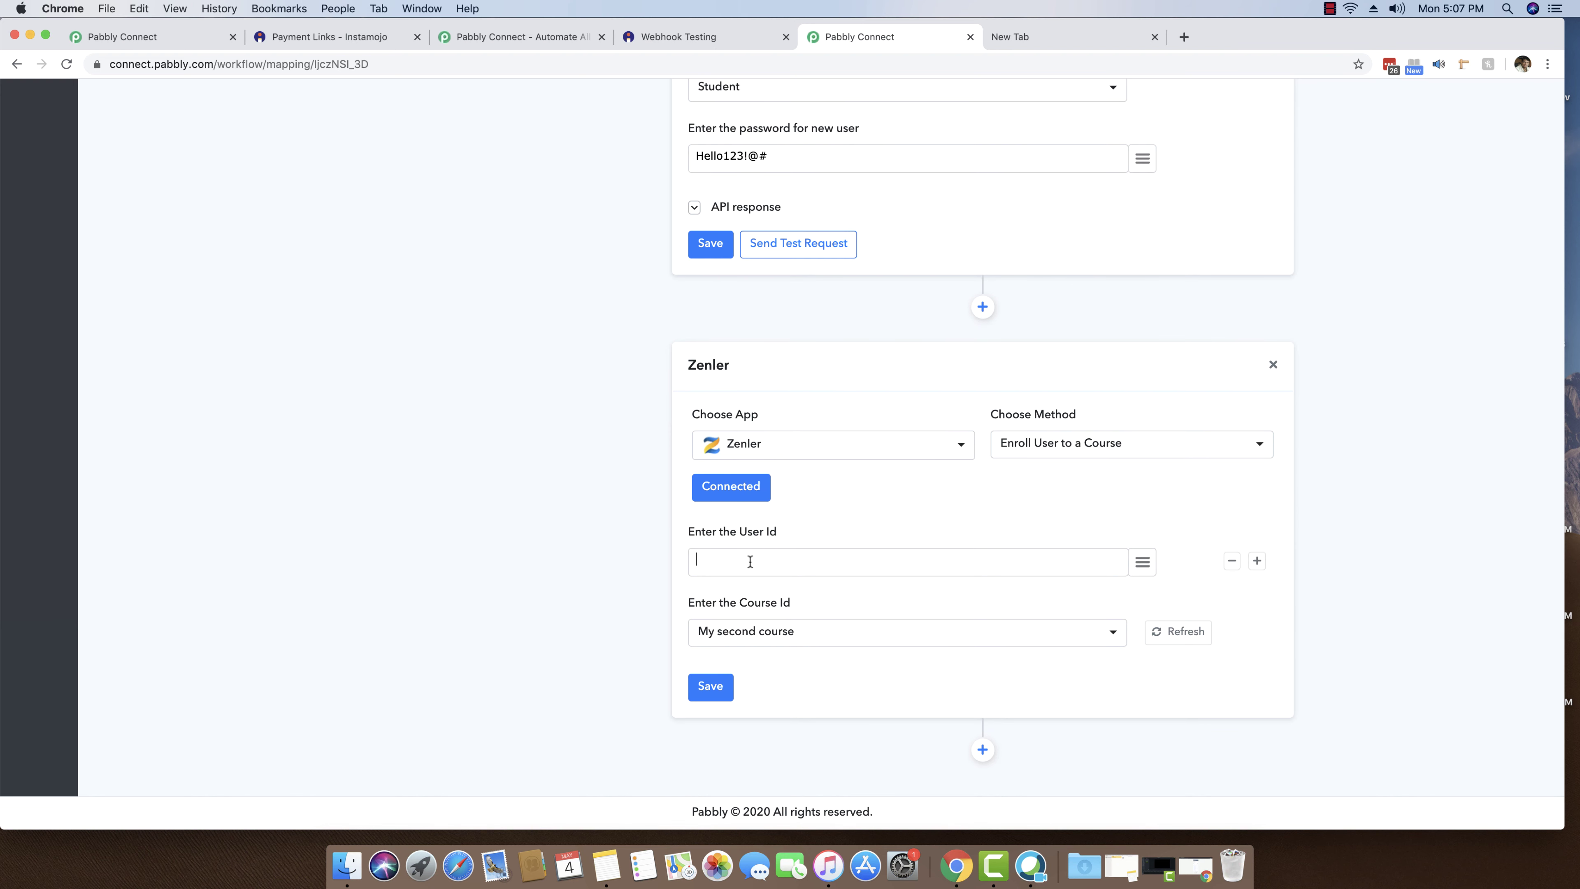
- Fill User Id with the new user's data id from the Add New User response
left_click(724, 207)
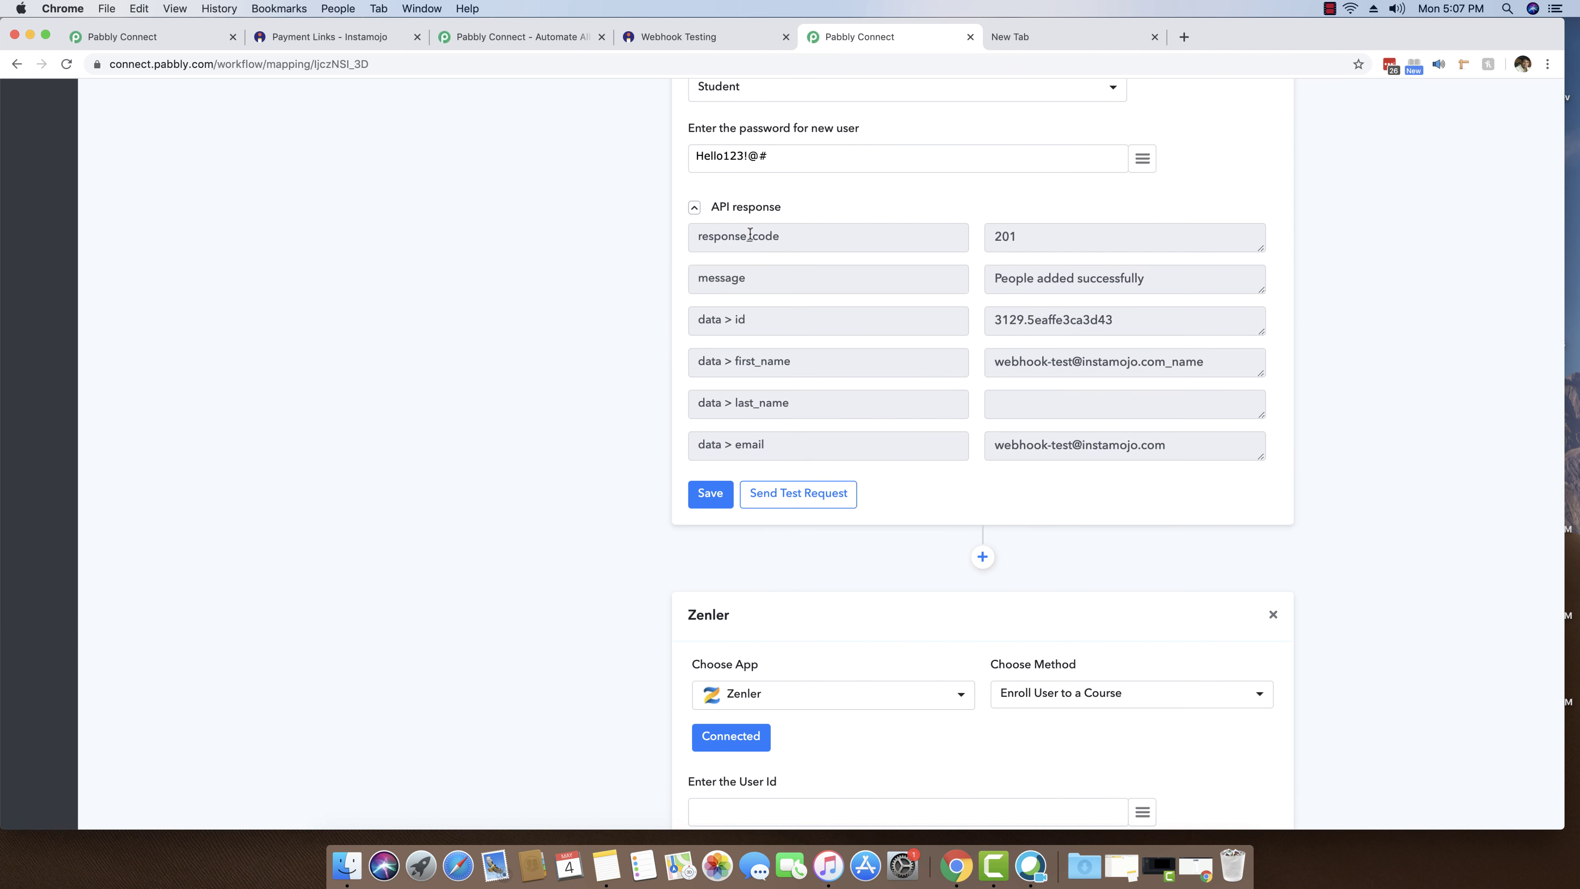
left_click_drag(767, 328, 659, 325)
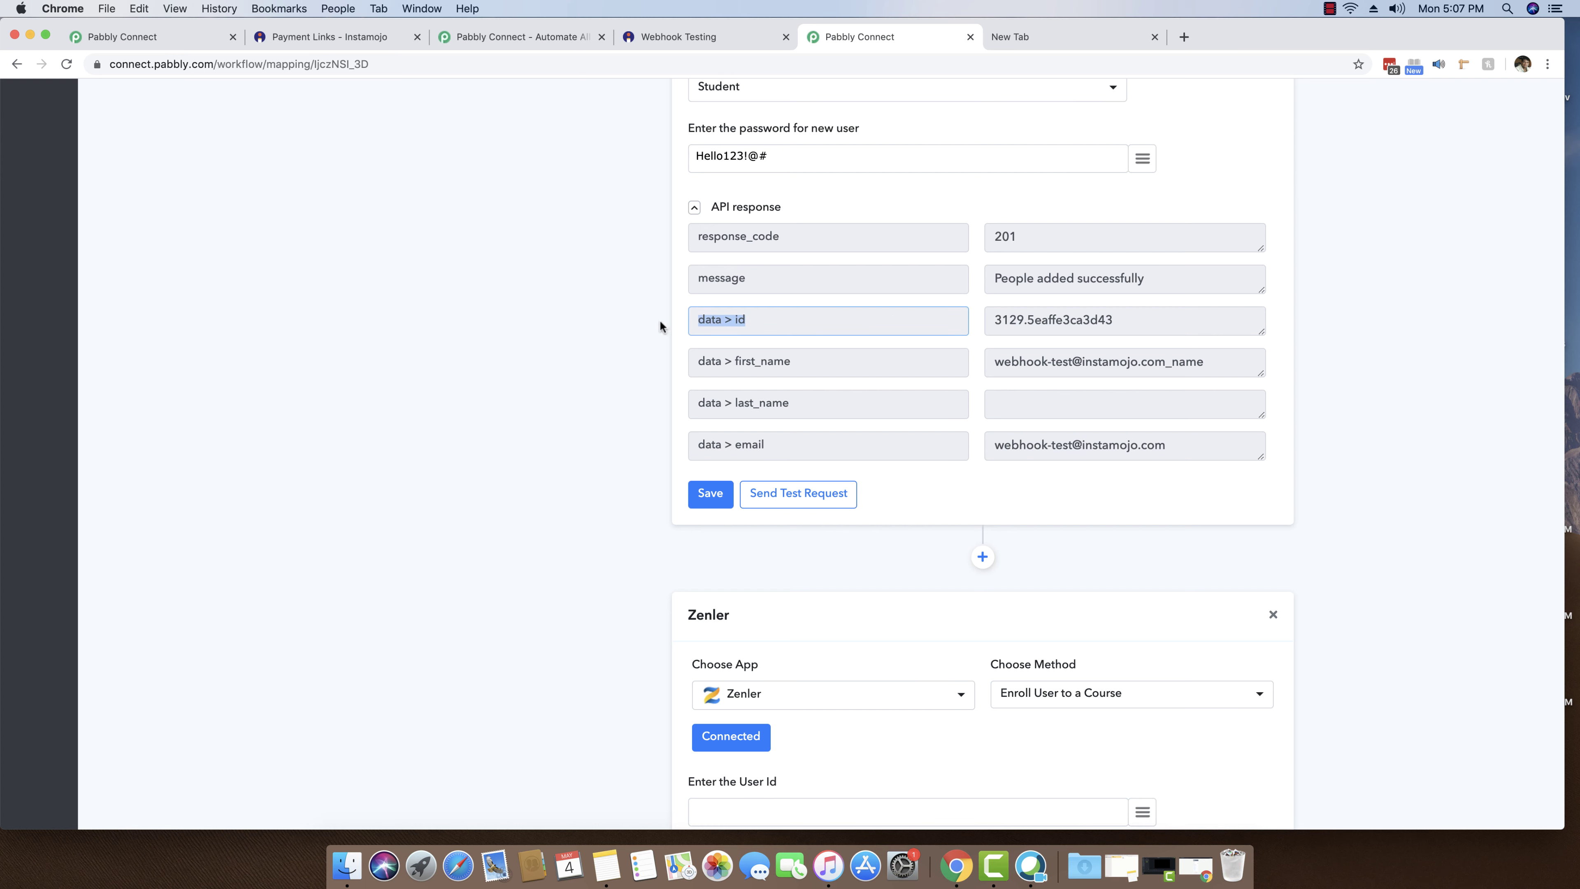
left_click_drag(1165, 321, 937, 324)
left_click(571, 392)
scroll(571, 393, "down", 5)
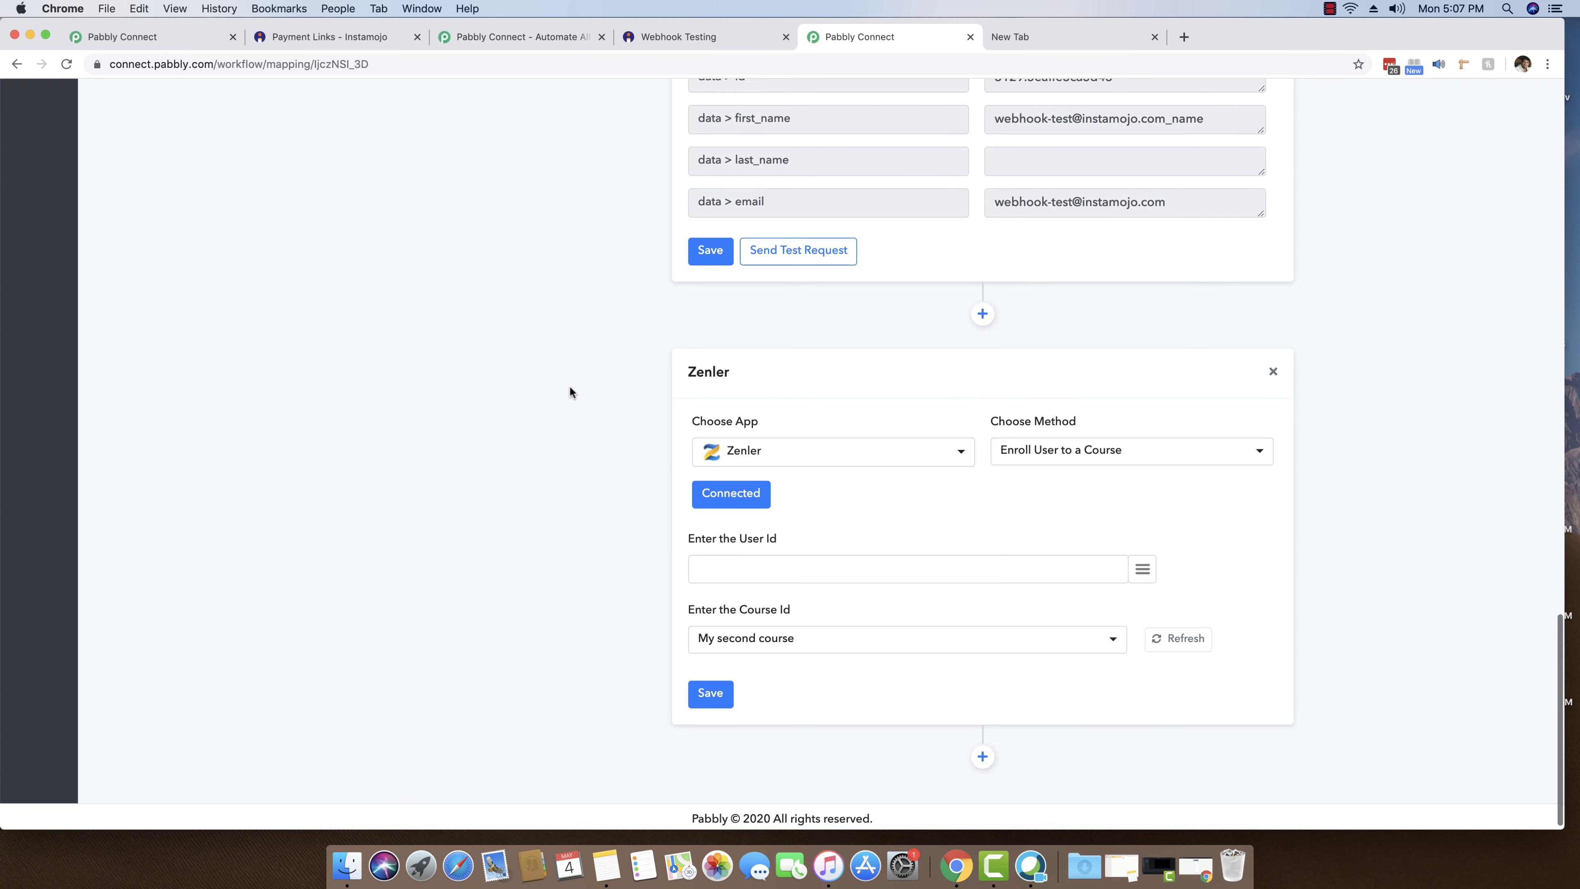
left_click(1145, 573)
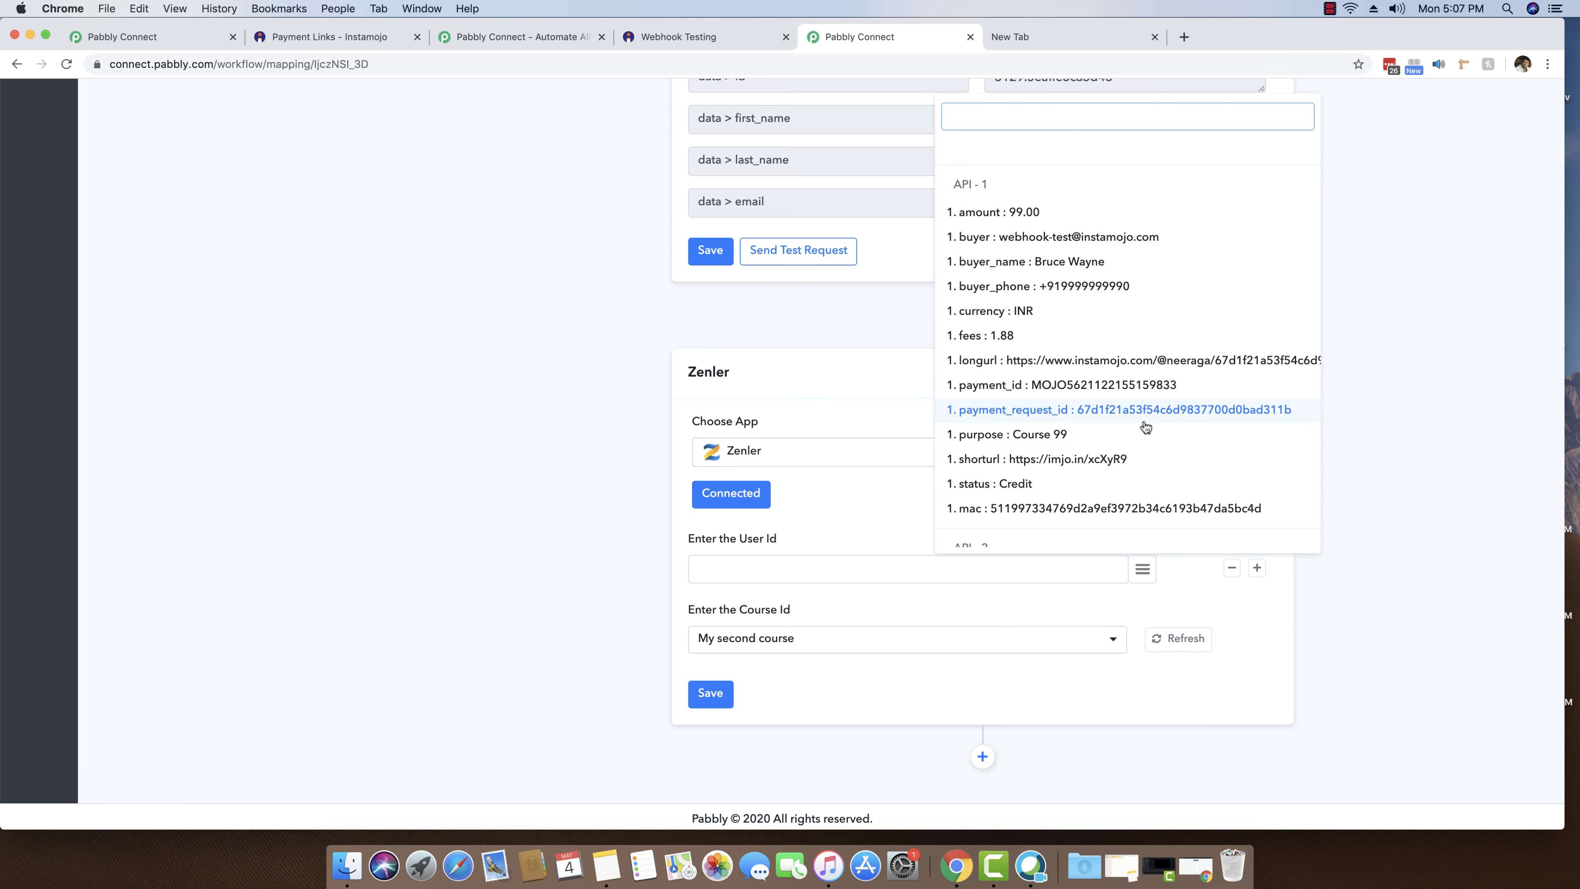
scroll(1143, 410, "down", 3)
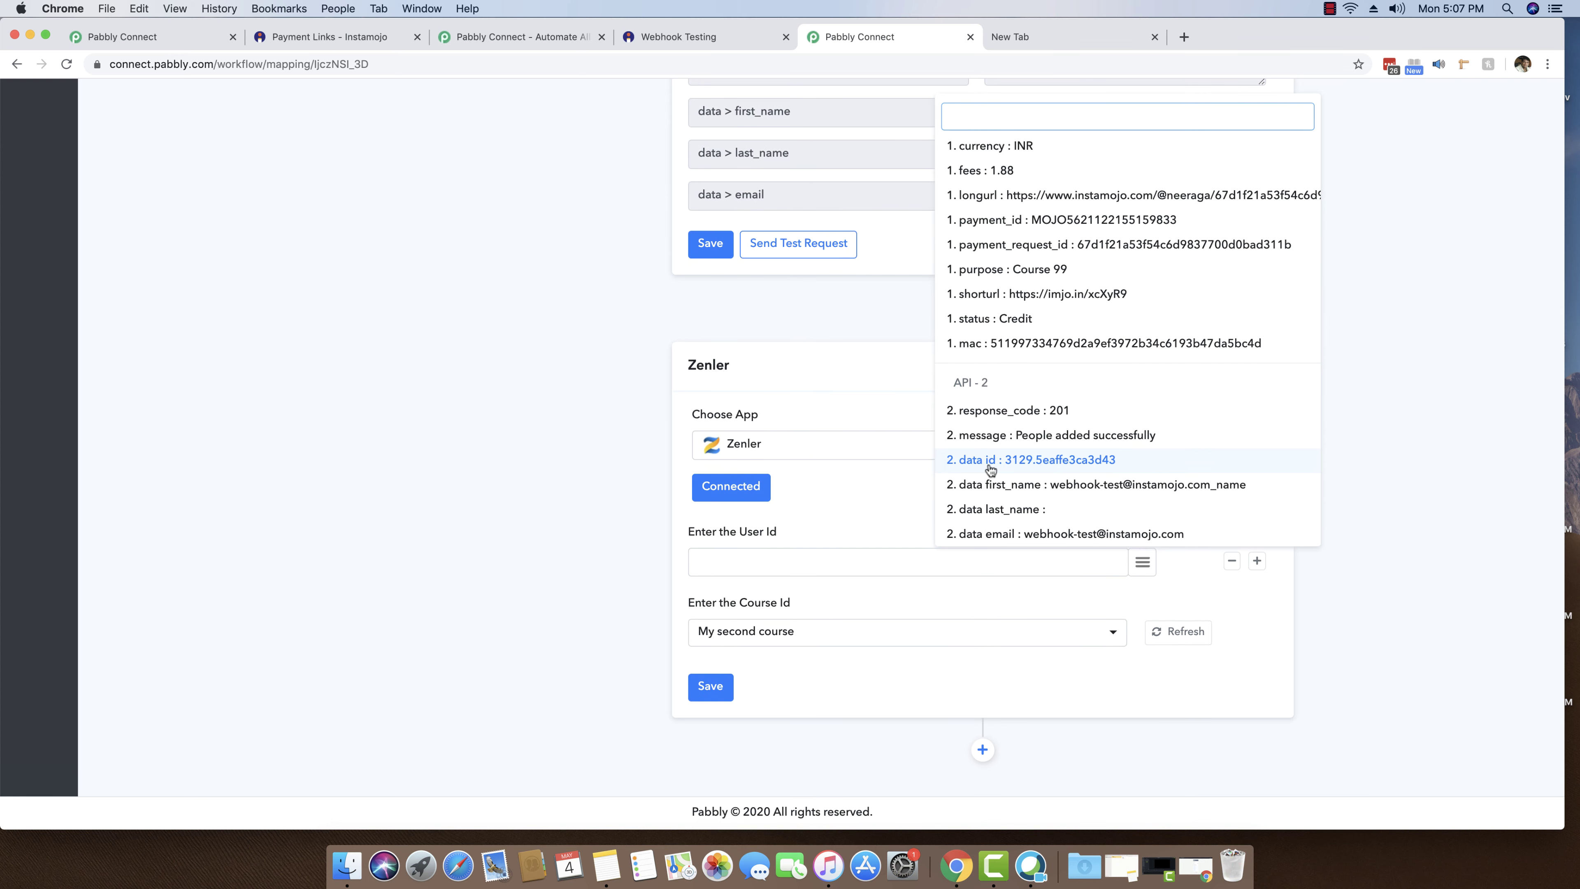
left_click(1042, 460)
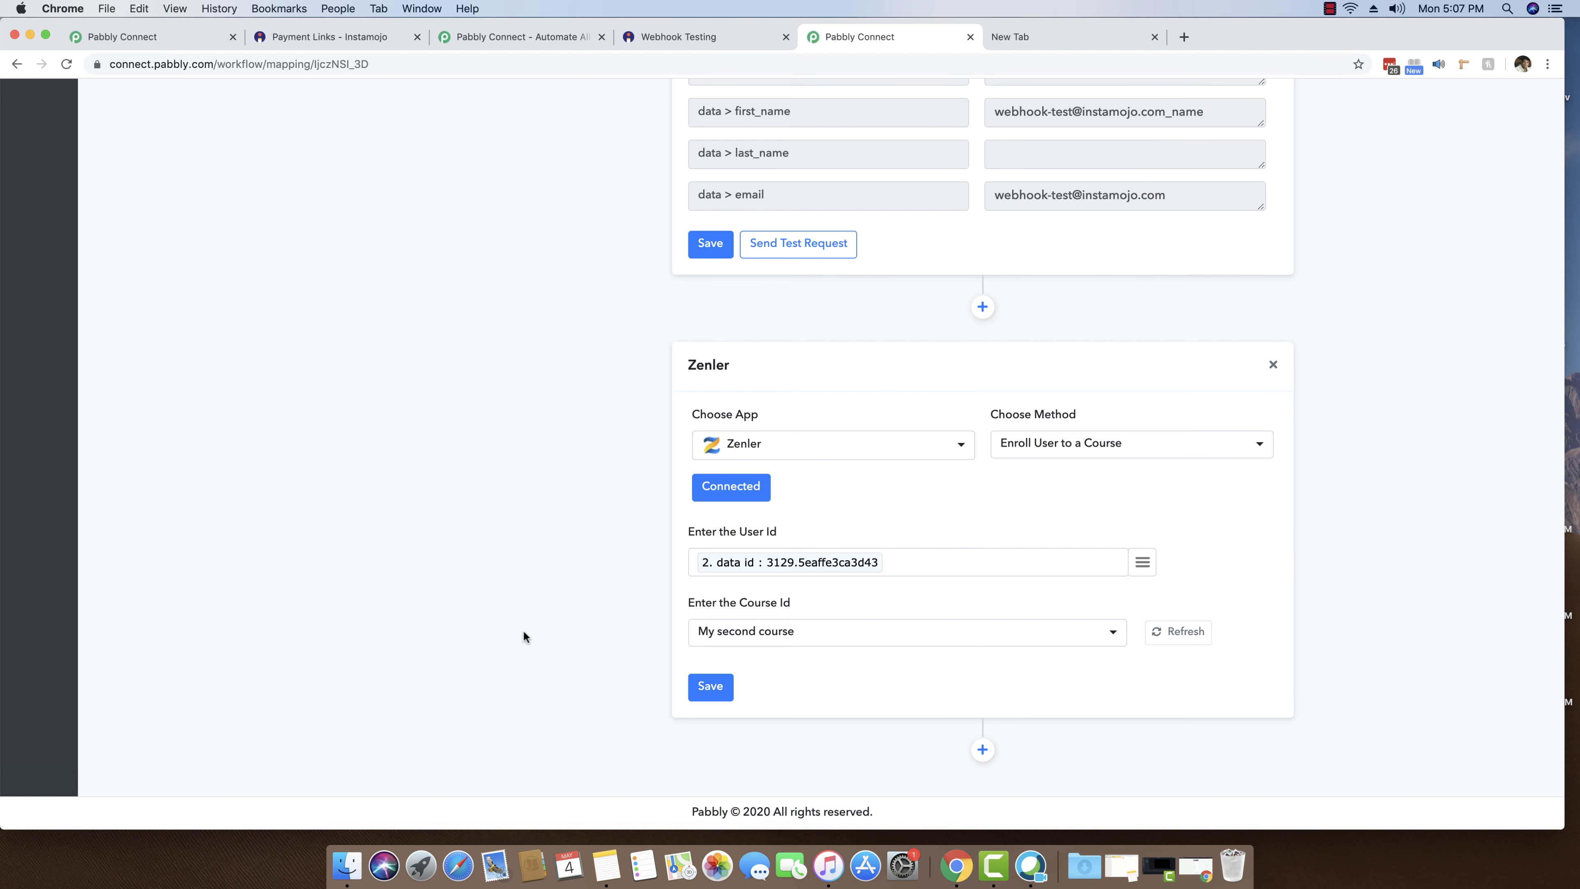
- Set the course to My First Course and save the enroll step
mouse_move(827, 633)
left_click(828, 633)
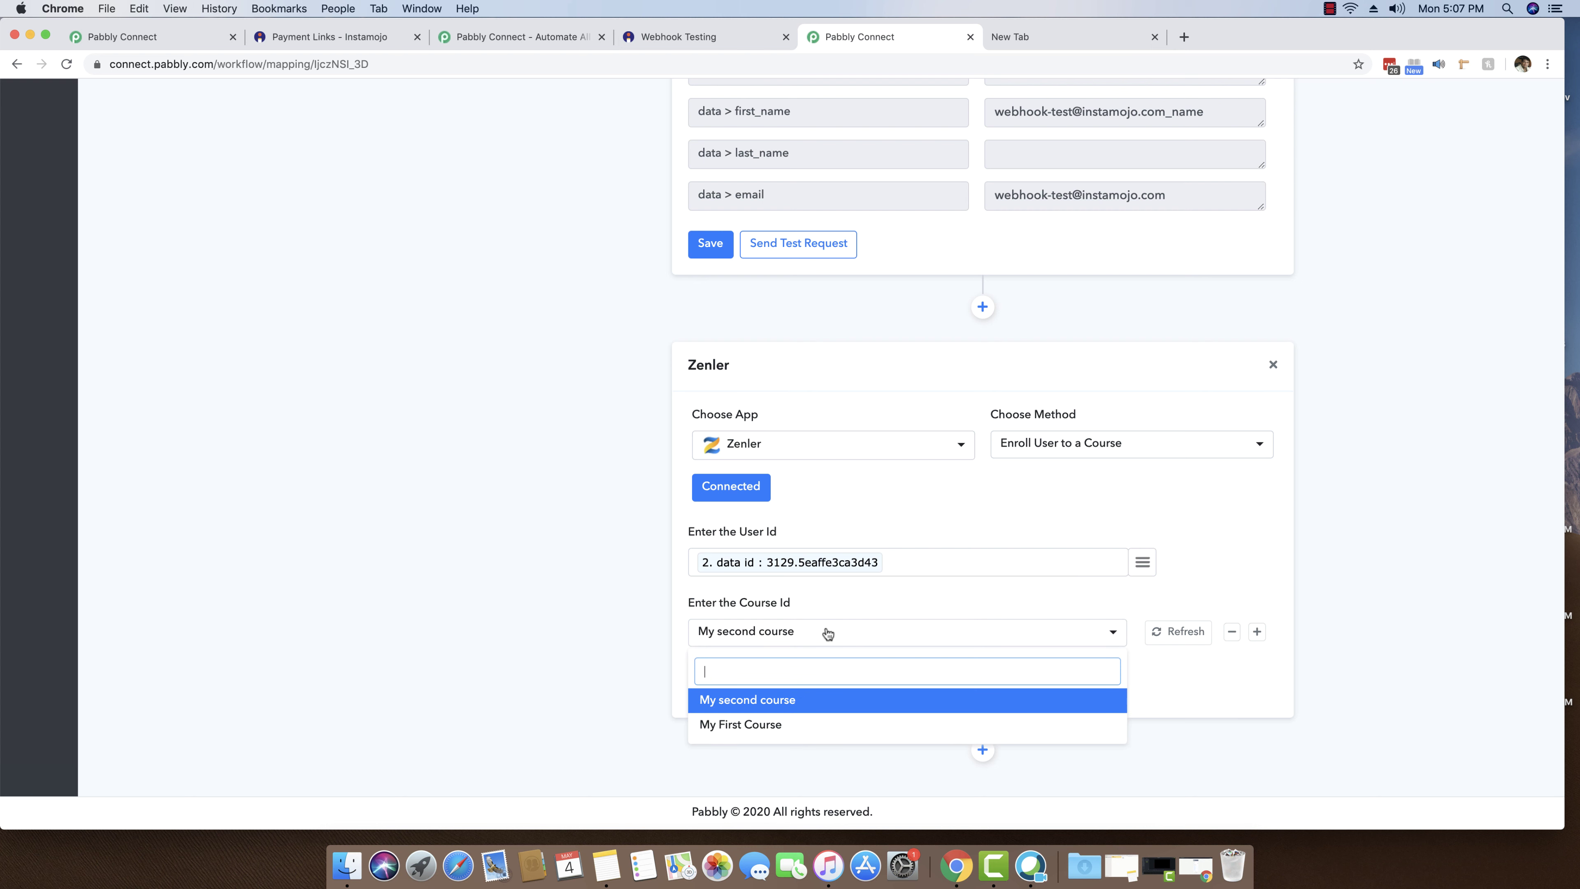
left_click(787, 726)
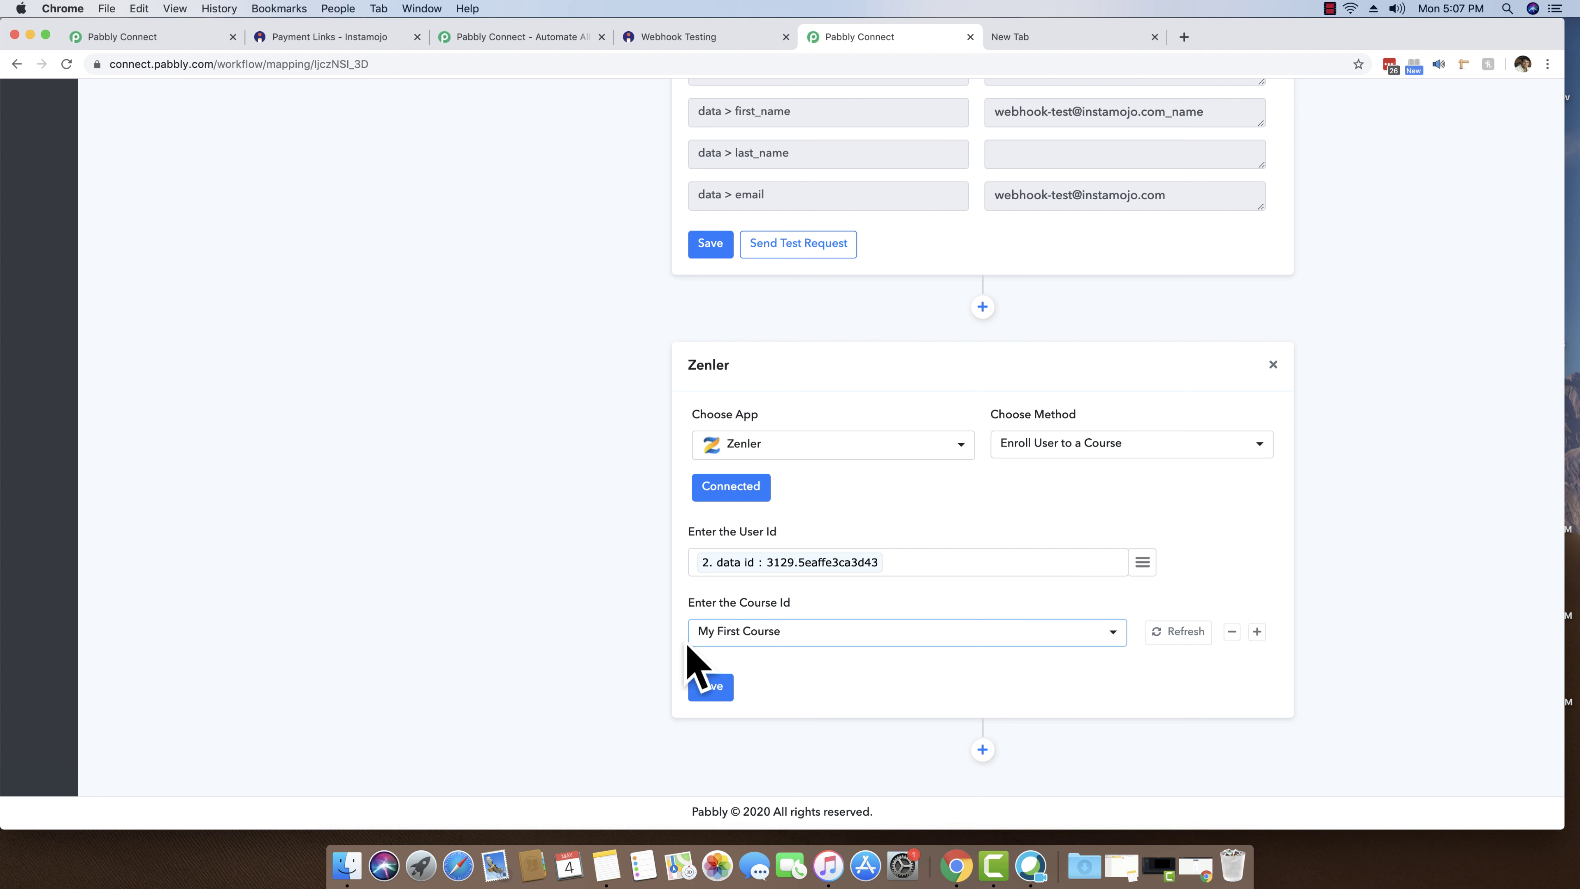
left_click(704, 696)
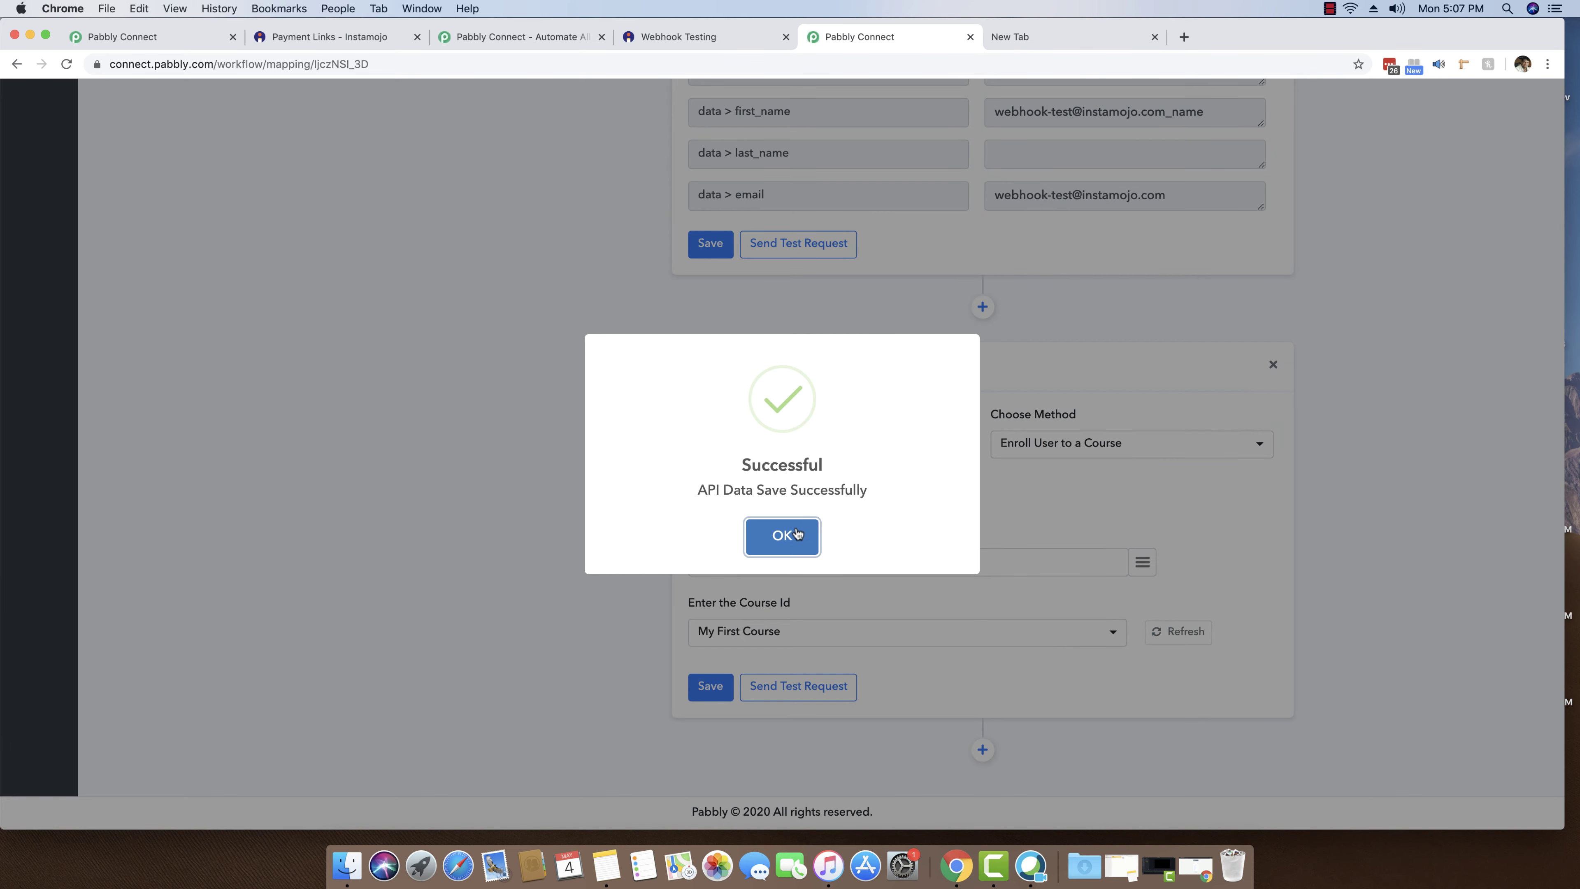
- Re-run the Enroll User test and confirm the 'User enrolled to the course successfully' response
left_click(797, 533)
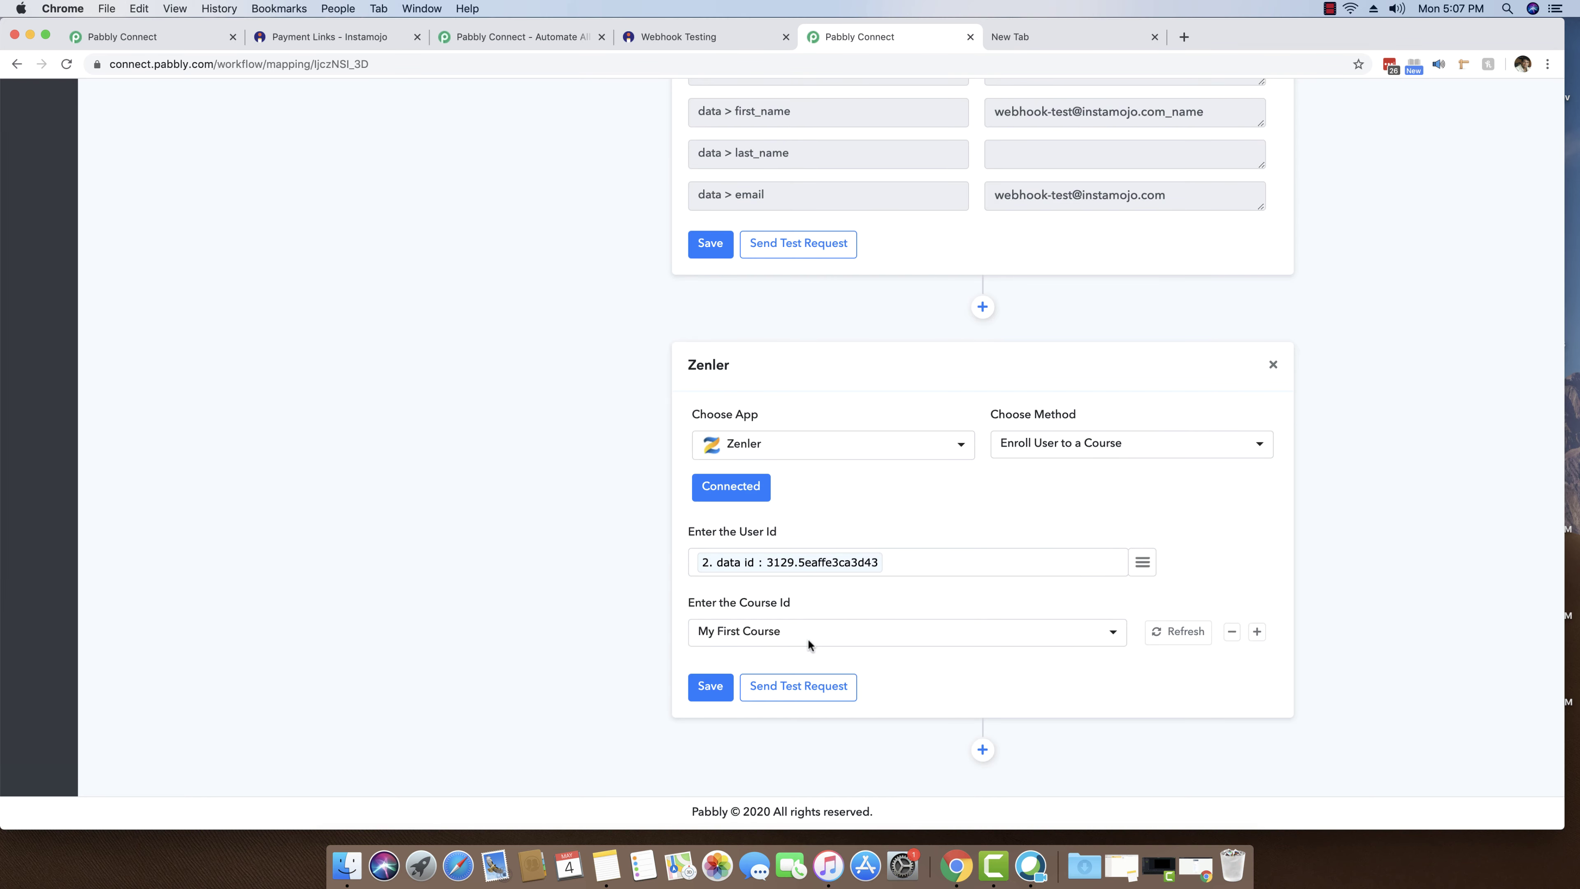
left_click(806, 695)
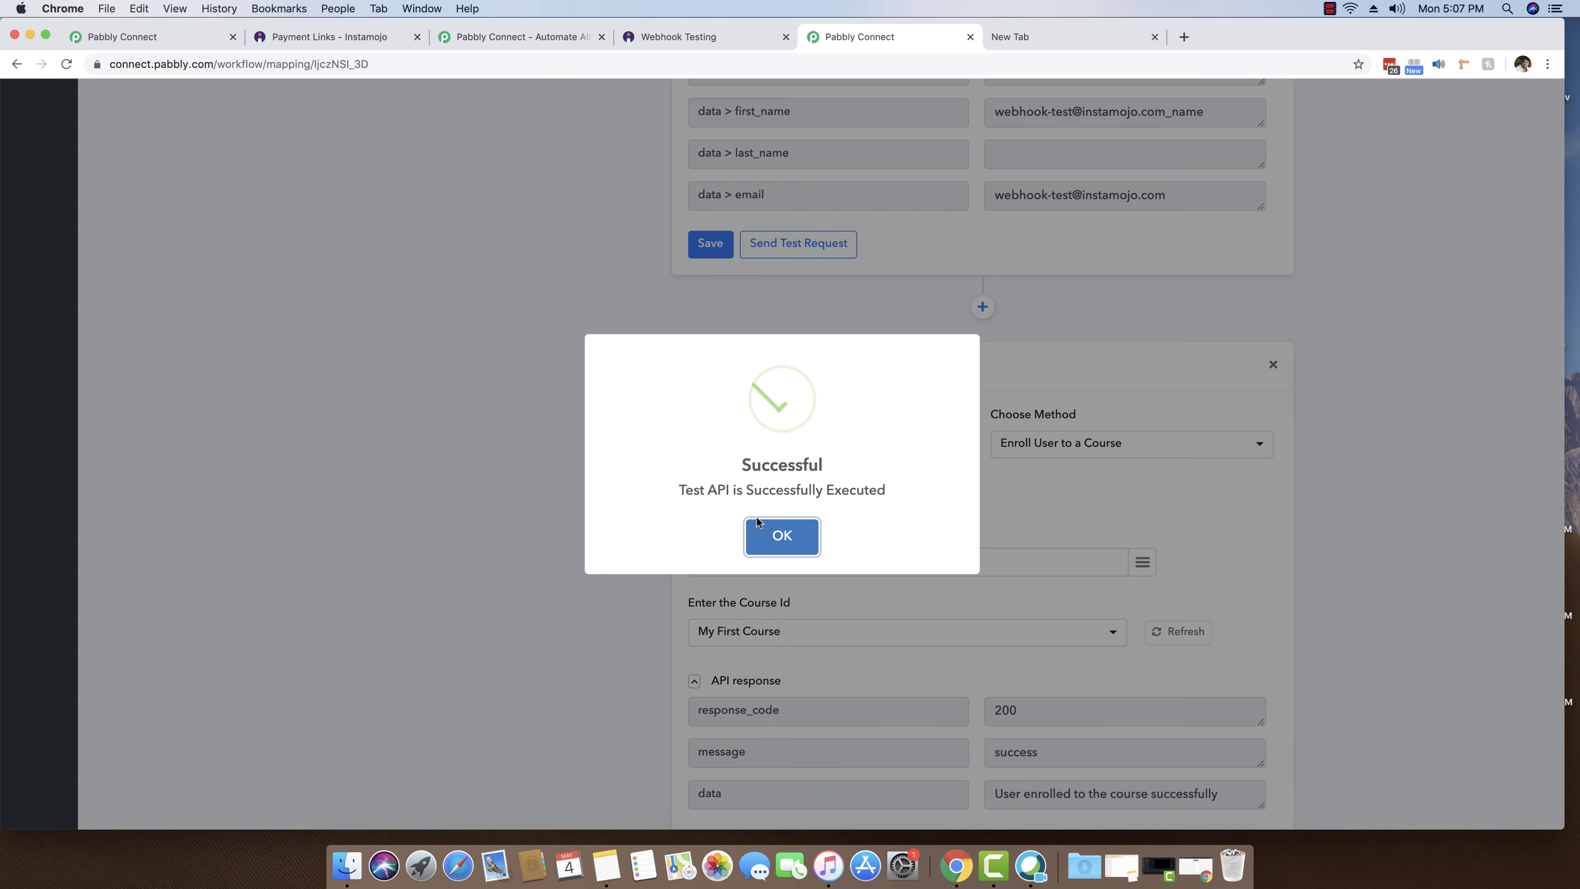
left_click(759, 525)
scroll(1012, 600, "down", 5)
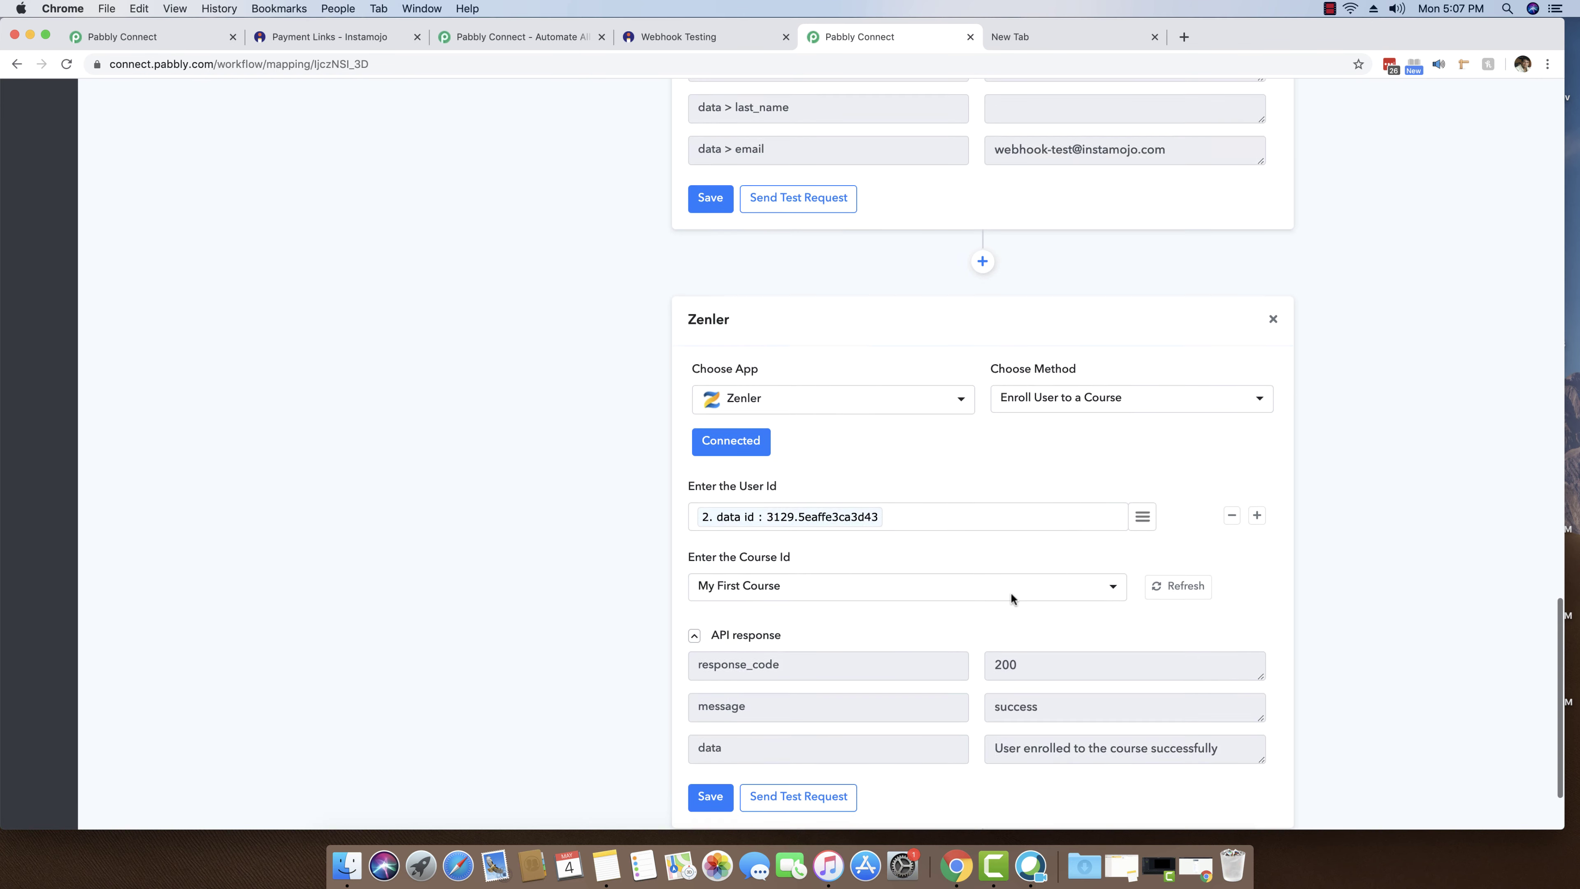
left_click_drag(995, 641, 1216, 636)
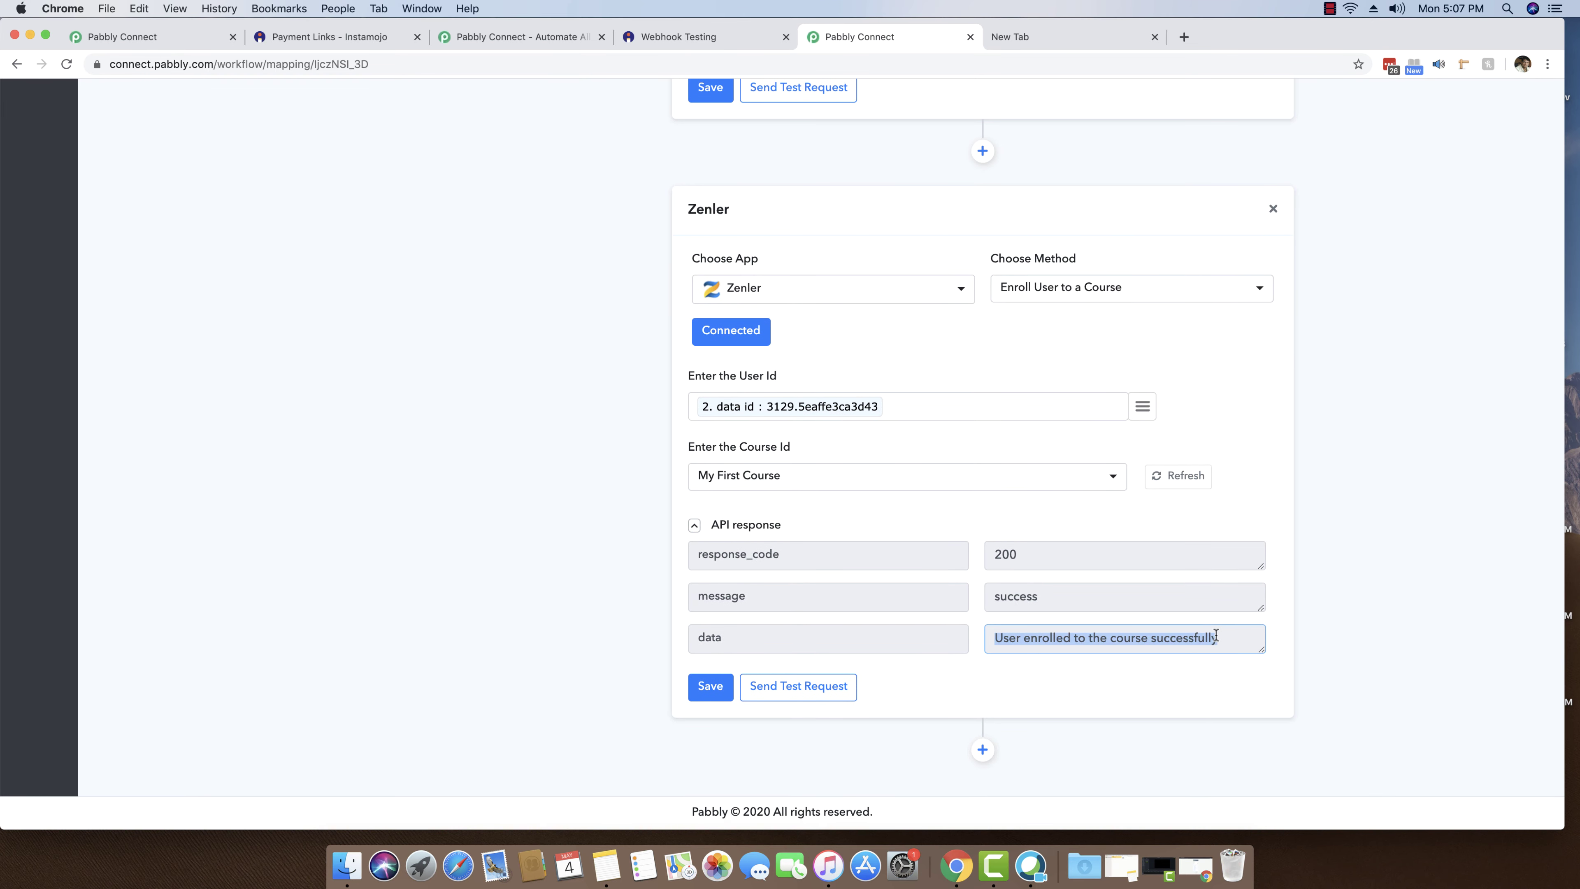
left_click(1224, 635)
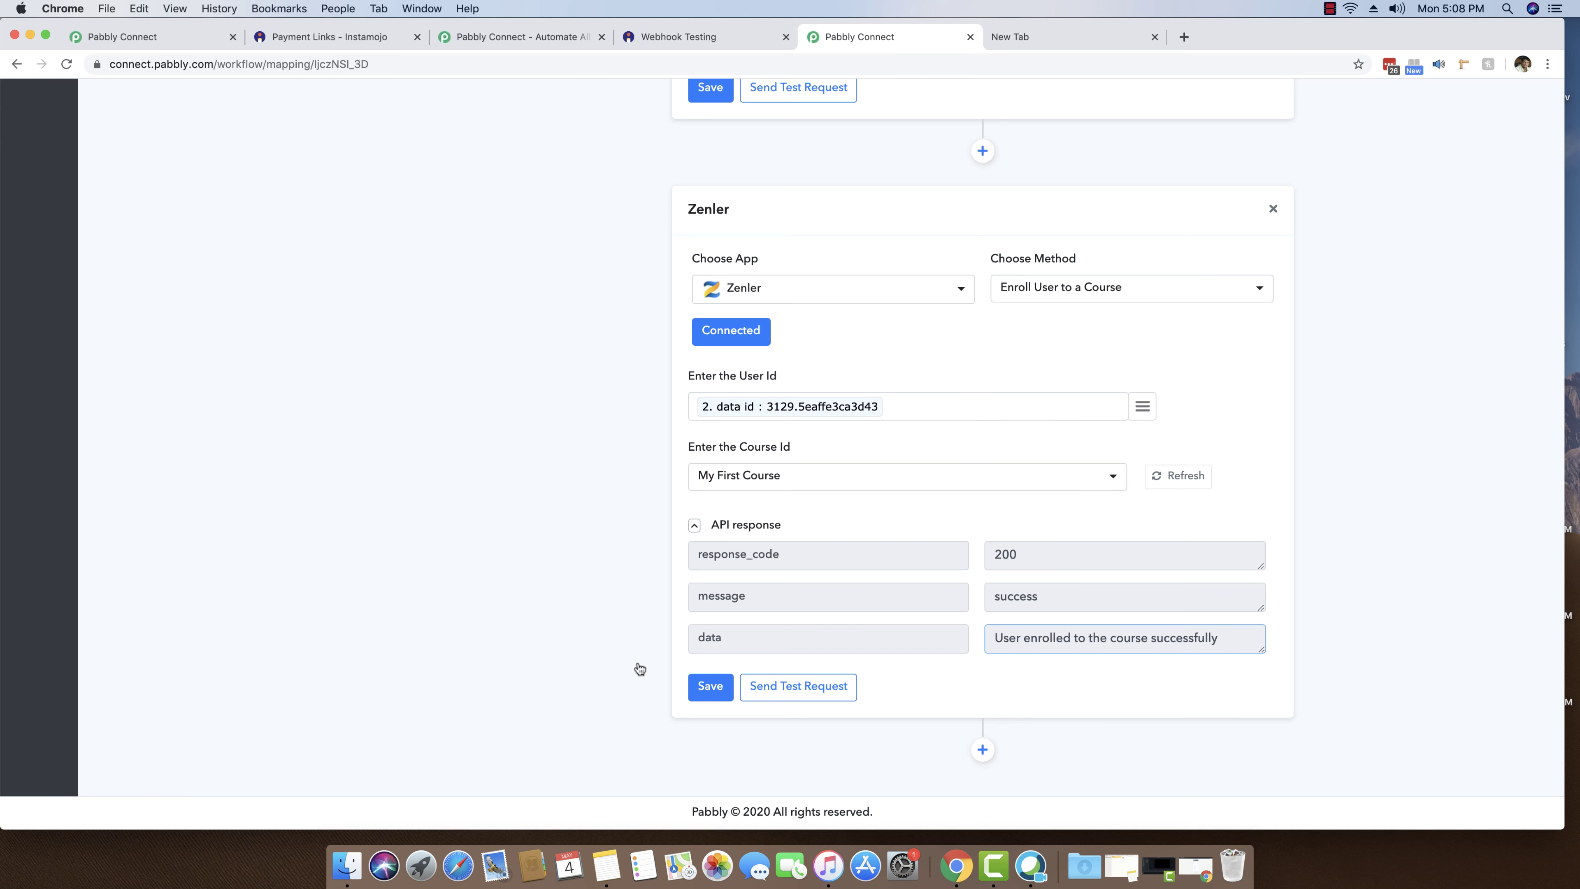
- Save the Enroll User step again and return to the top of the workflow
left_click(710, 687)
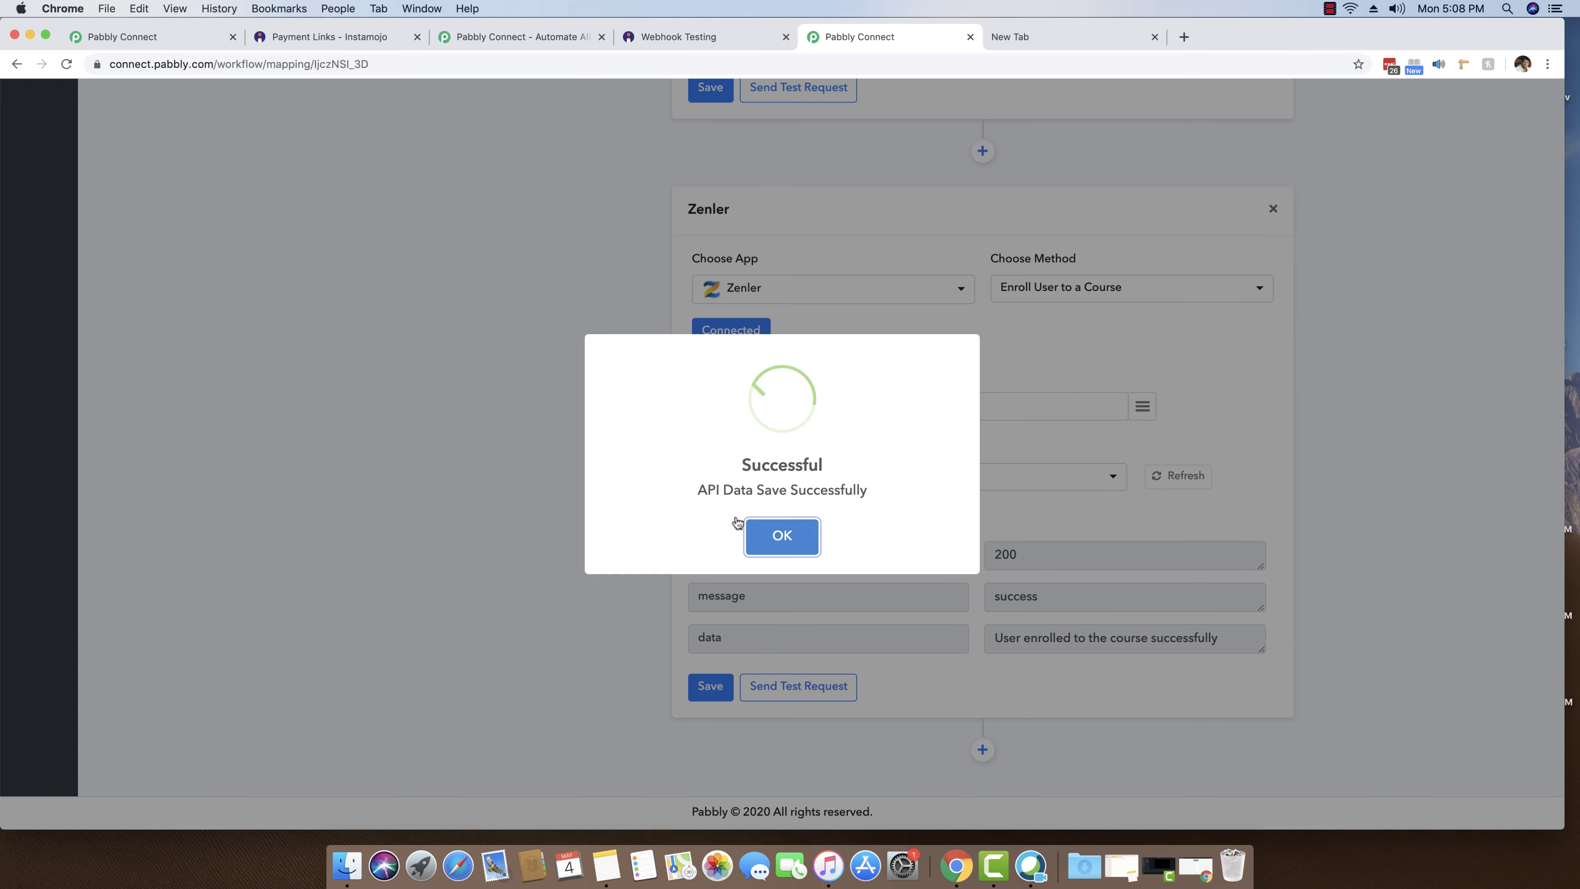
left_click(779, 536)
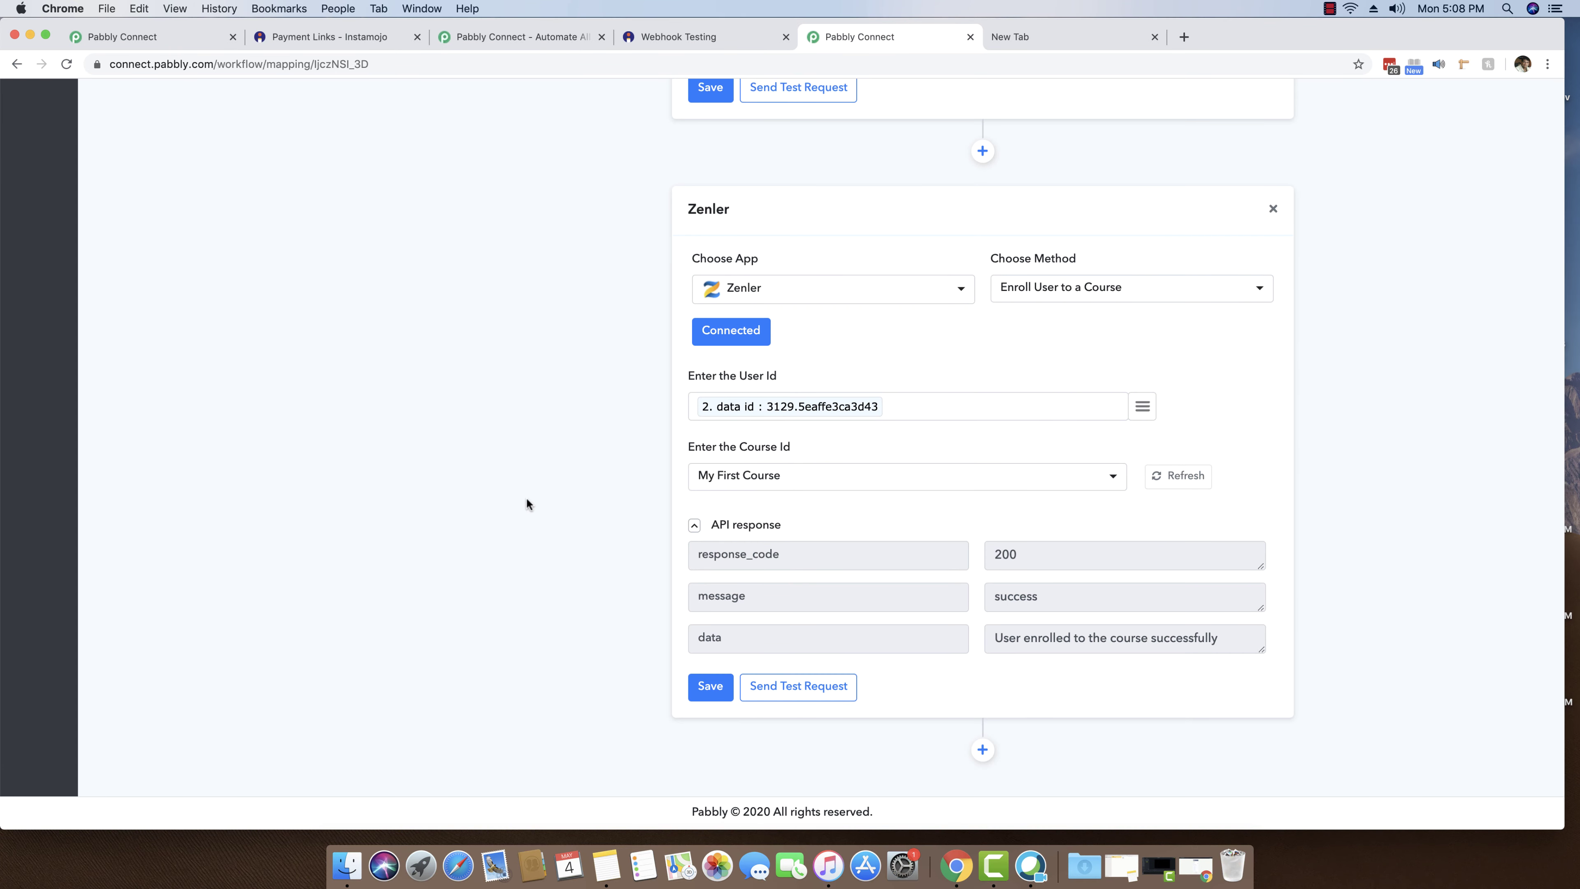
scroll(527, 499, "up", 1)
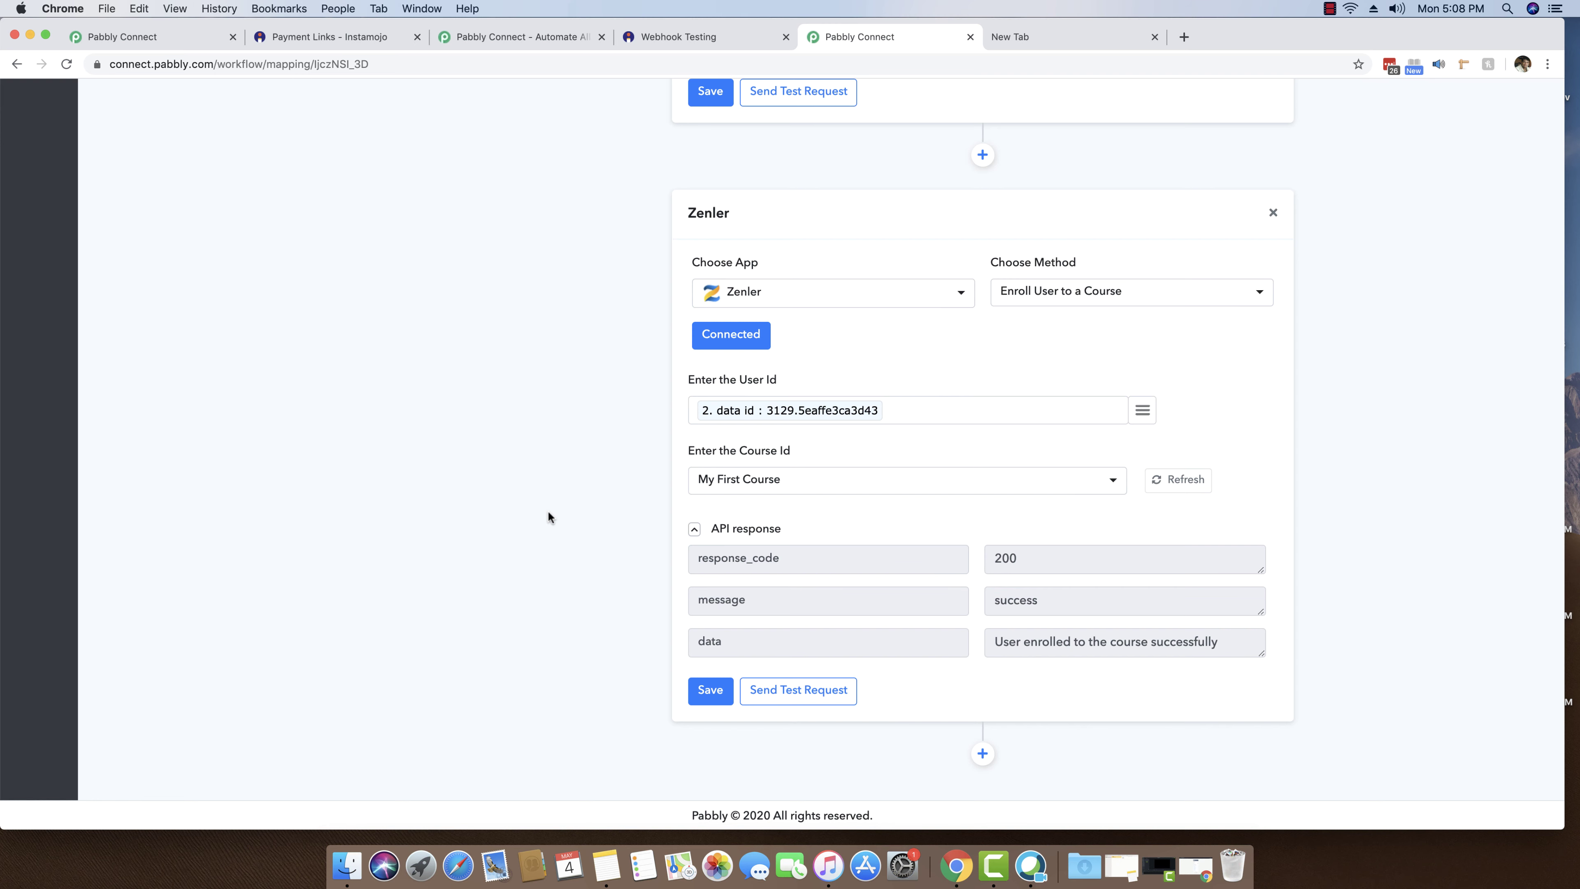
scroll(548, 515, "up", 20)
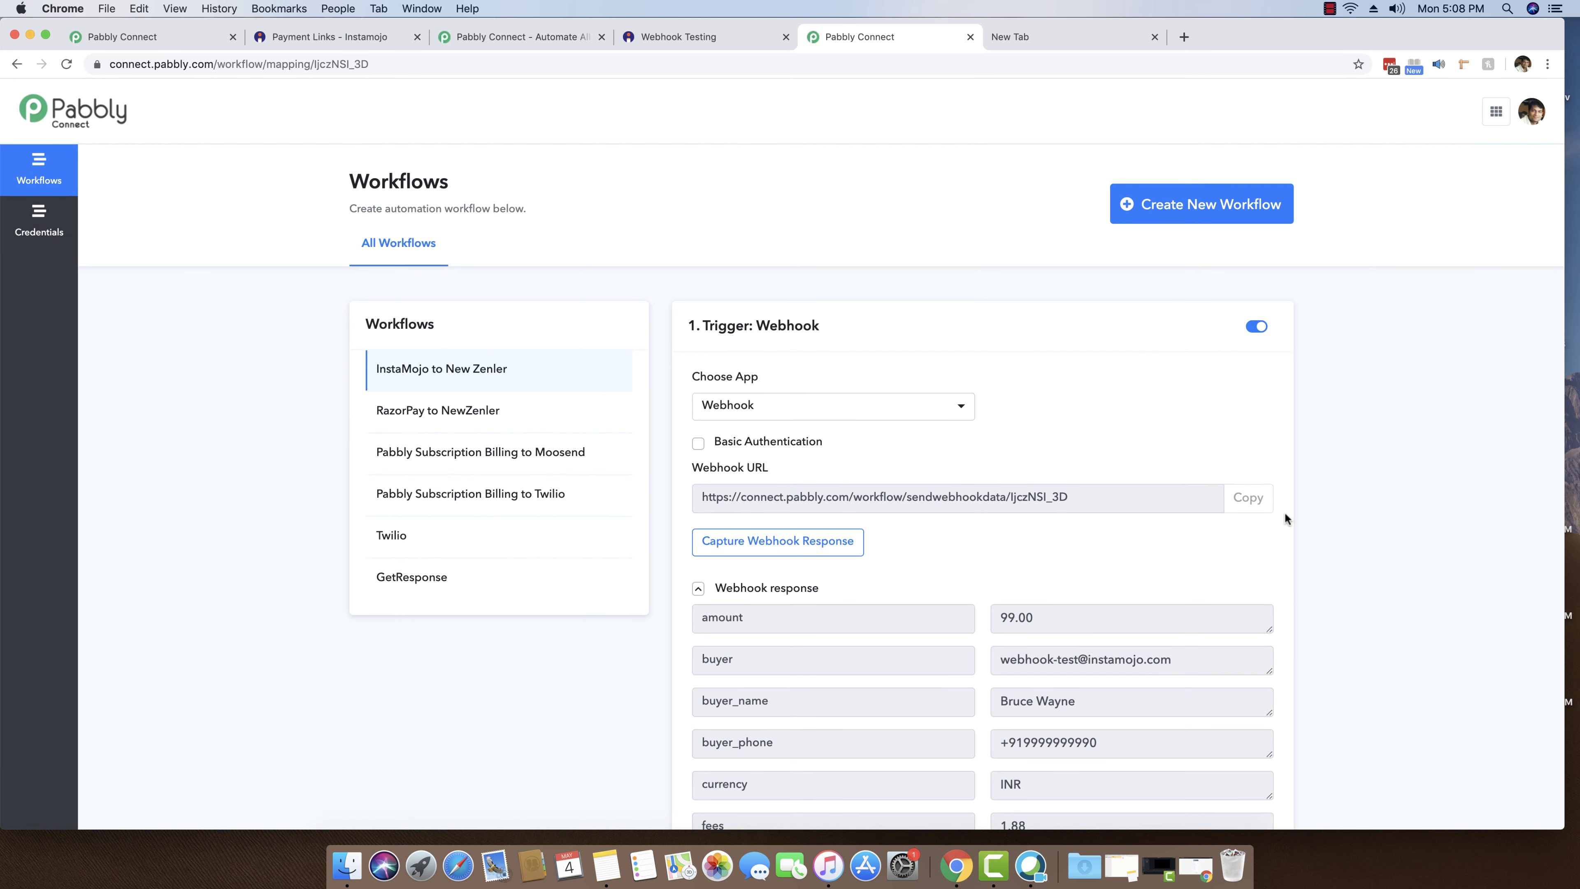
scroll(1285, 517, "down", 3)
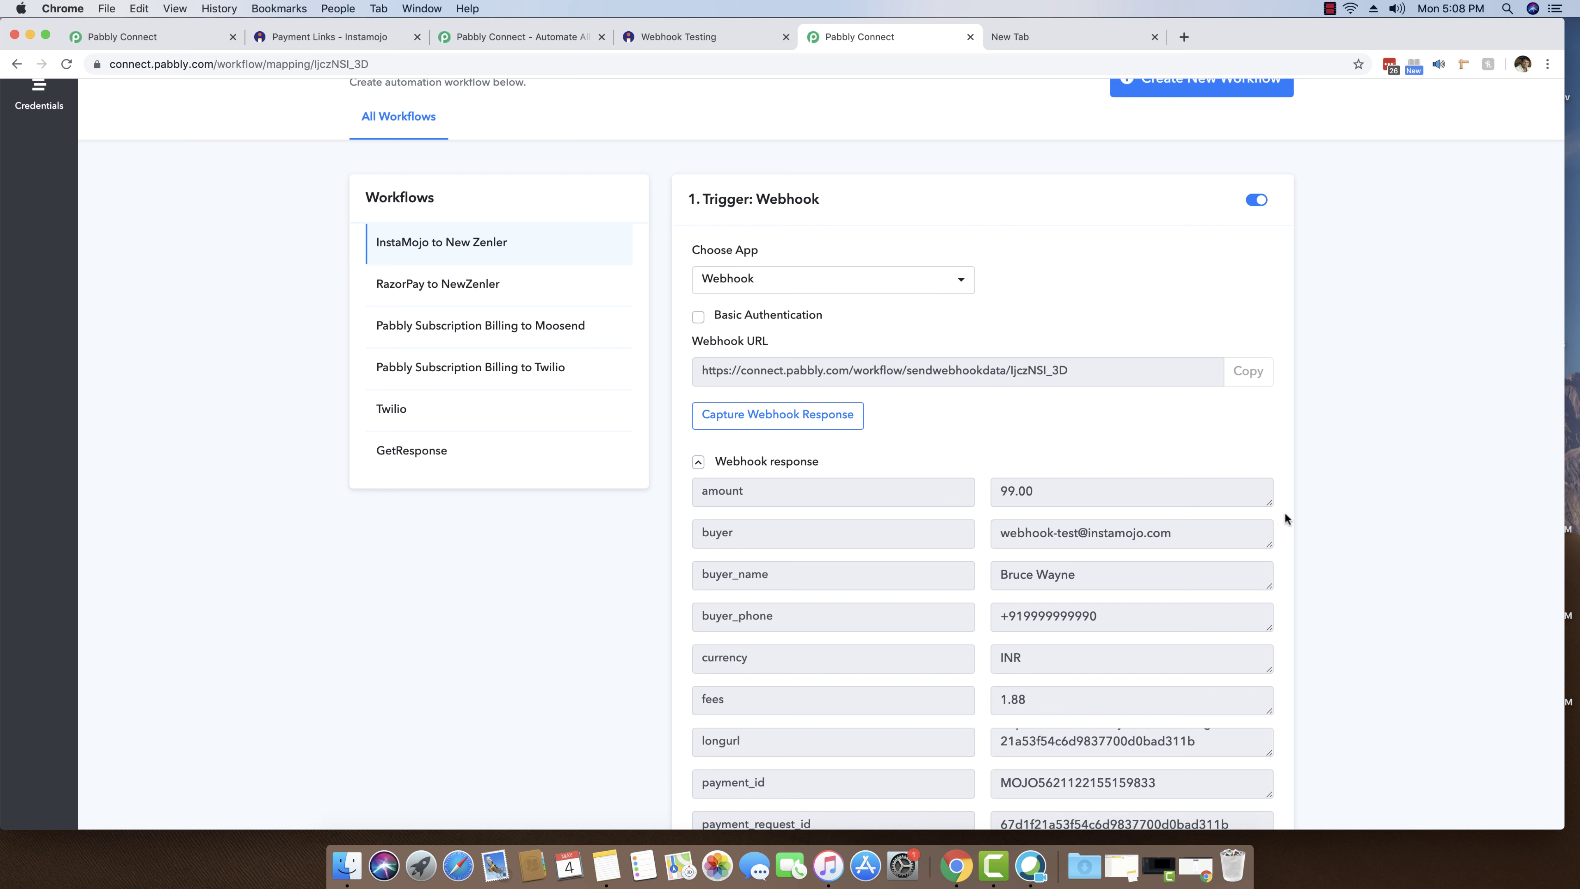
left_click(776, 461)
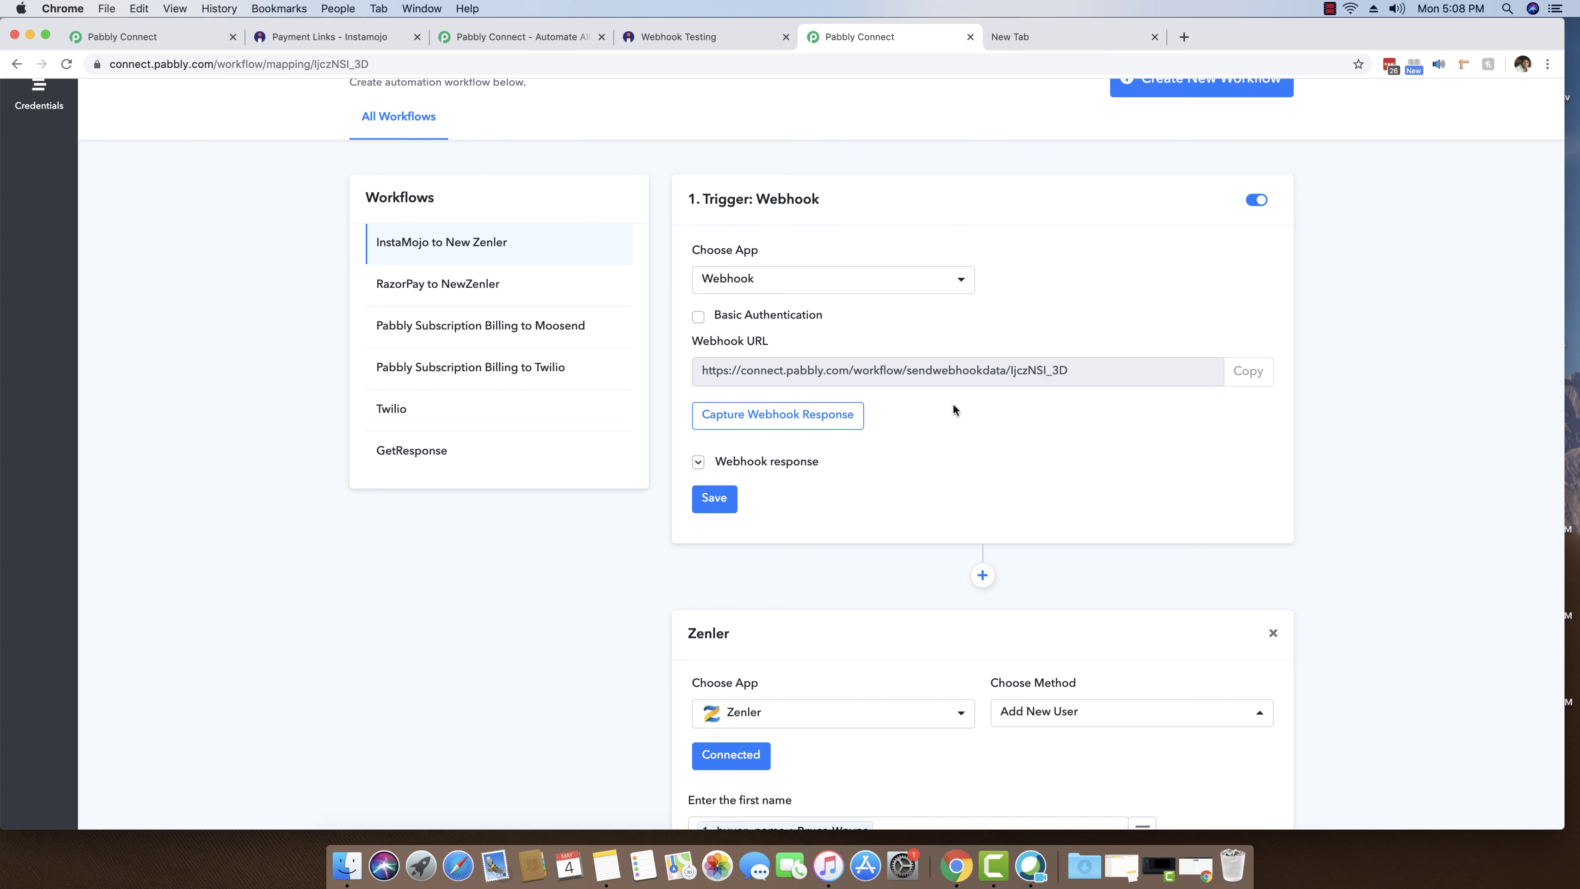
scroll(953, 408, "down", 1)
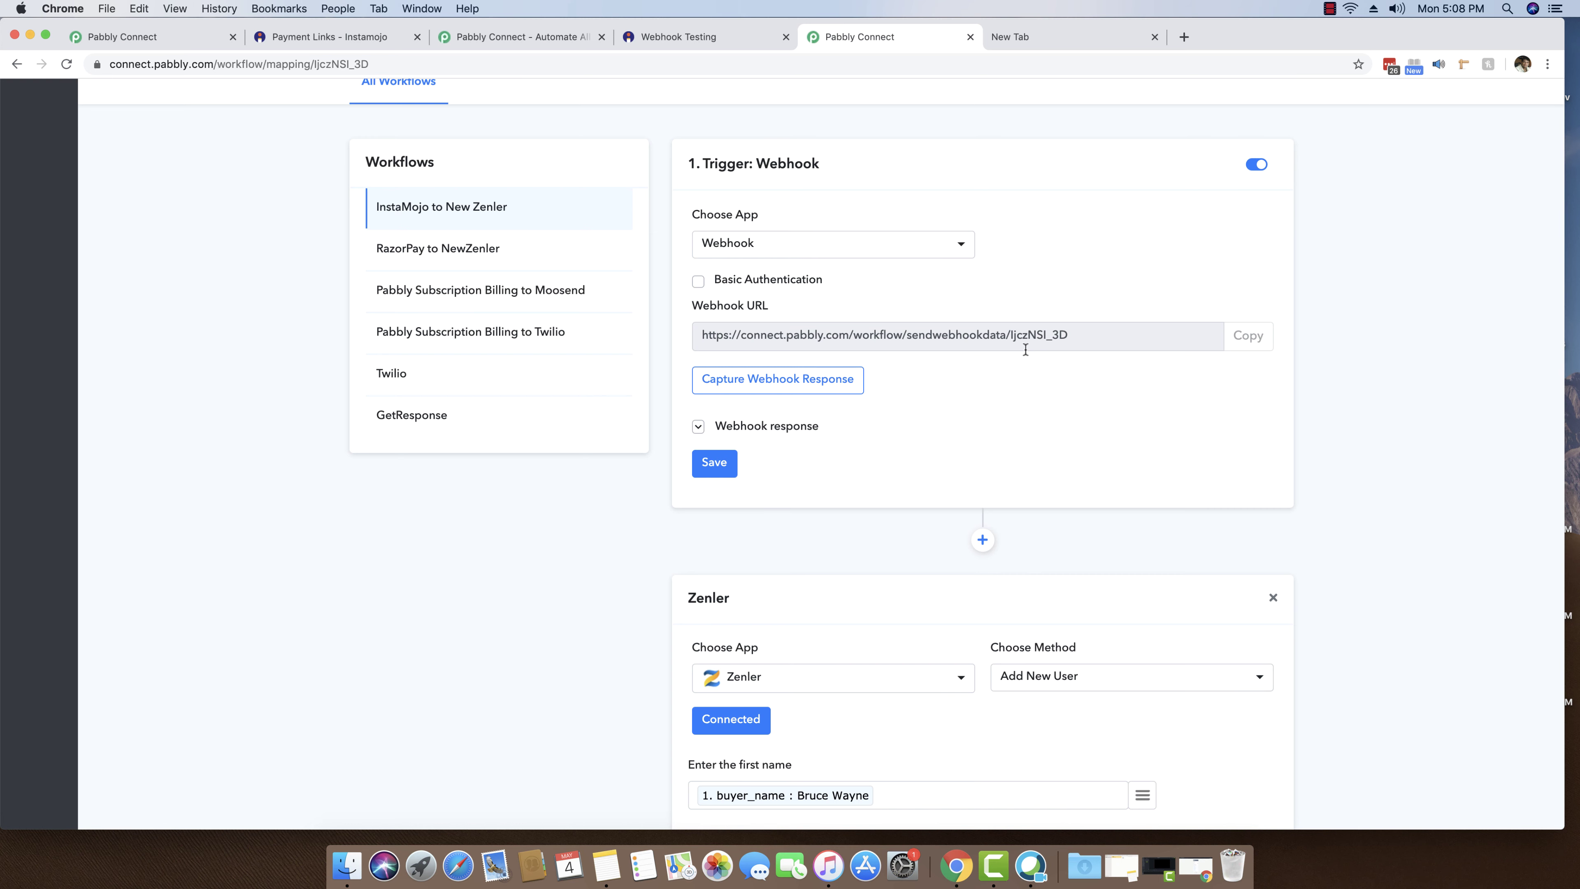
left_click(785, 428)
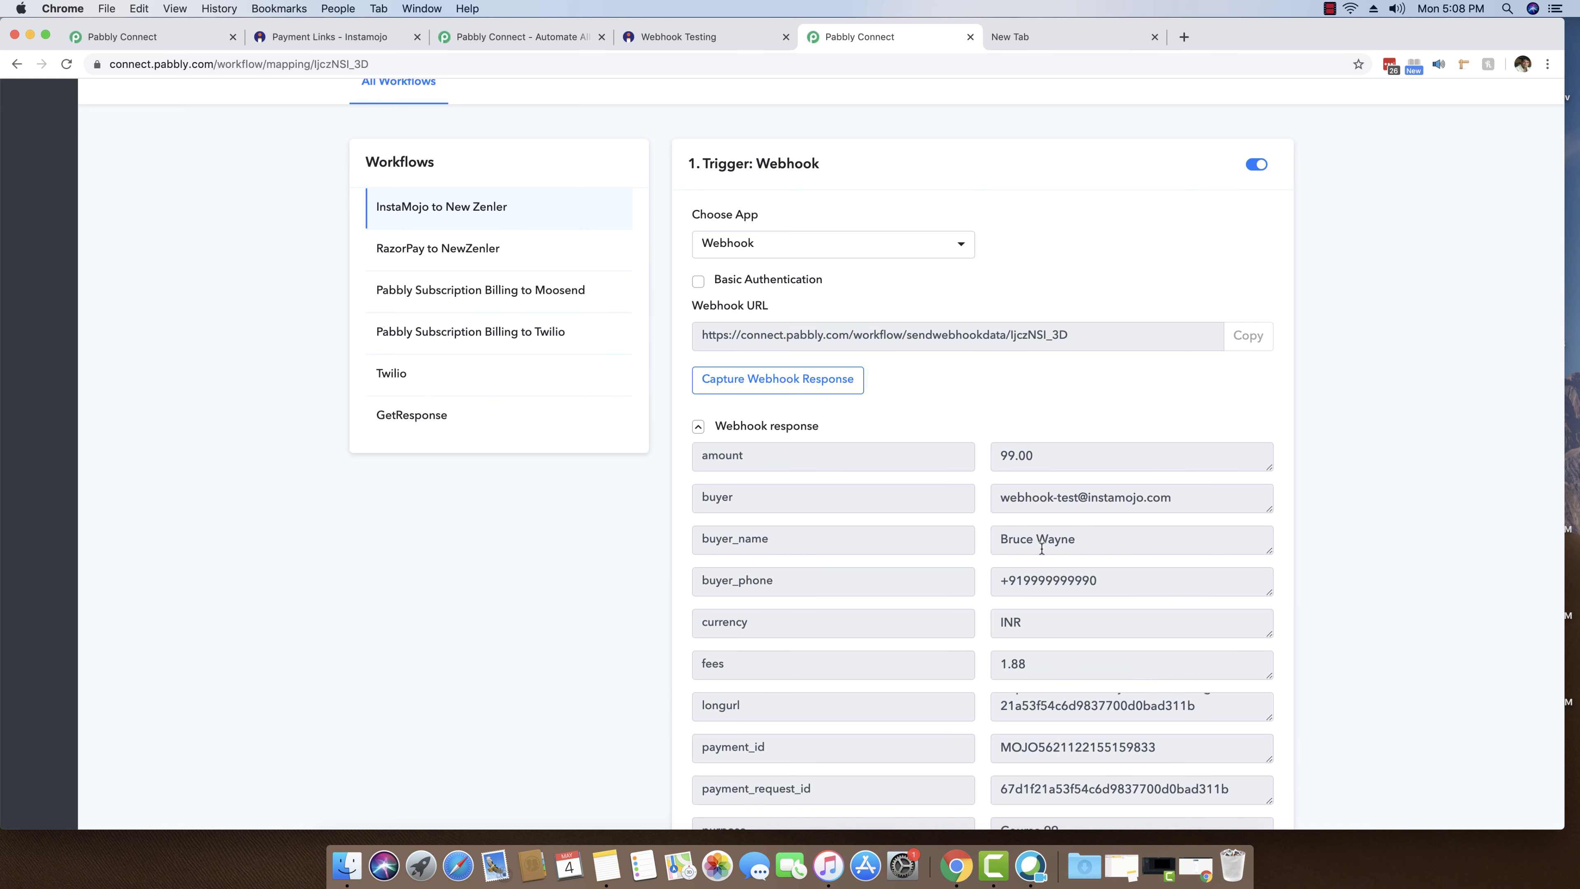
left_click(785, 430)
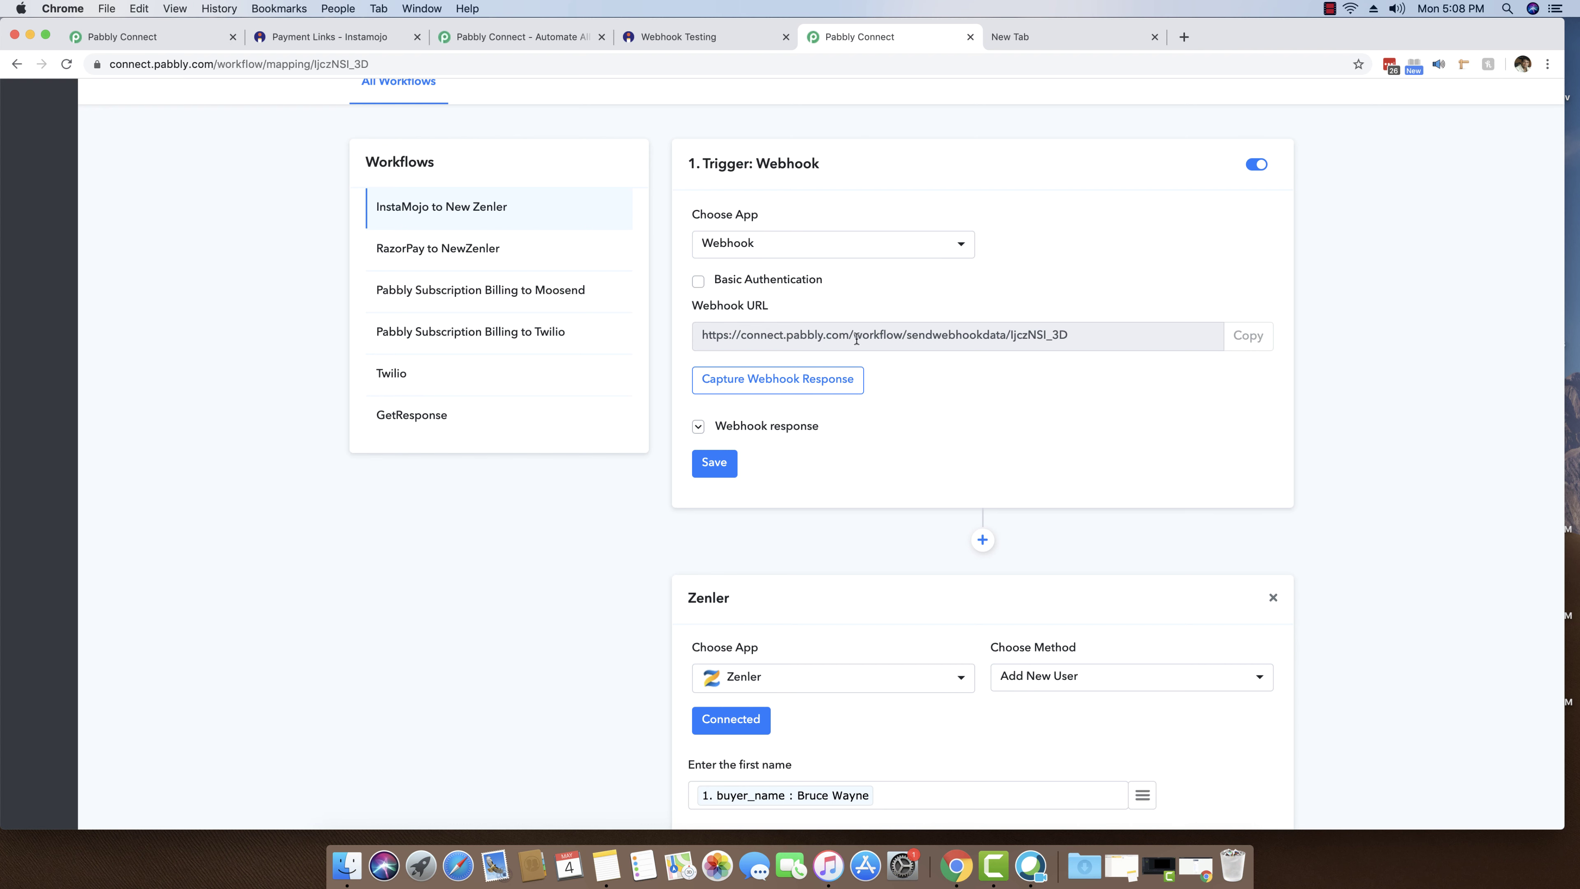
left_click(785, 426)
scroll(933, 423, "down", 2)
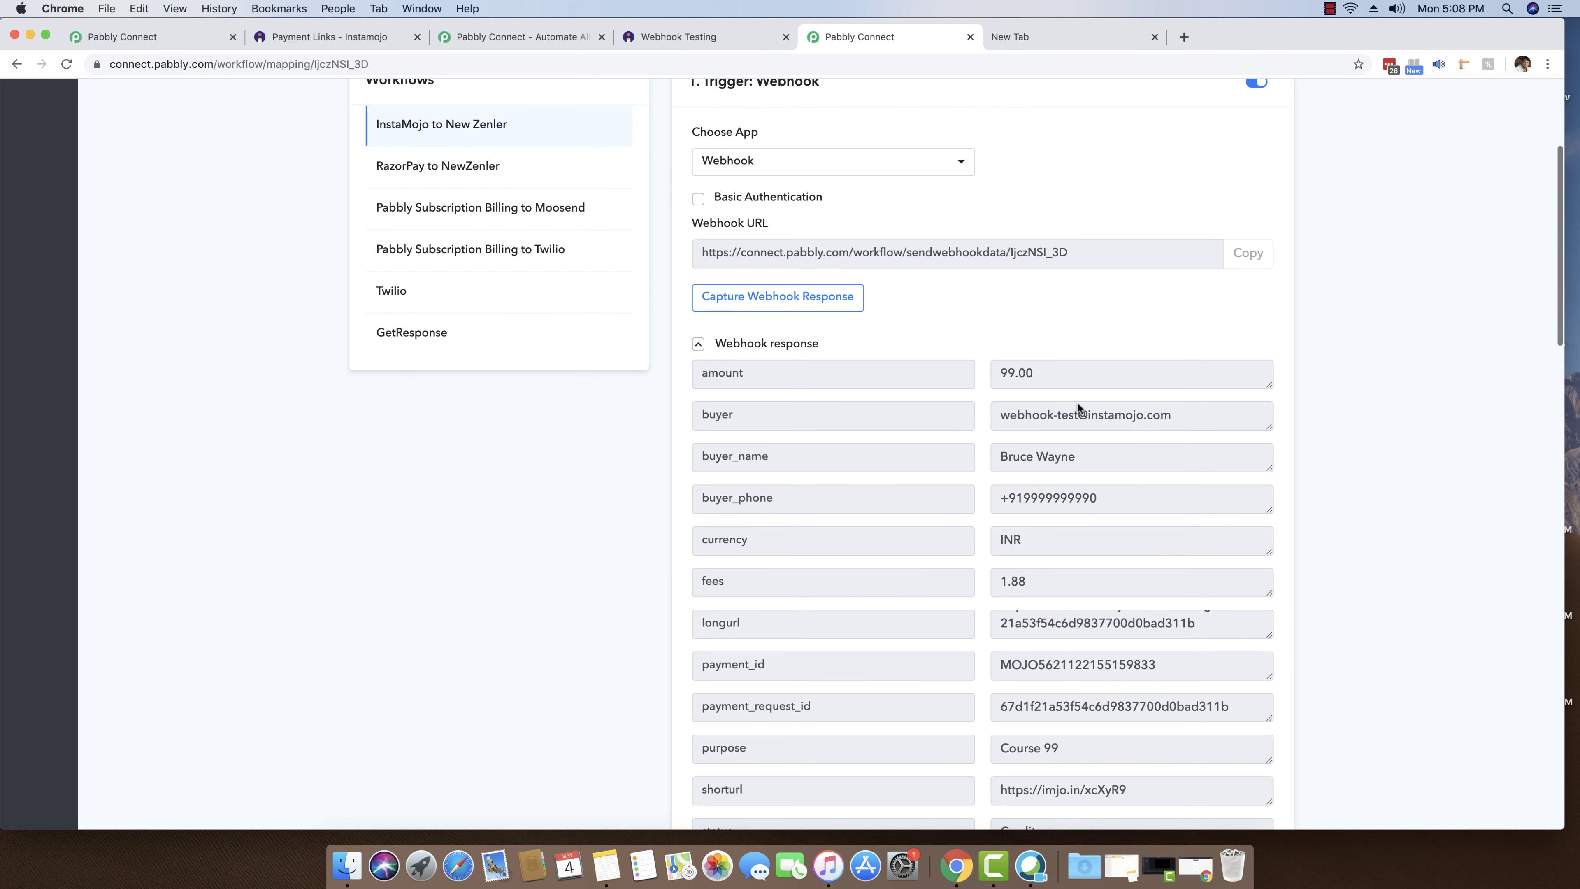
left_click(754, 348)
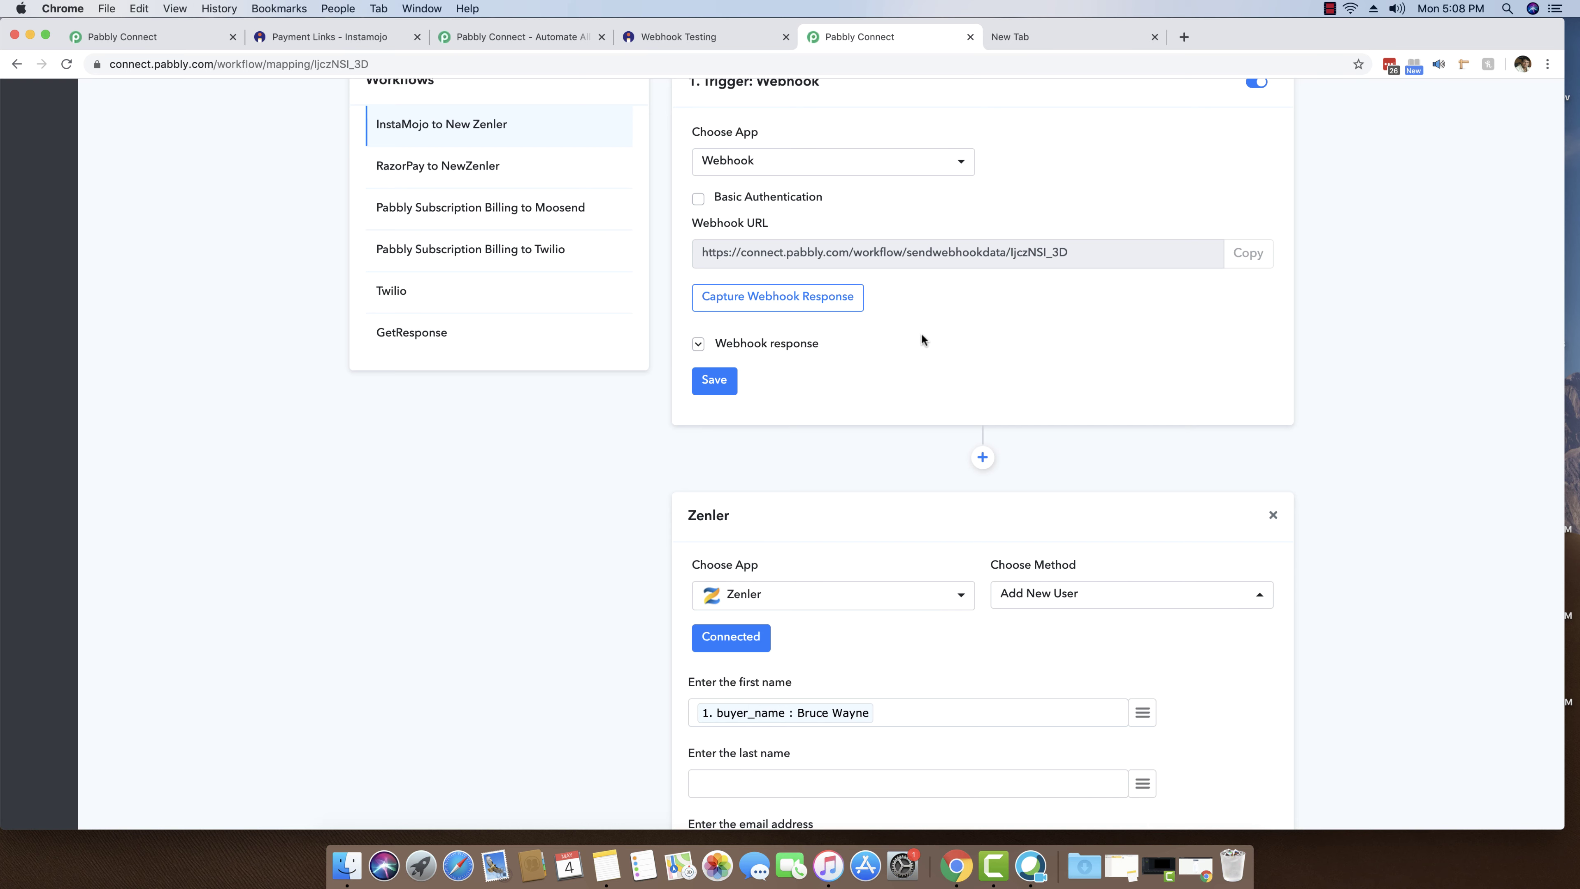
scroll(934, 339, "down", 5)
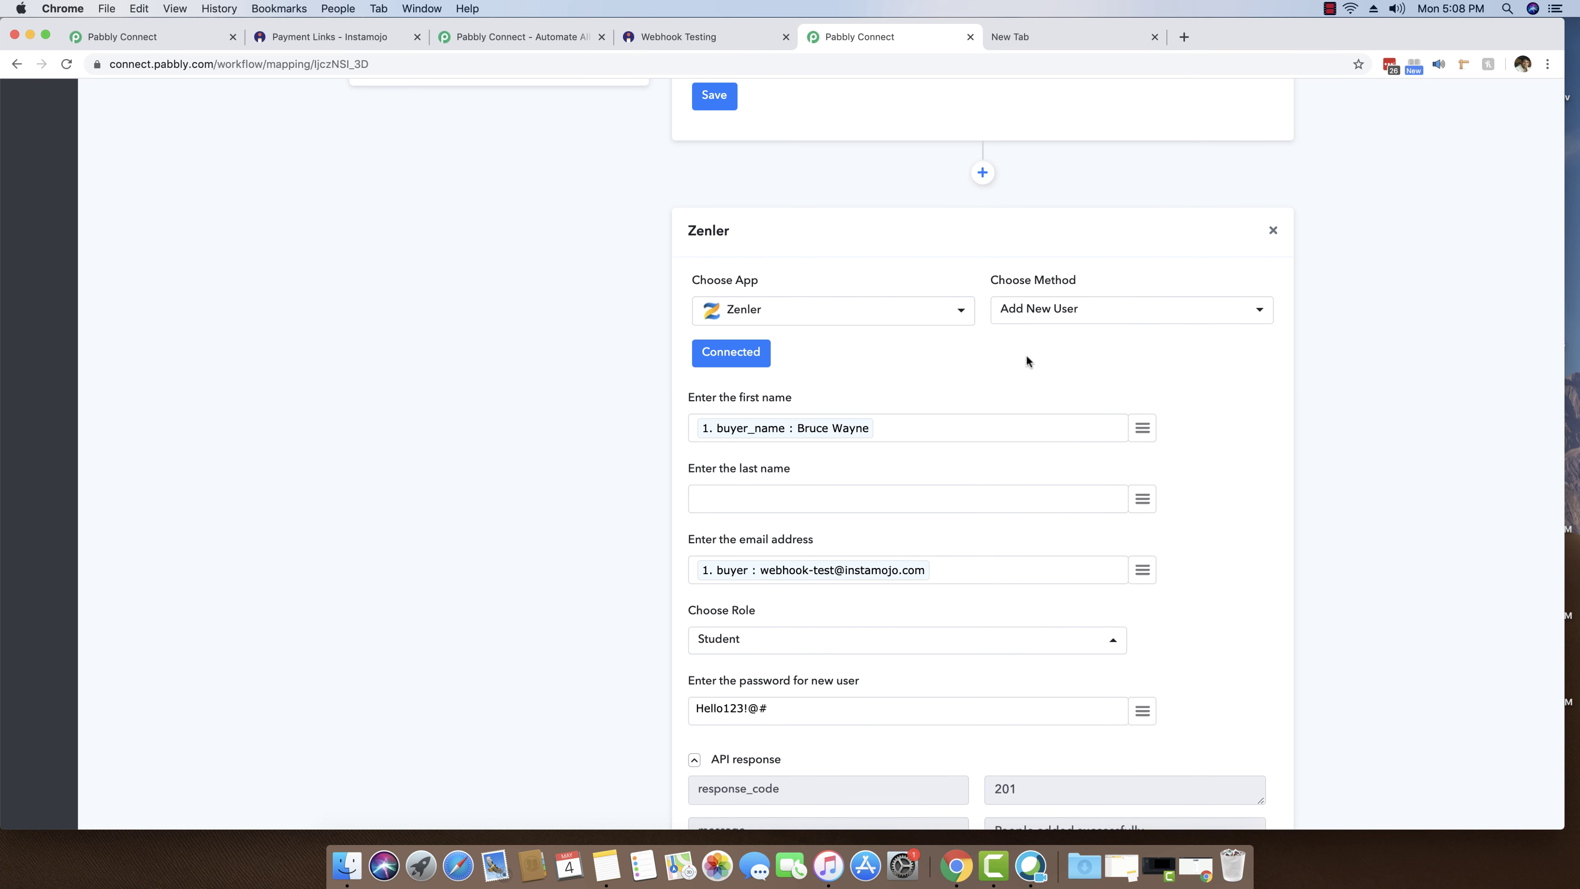
scroll(1008, 360, "down", 1)
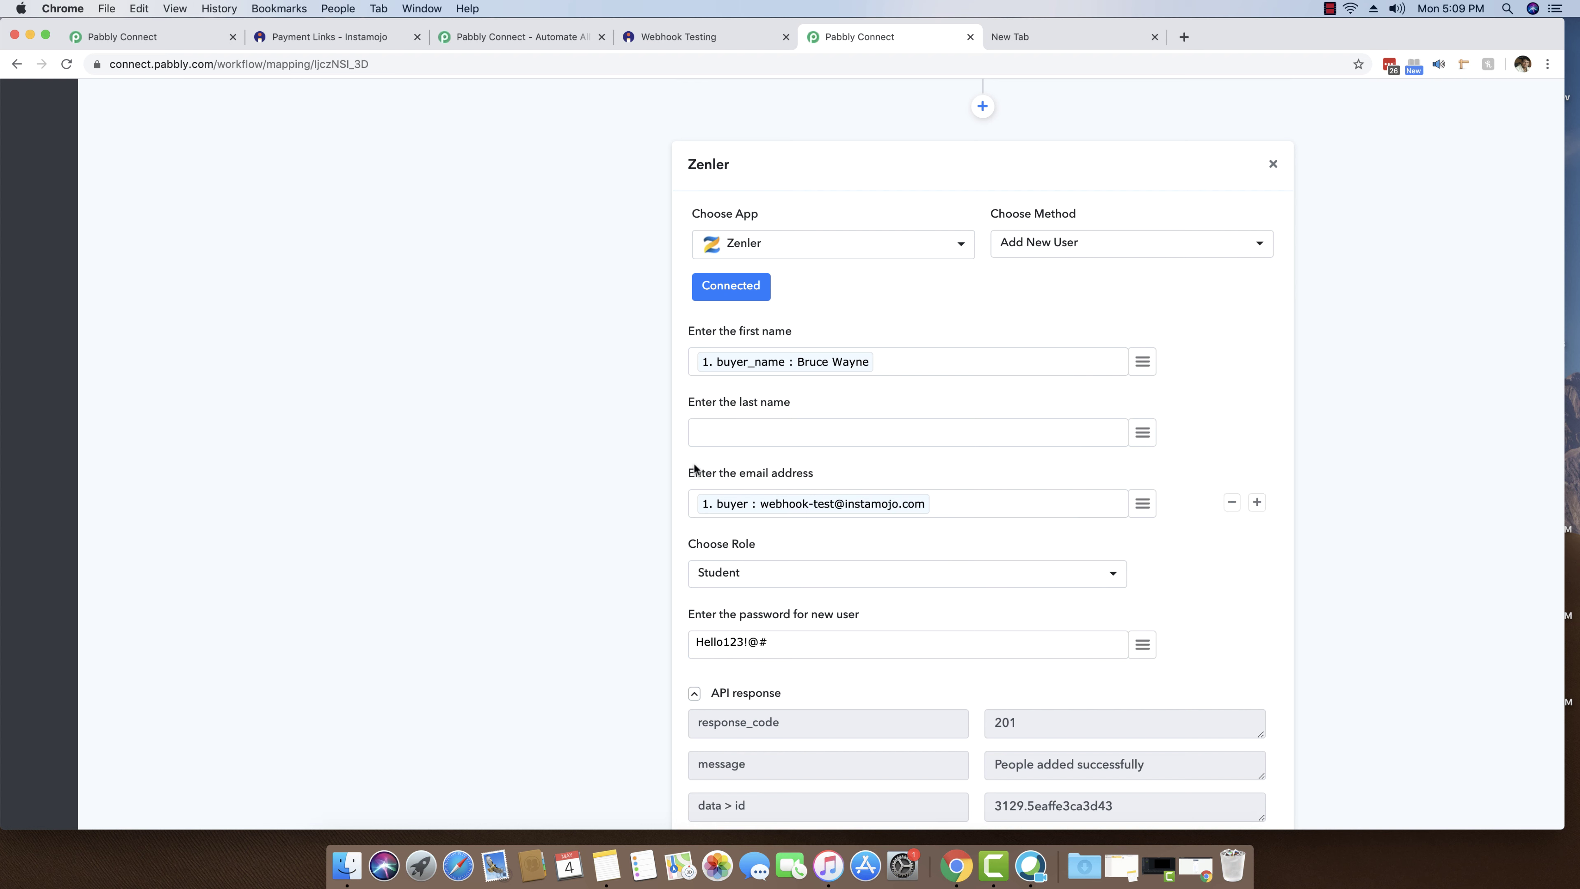
scroll(837, 560, "down", 3)
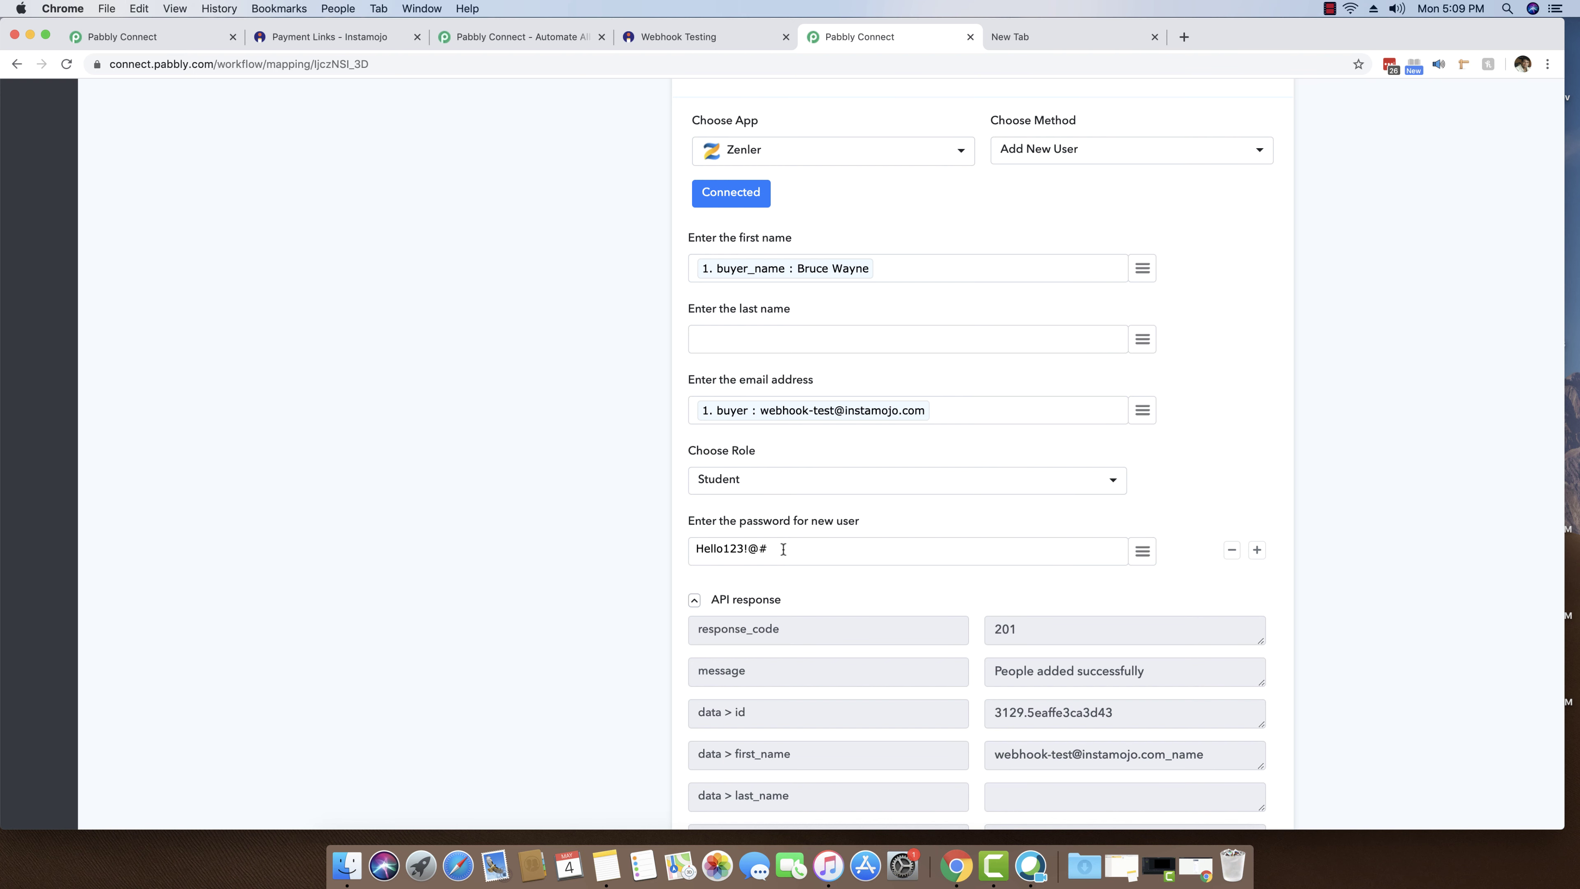
- Review and collapse the Add New User test response
scroll(783, 548, "down", 5)
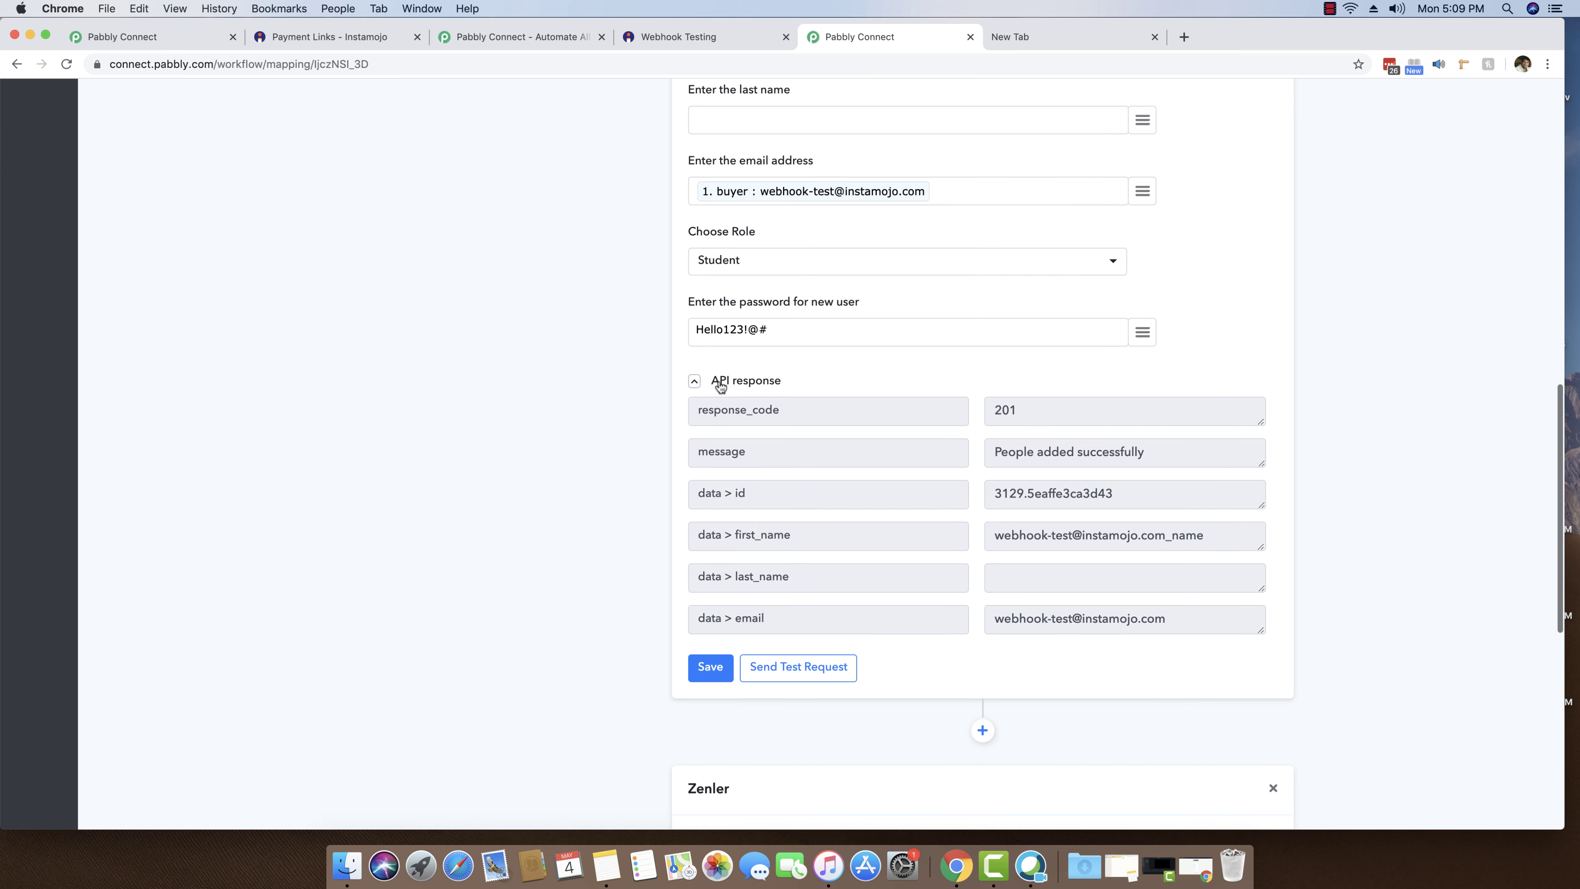
left_click(745, 383)
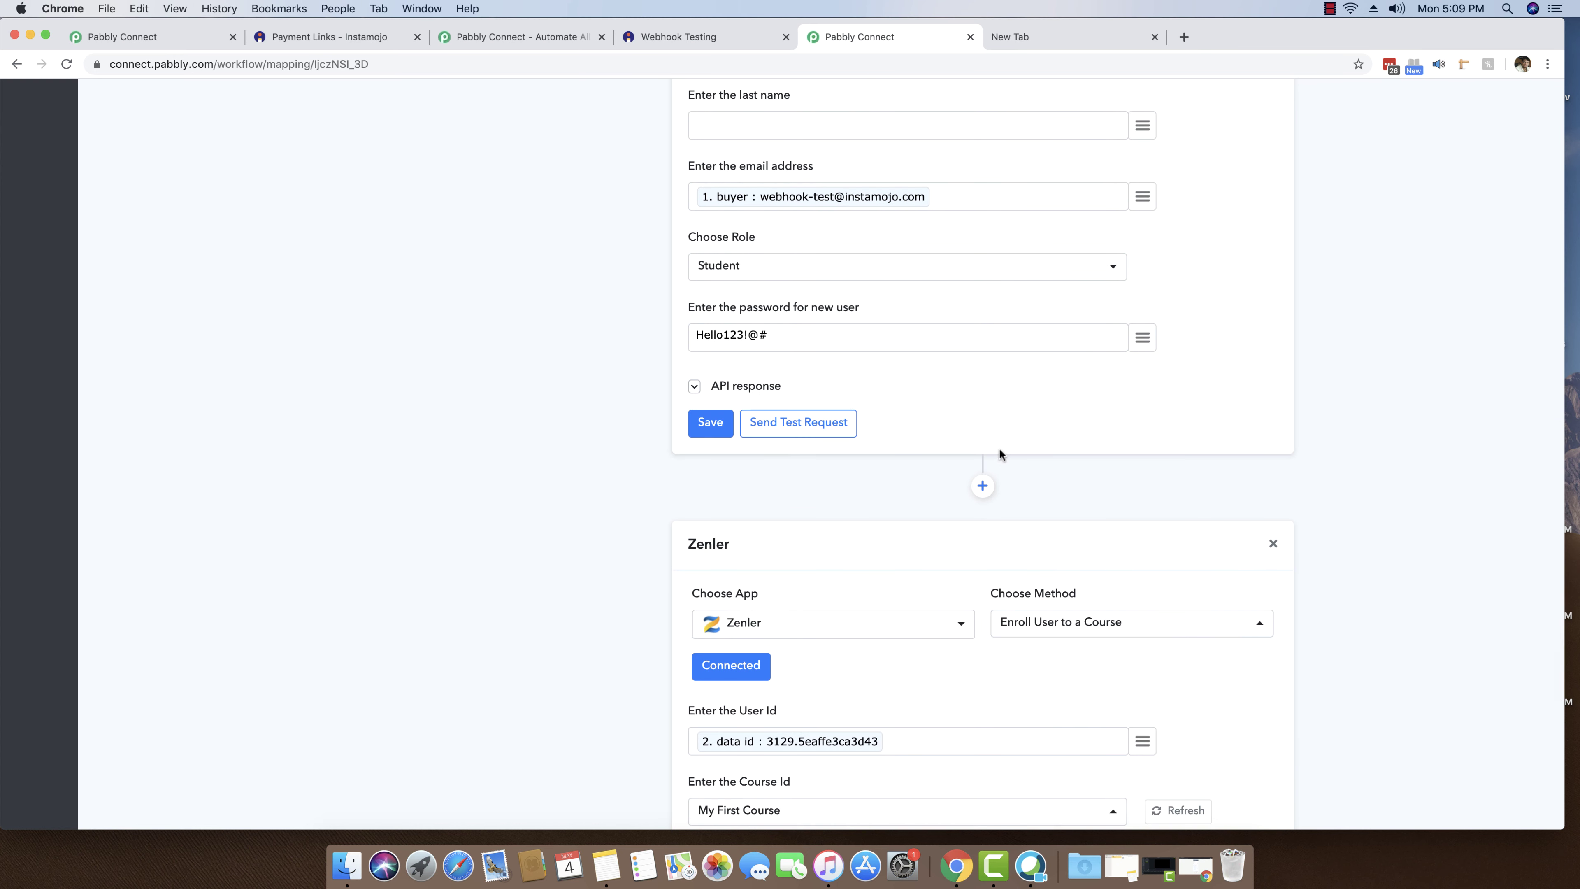
scroll(930, 305, "up", 3)
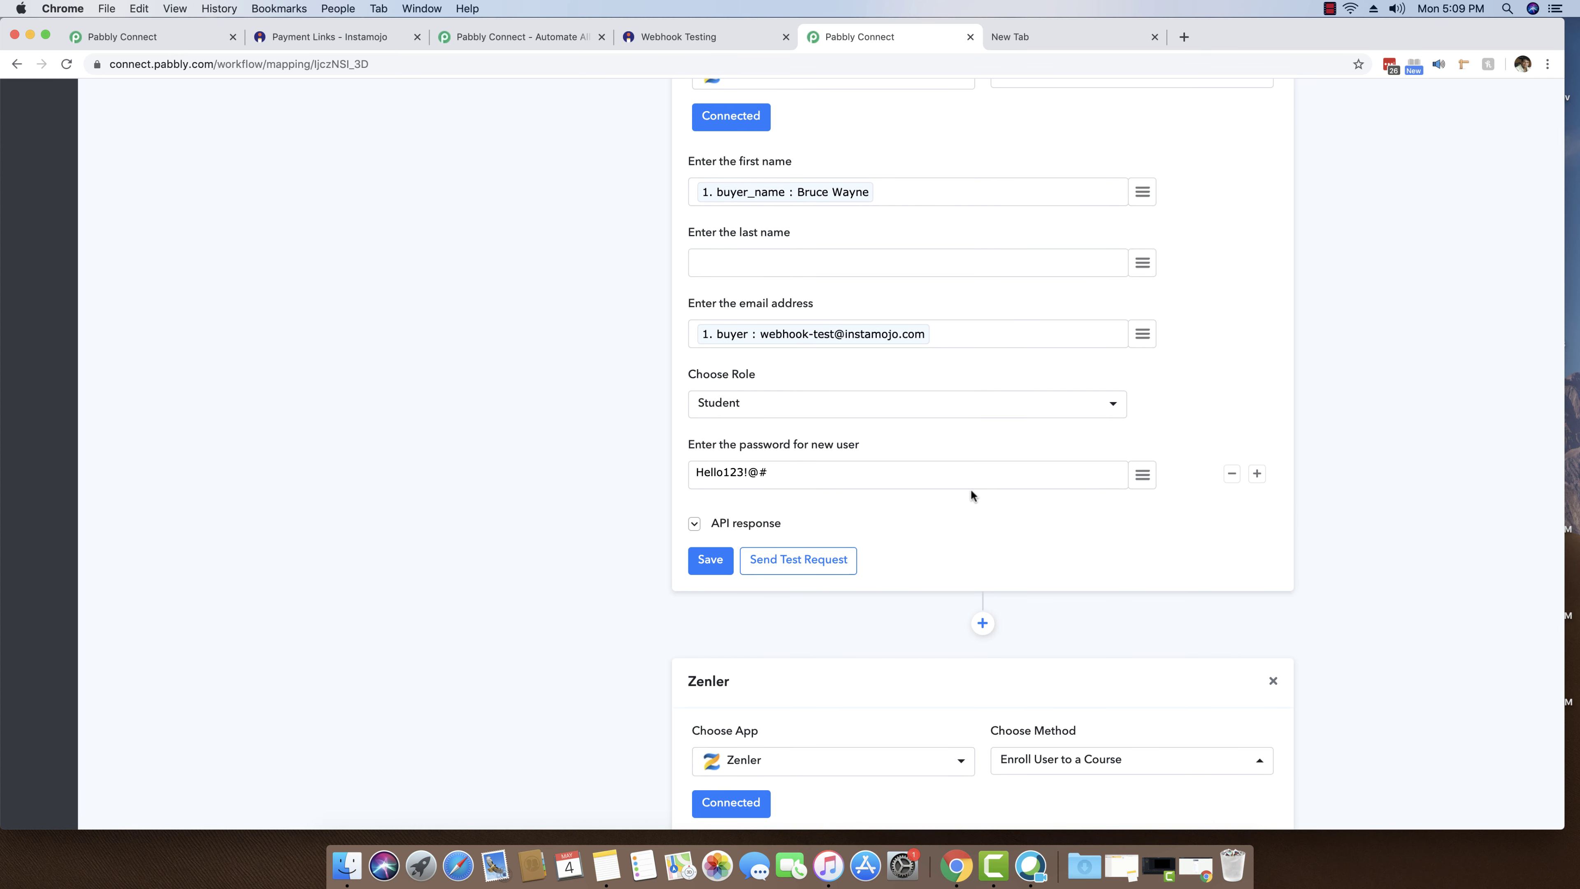
left_click(758, 526)
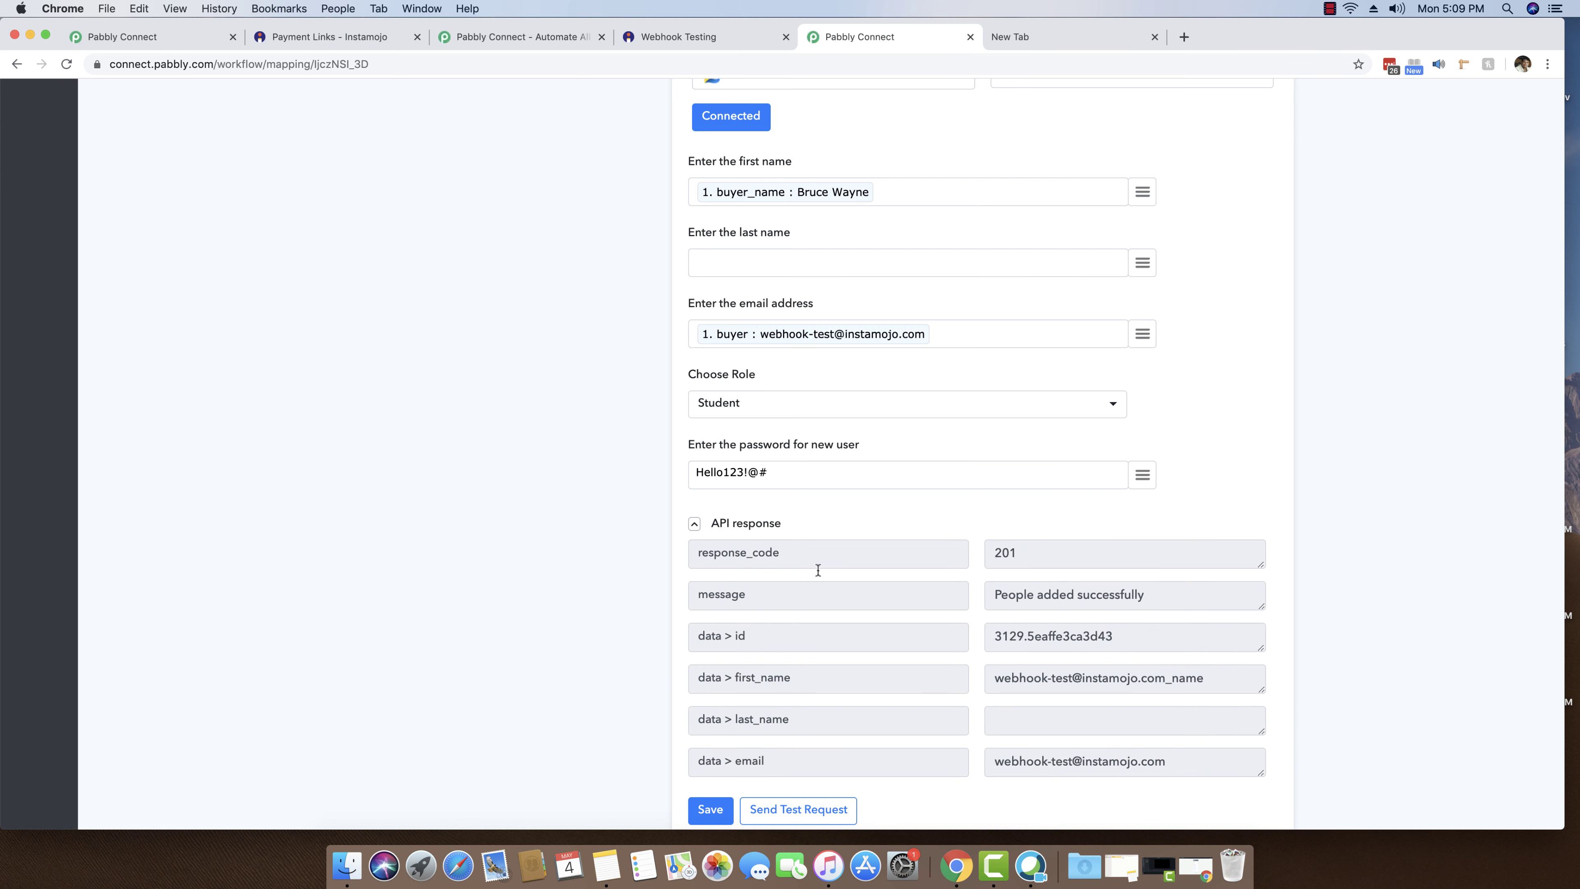
left_click(695, 524)
scroll(573, 529, "down", 1)
scroll(573, 529, "up", 2)
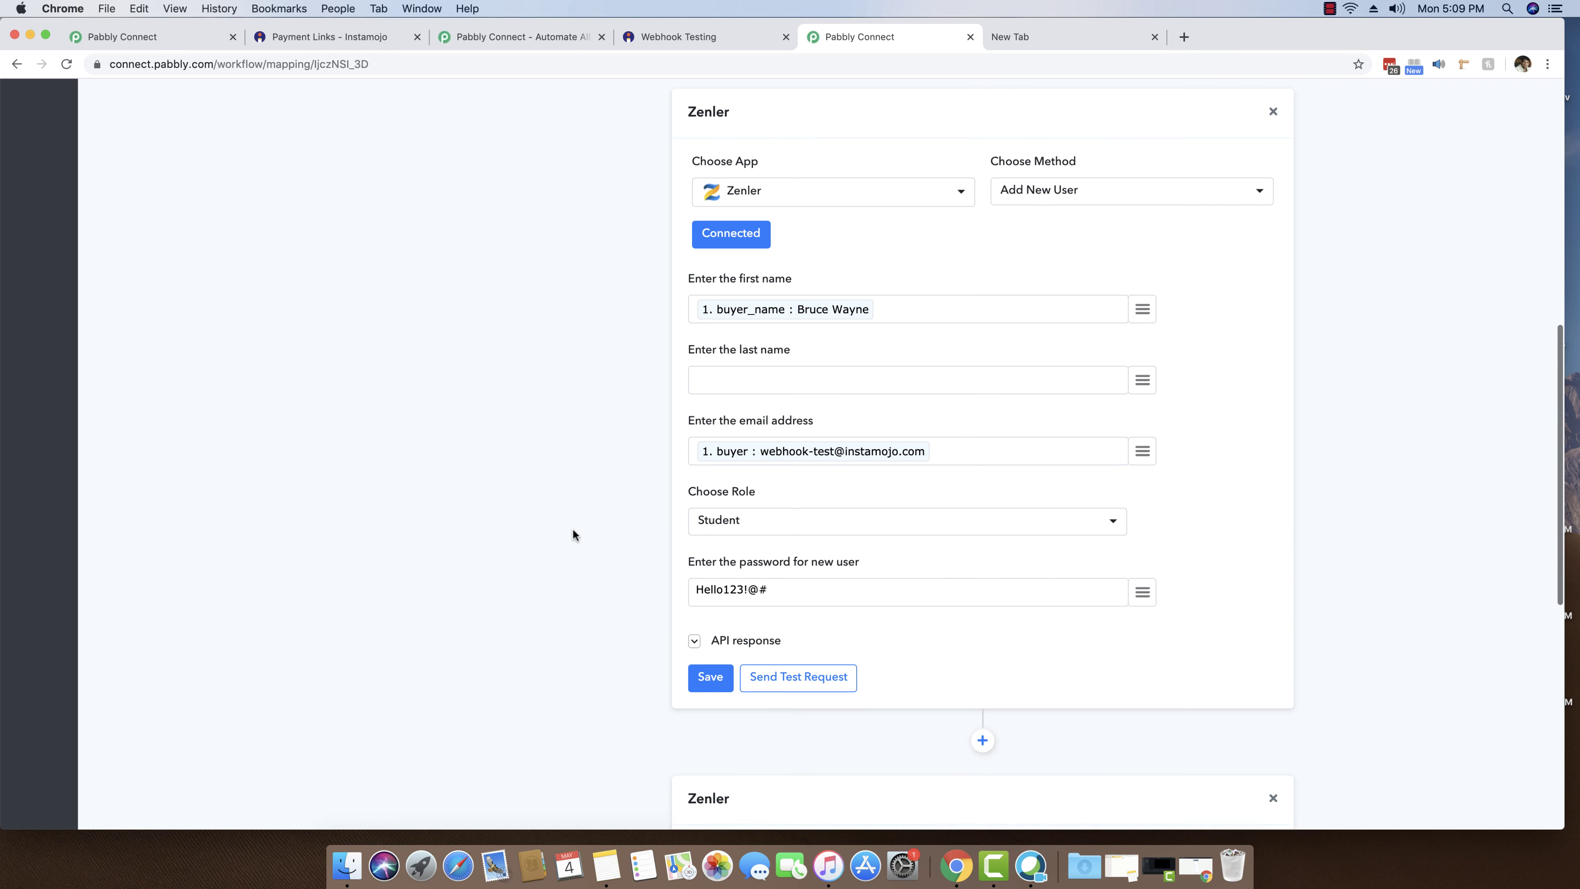
scroll(572, 530, "down", 8)
scroll(573, 527, "down", 2)
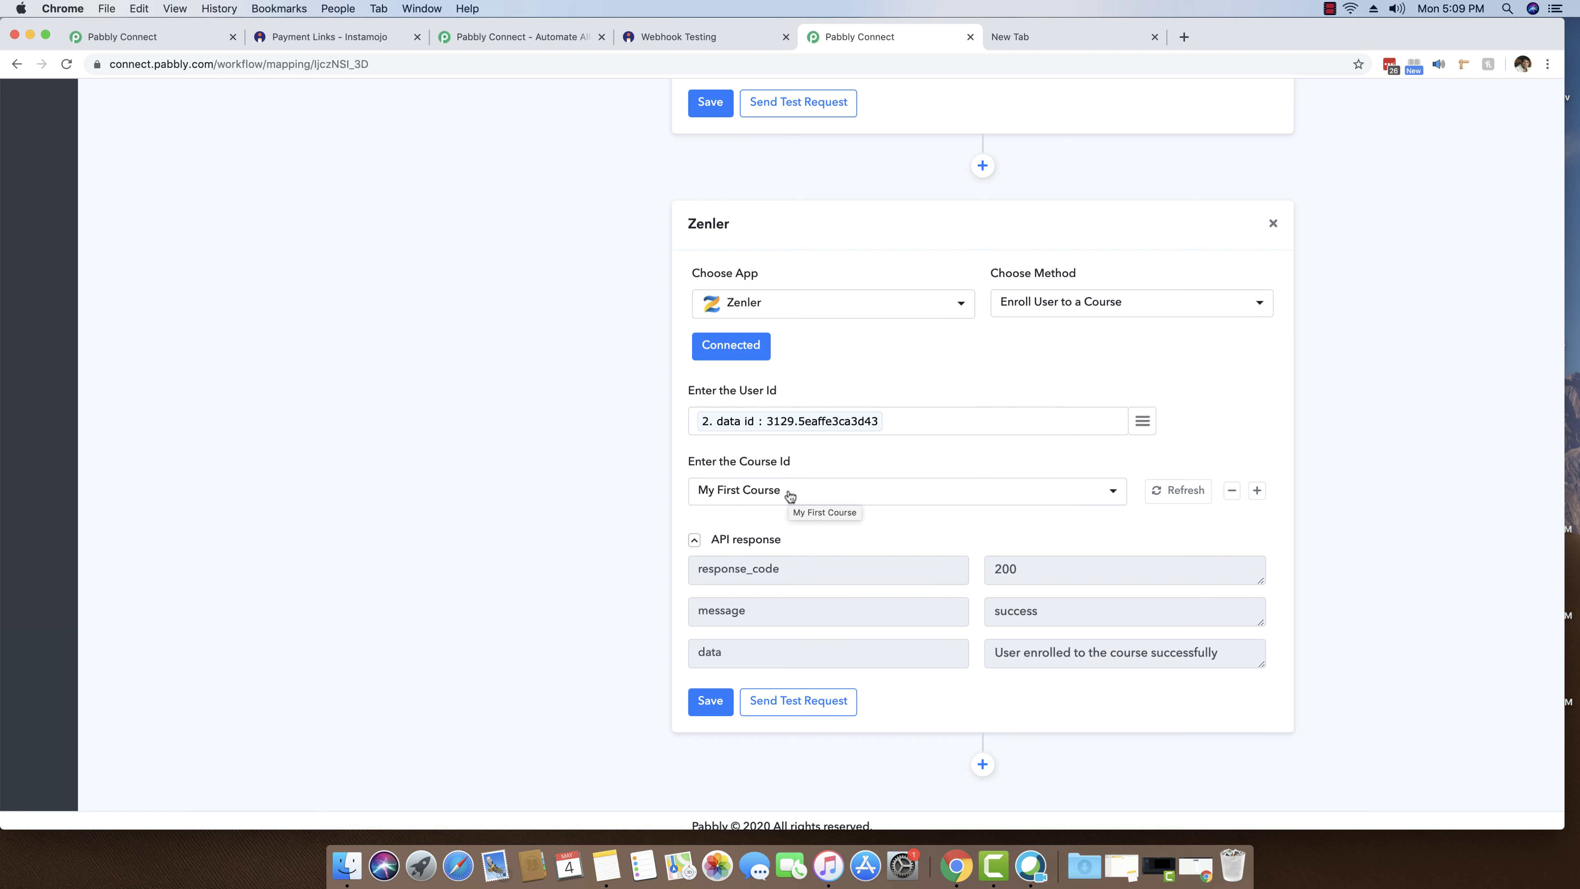
- Keep My First Course as the Course Id and save the Enroll User to a Course step
left_click(791, 497)
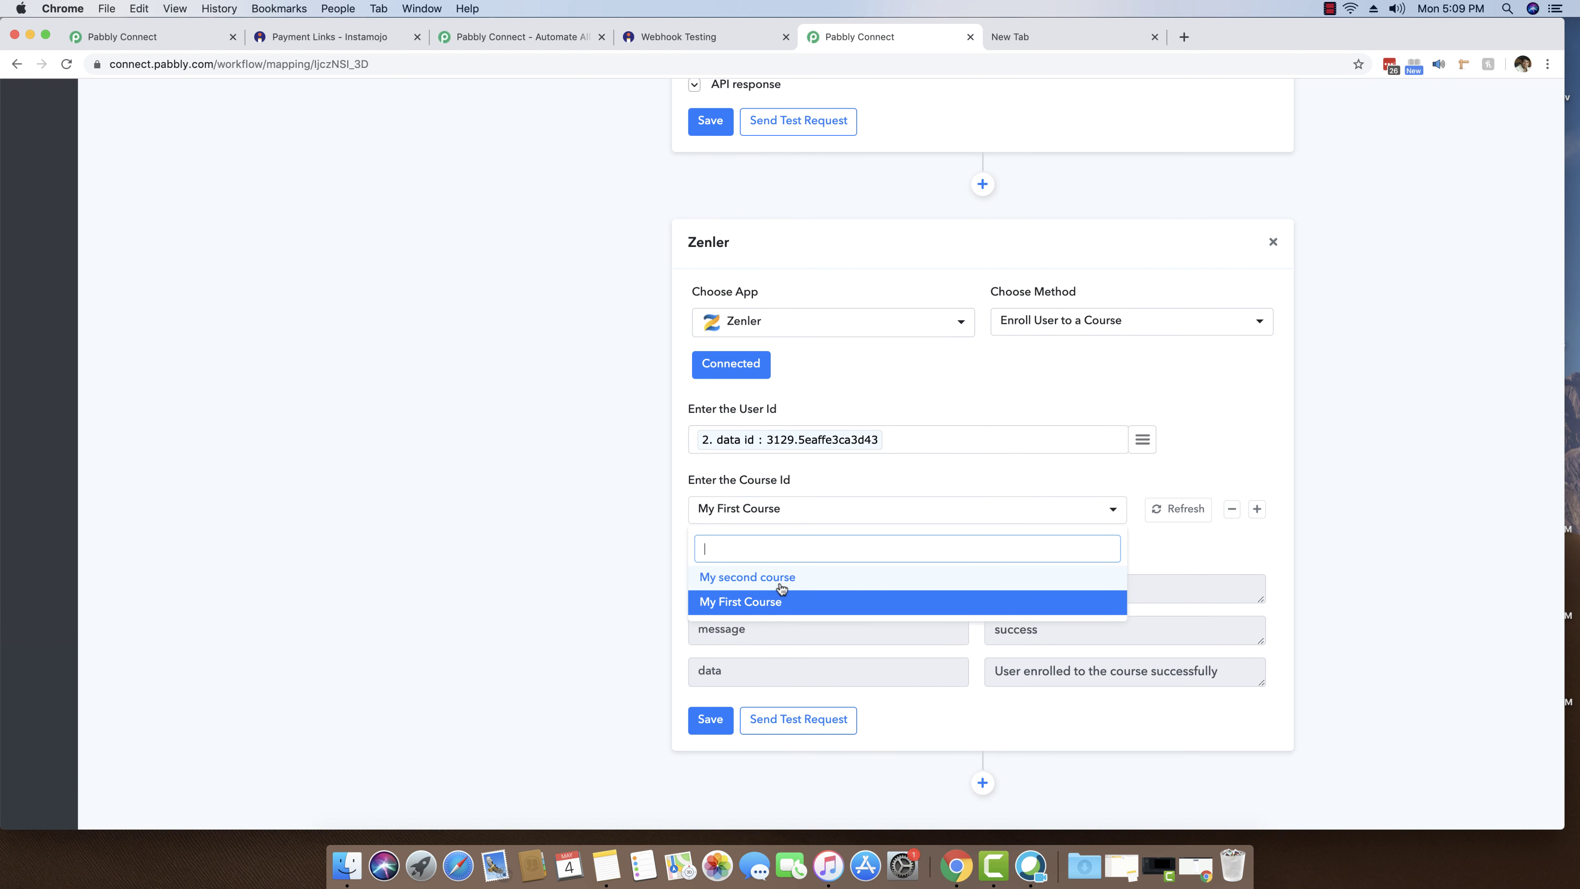
left_click(492, 522)
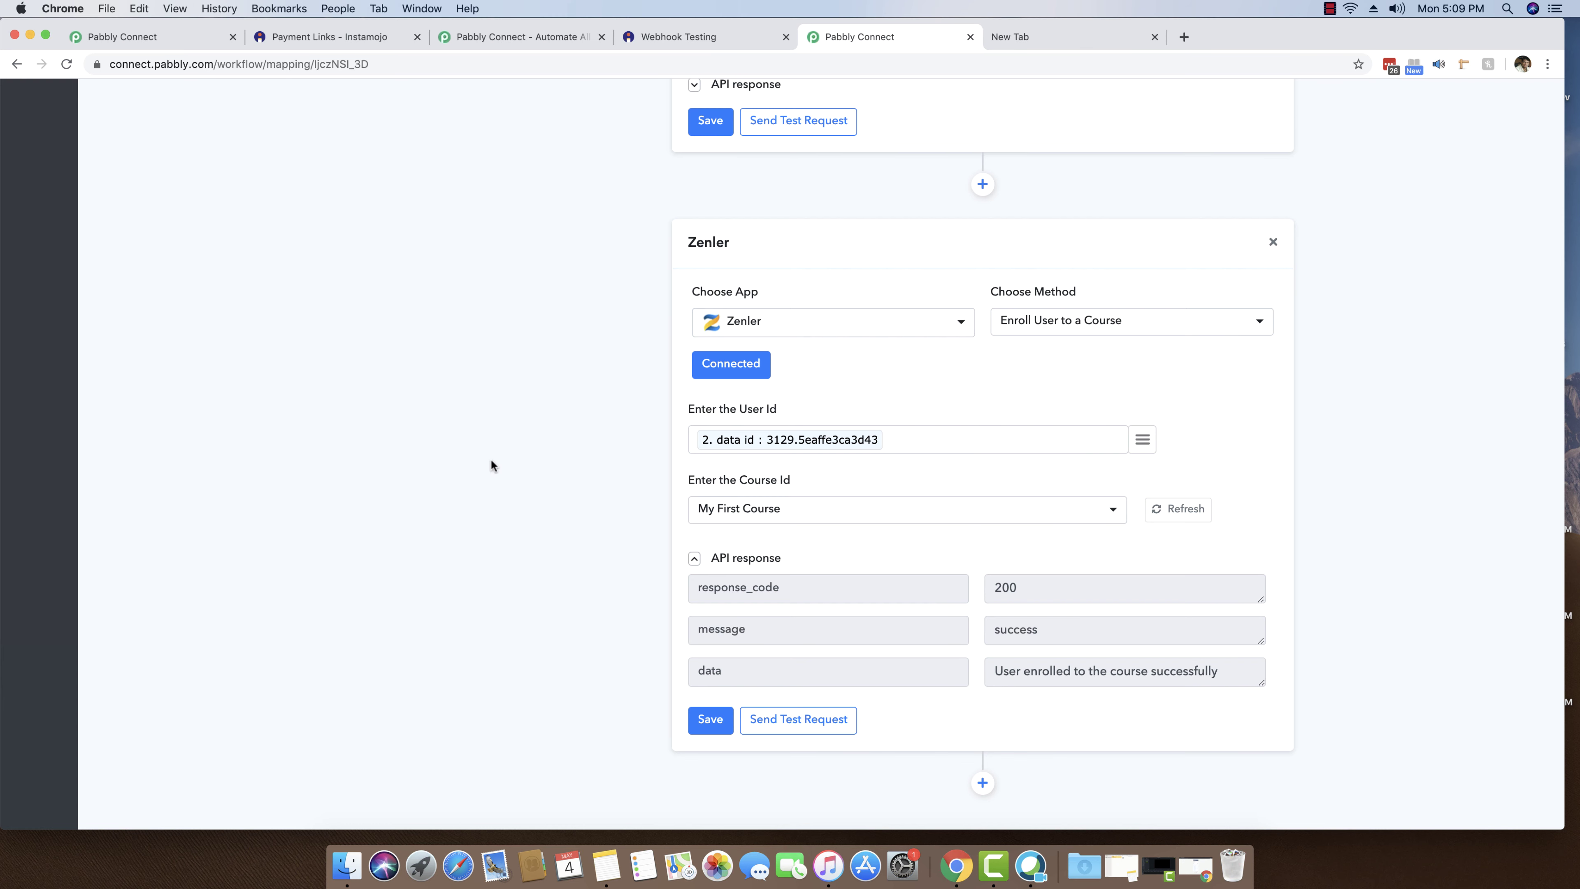
scroll(547, 417, "up", 20)
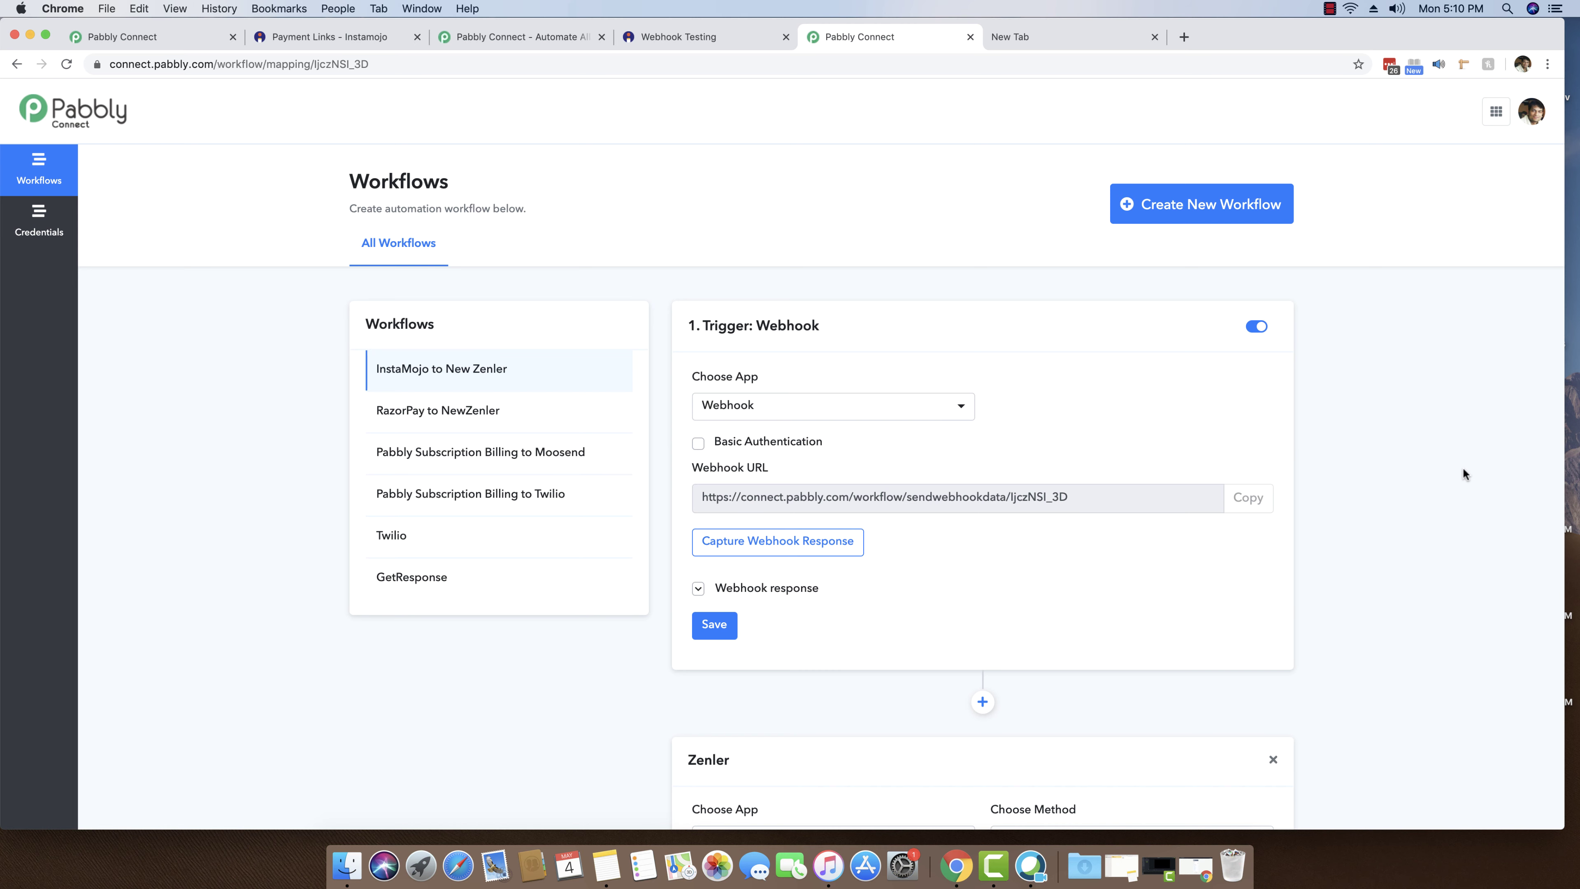
scroll(1462, 473, "down", 20)
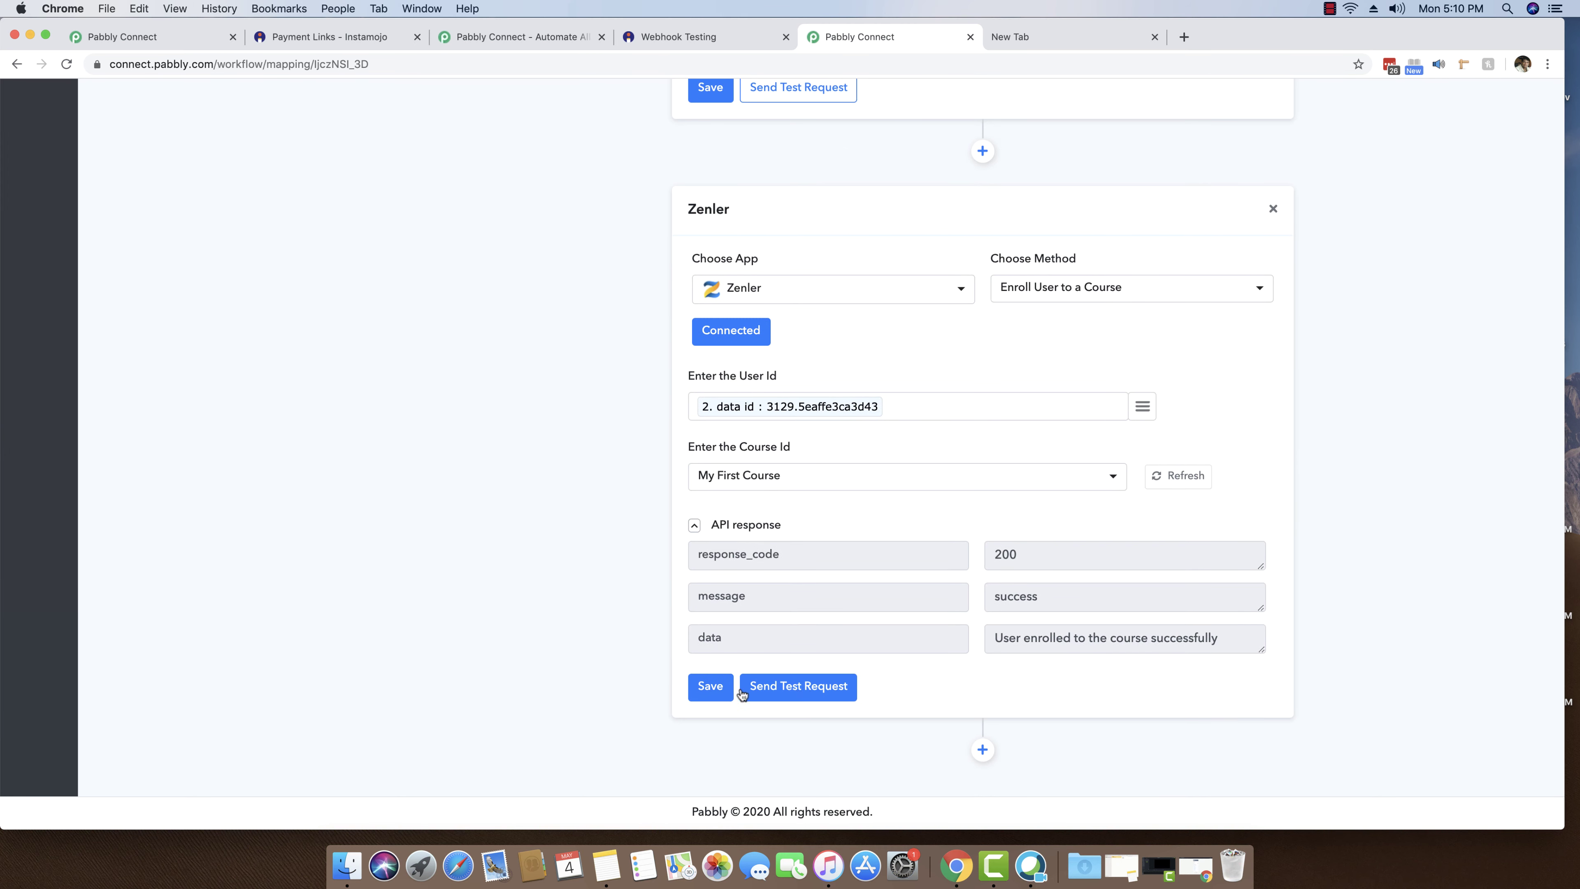
left_click(710, 687)
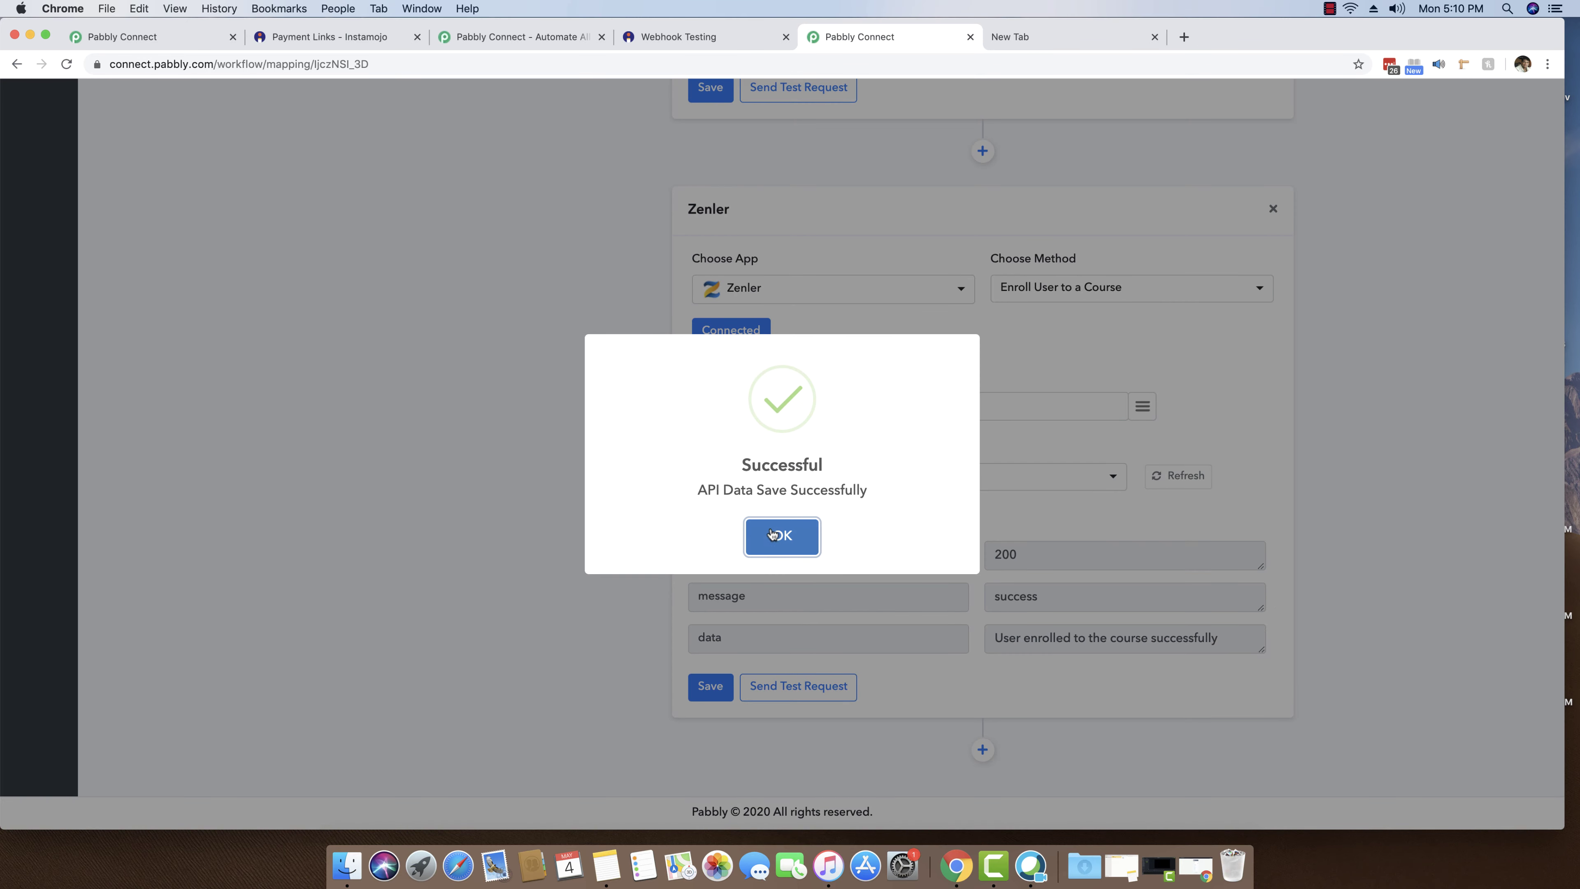
left_click(778, 534)
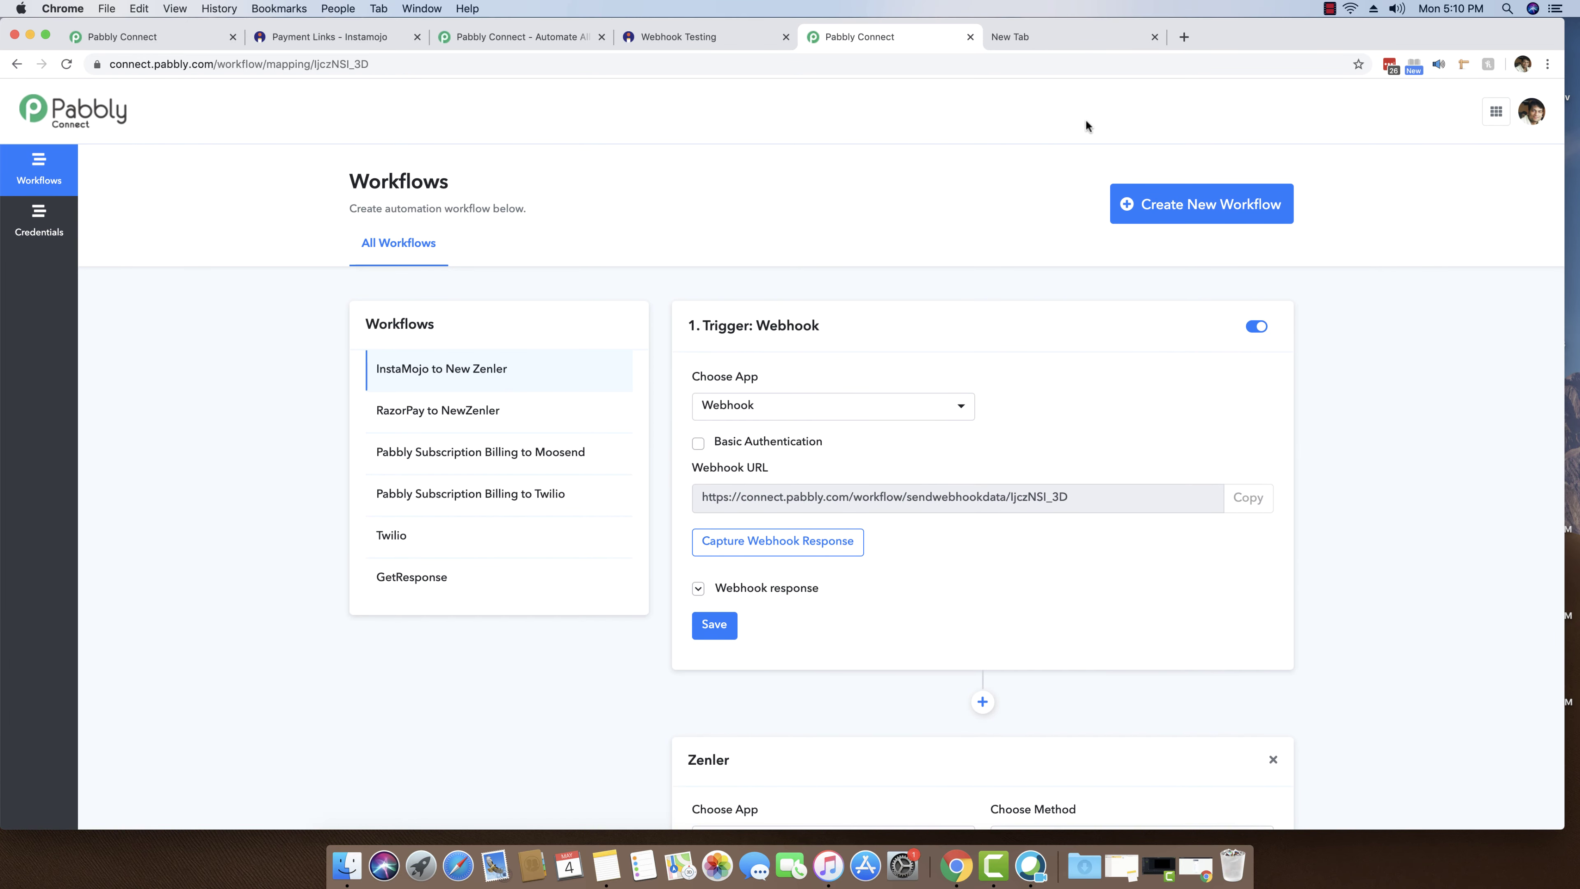
- Open the pbly.newzenler.com Zenler site in the empty browser tab
left_click(1066, 35)
left_click(1022, 63)
key("super+a")
type("pbly")
key("Return")
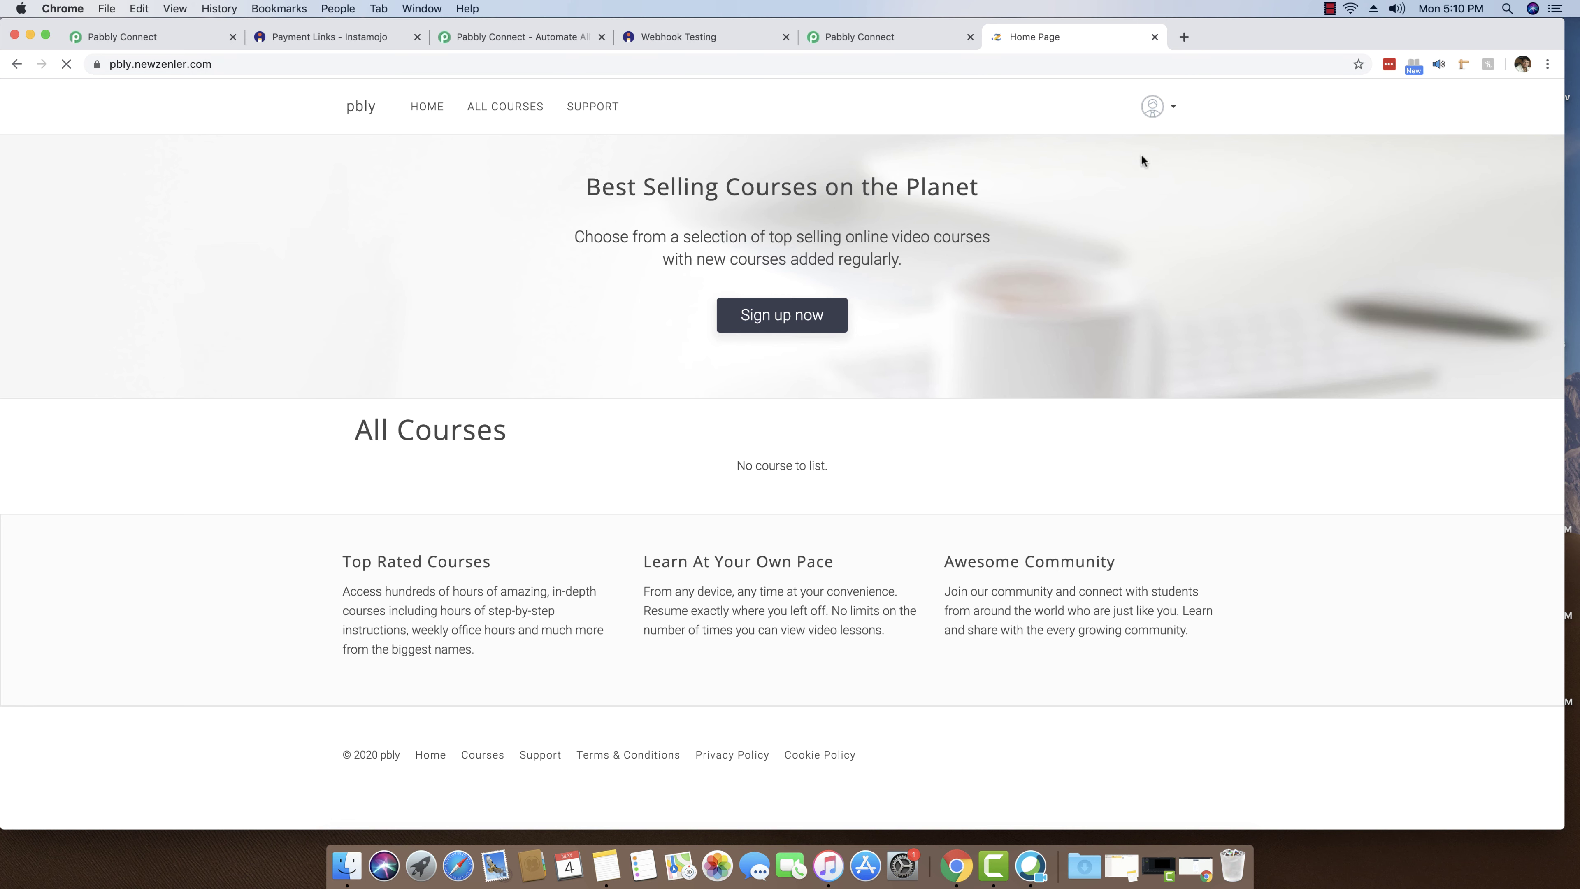
- Enter the Zenler admin area from the account menu and open its site sections
left_click(516, 106)
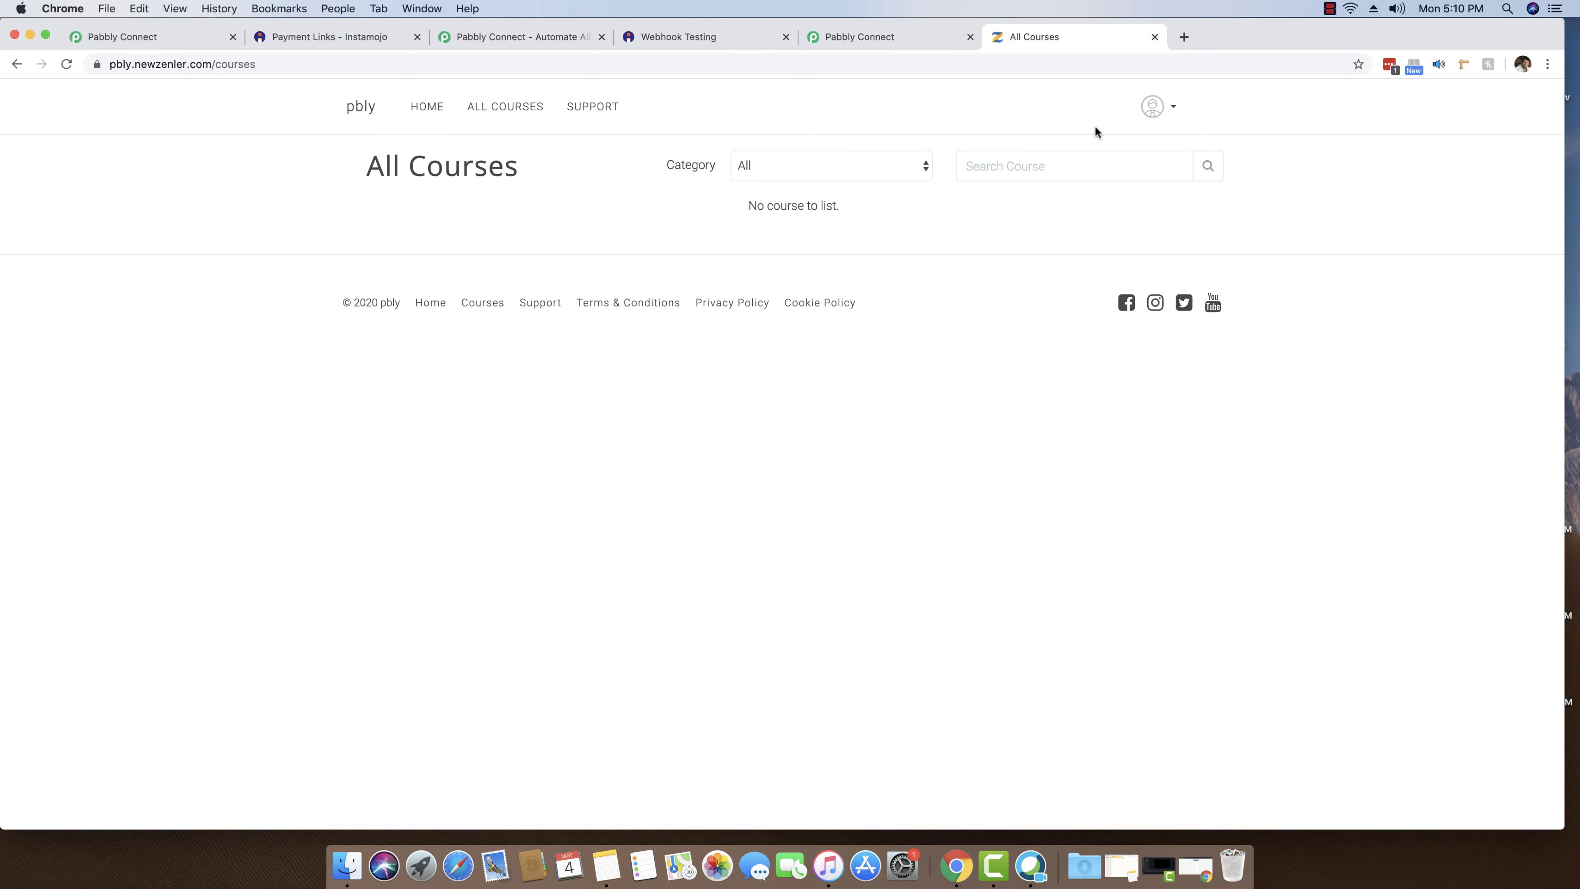
left_click(1153, 106)
left_click(1077, 146)
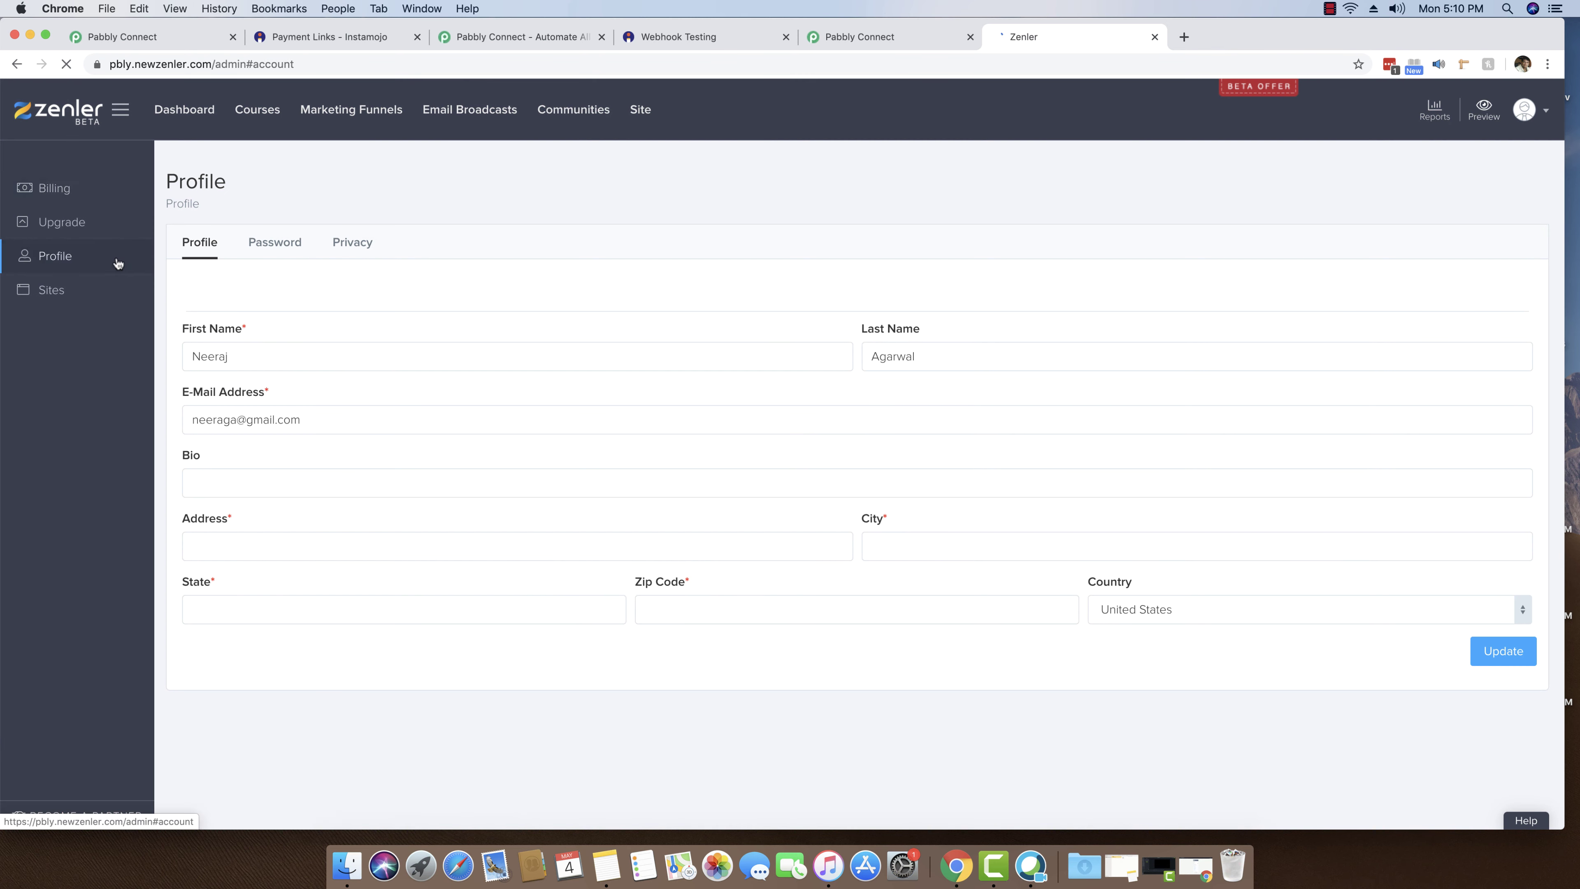
left_click(254, 114)
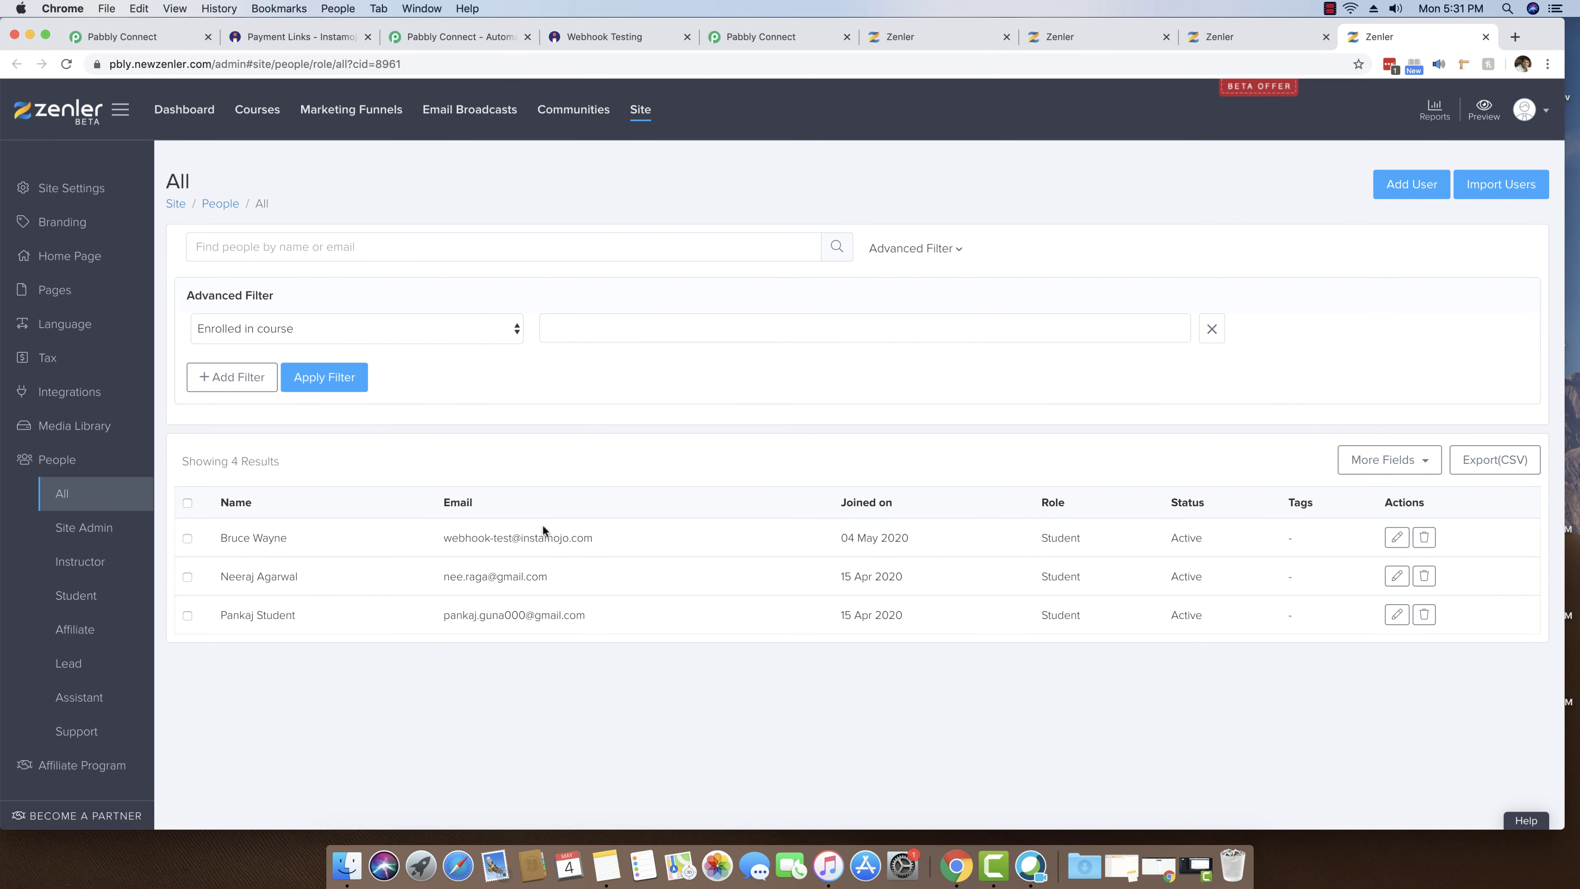
- Check the new student's name and email in Zenler's People table, then switch back to Pabbly Connect
left_click_drag(288, 539, 217, 546)
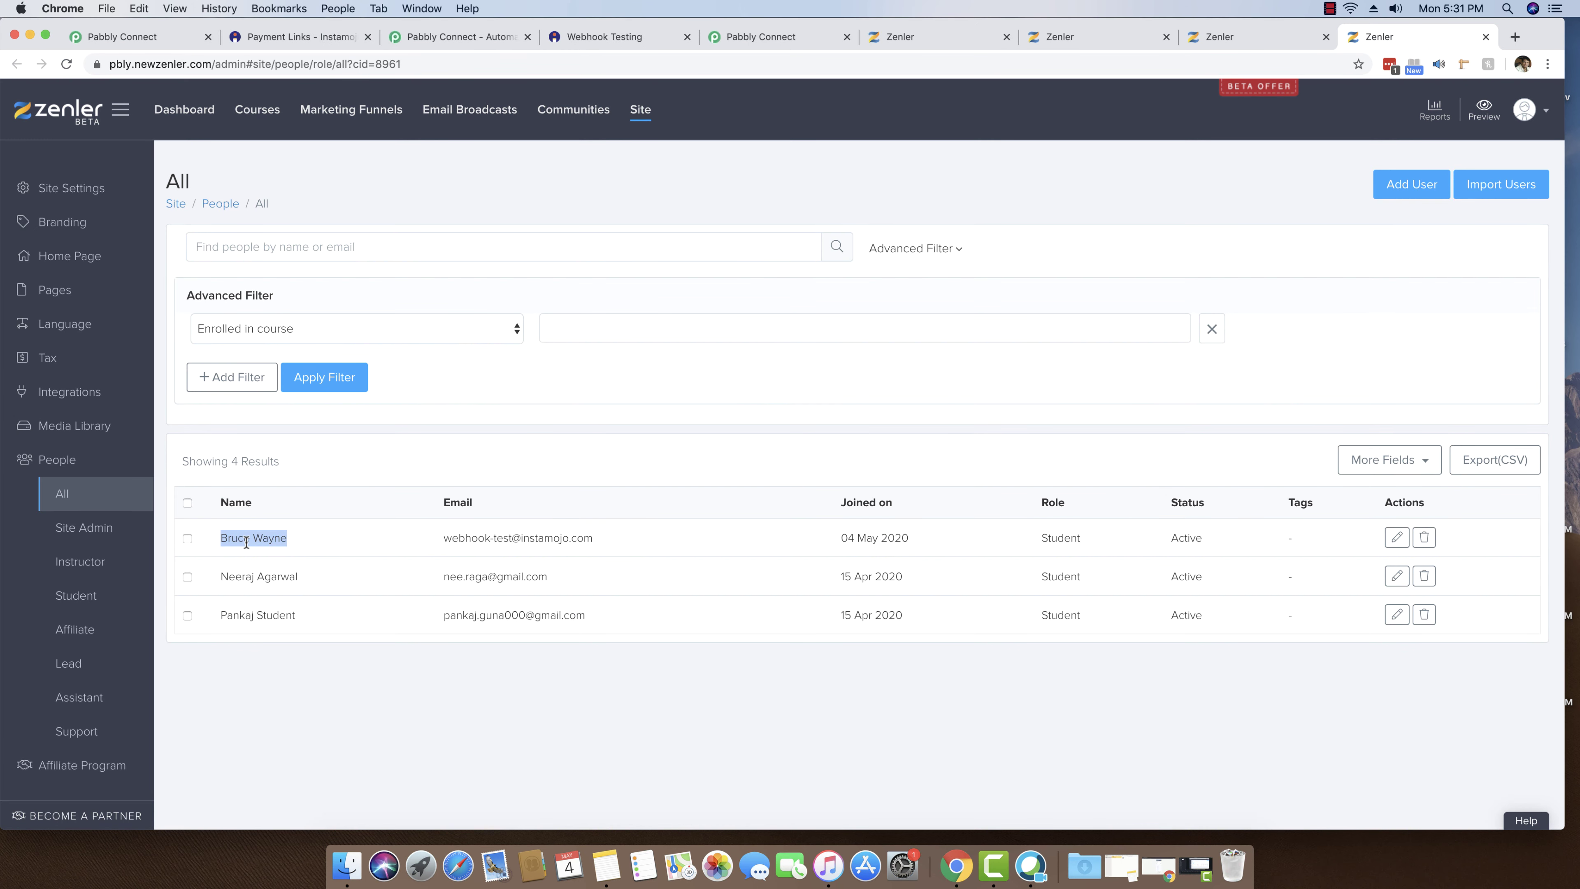
left_click_drag(441, 539, 593, 545)
left_click(599, 547)
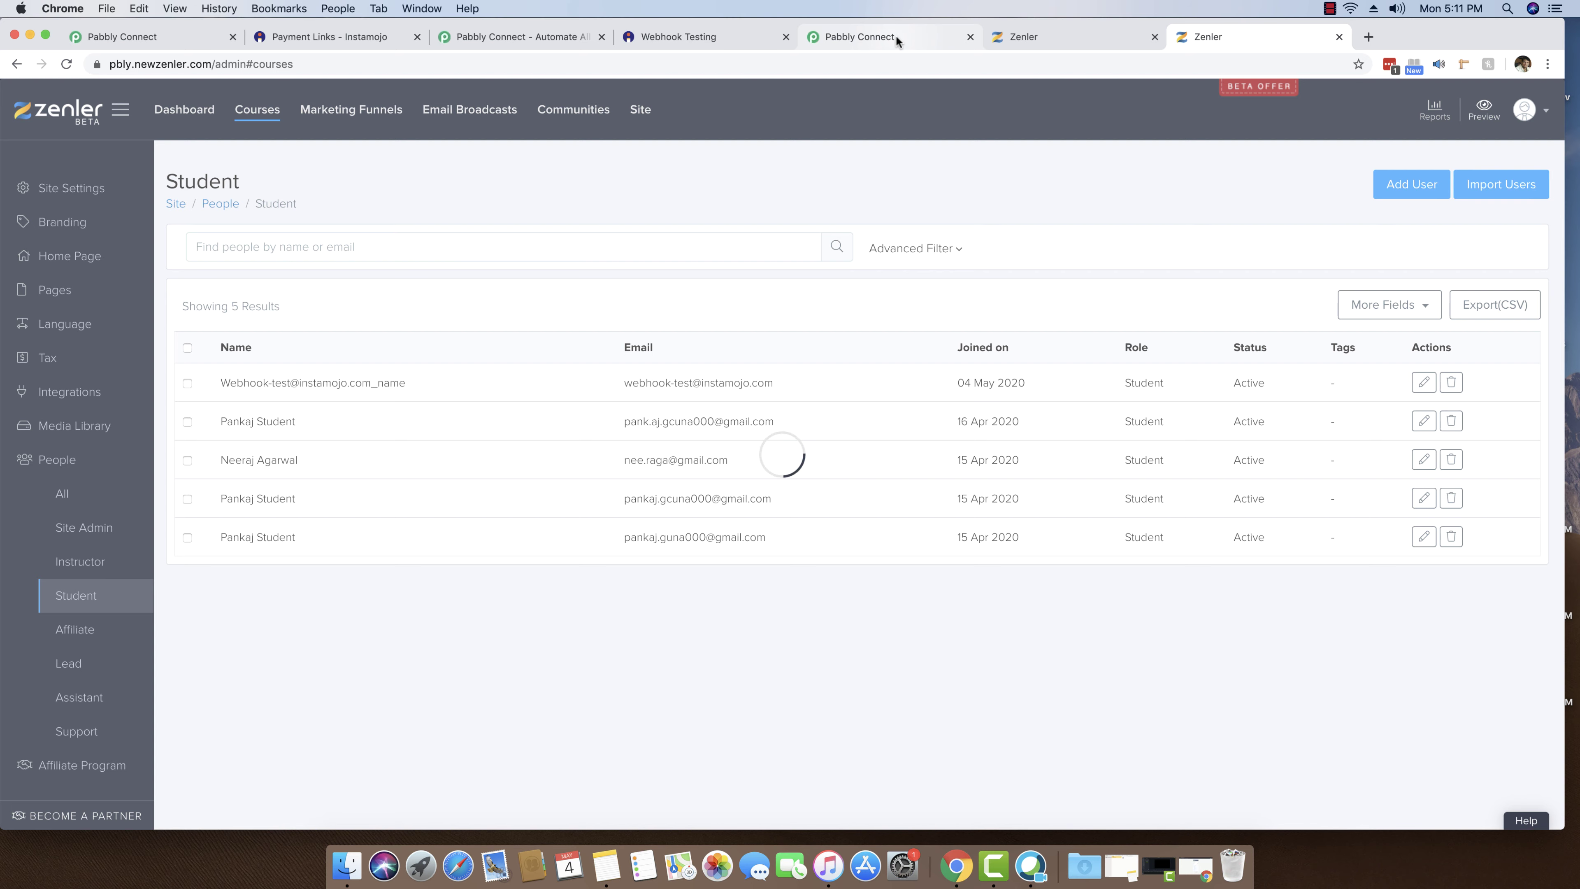
left_click(895, 35)
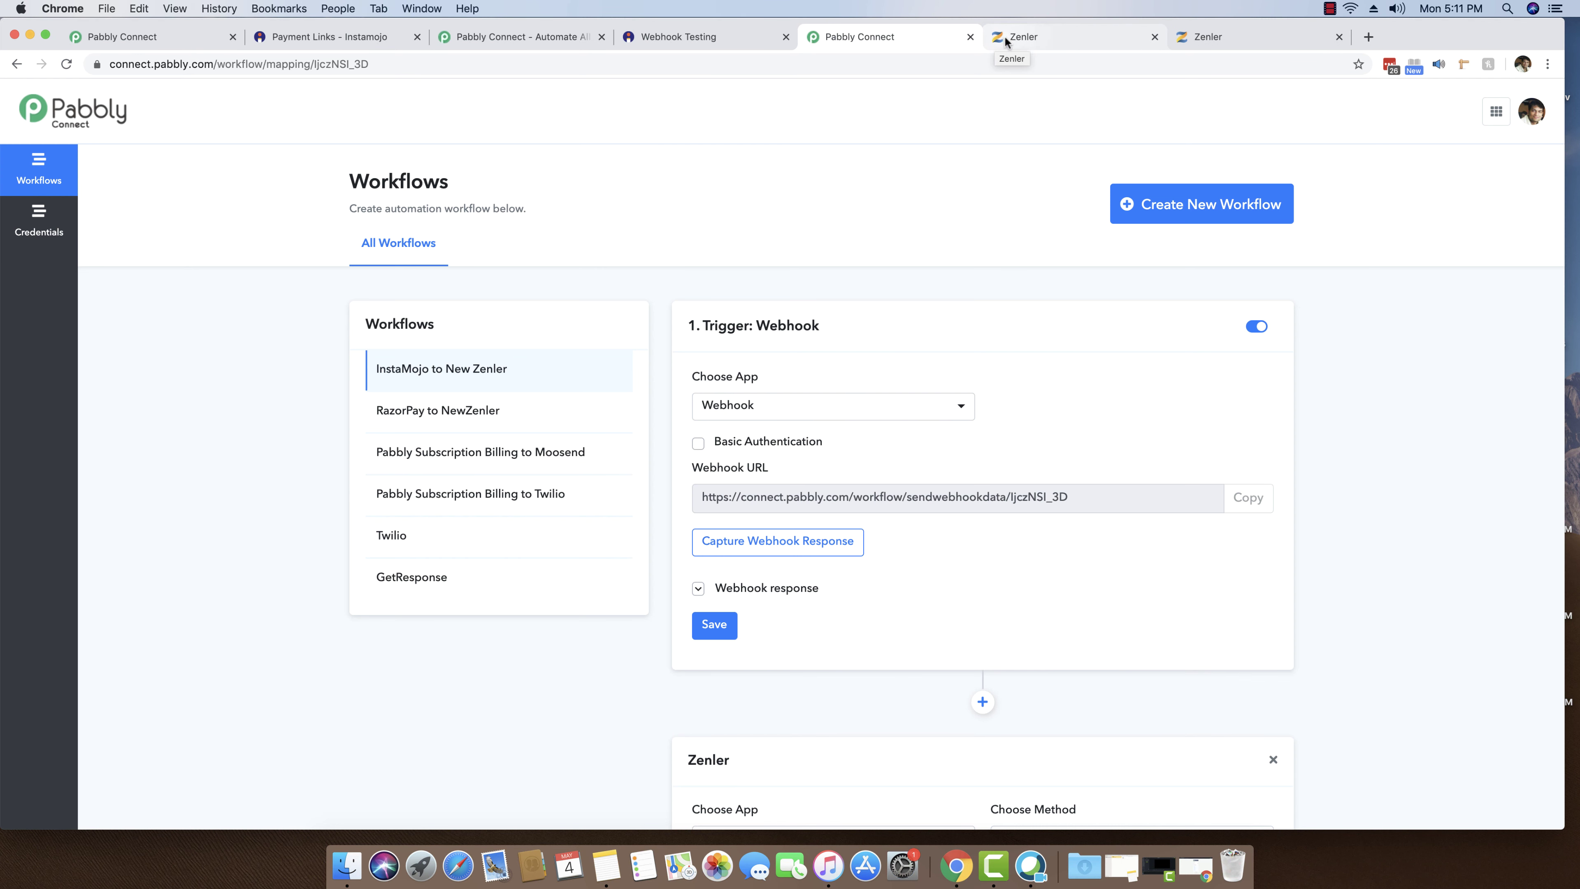
left_click(1005, 37)
left_click(873, 35)
scroll(973, 266, "down", 10)
scroll(972, 266, "down", 10)
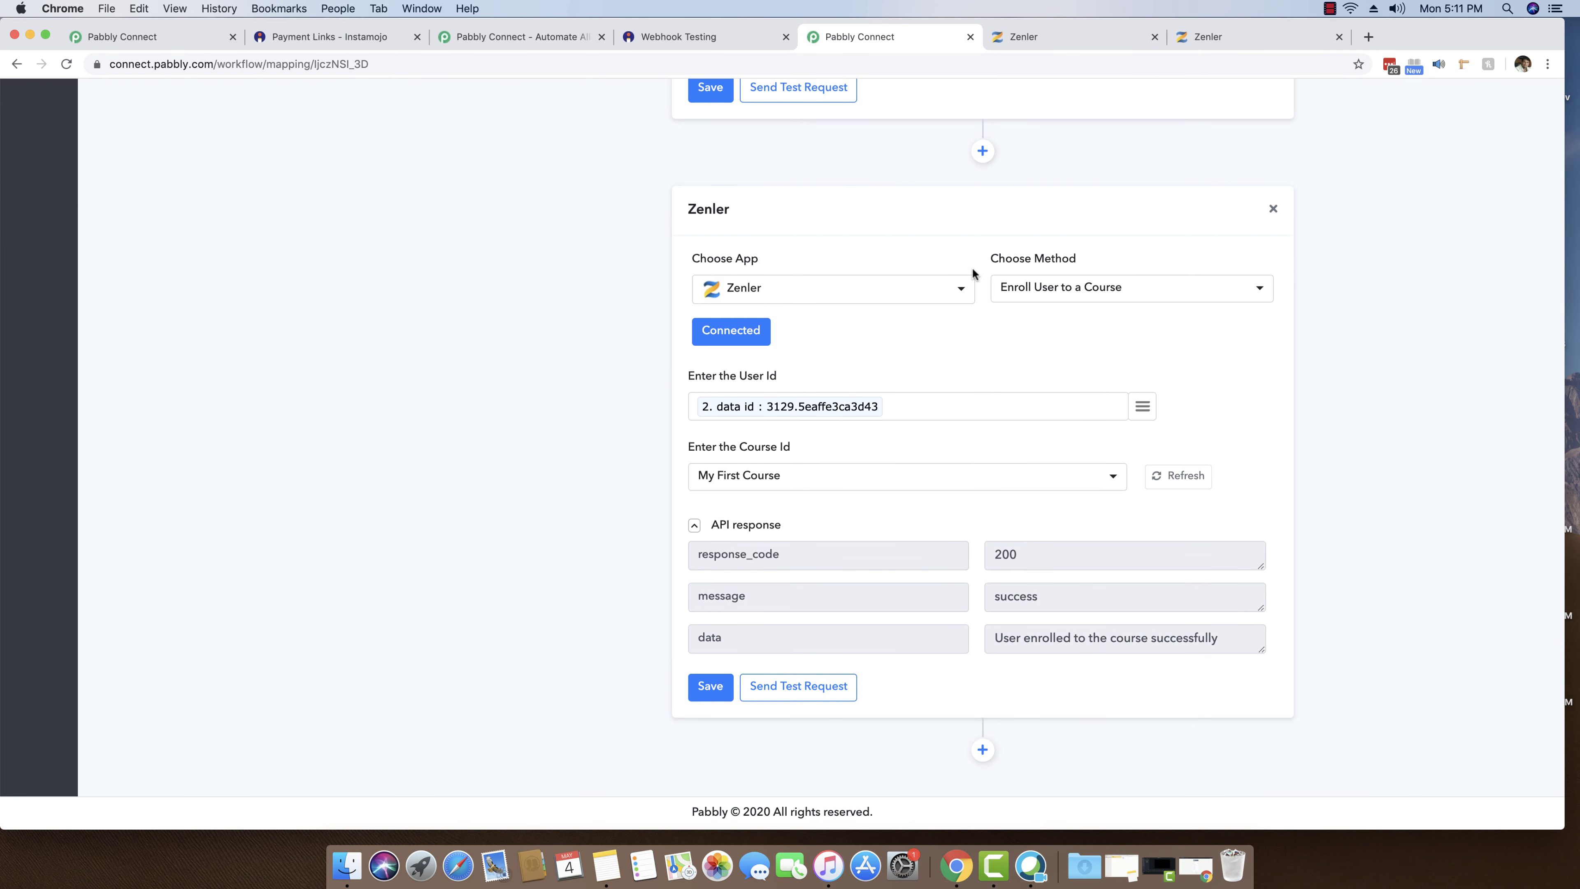
scroll(974, 271, "up", 10)
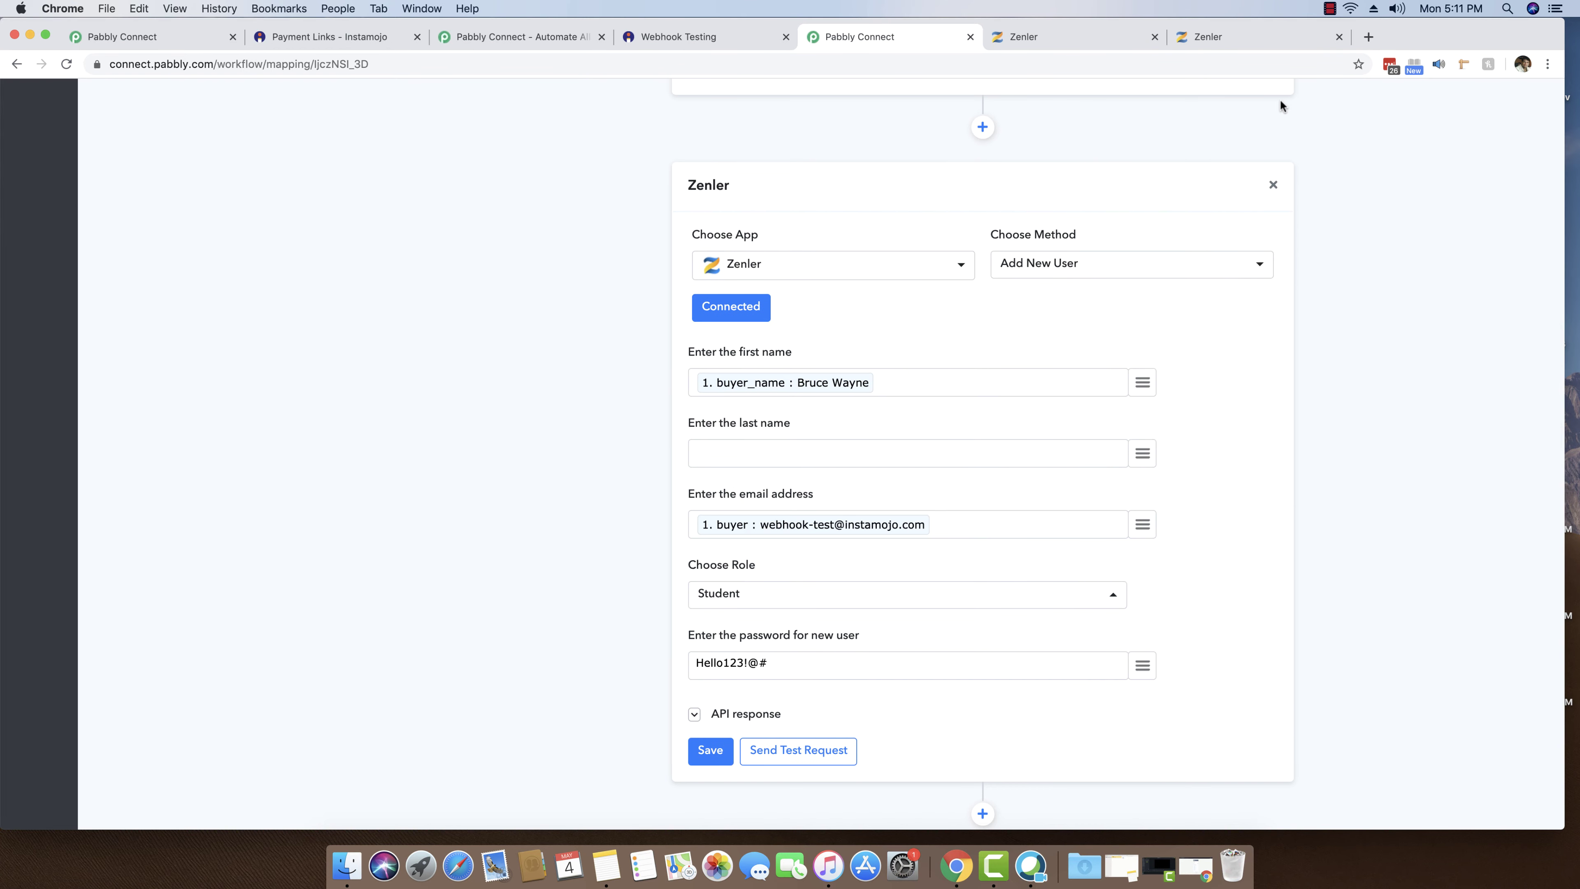
scroll(1359, 224, "up", 10)
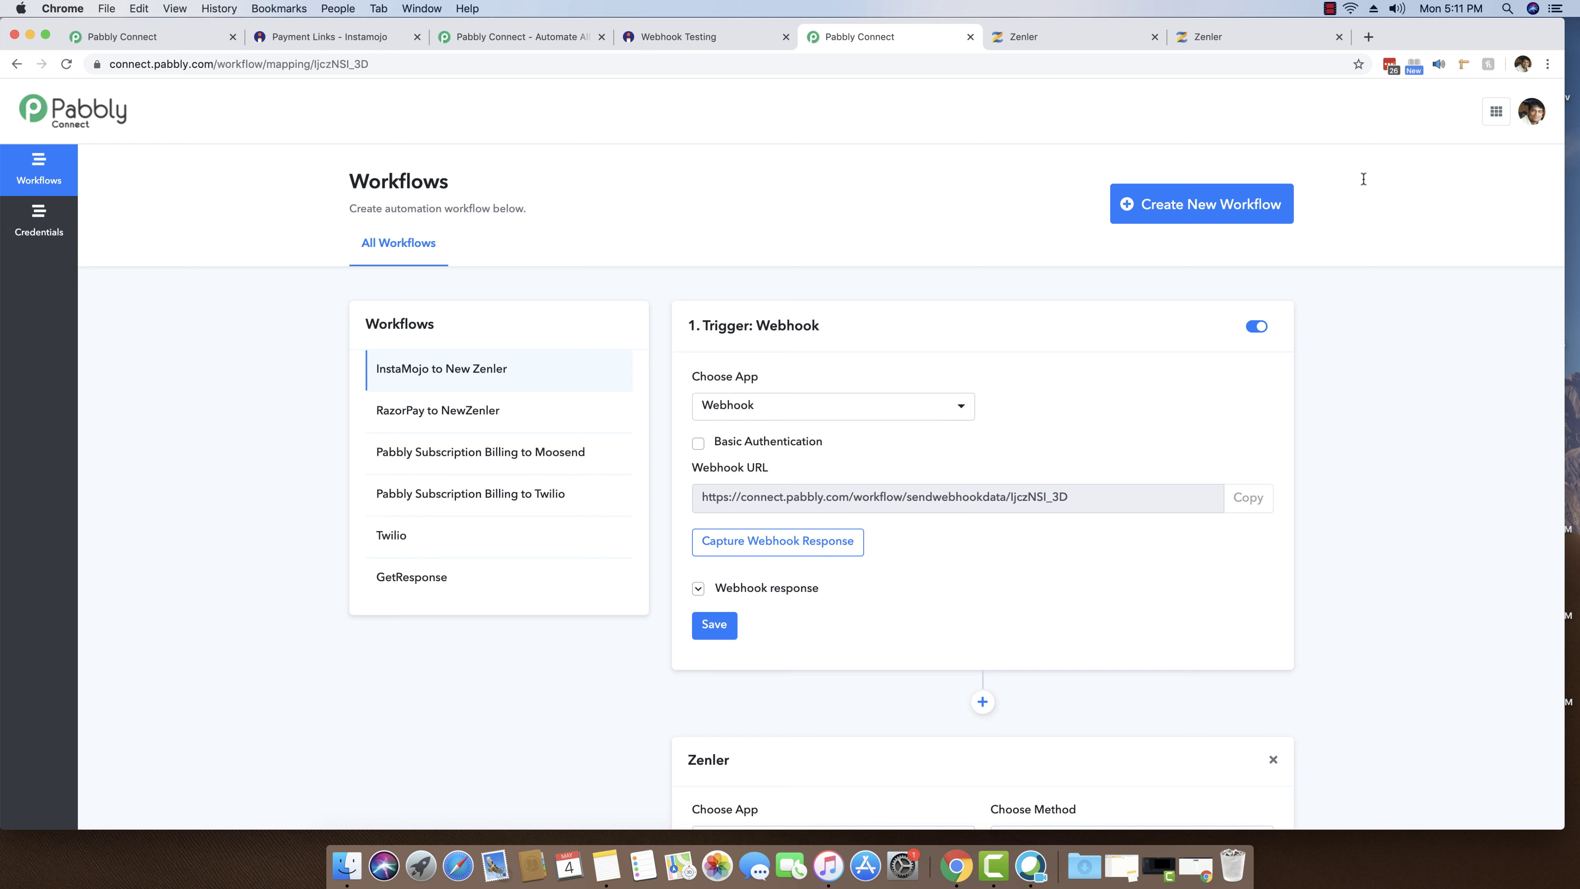
left_click(1329, 9)
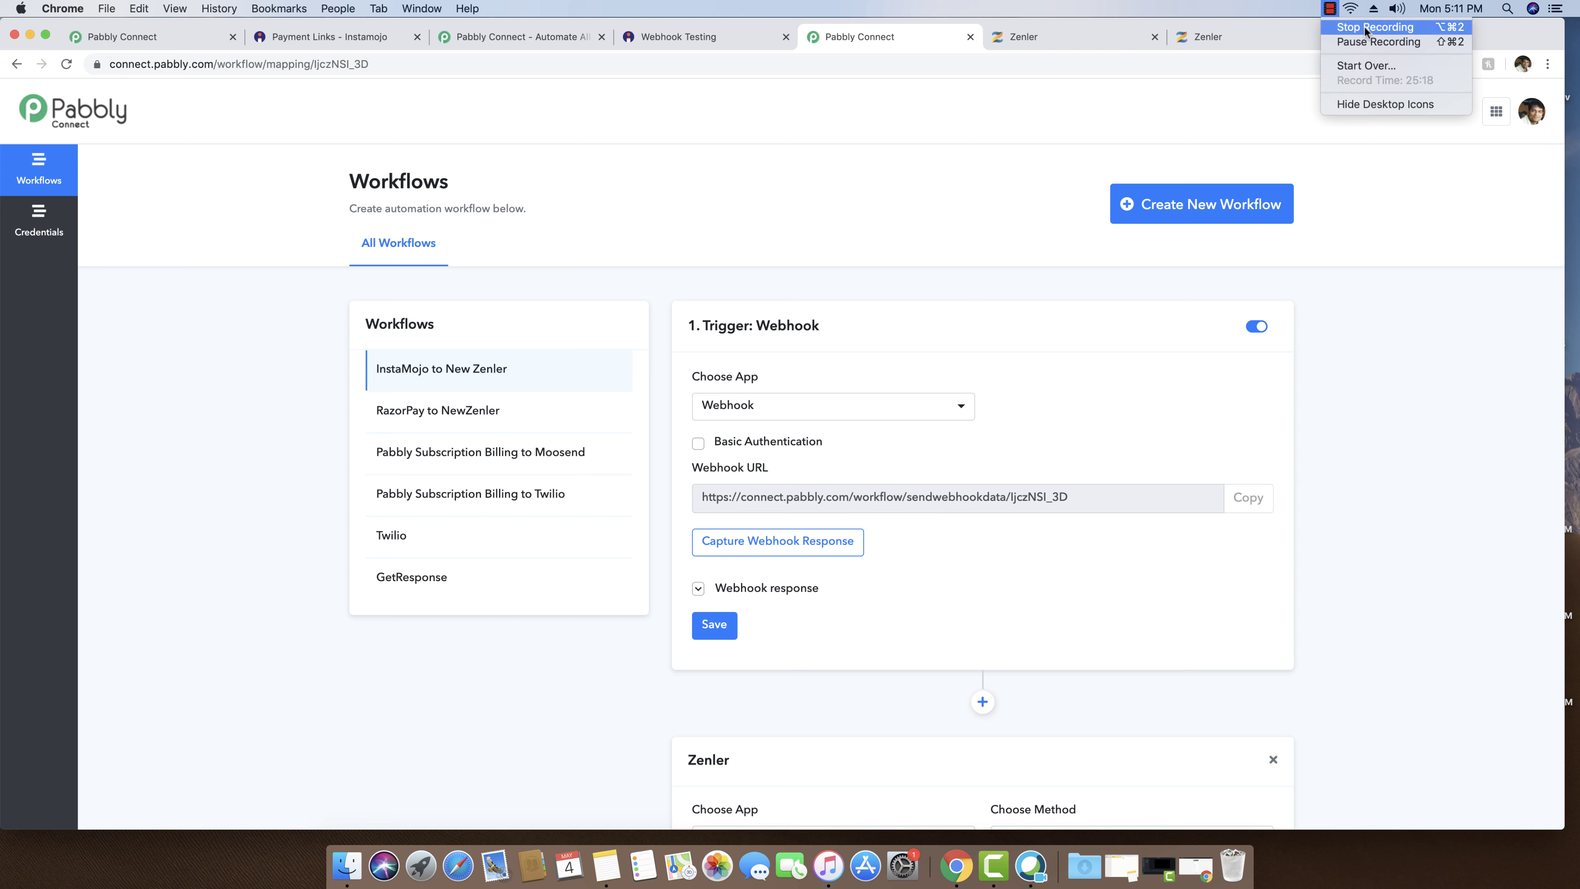